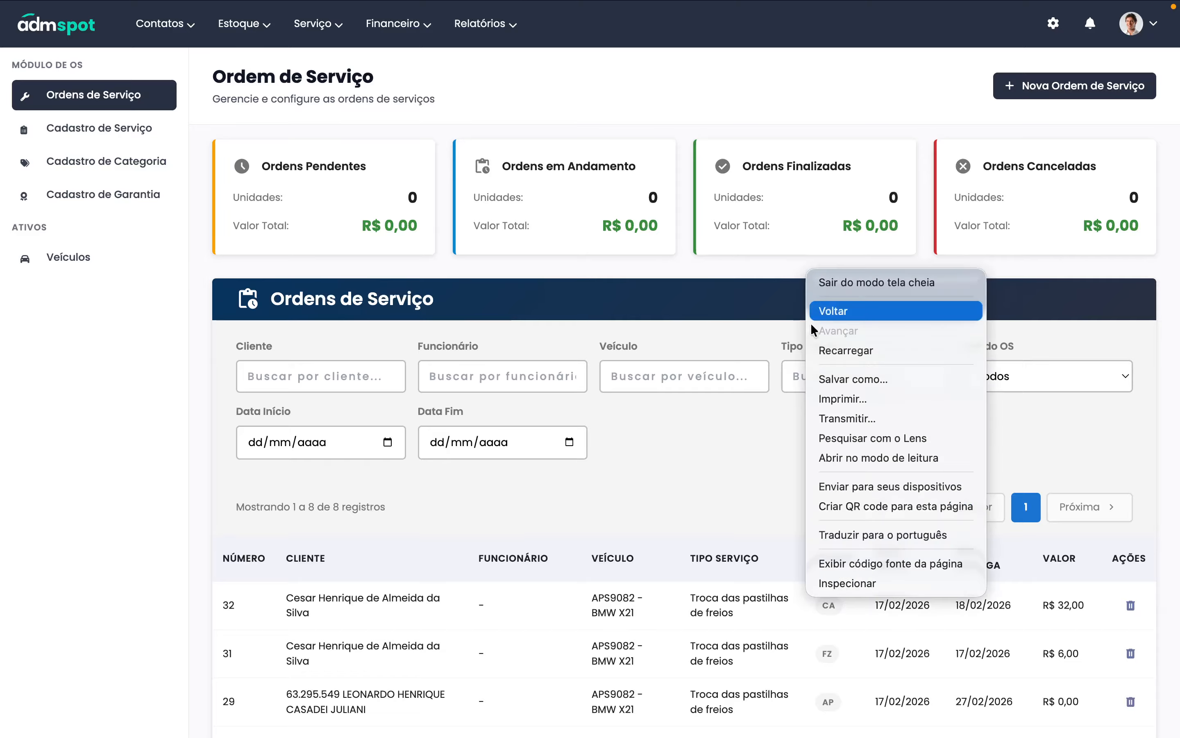
- Open Chrome DevTools on the Ordem de Serviço page using Inspecionar
click(871, 581)
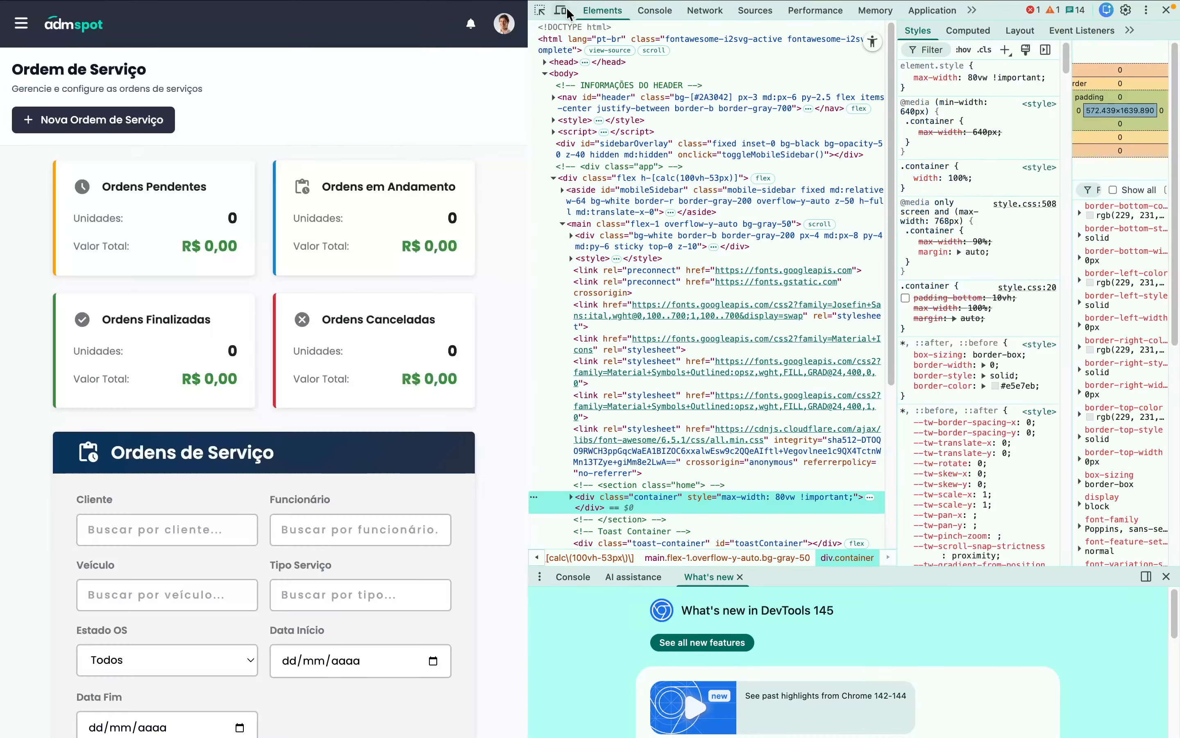
- Switch DevTools to the iPhone XR device view and scroll through the orders page
click(560, 10)
scroll(338, 501, down, 10)
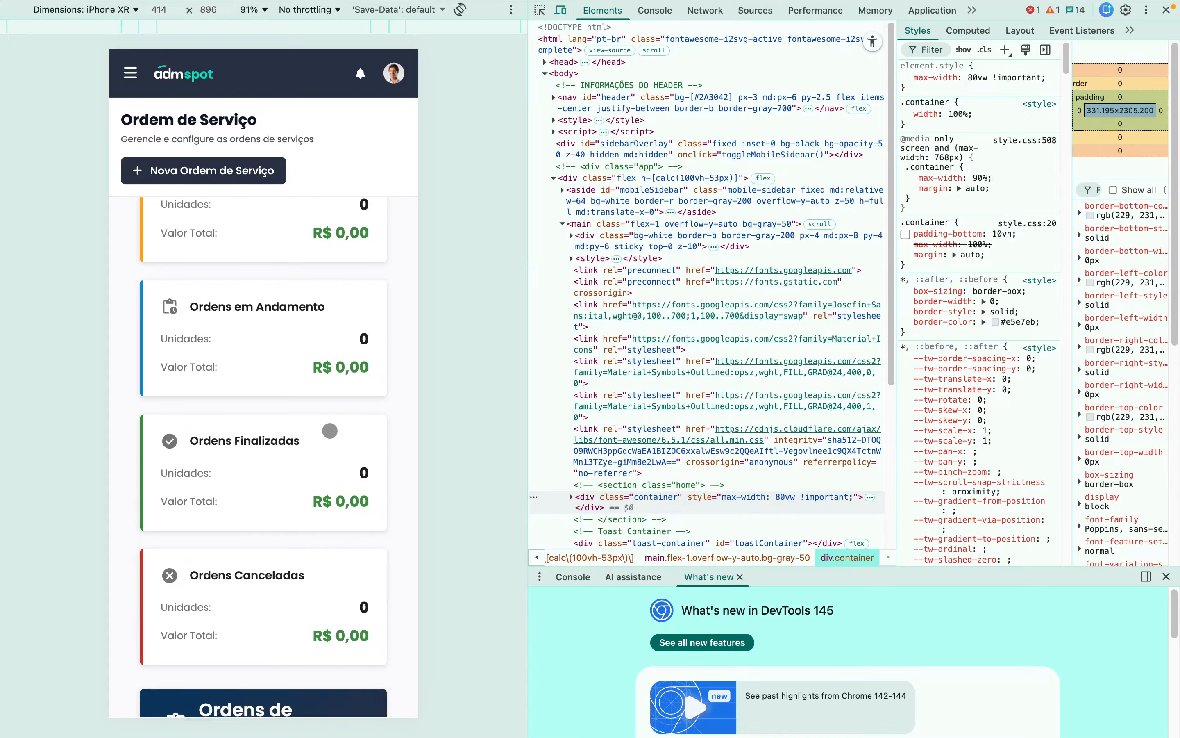
scroll(321, 483, down, 12)
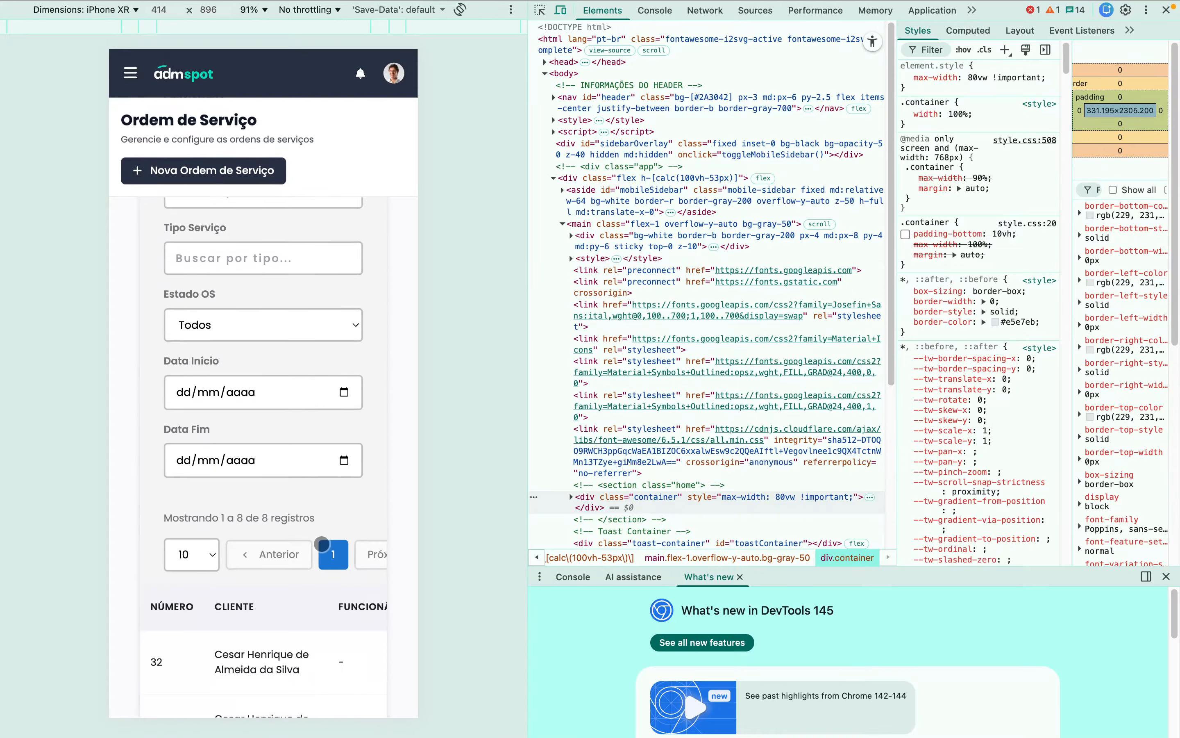
scroll(319, 311, right, 8)
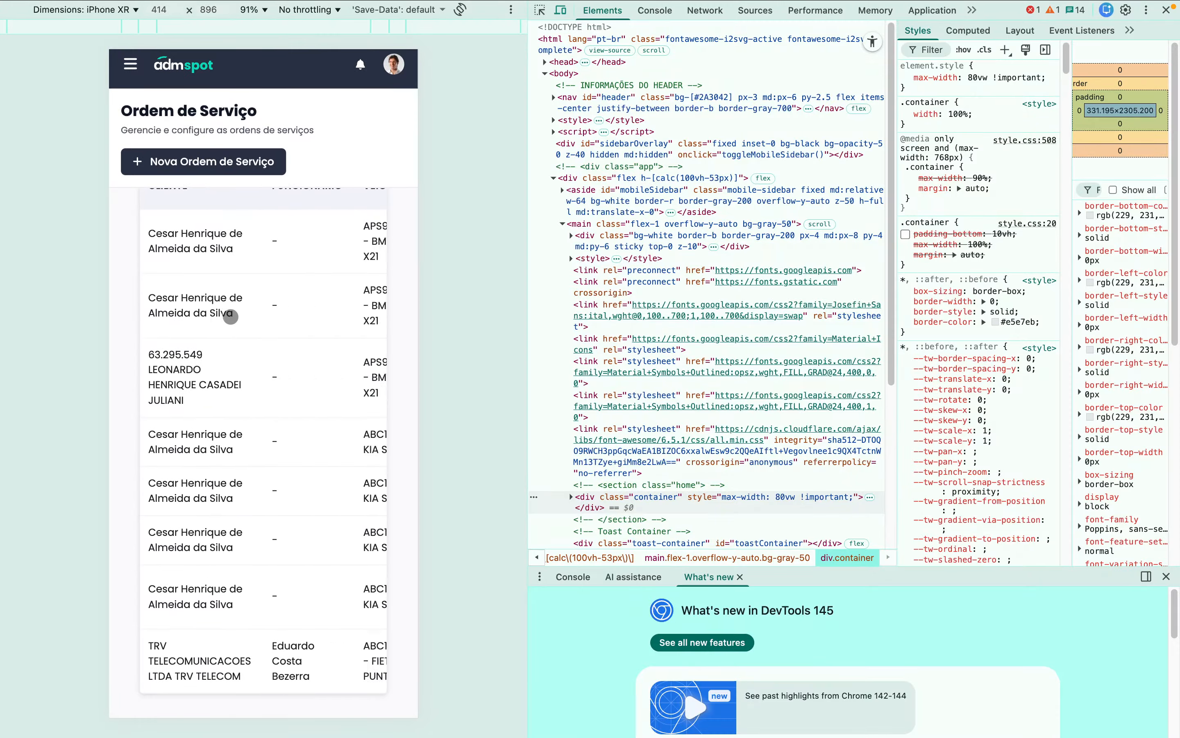
scroll(289, 278, up, 12)
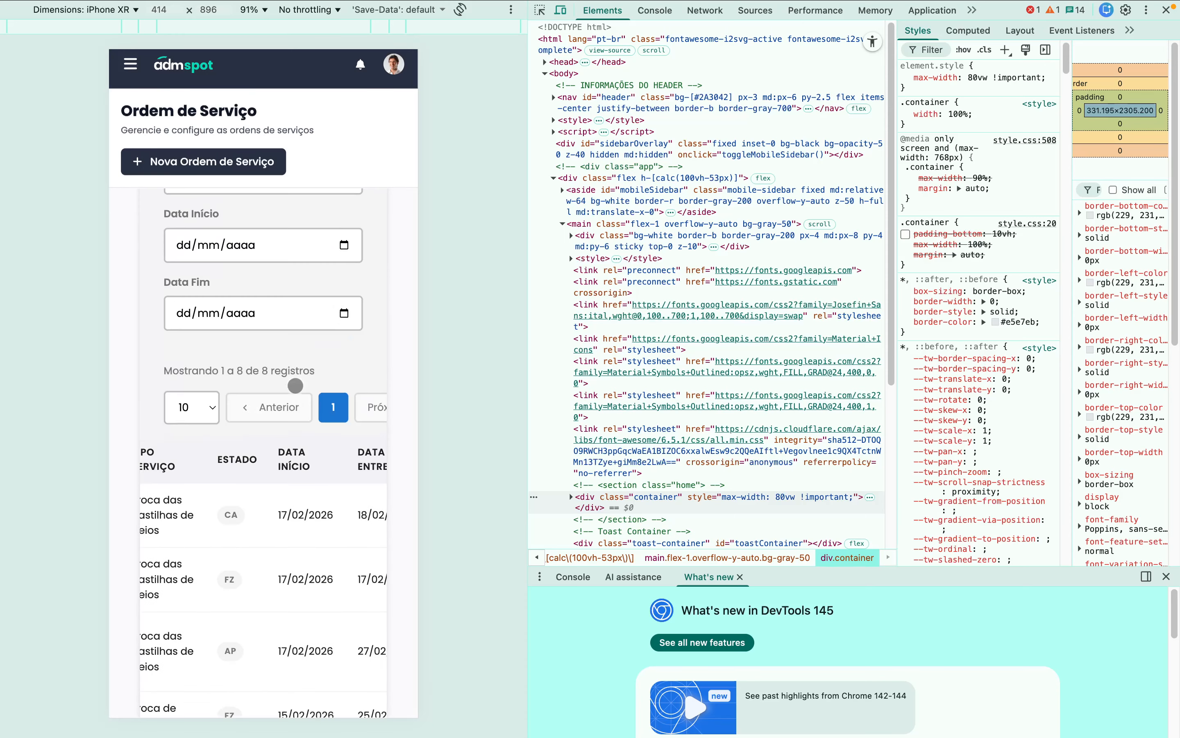
scroll(299, 242, up, 3)
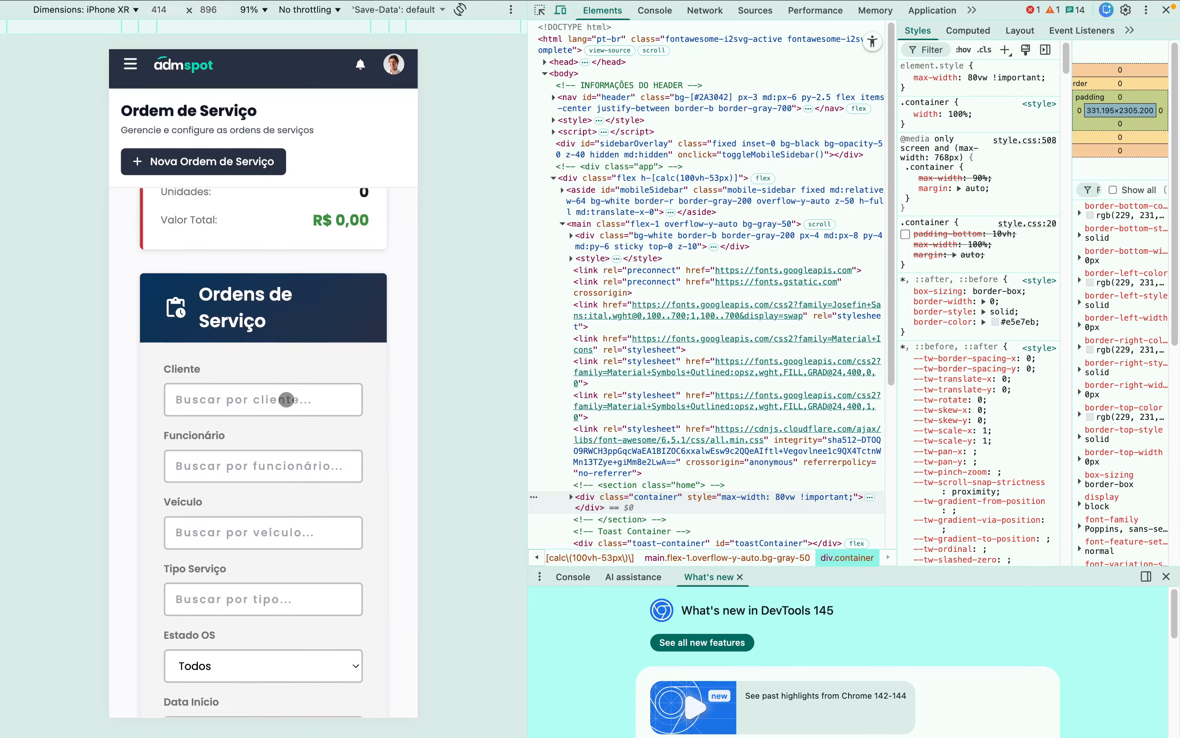
- Open the Nova Ordem de Serviço form, scroll through it, and cancel it
click(182, 164)
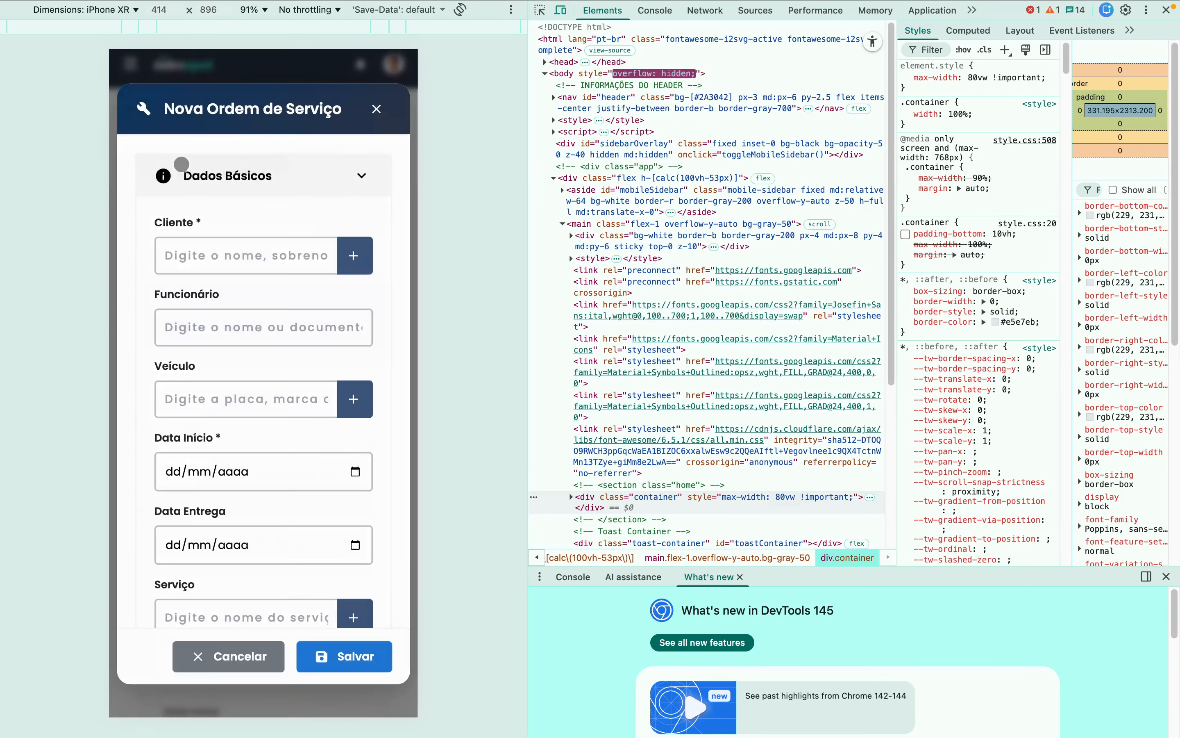
scroll(239, 390, down, 5)
scroll(245, 400, down, 6)
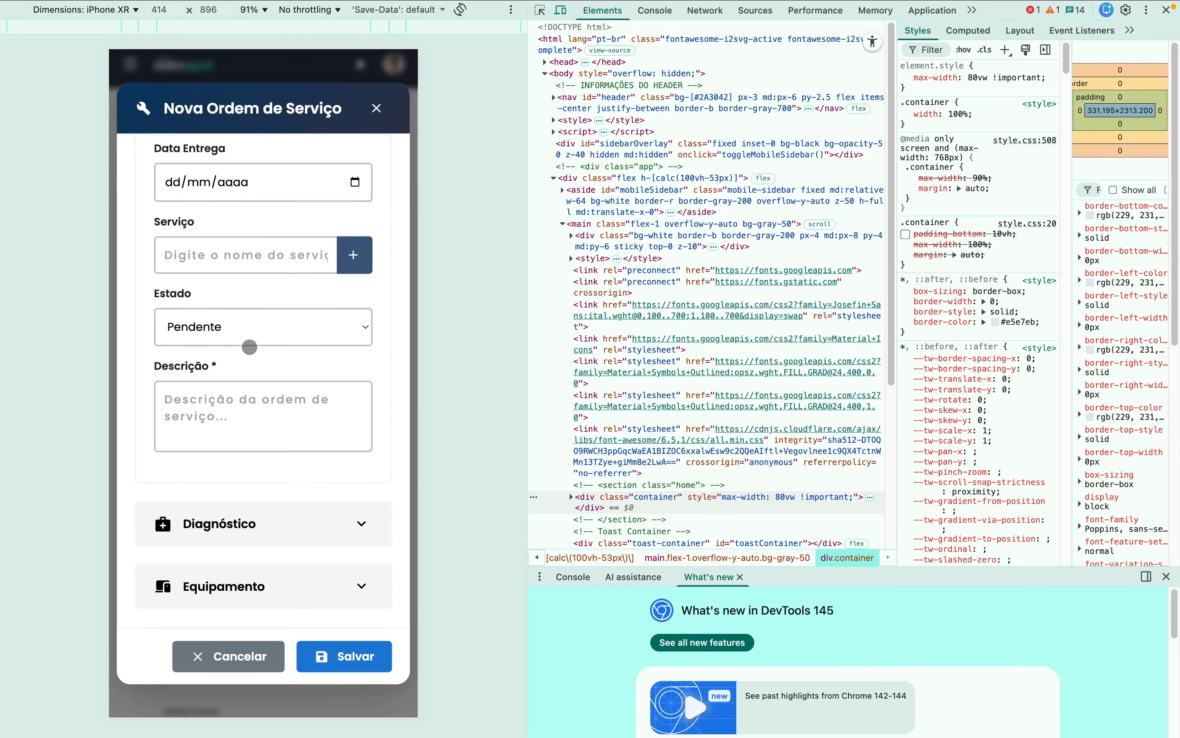
scroll(247, 409, up, 5)
scroll(231, 513, up, 3)
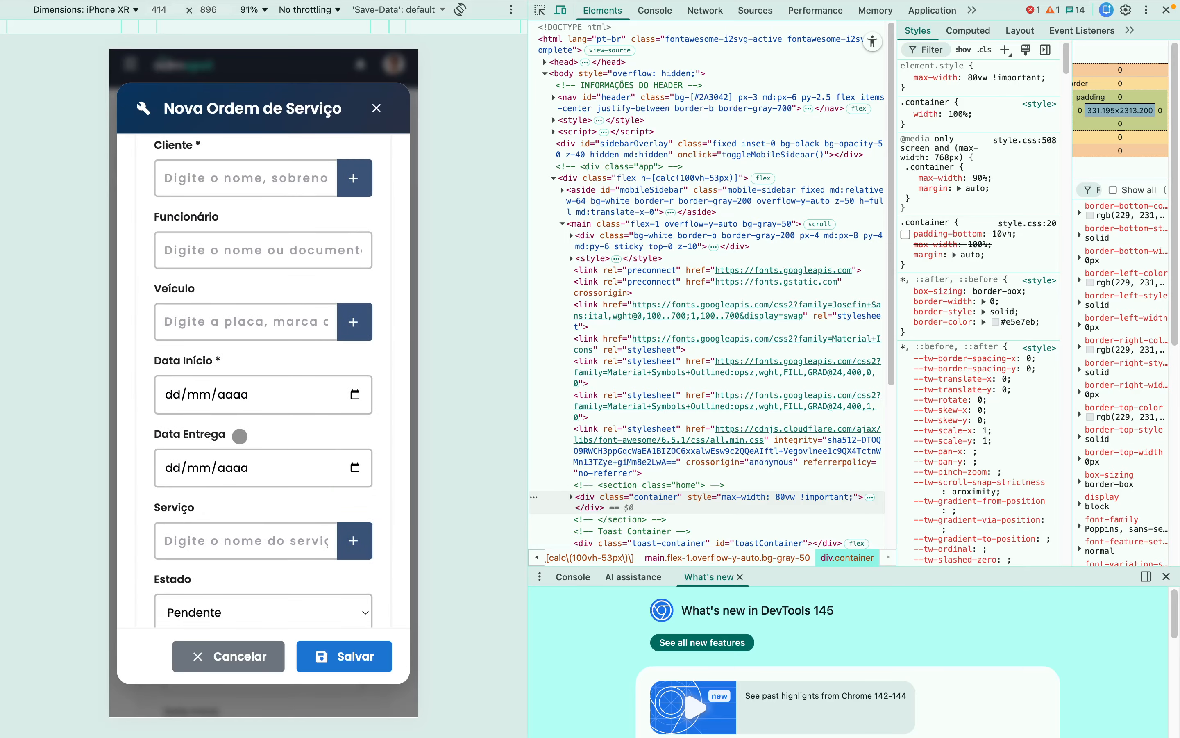
click(232, 648)
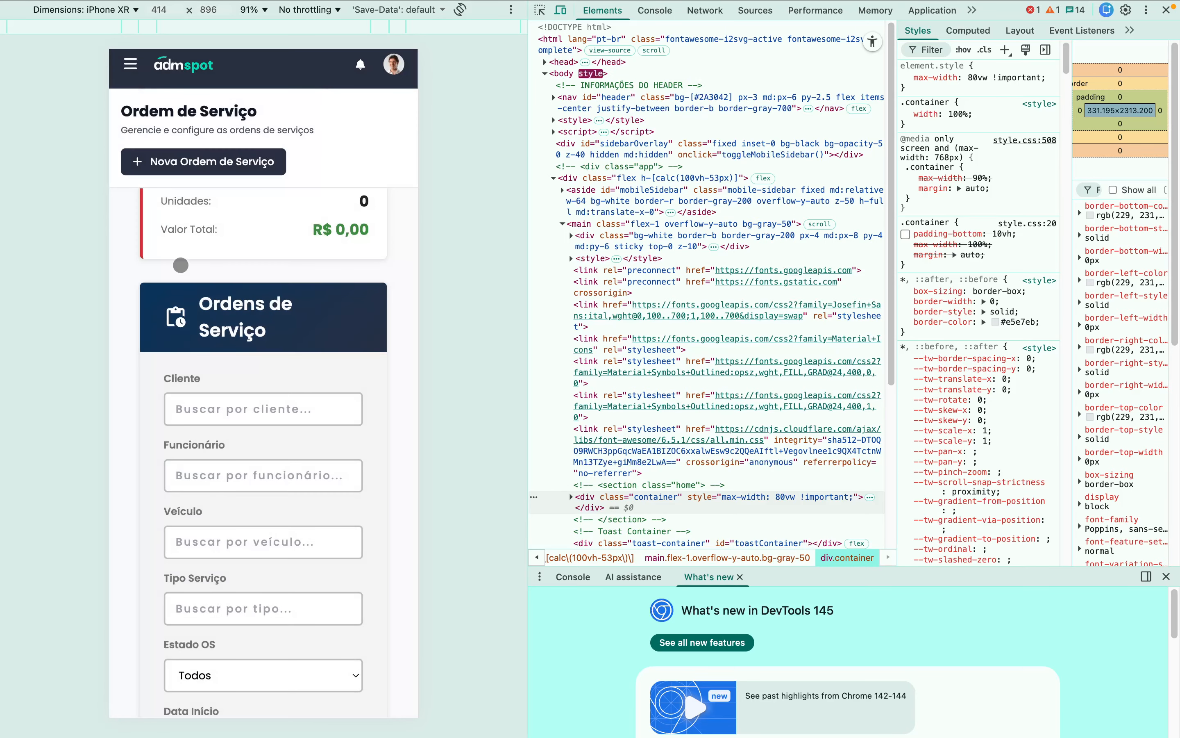
- Go to Cadastro de Serviço from the sidebar and open and close its new-service form
click(130, 64)
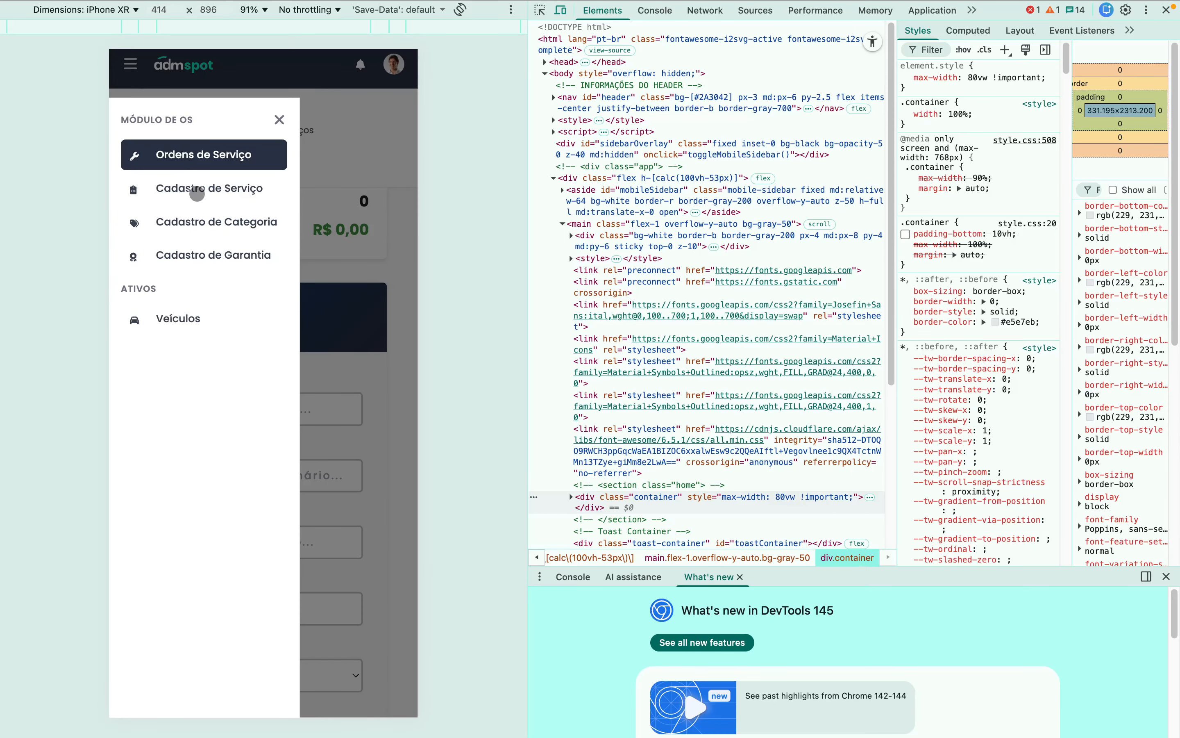
click(197, 194)
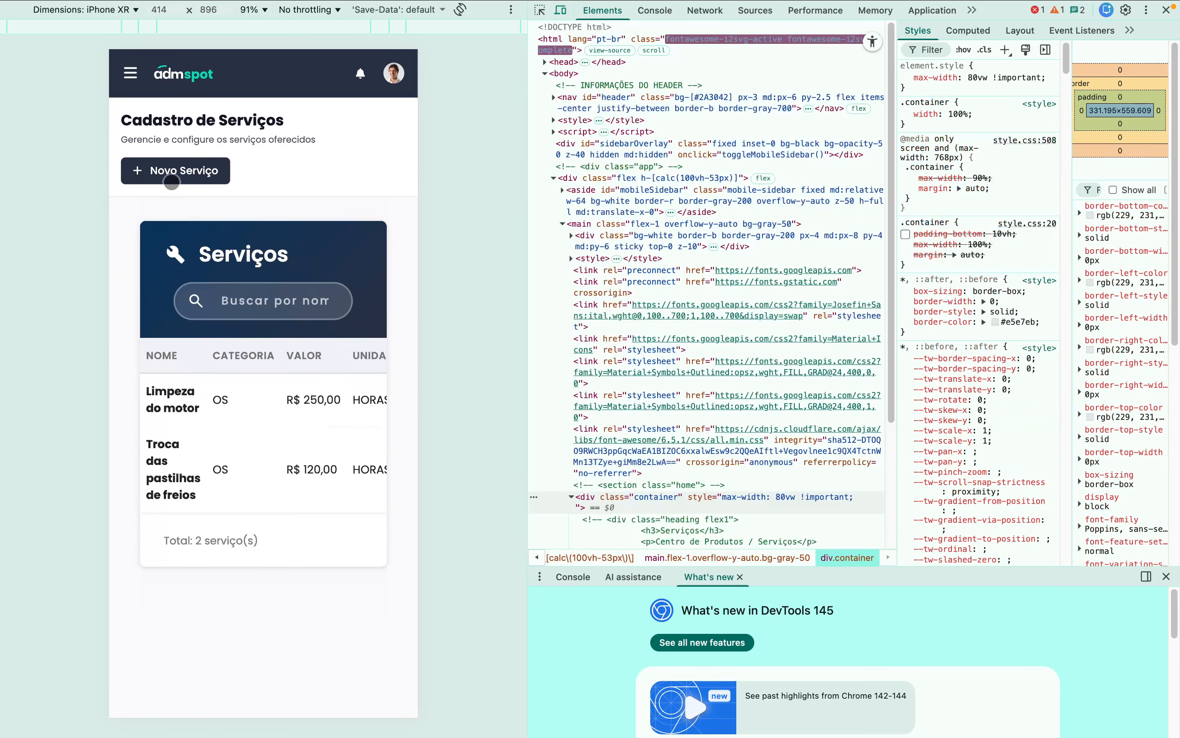
click(168, 177)
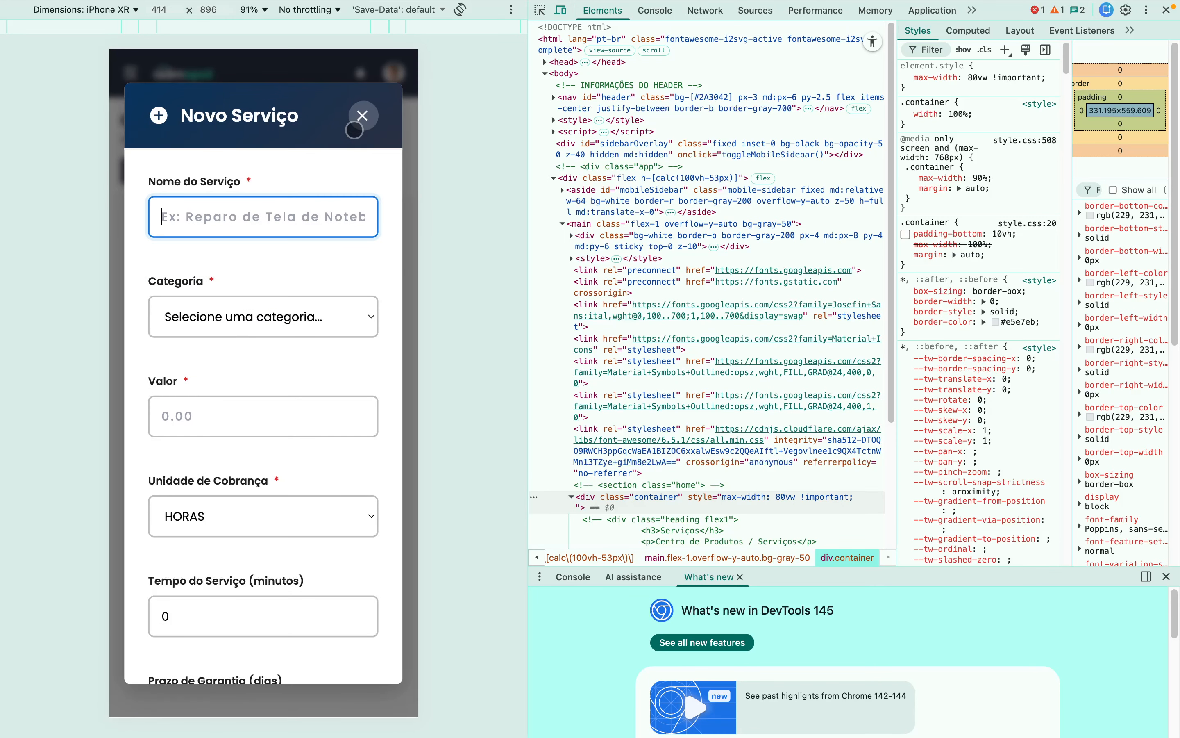
click(355, 130)
- Visit the Categoria and Garantia registry pages through the hamburger sidebar
click(130, 75)
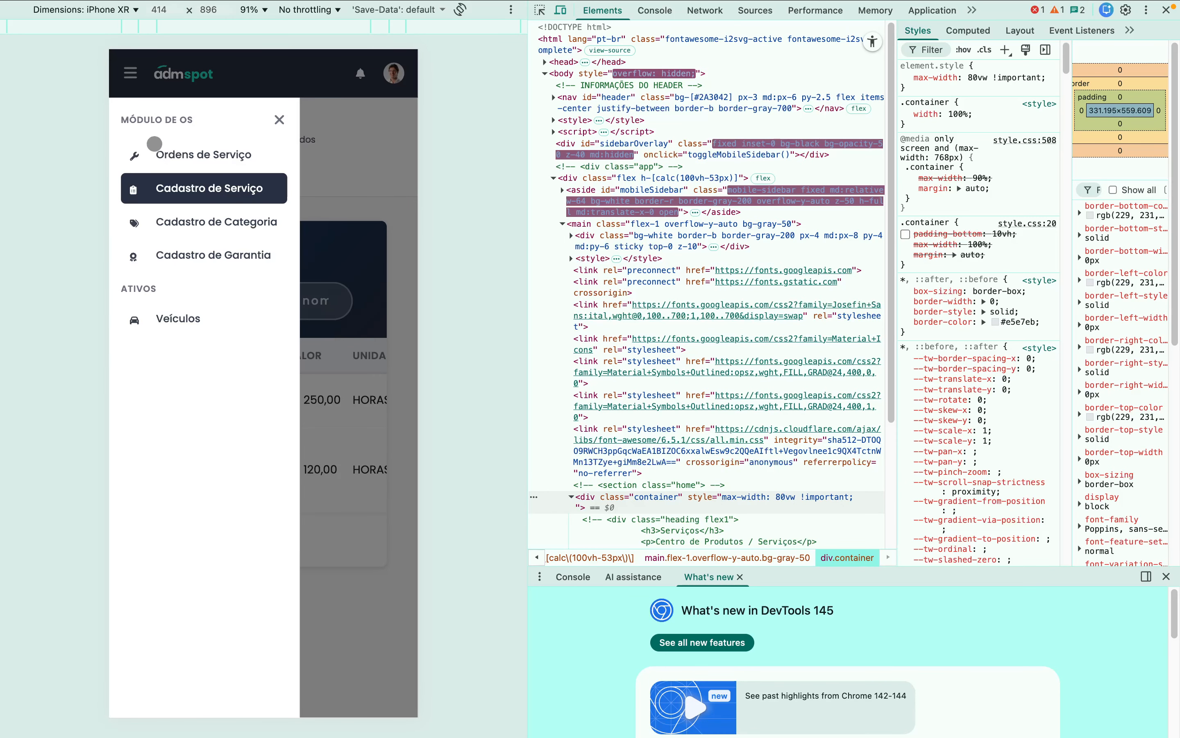
click(181, 222)
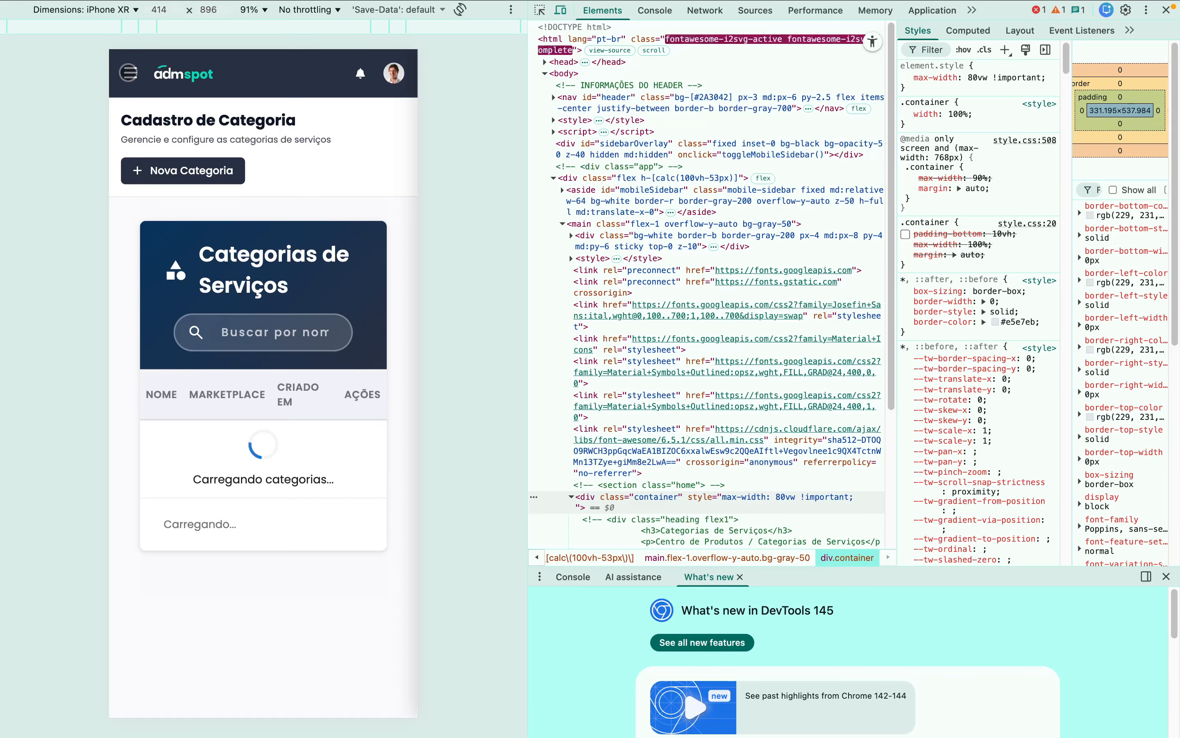
click(128, 73)
click(195, 254)
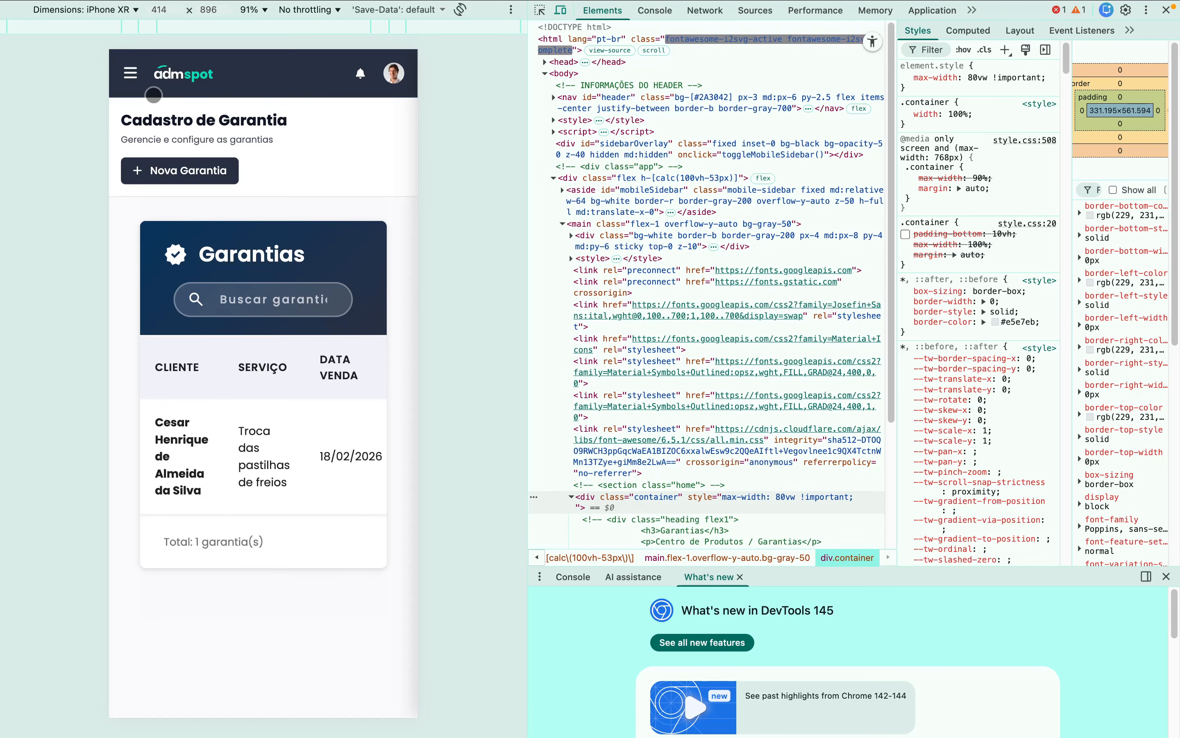
- Go to Veículos, open and close the new-vehicle form, then close DevTools
click(131, 72)
click(165, 318)
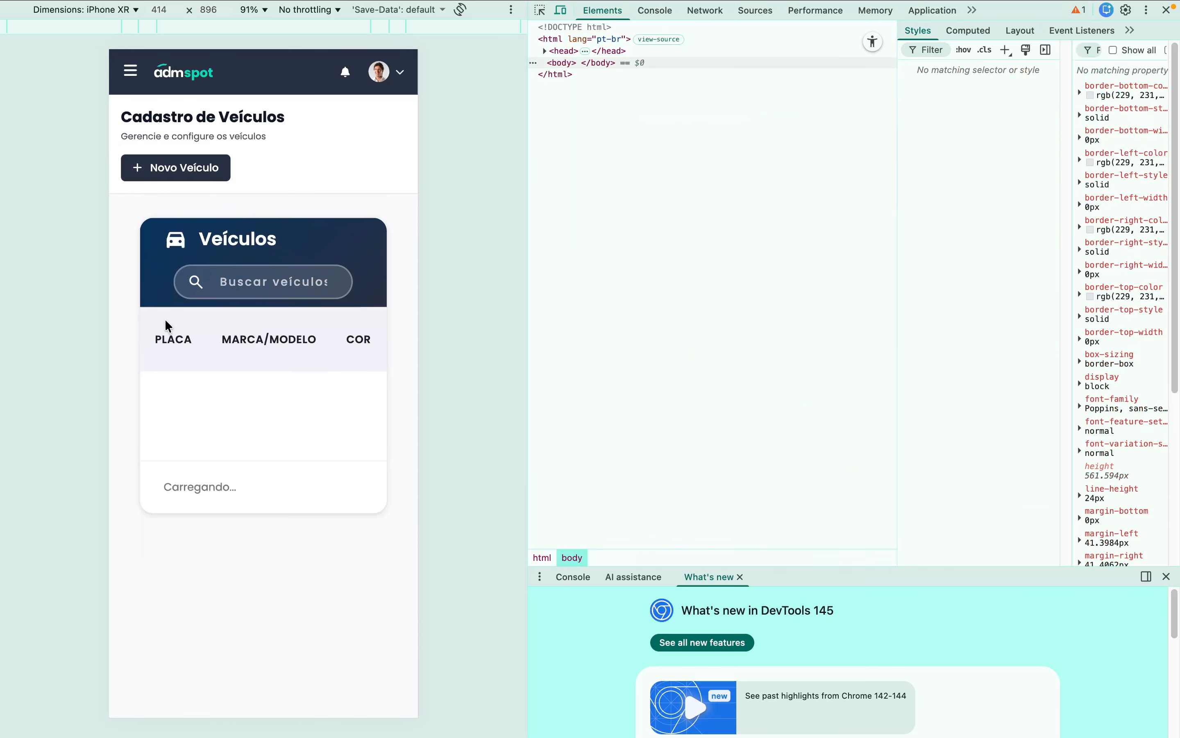
drag(343, 442, 255, 454)
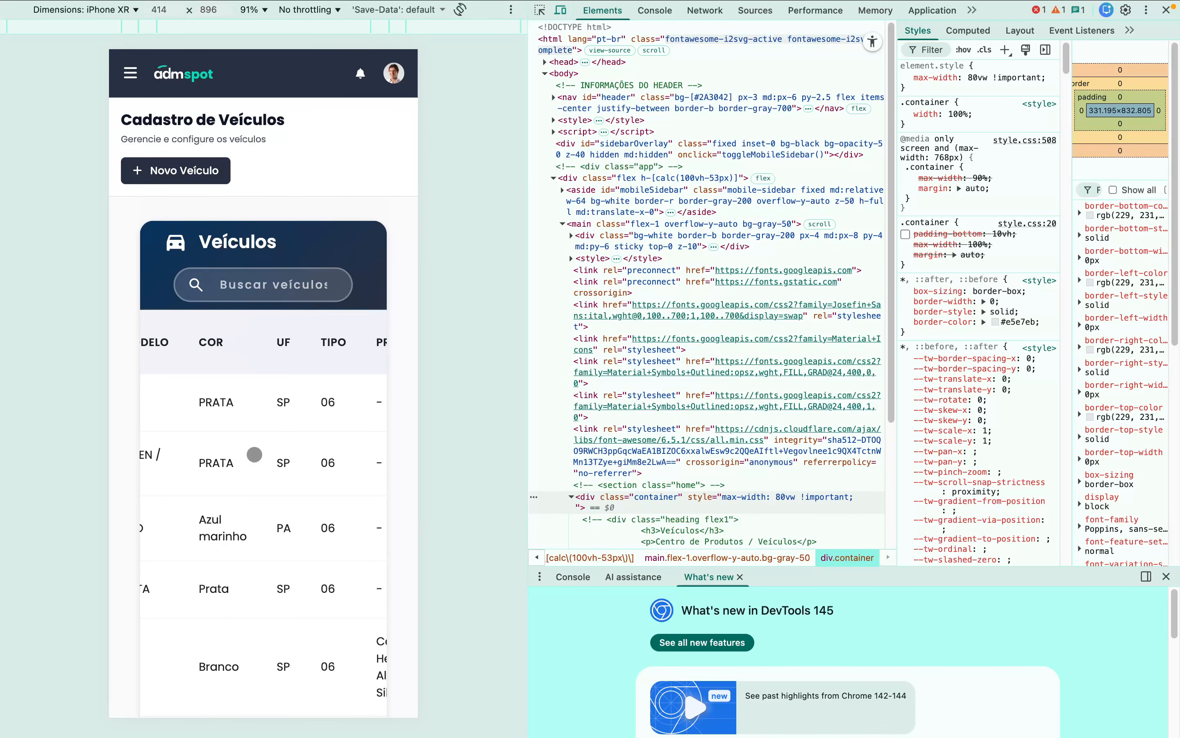
click(183, 171)
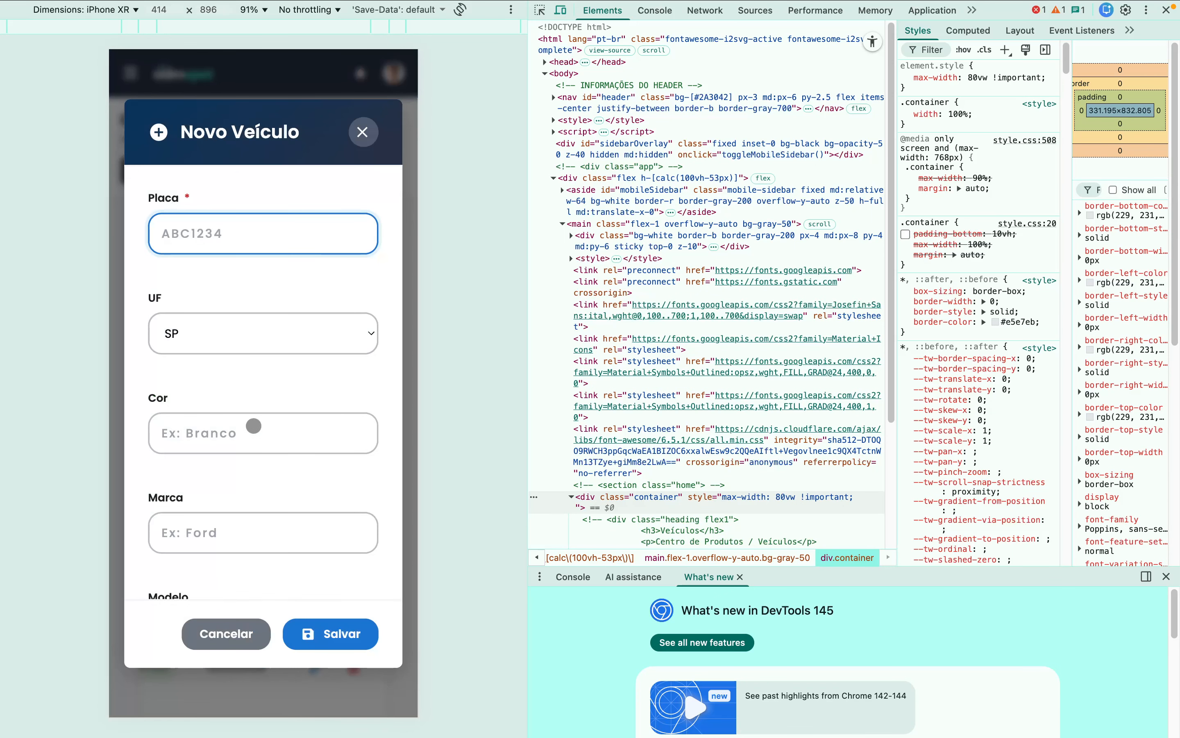
scroll(254, 425, down, 15)
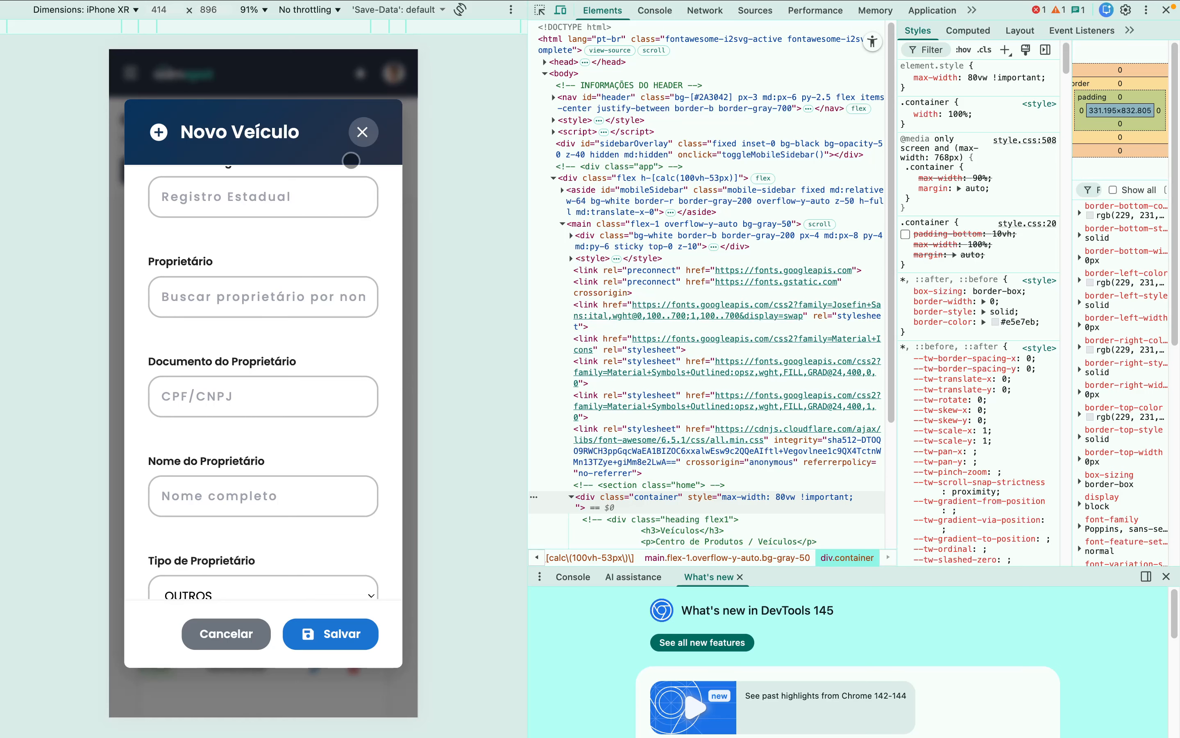
click(362, 131)
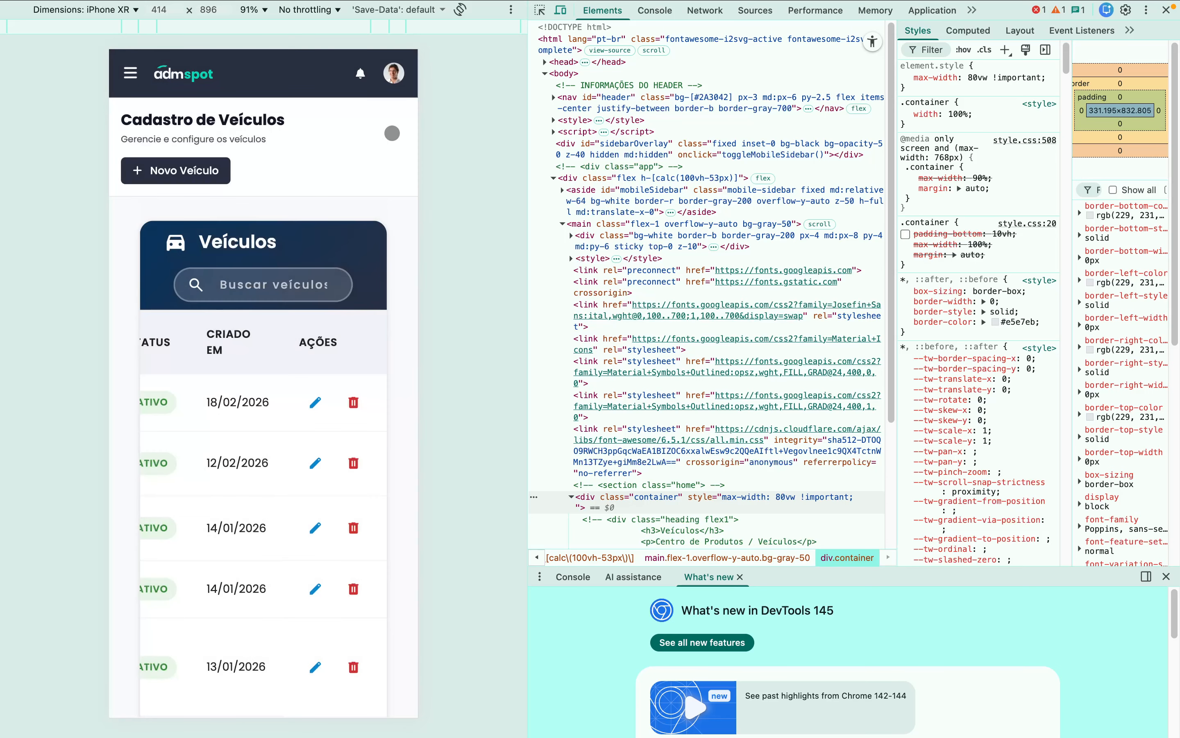
click(1166, 10)
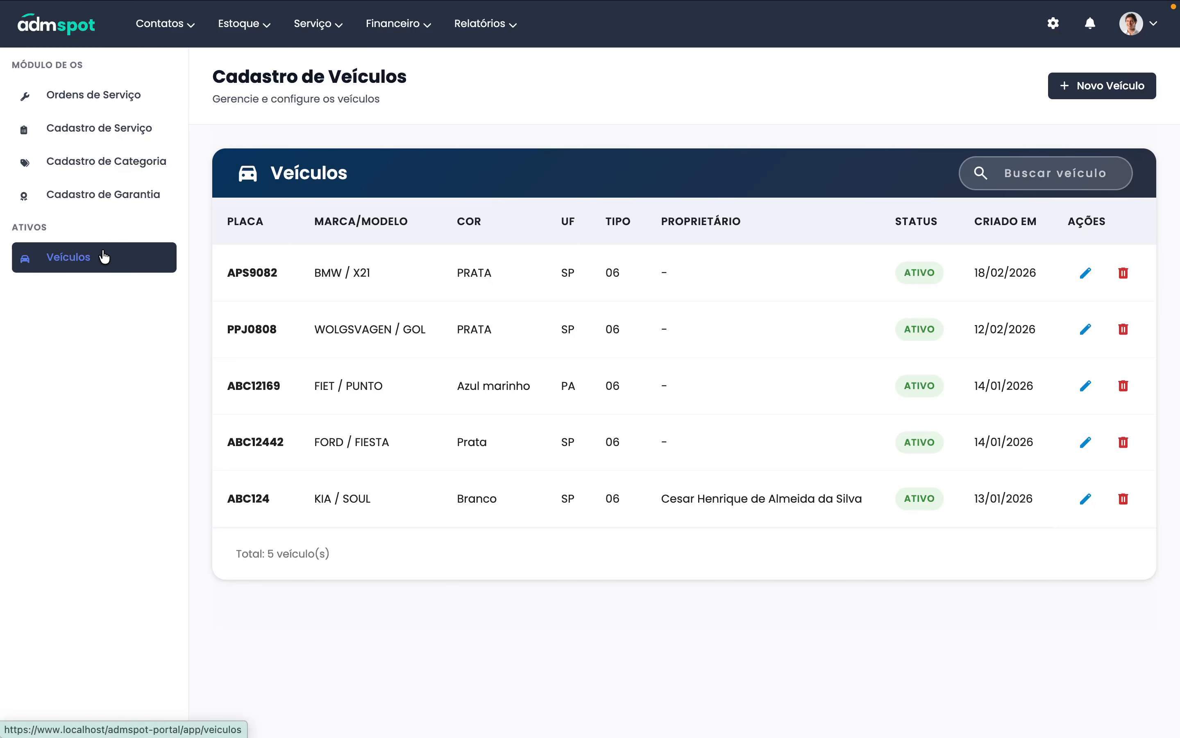
- Visit Cadastro de Garantia, then return to the Ordens de Serviço list
click(105, 197)
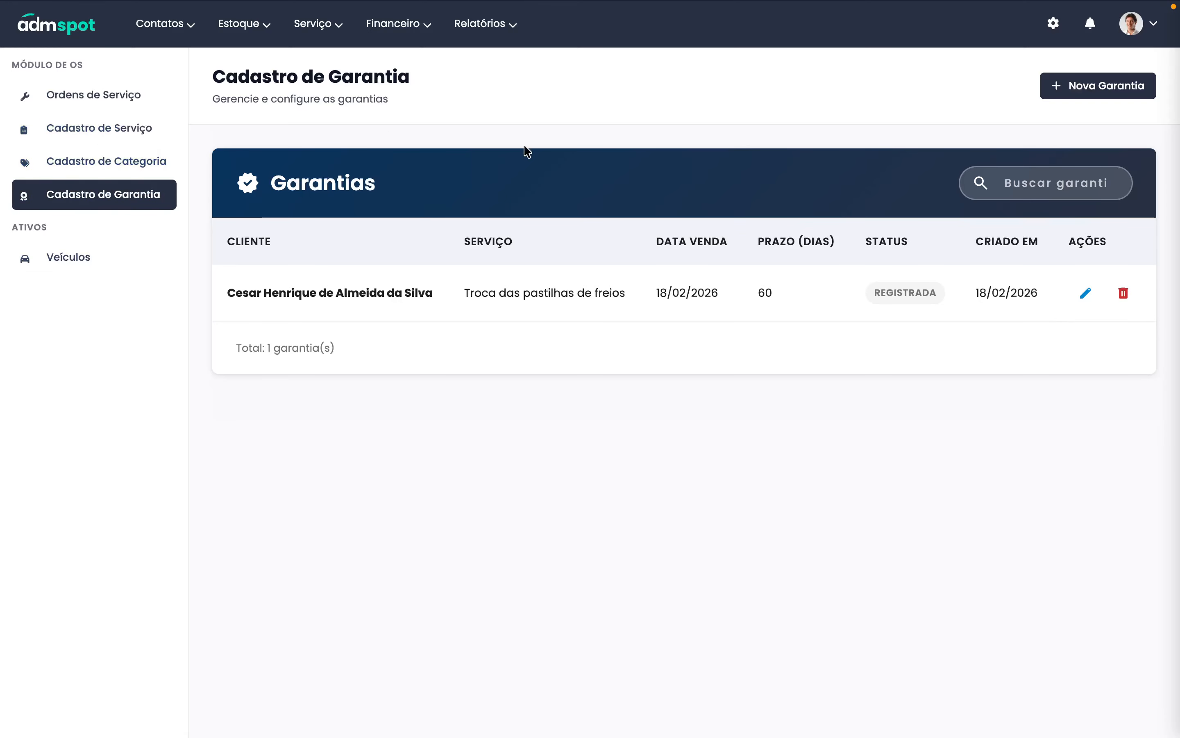
click(91, 100)
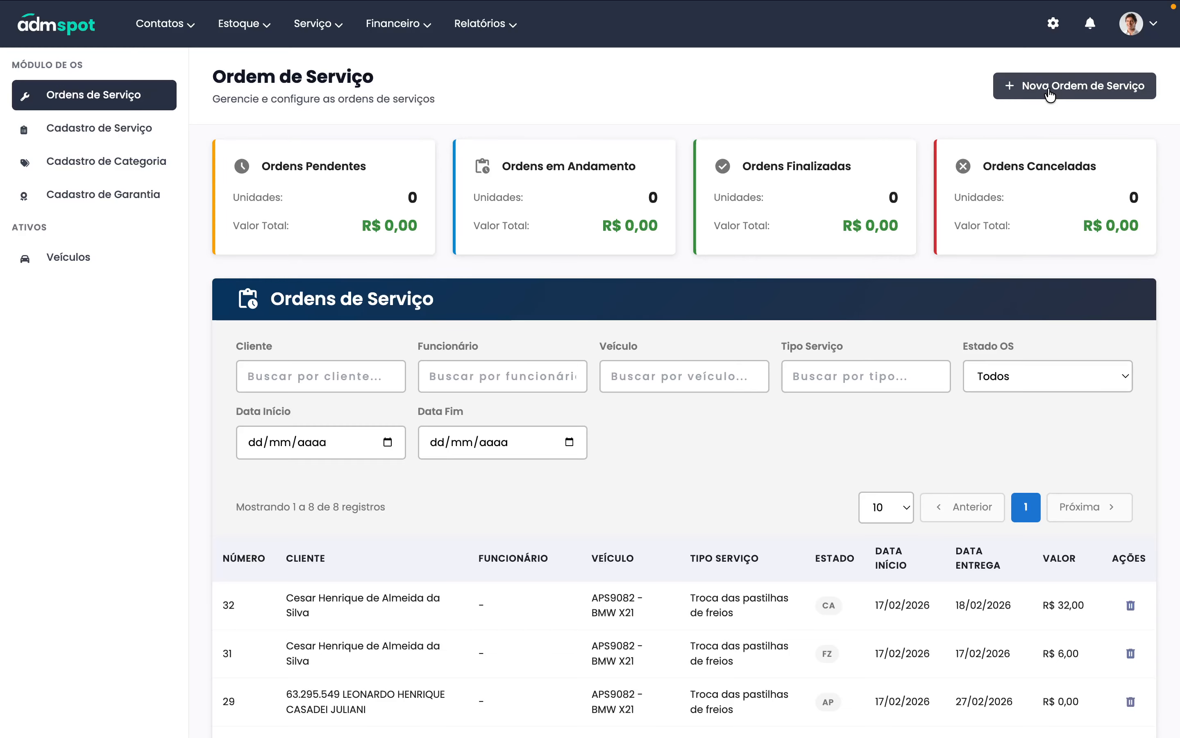
- Start a new service order, pick the suggested existing client, and open the new-client form
click(1061, 97)
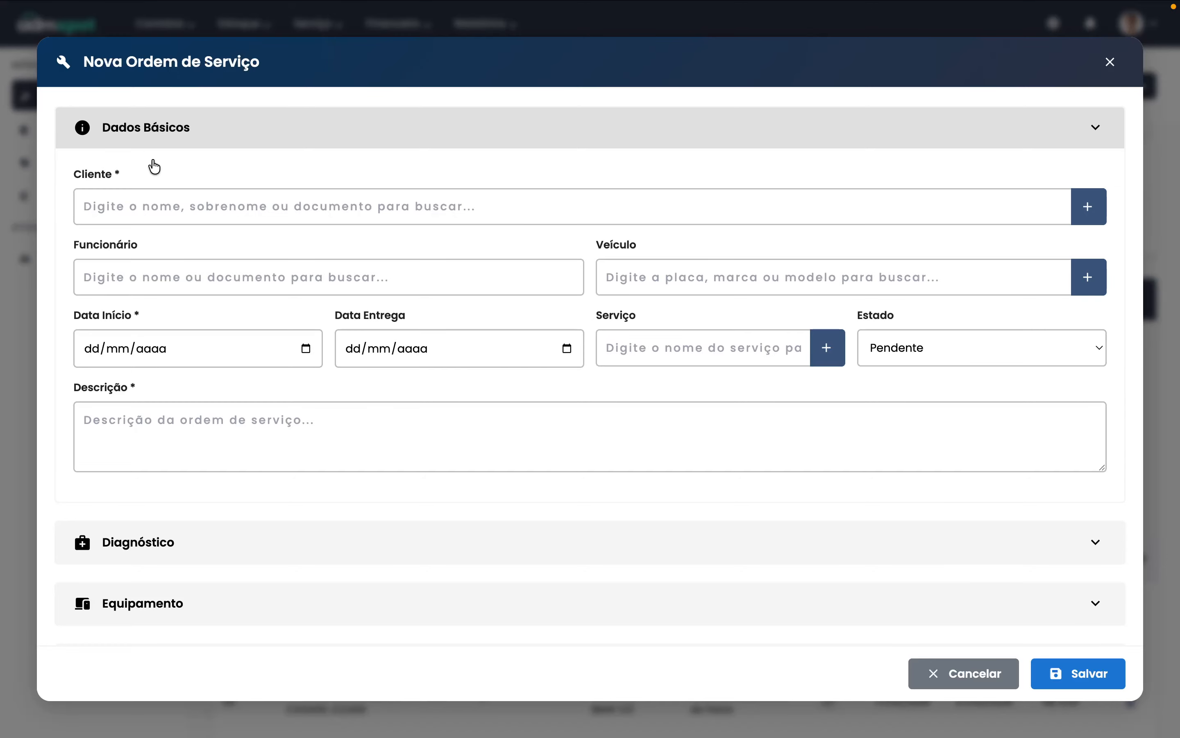
click(189, 210)
text(cesa)
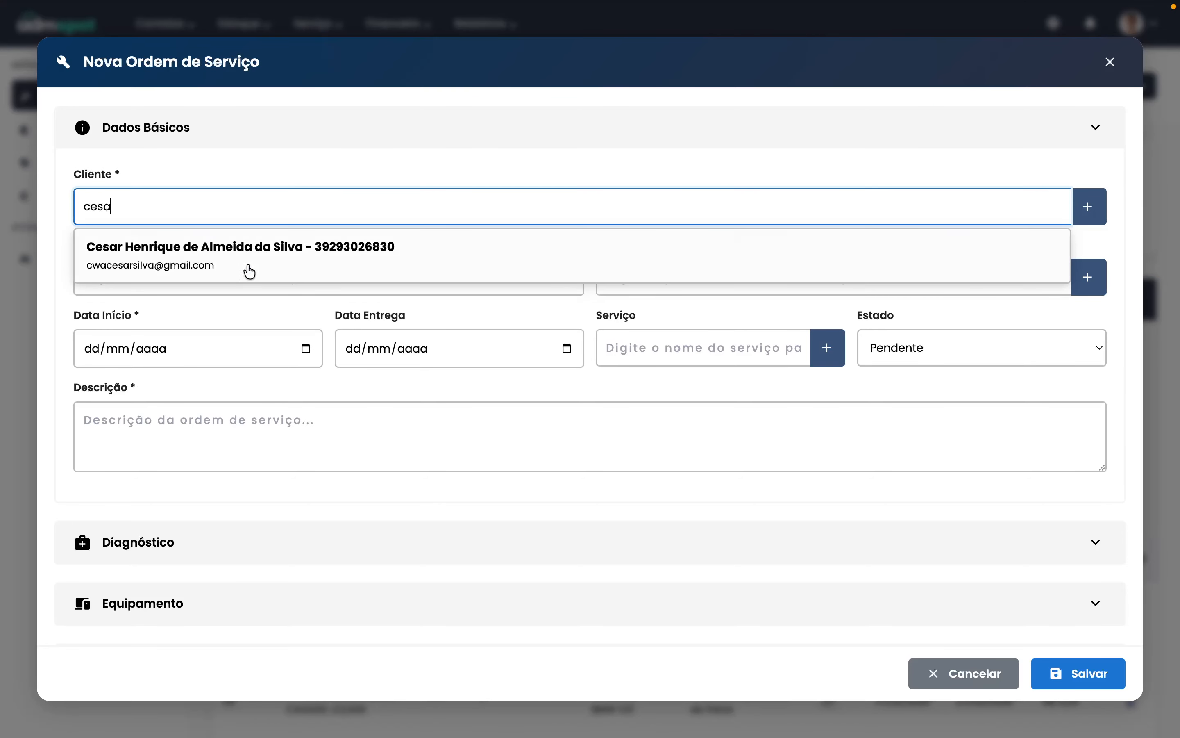
click(249, 267)
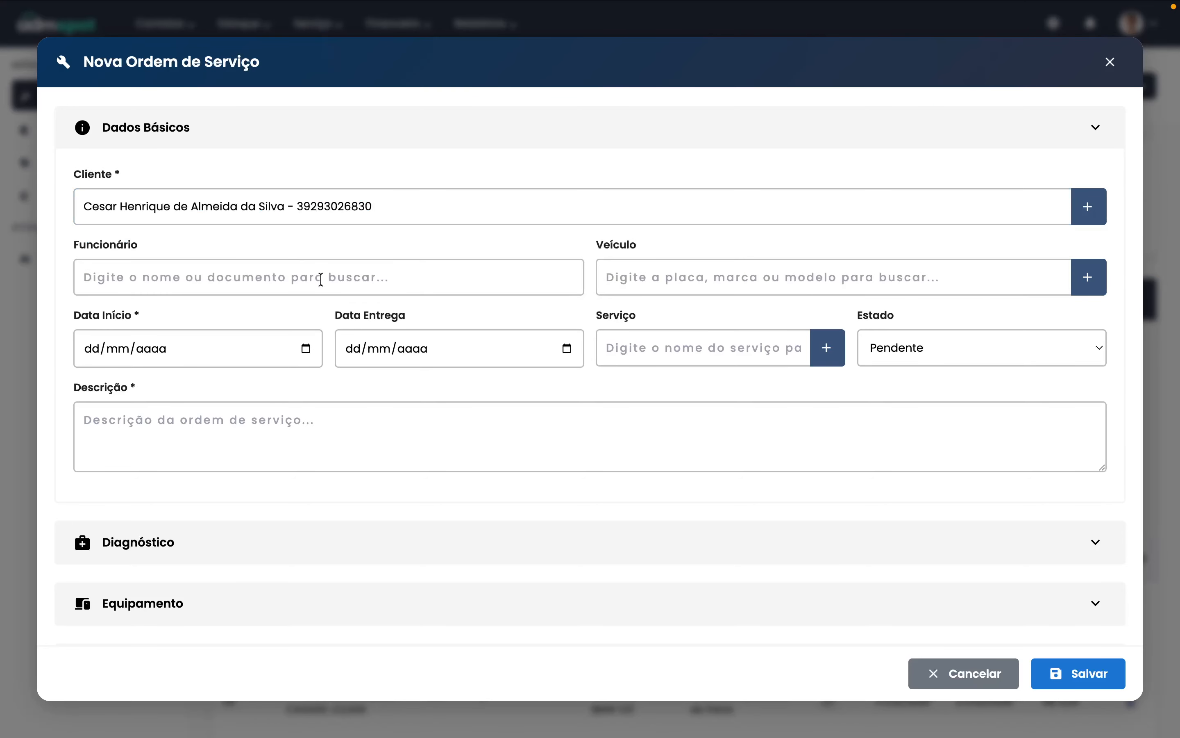
click(1090, 210)
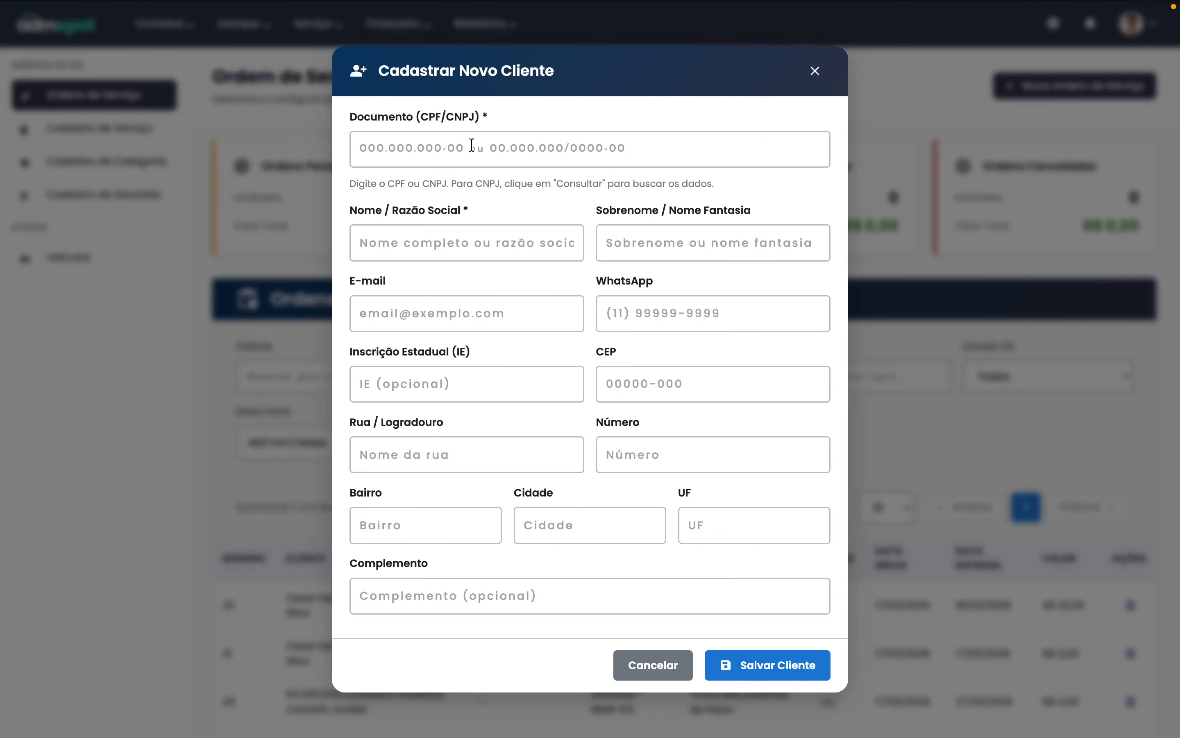
- Fill Documento from a saved suggestion, trim its last digits, then cancel the client registration
click(472, 146)
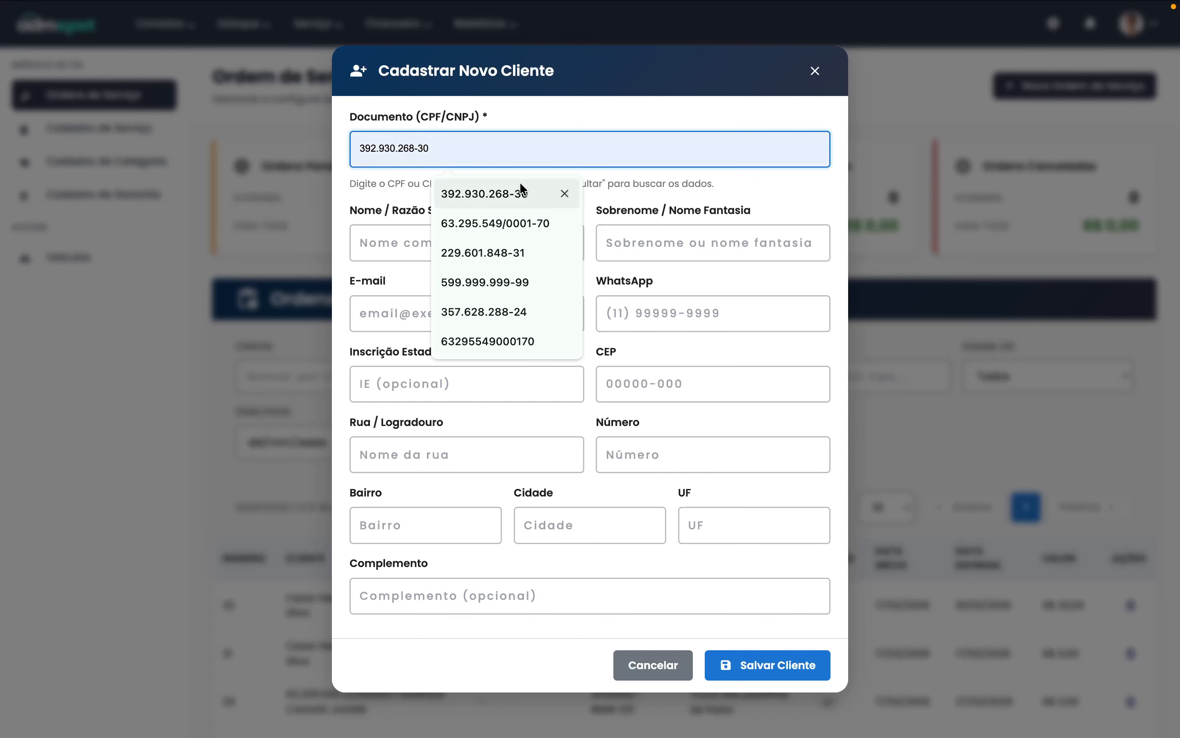
click(477, 220)
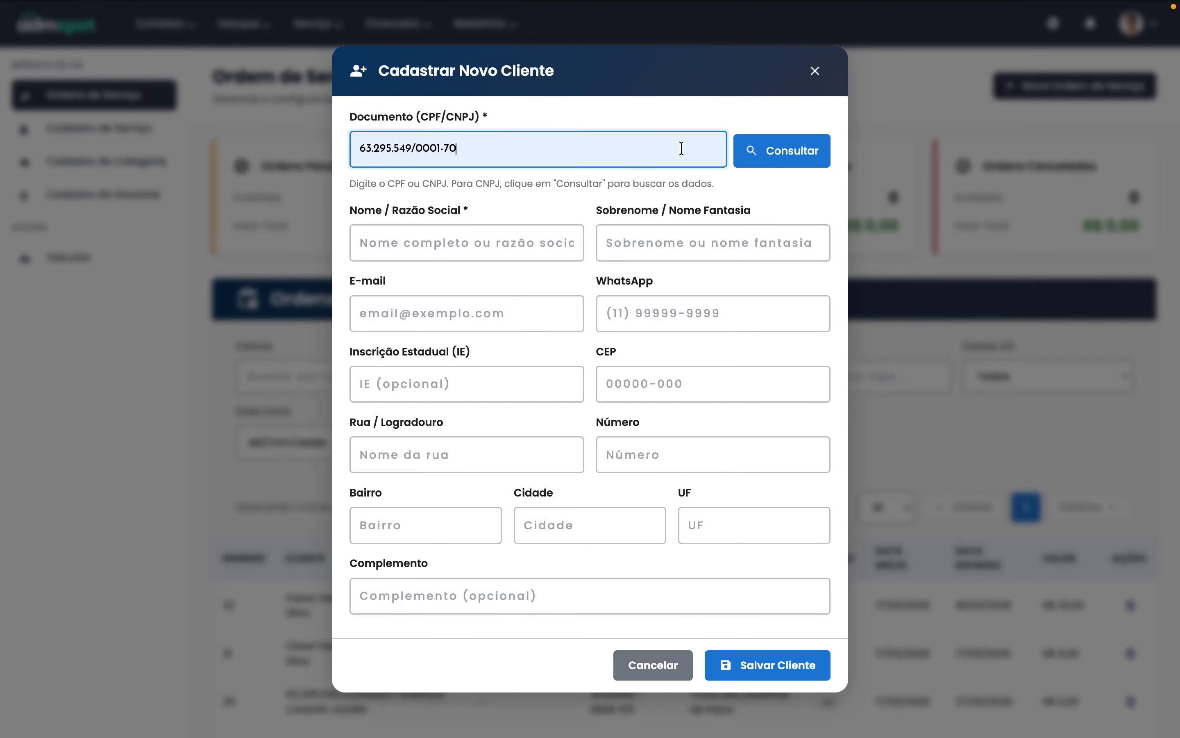
triple_click(638, 148)
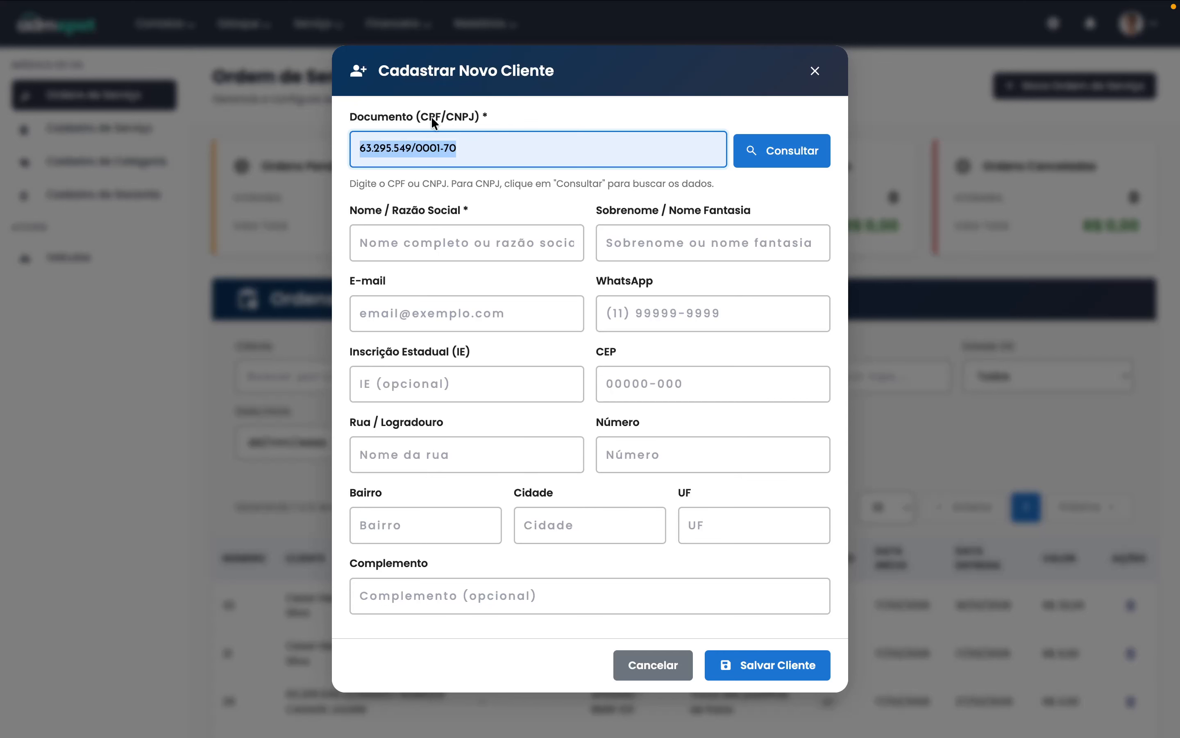
triple_click(539, 146)
key(Right)
key(BackSpace)
key(BackSpace)
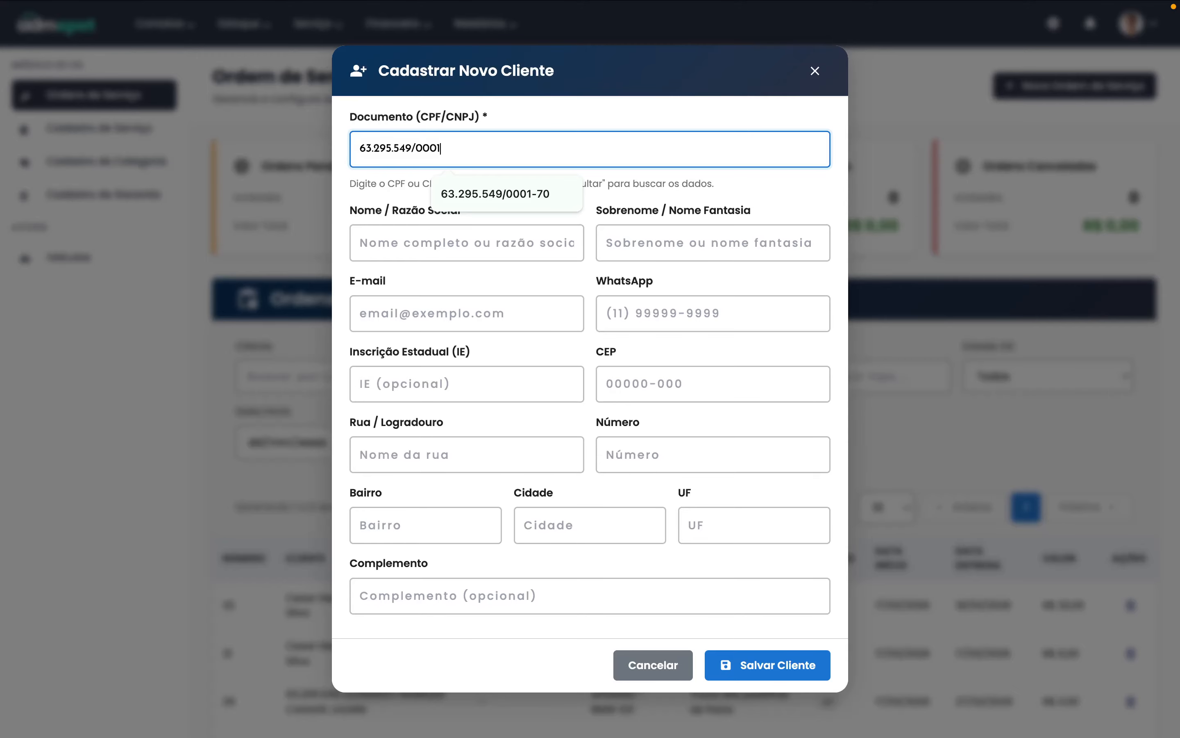
click(658, 663)
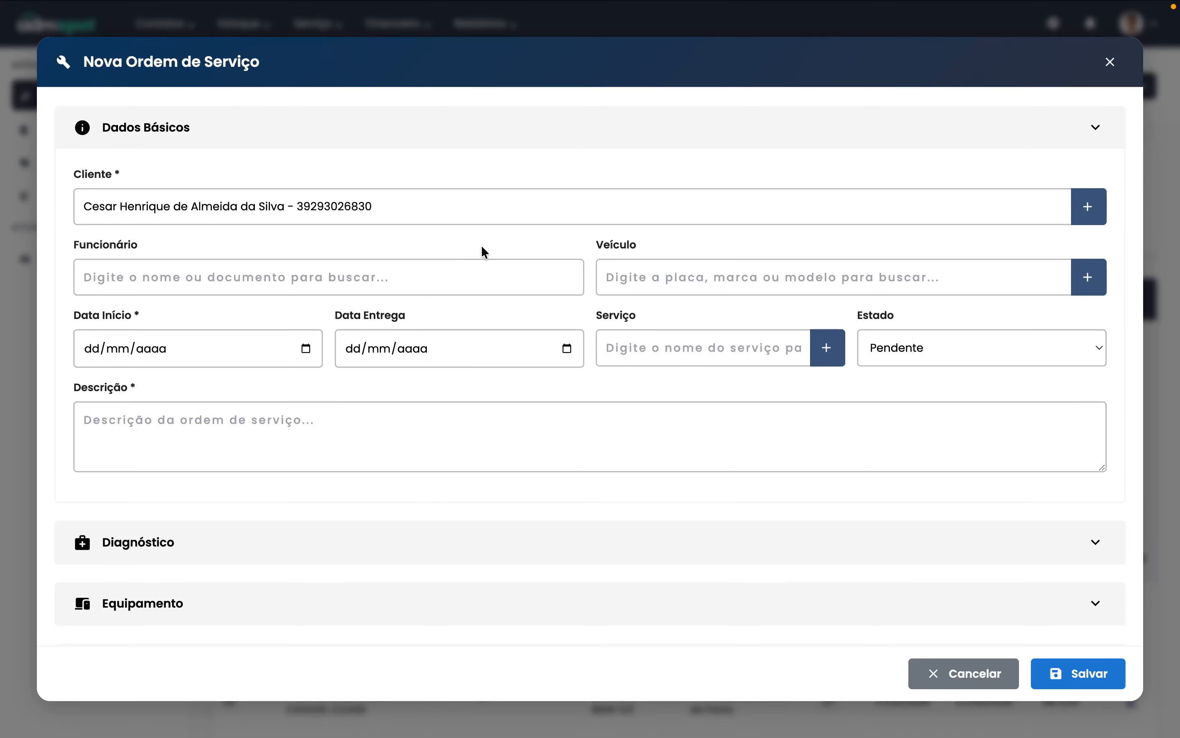
- Try a vehicle search, then open the new-vehicle form and browse the Tipo options
click(640, 280)
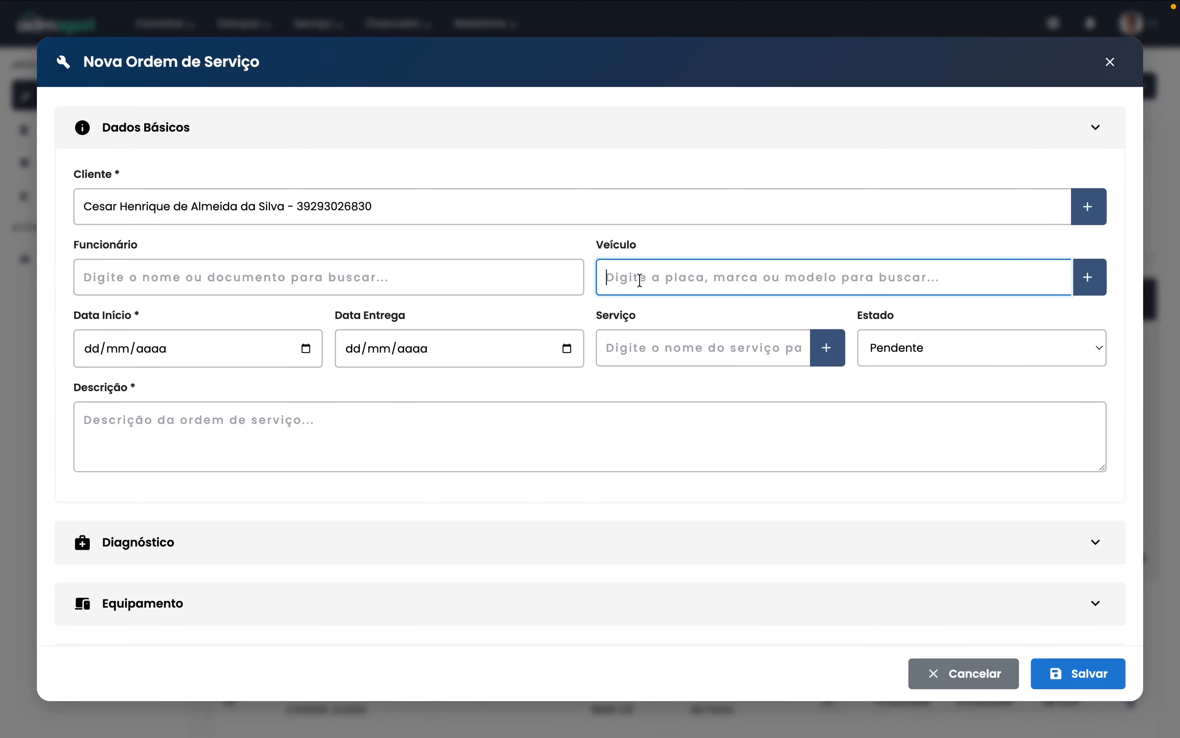
text(bm)
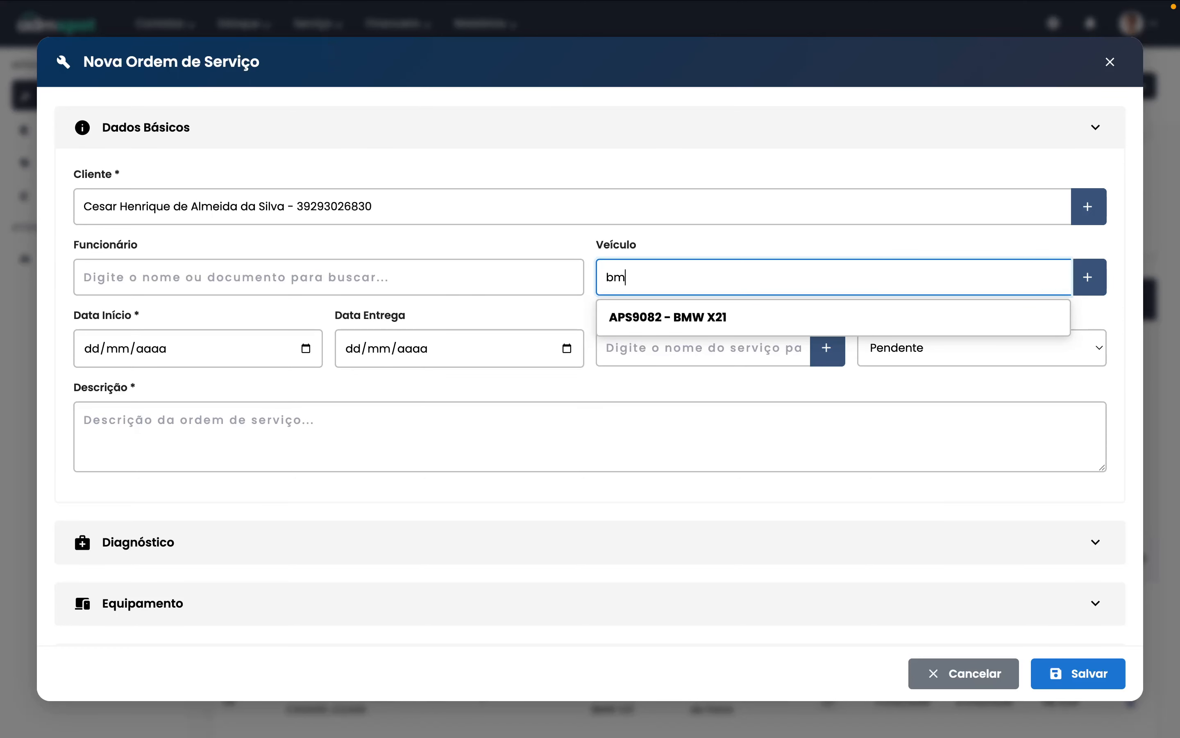
key(BackSpace)
key(BackSpace)
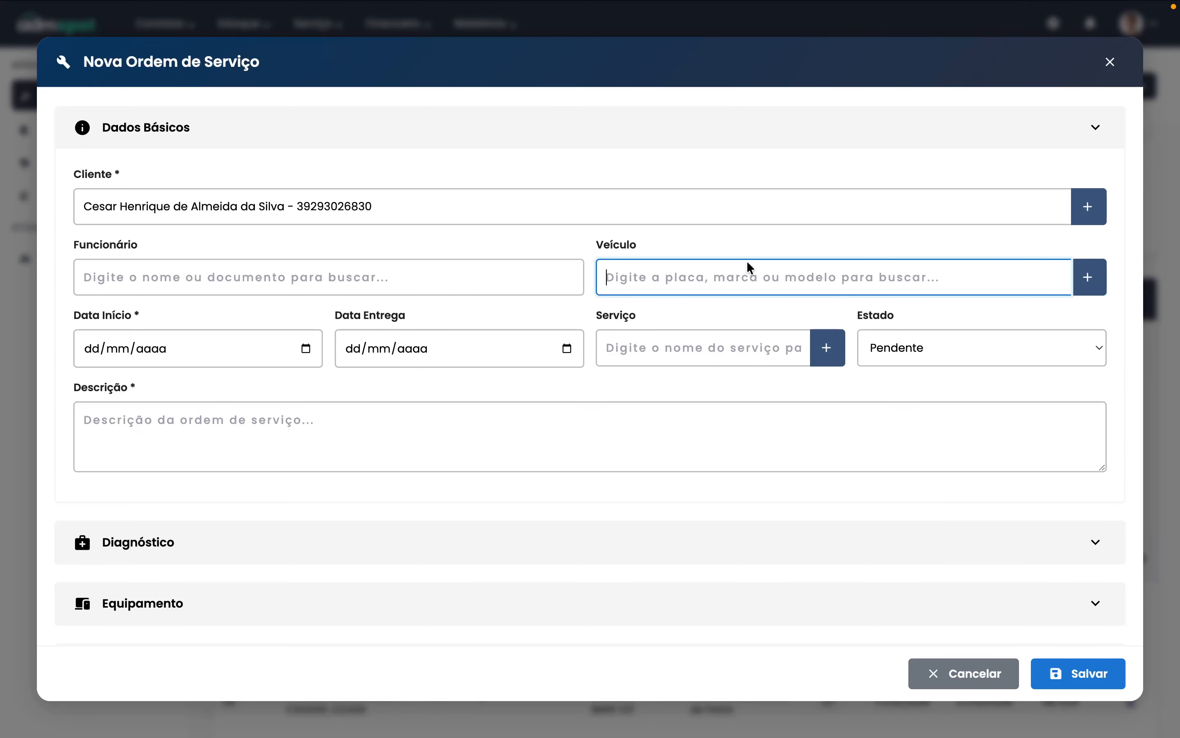
click(1092, 286)
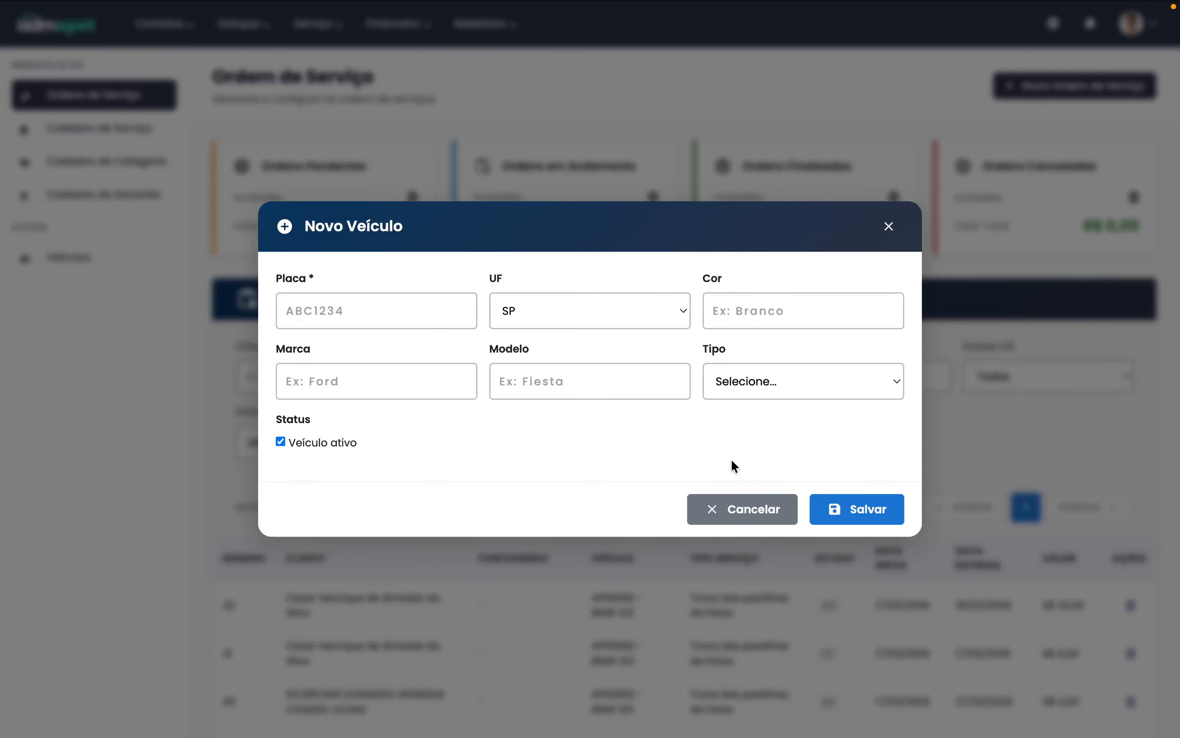
click(746, 391)
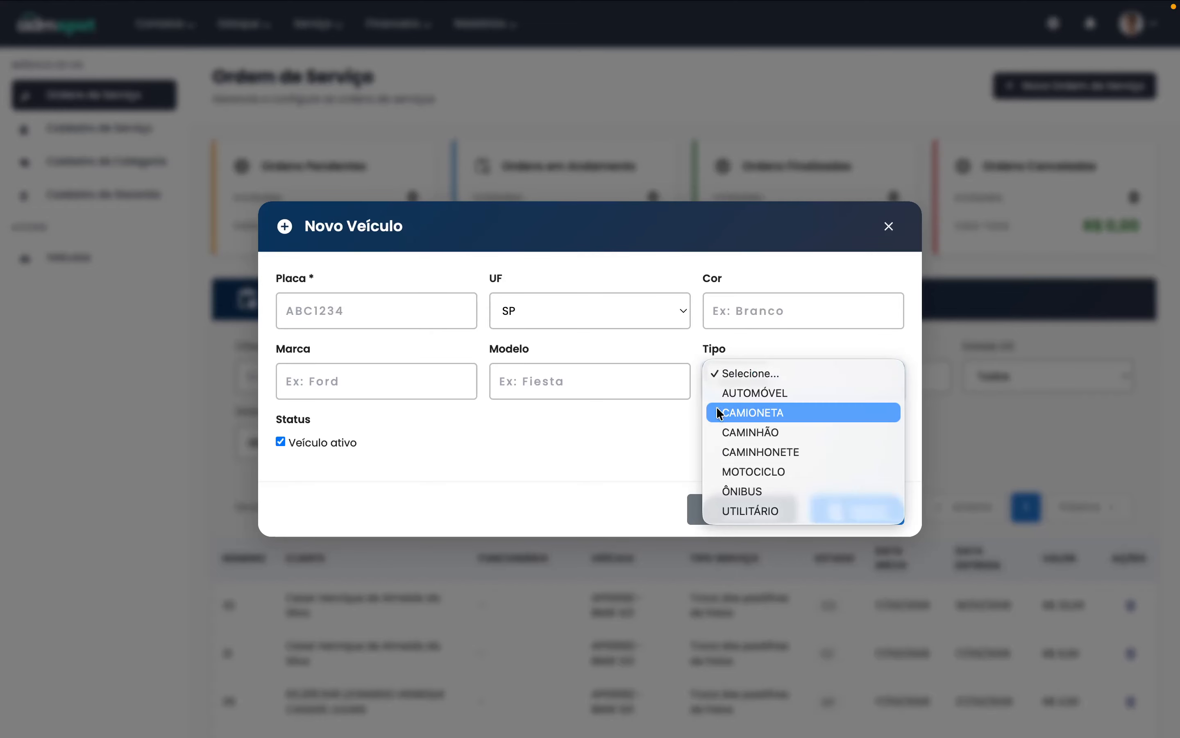
click(599, 483)
click(750, 379)
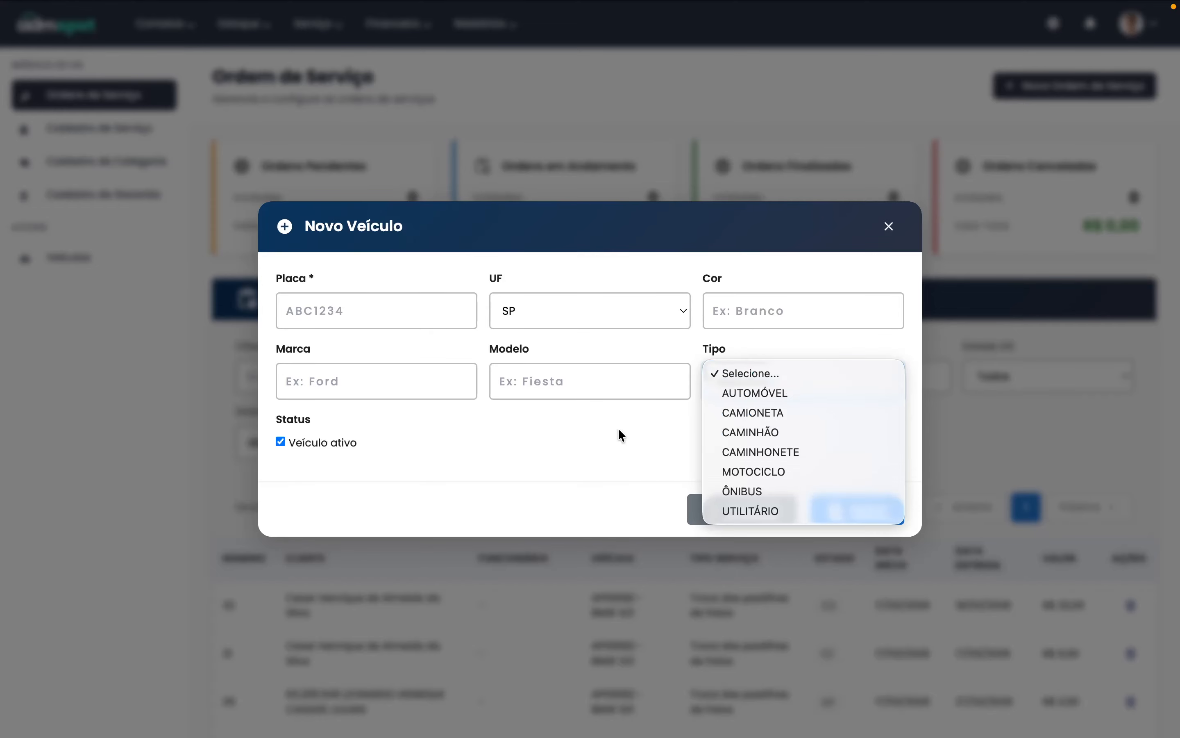
click(617, 428)
- Cancel the new vehicle and service order forms unsaved, then open the Veículos list
click(719, 502)
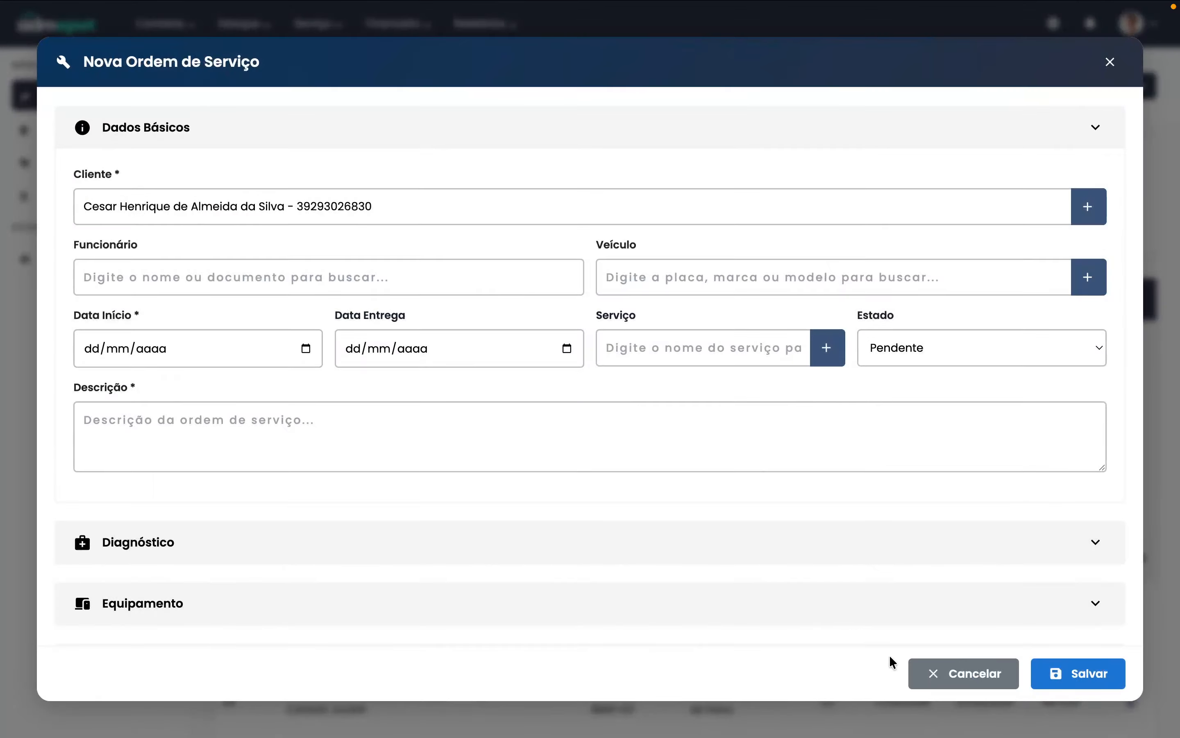
click(965, 690)
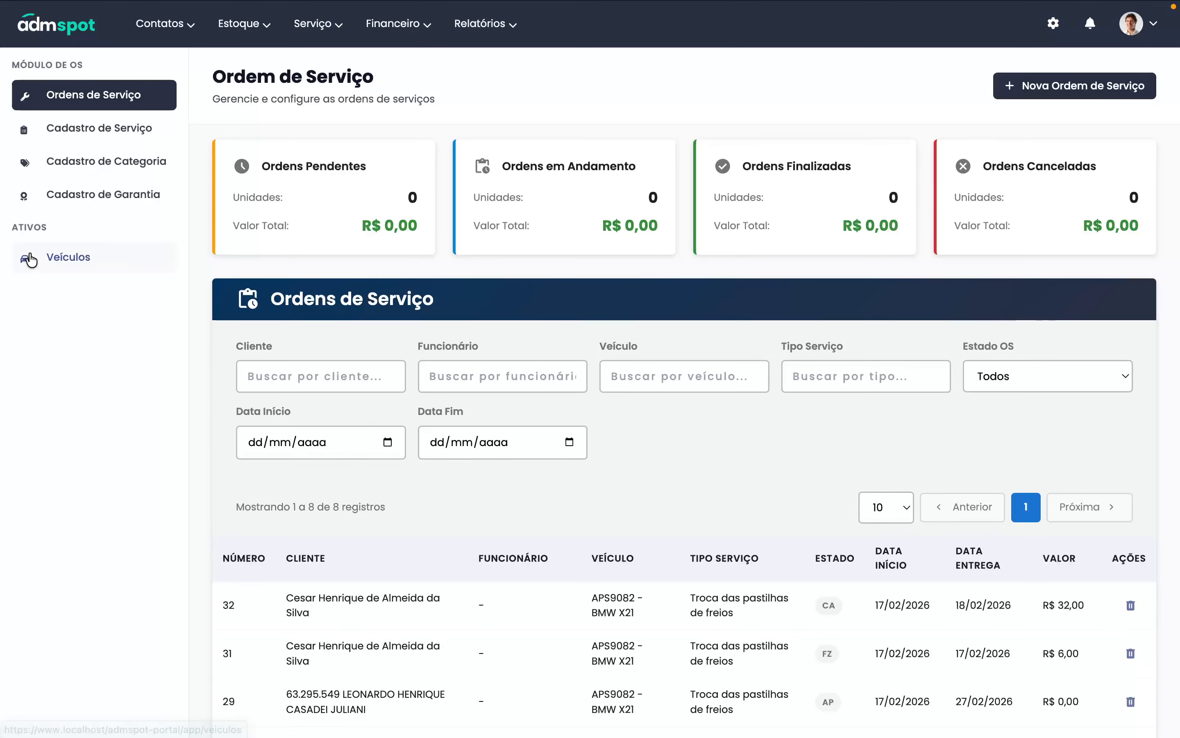
click(32, 264)
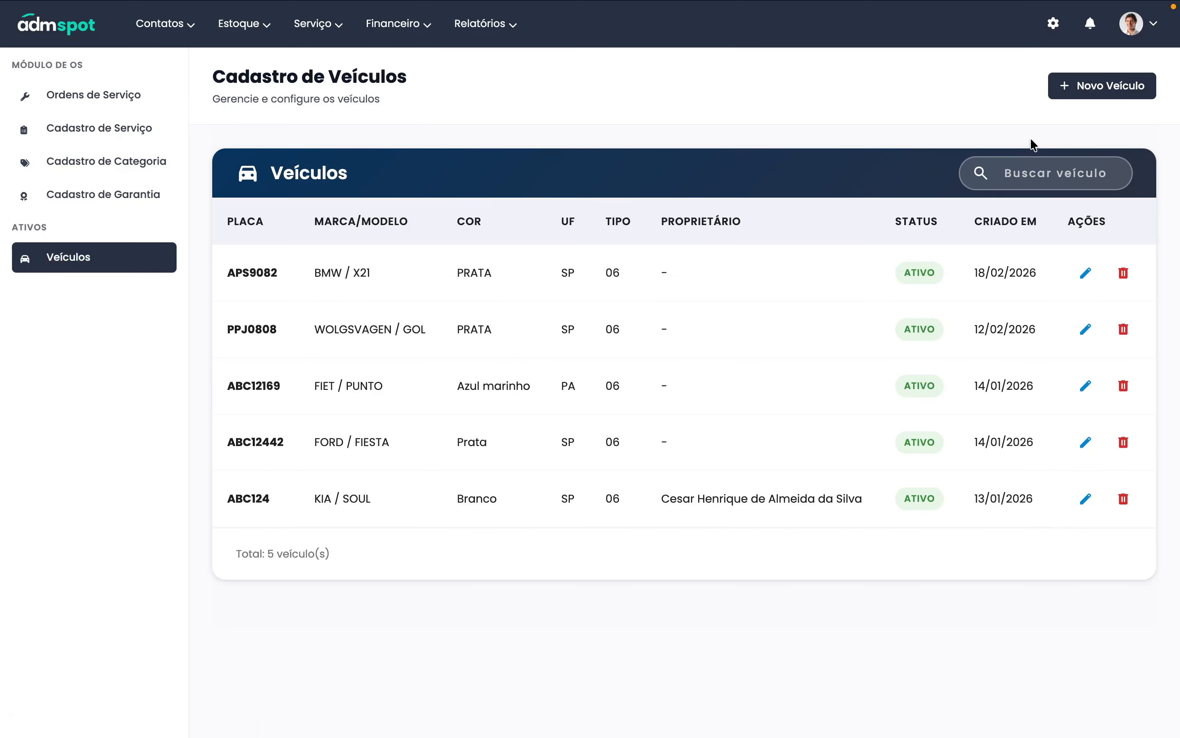
click(1066, 92)
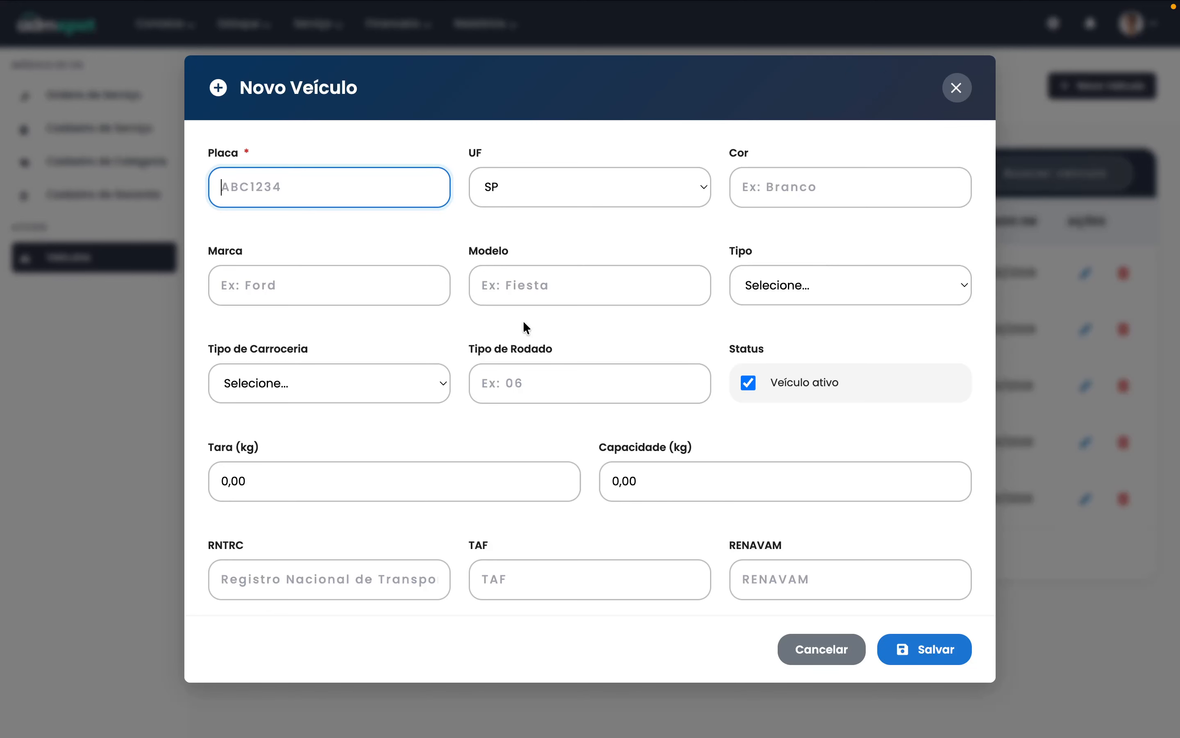
scroll(619, 346, down, 8)
scroll(619, 347, up, 8)
click(957, 98)
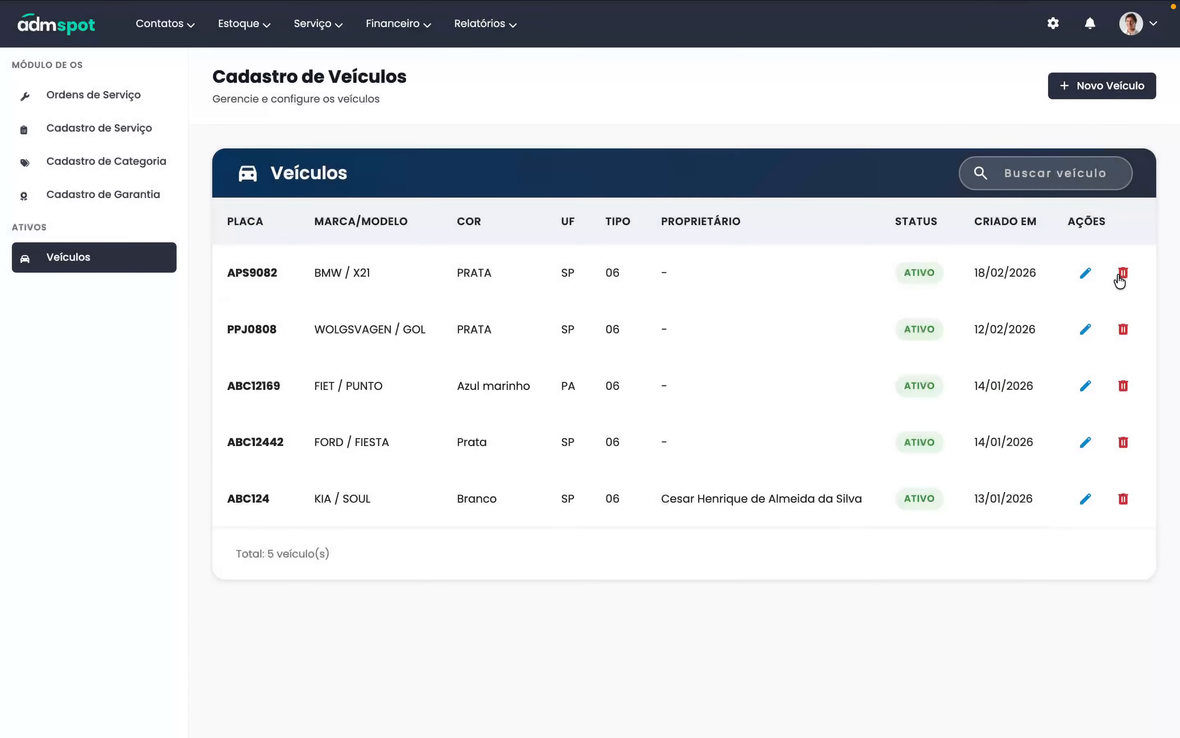
click(1087, 274)
scroll(700, 427, down, 5)
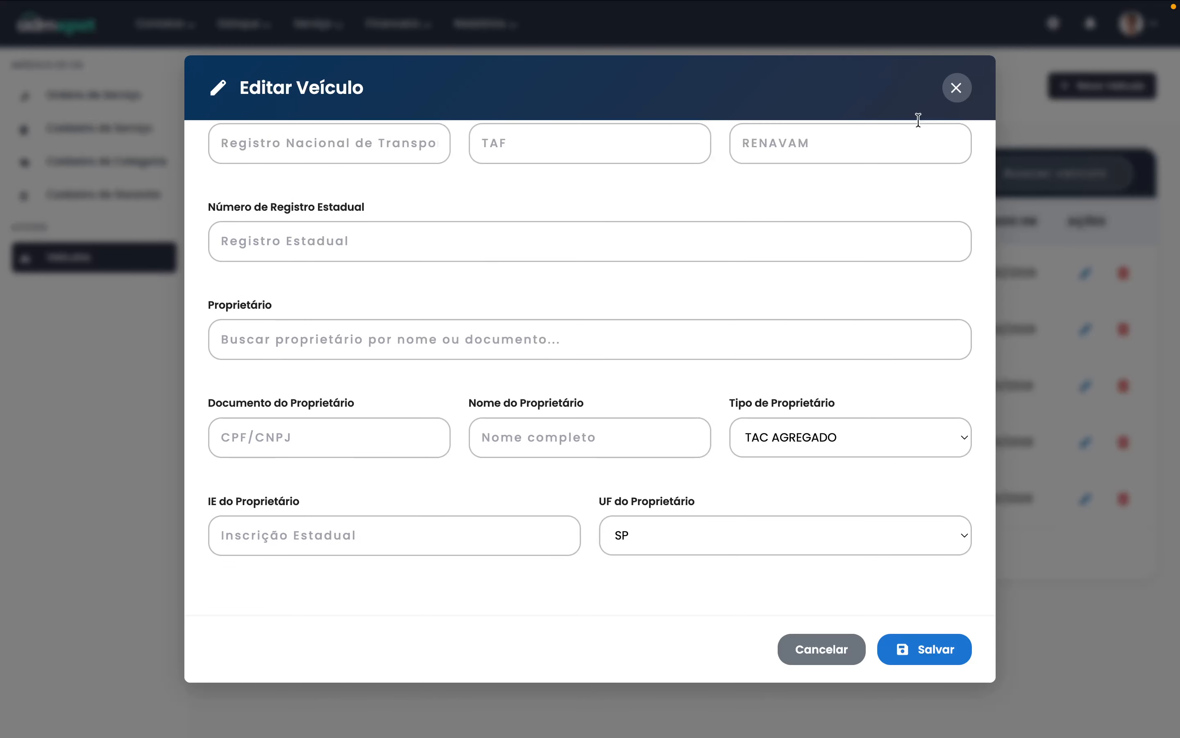
click(957, 87)
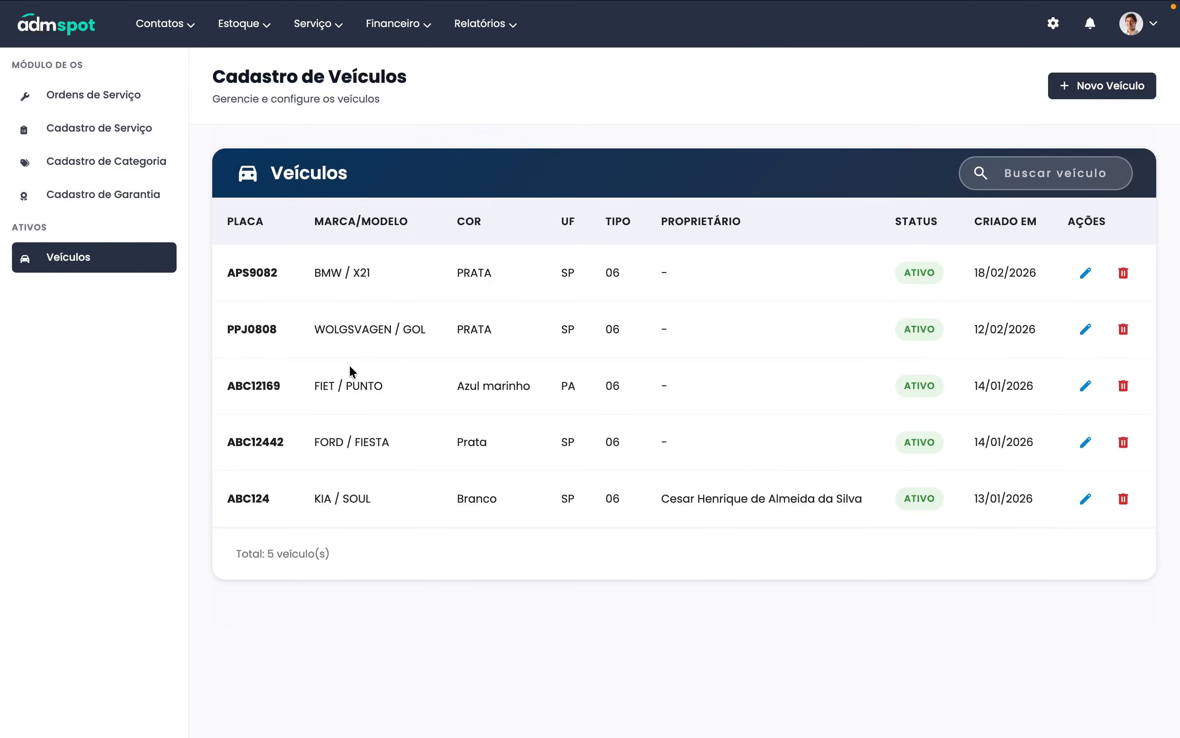
- Start a new service order from Ordens de Serviço and select the client from suggestions
click(95, 96)
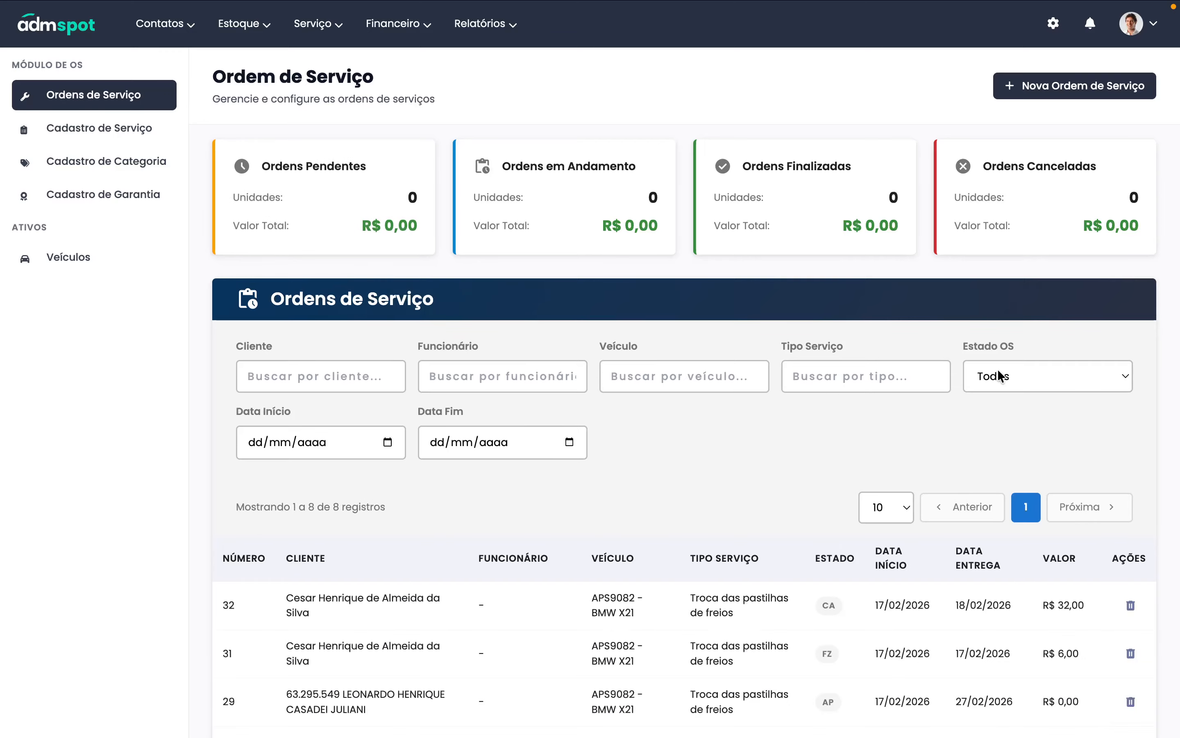
click(1114, 94)
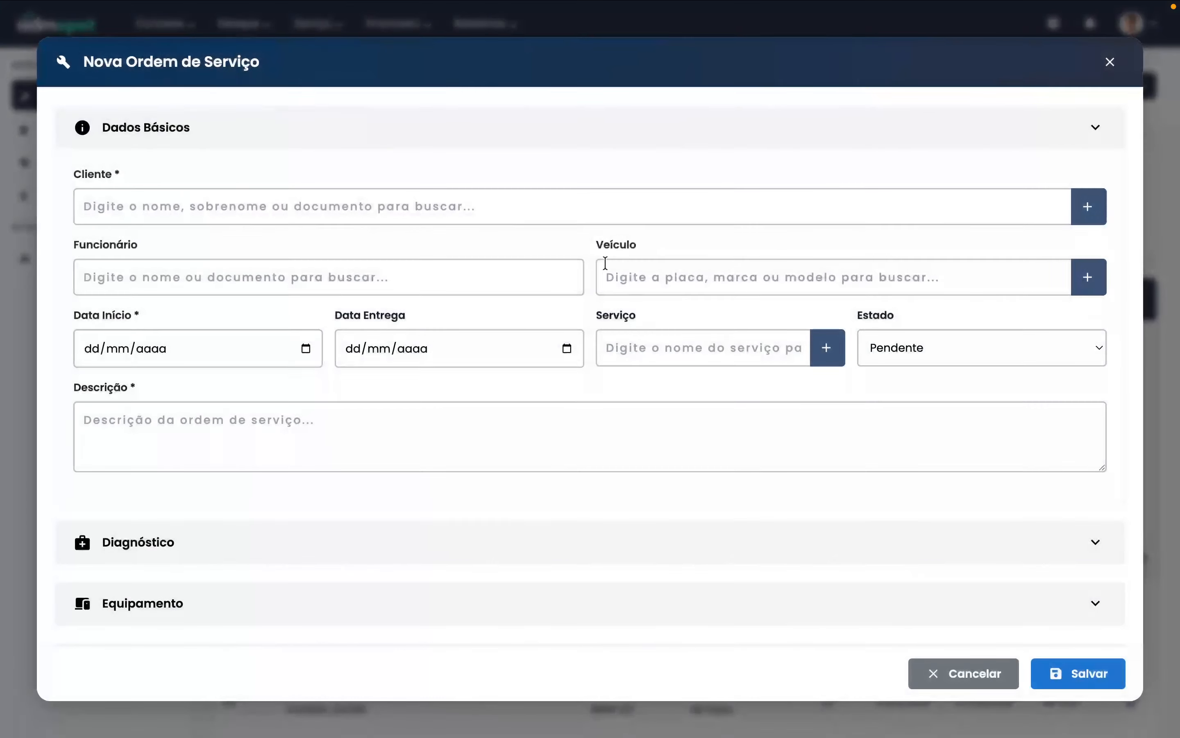
click(565, 213)
text(cesasr)
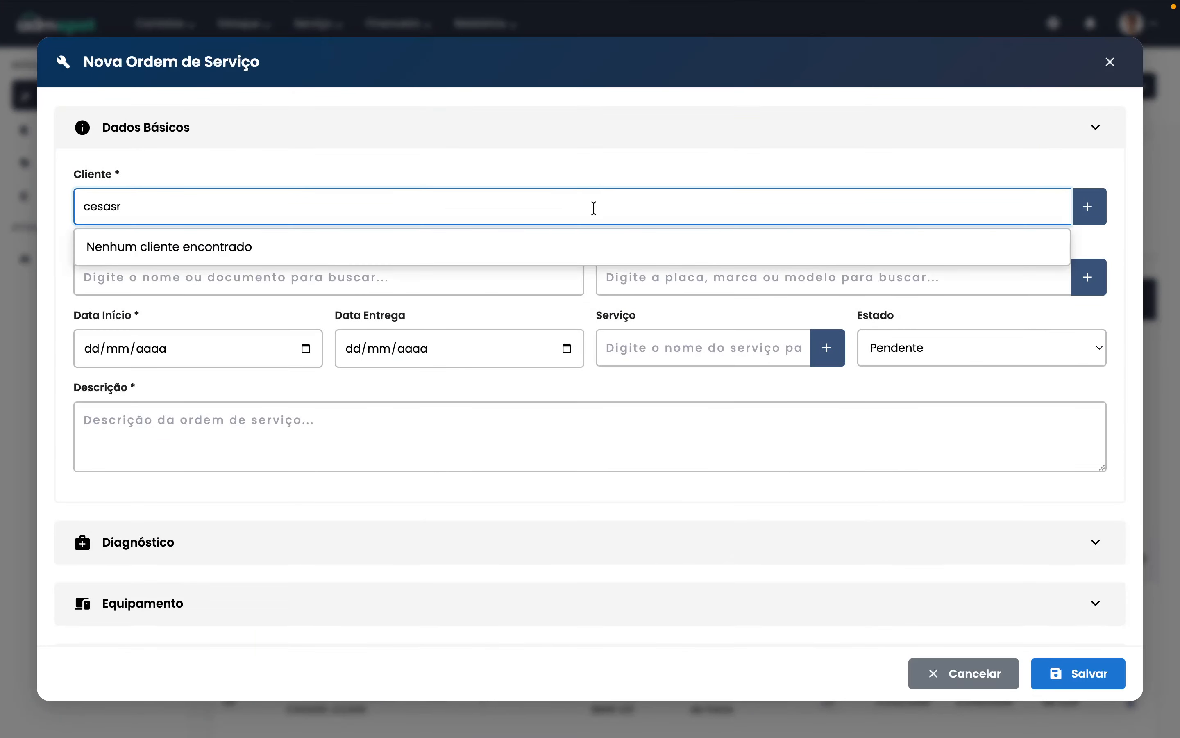
key(super+a)
text(cesa)
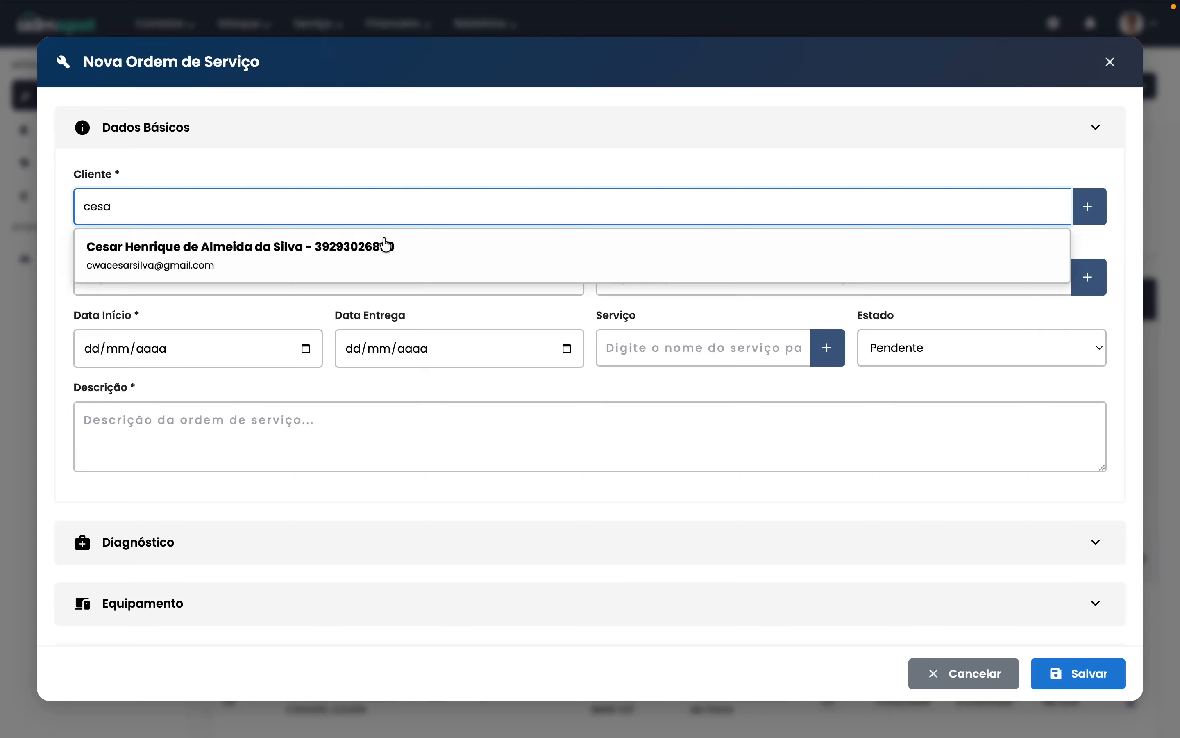
click(340, 255)
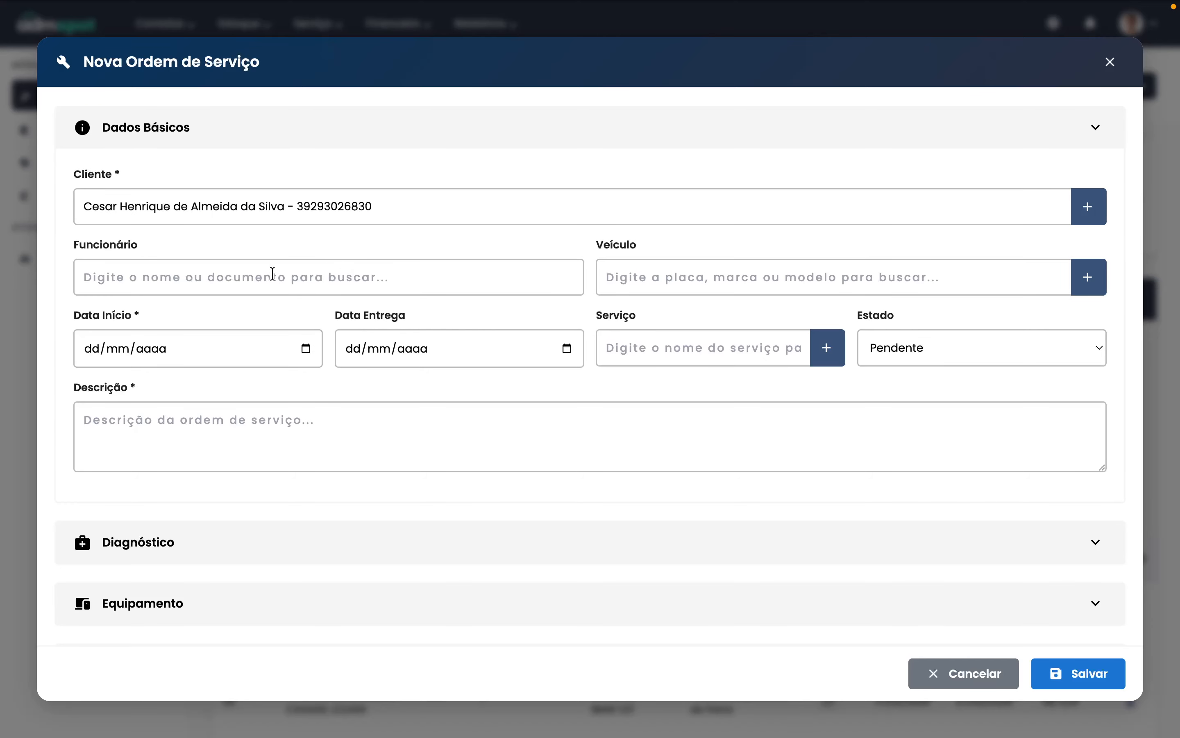
click(653, 276)
text(bm)
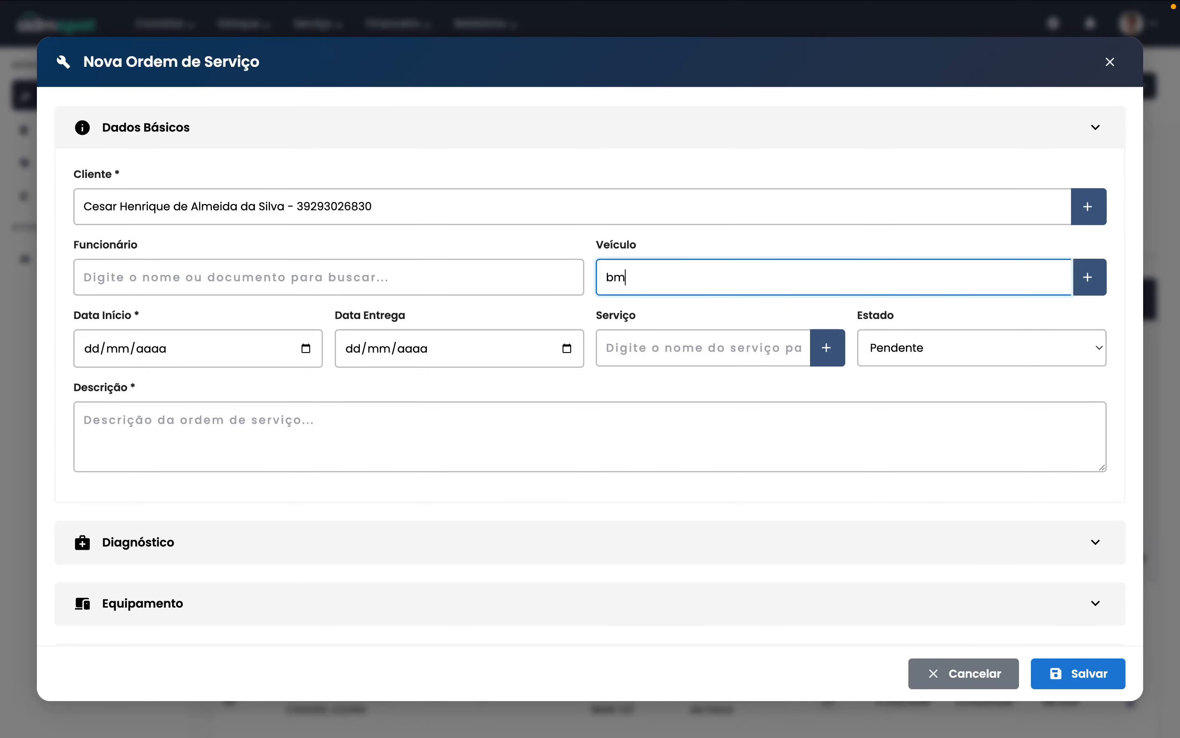
click(657, 318)
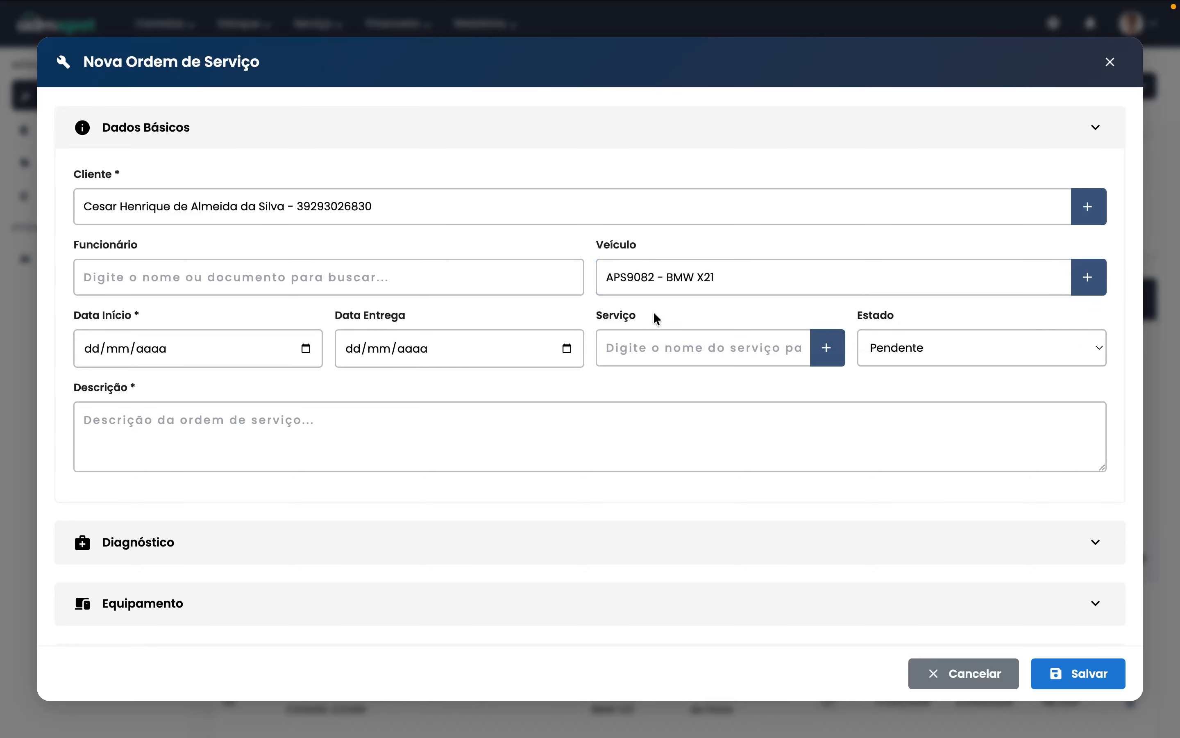
click(306, 349)
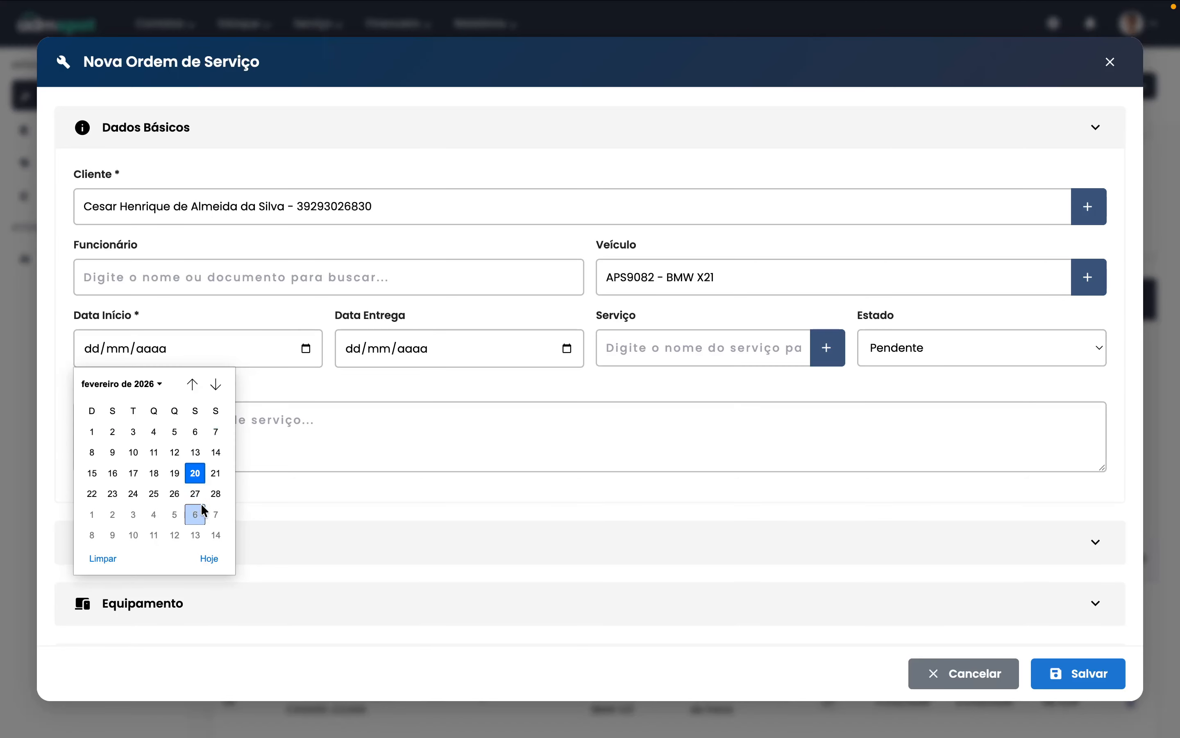
click(217, 494)
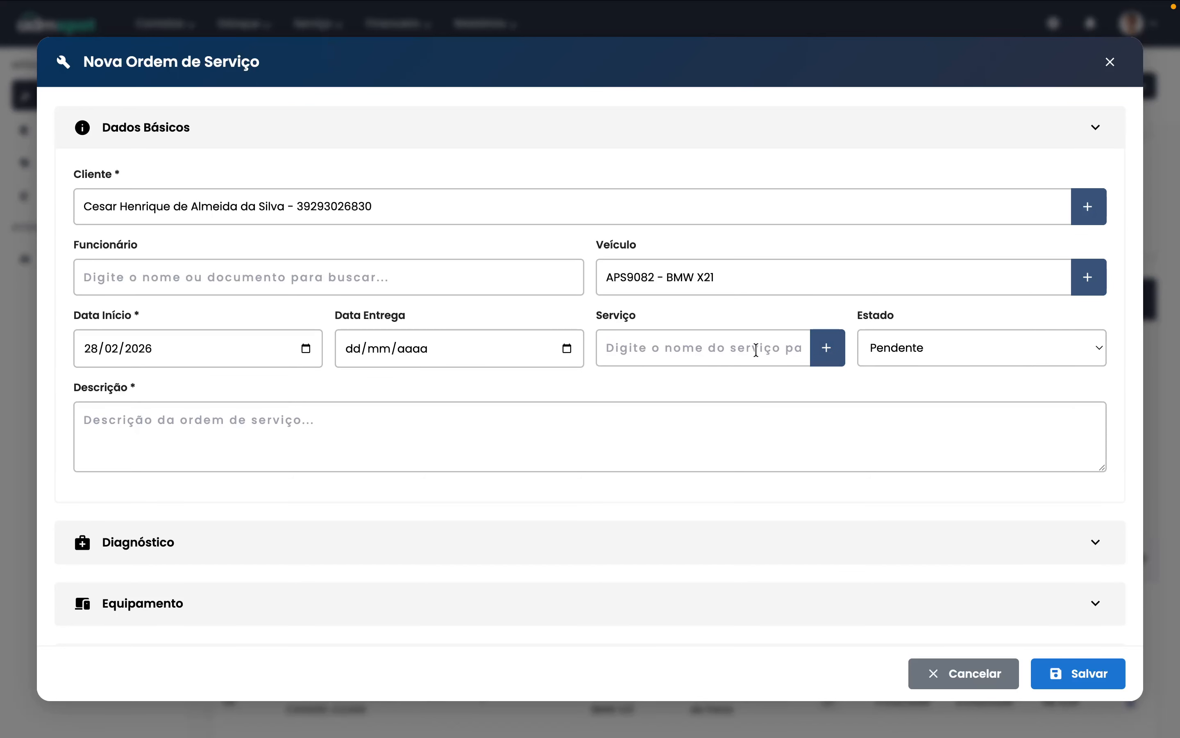
- Begin a new service named 'Troca de Oleo' in category Manutenção
click(825, 349)
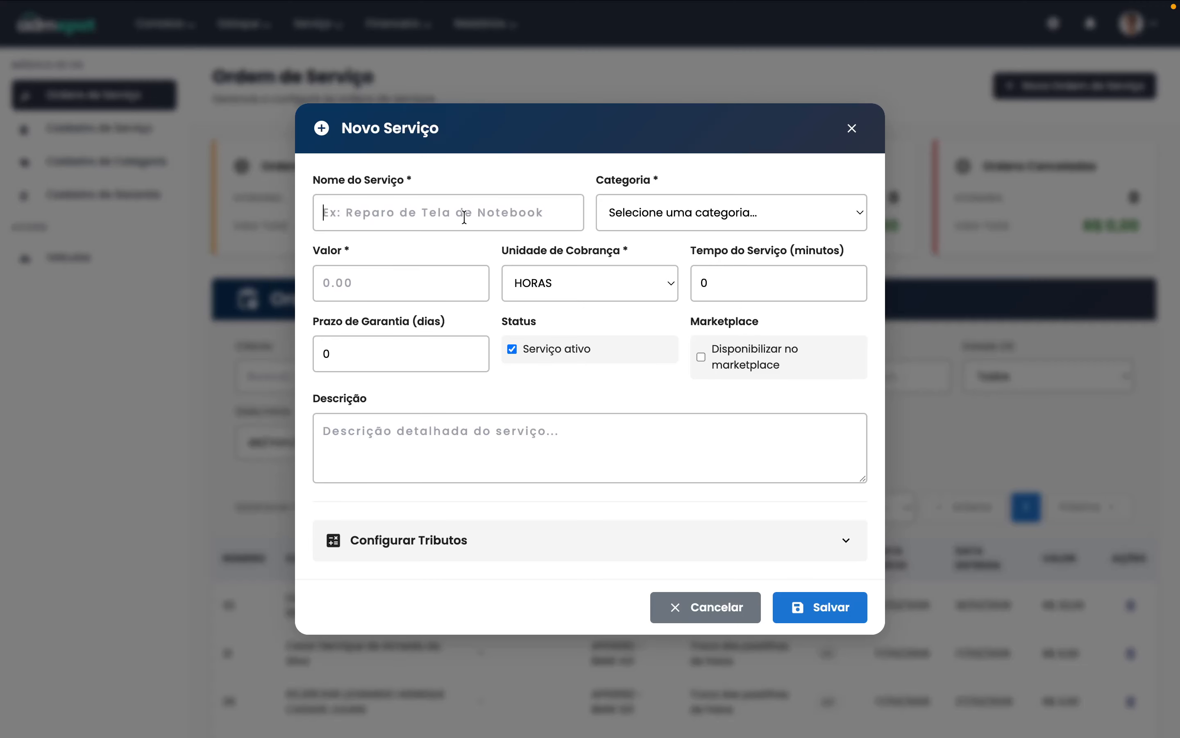
click(465, 218)
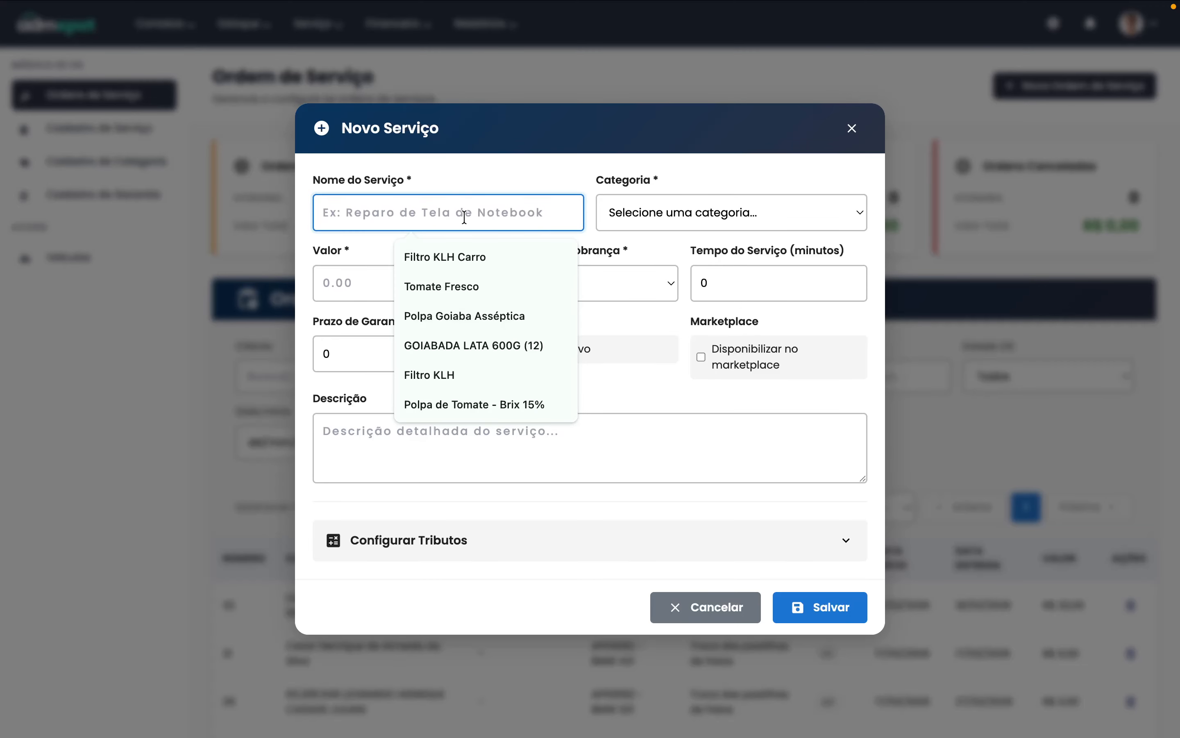
text(Troca)
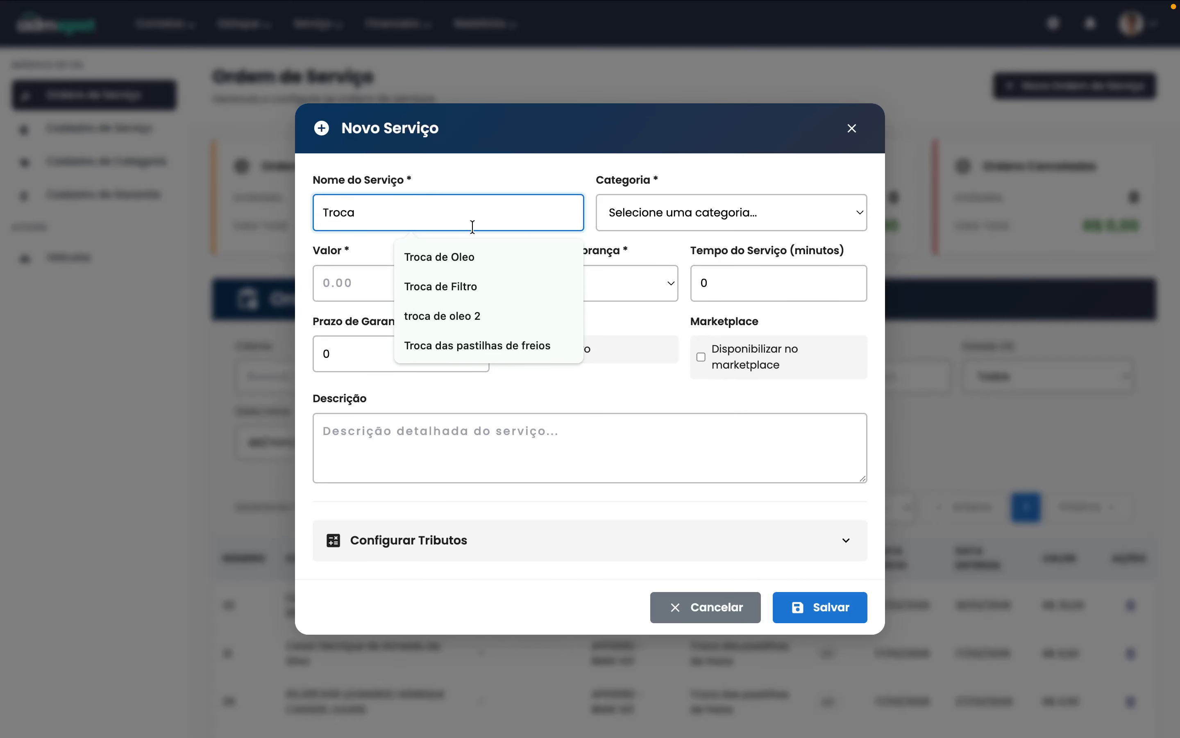
click(477, 259)
click(698, 208)
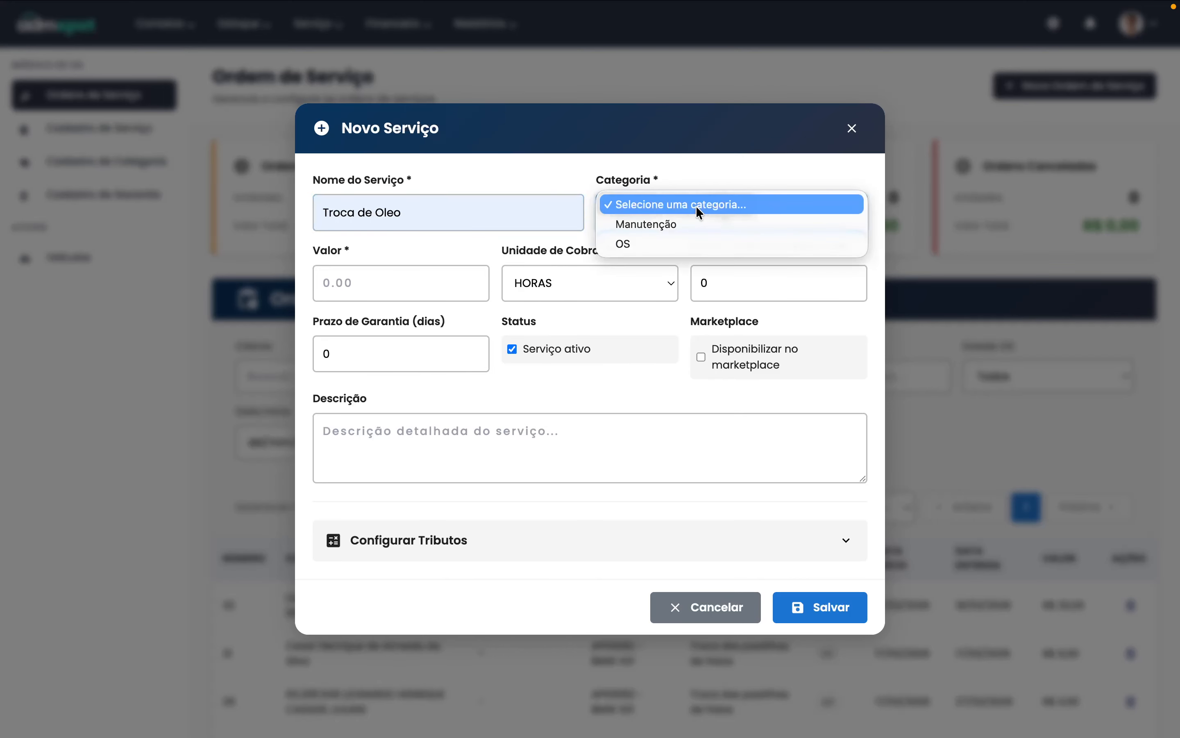
click(658, 233)
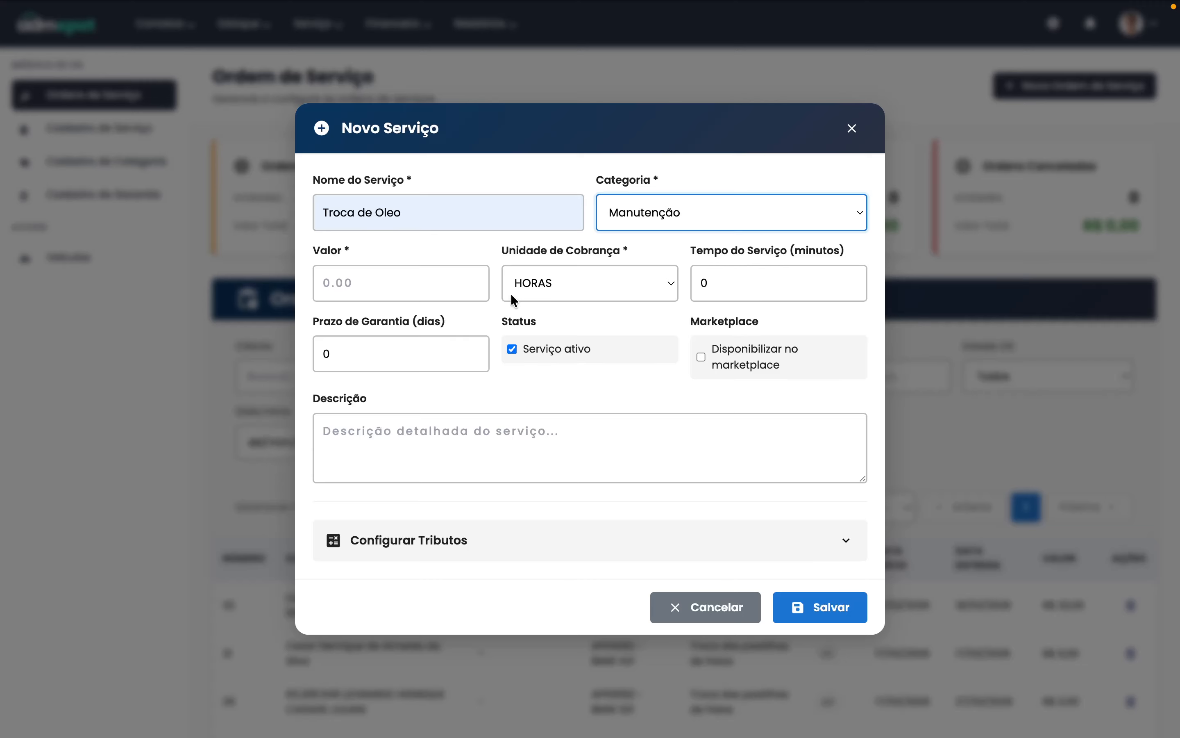
- Give the service Valor 120, Tempo 180 and description 'Aula de OS', then save it
click(382, 299)
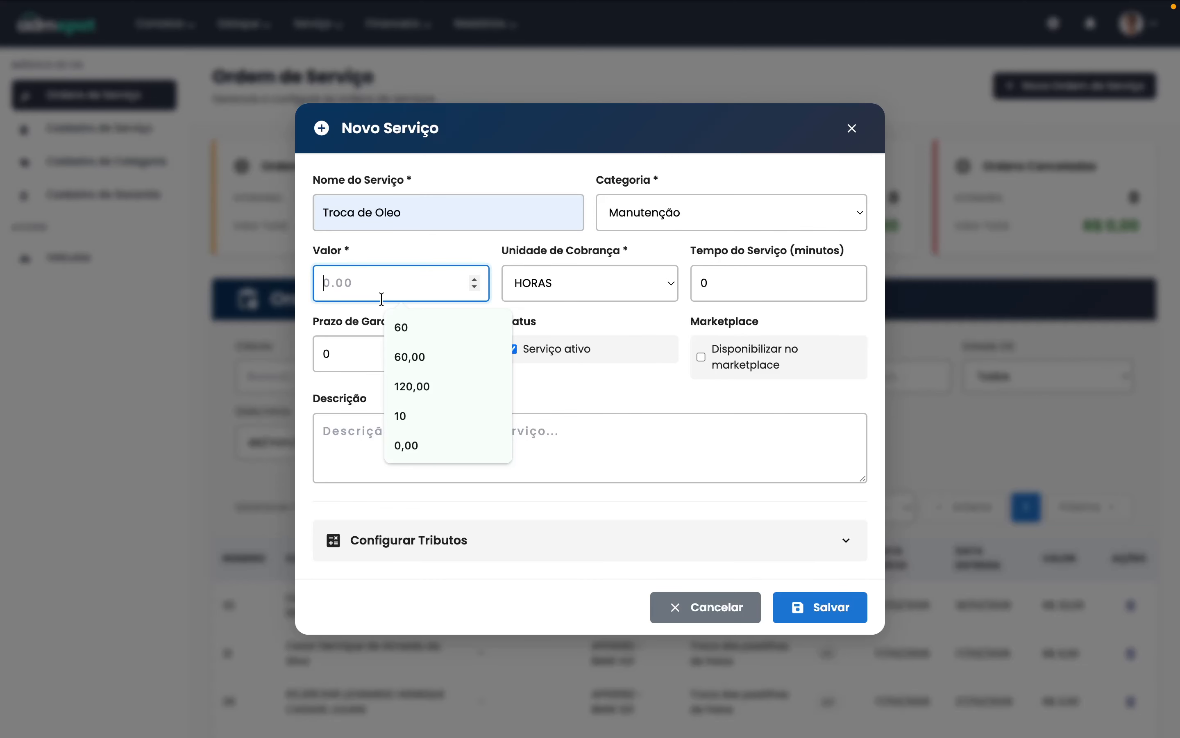
text(120)
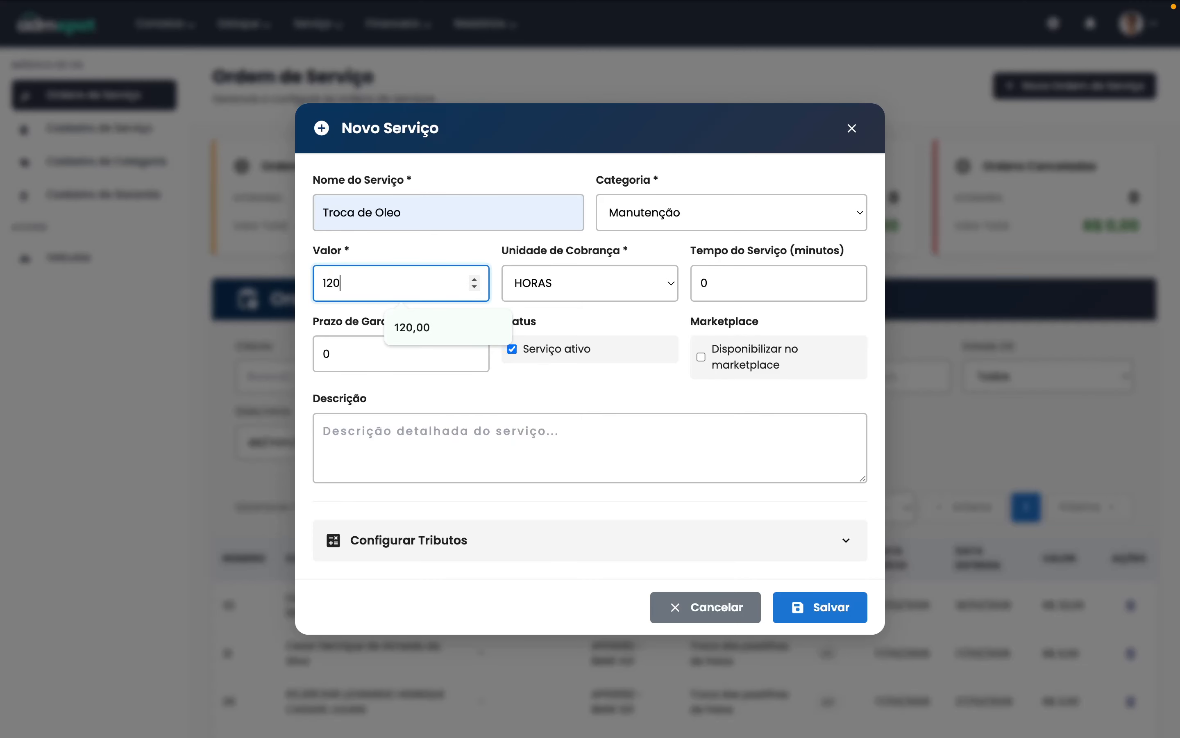
double_click(712, 281)
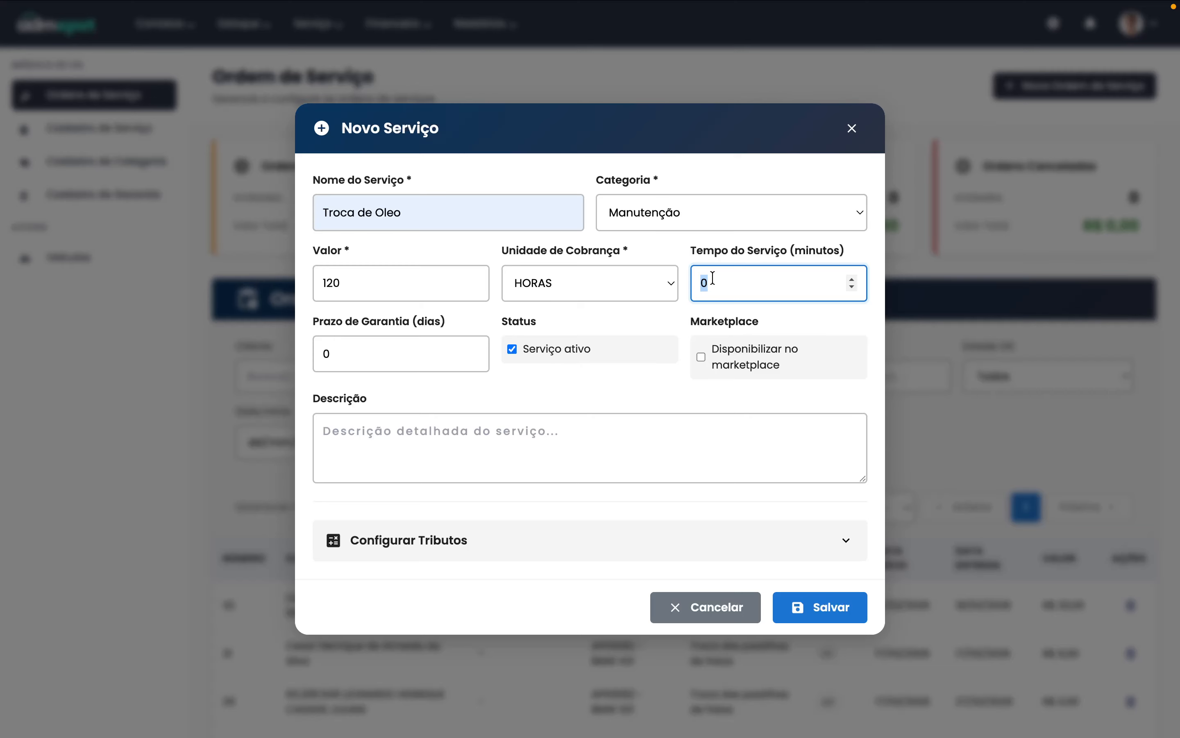
text(180)
click(480, 454)
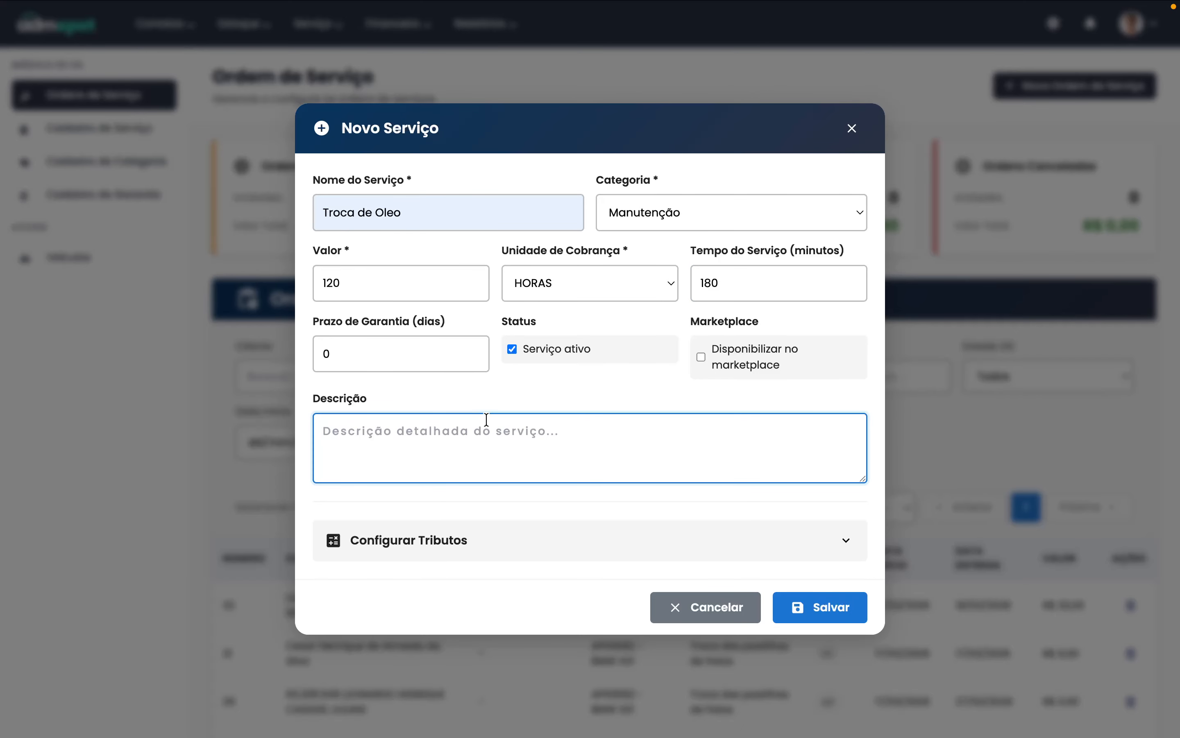
text(A)
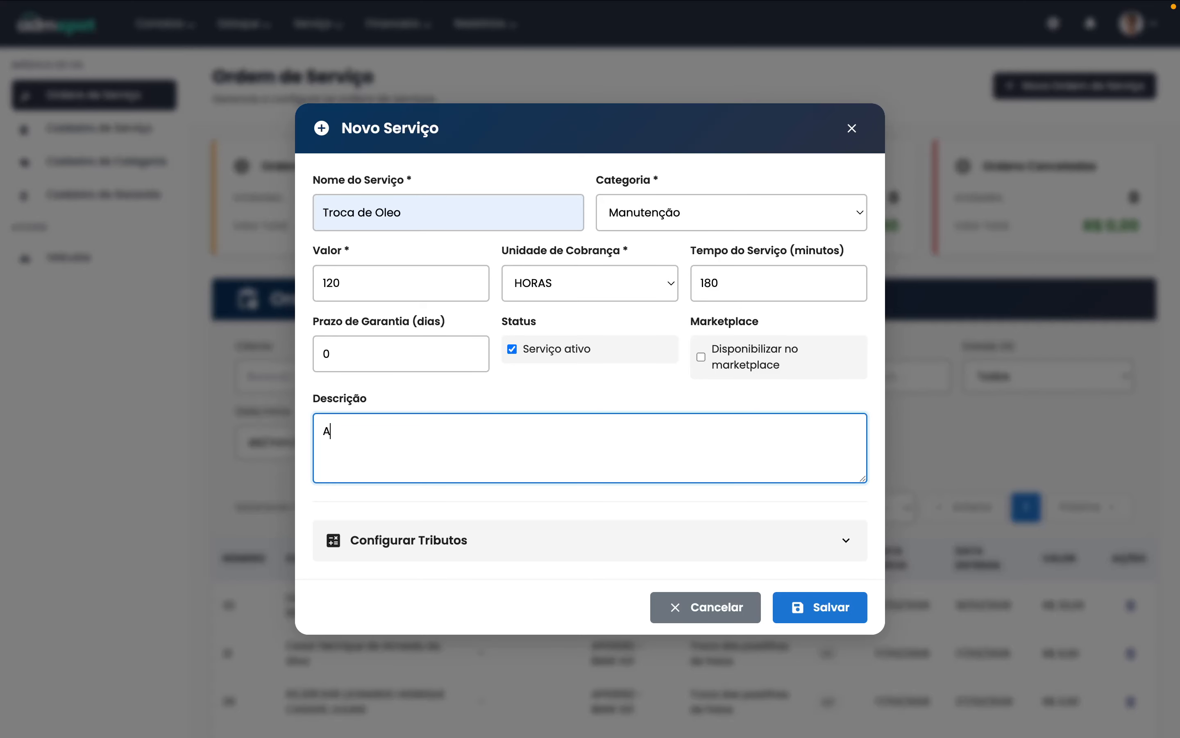
text(ula de OS)
drag(438, 438, 315, 436)
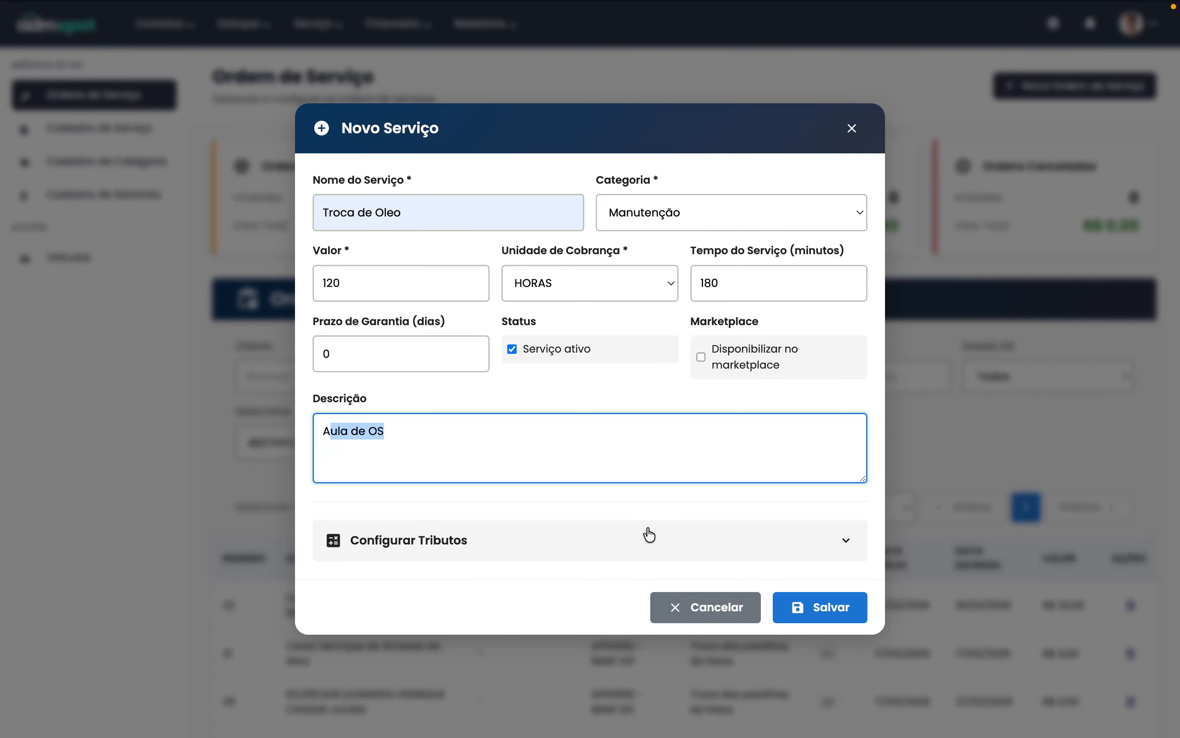
click(815, 614)
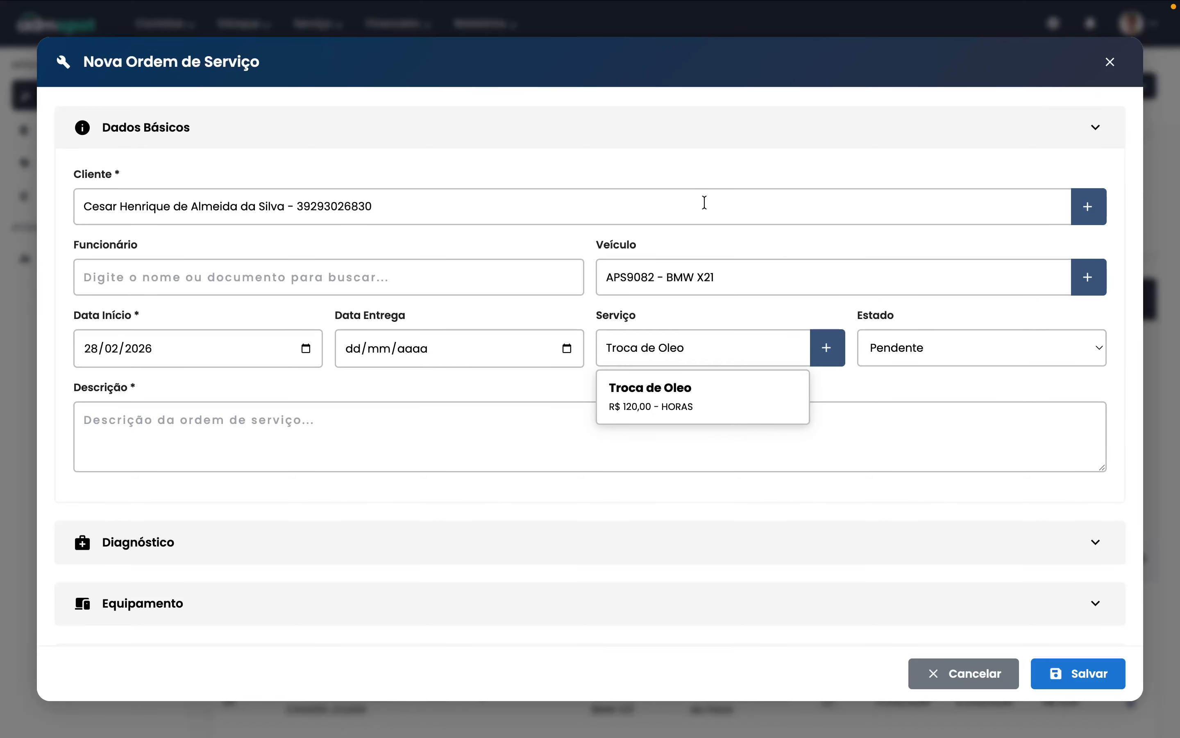
- Replace the pasted order description with 'Aula de OS' and save the order
click(617, 195)
click(1111, 62)
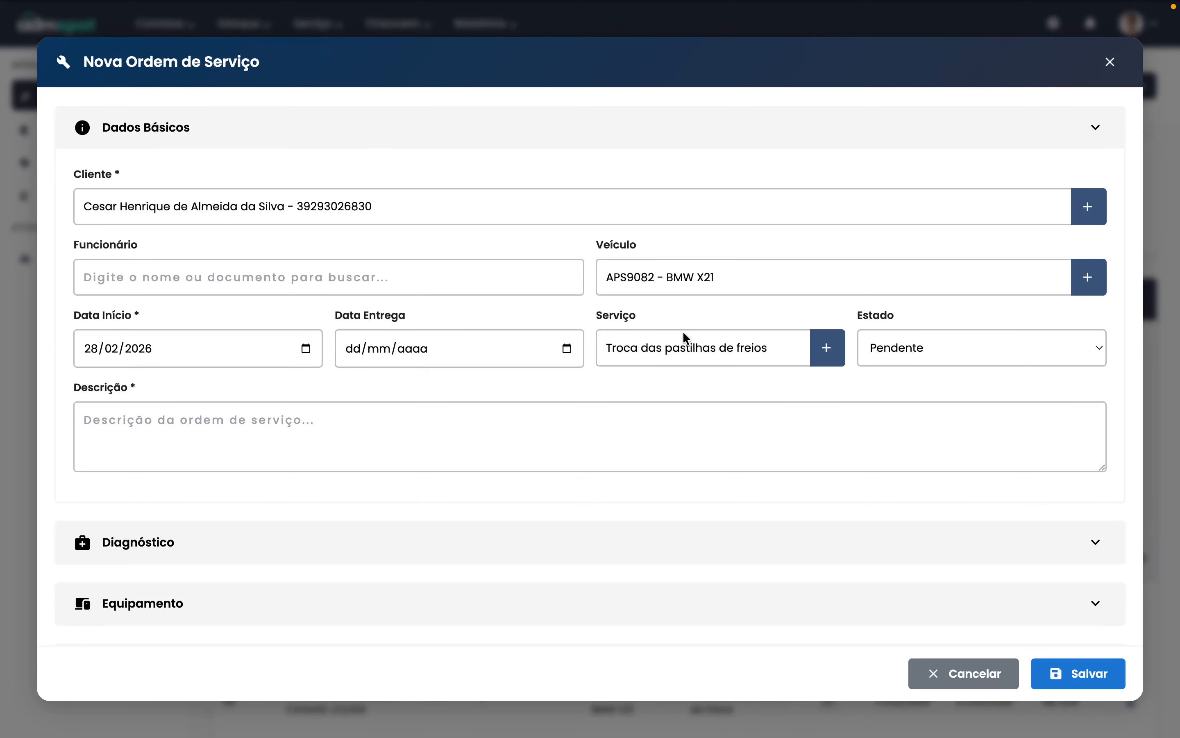
click(543, 423)
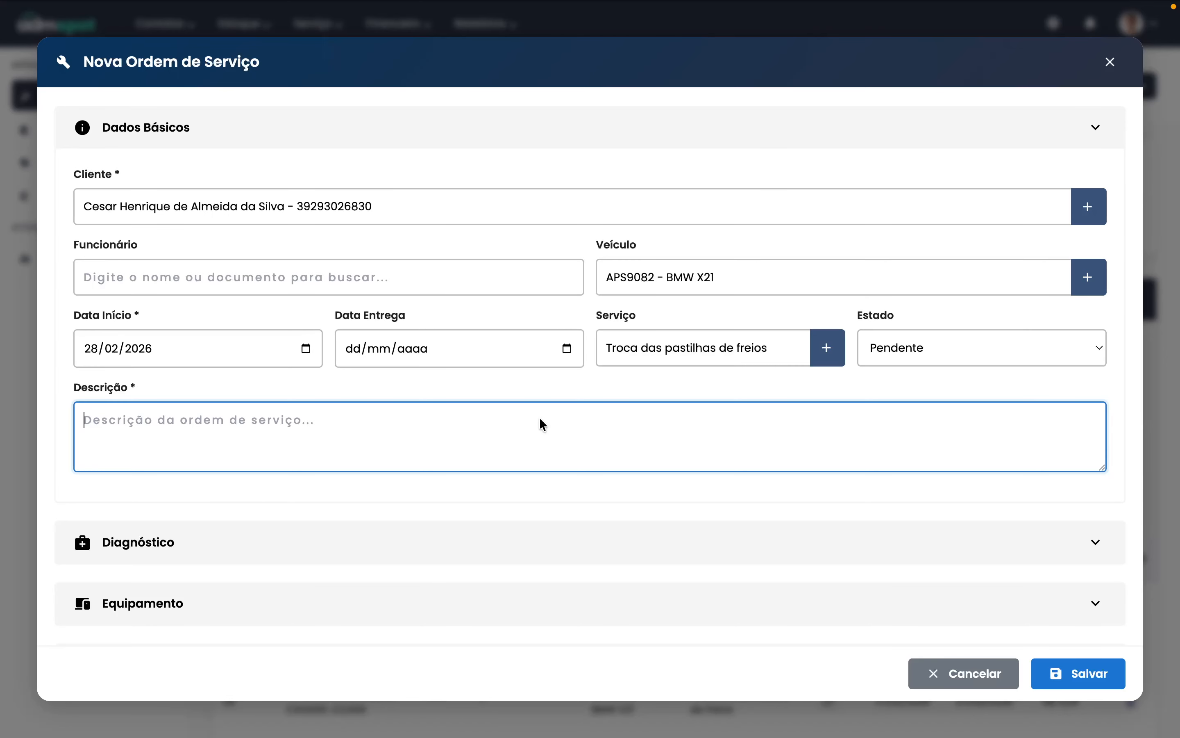
text(fa-solid fa-arrow-down-short-wide mr-2 text-xl)
key(ctrl+a)
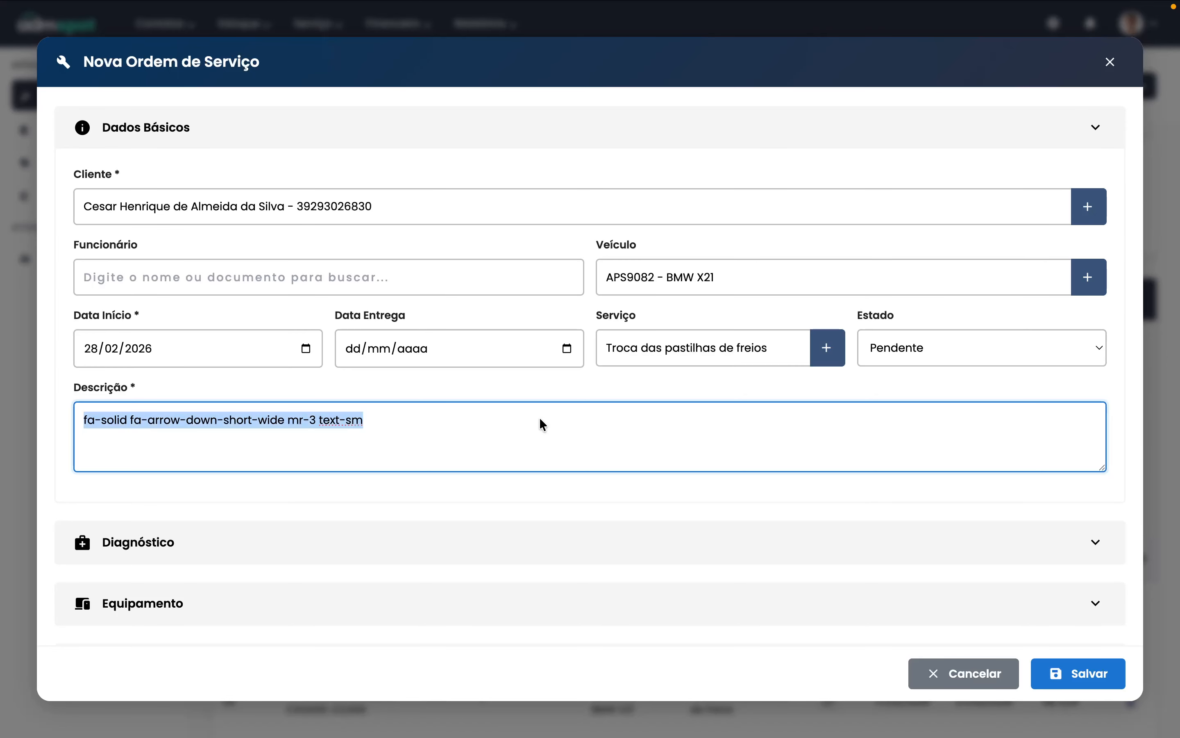
key(BackSpace)
text(Aula de OS)
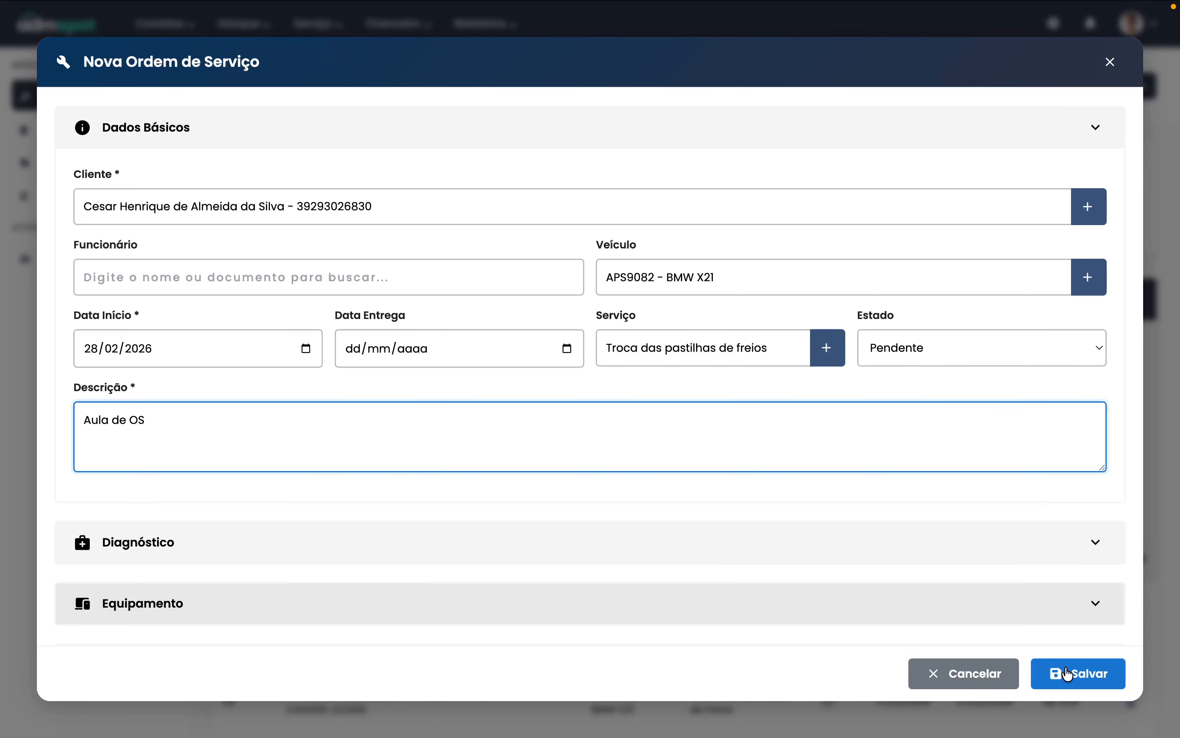
click(1079, 681)
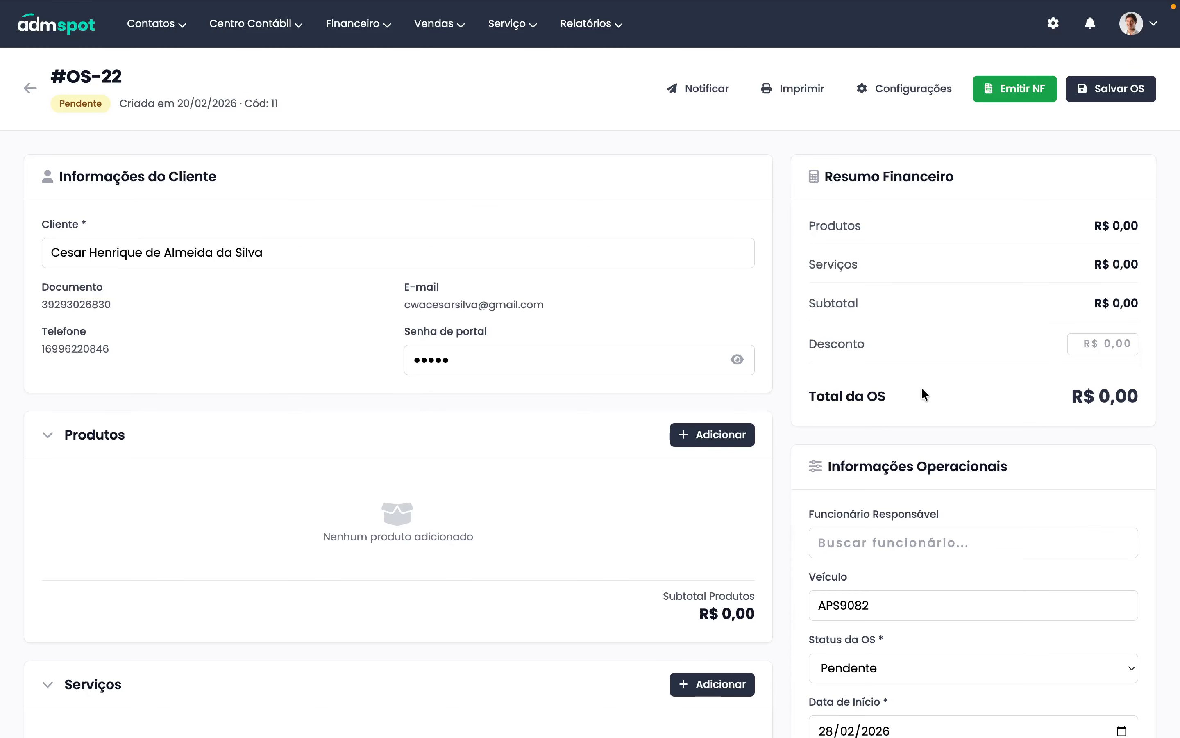
- Open the Adicionar Produto search from the Produtos section of order #OS-22
click(706, 438)
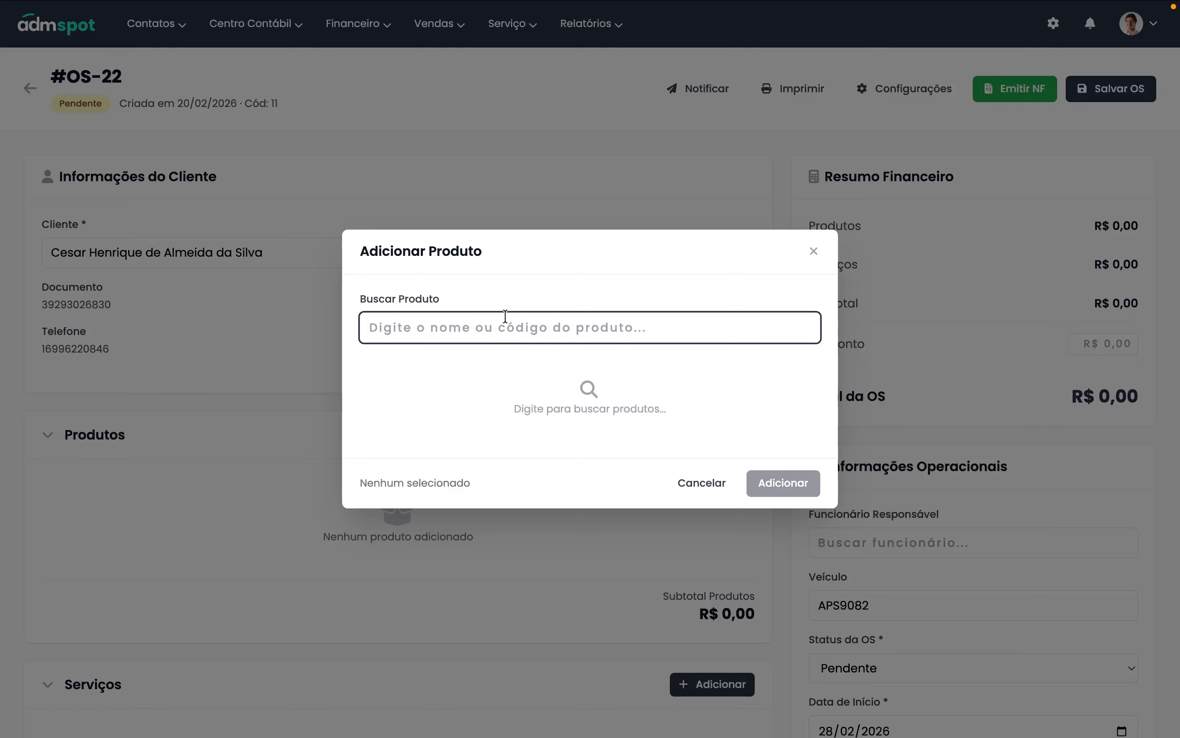
- Search Buscar Produto for 'opoer' and then '858.15', clearing each search
text(opoer)
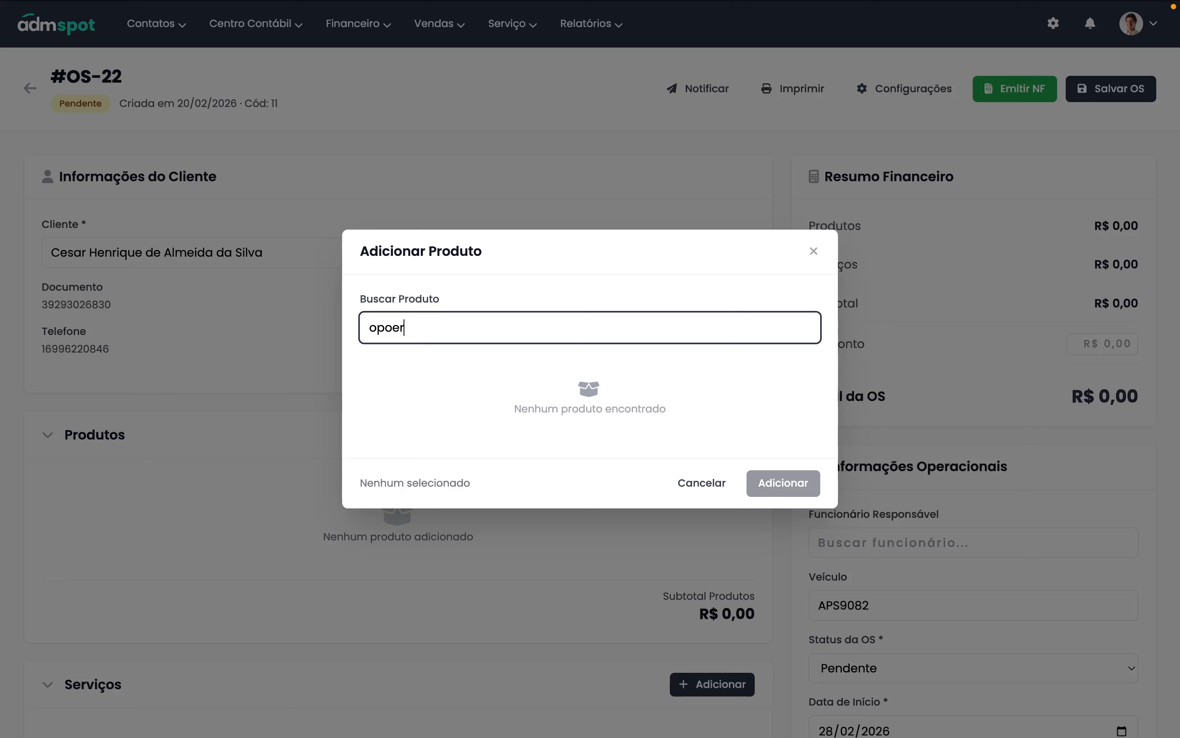
key(ctrl+a)
key(BackSpace)
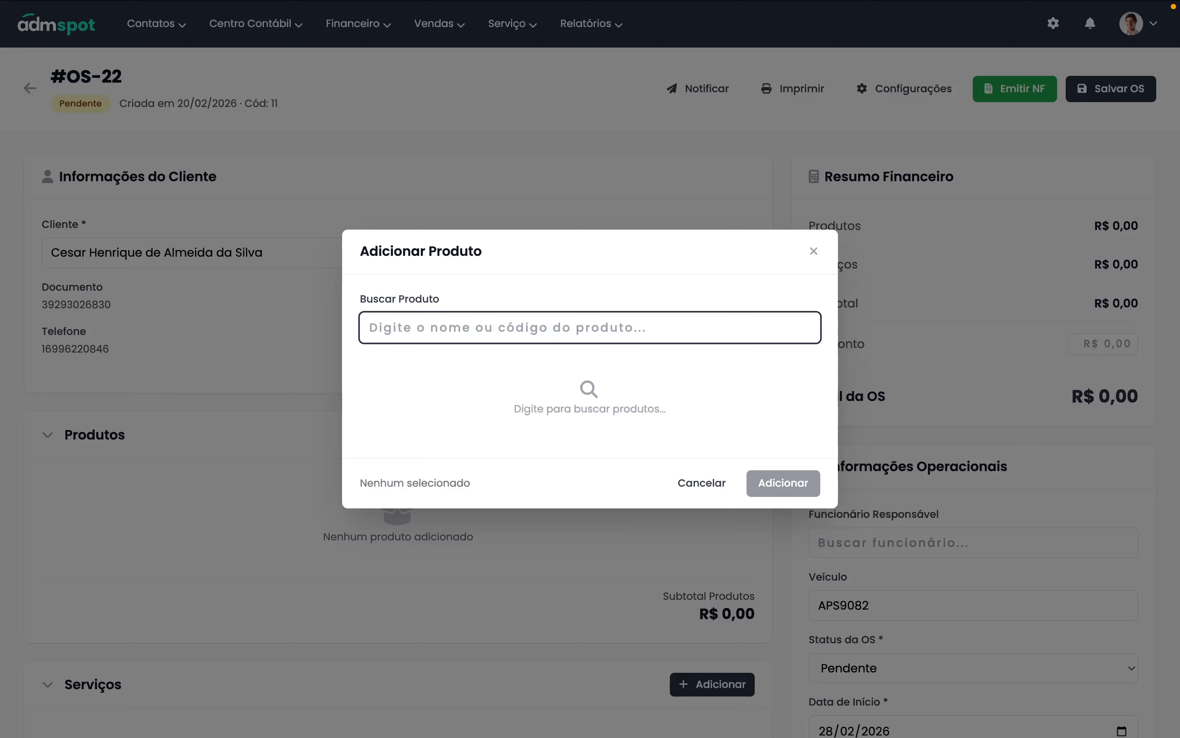
text(858.15)
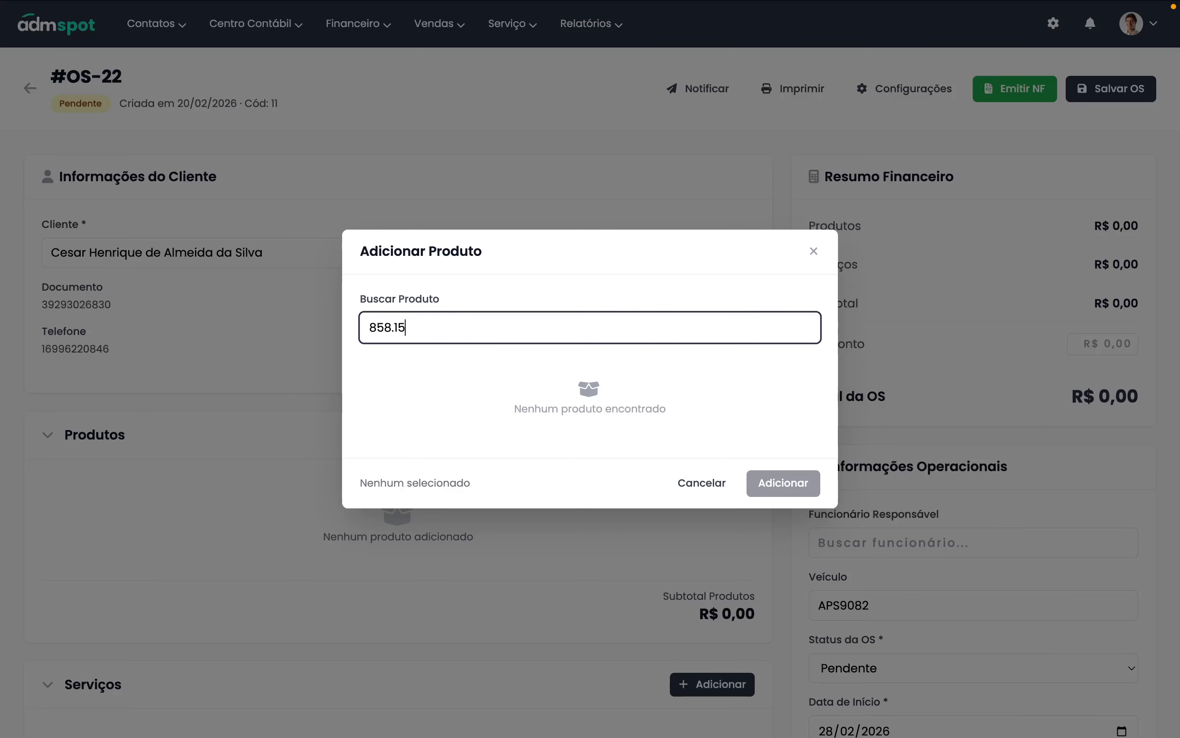
key(BackSpace)
key(BackSpace)
key(BackSpace)
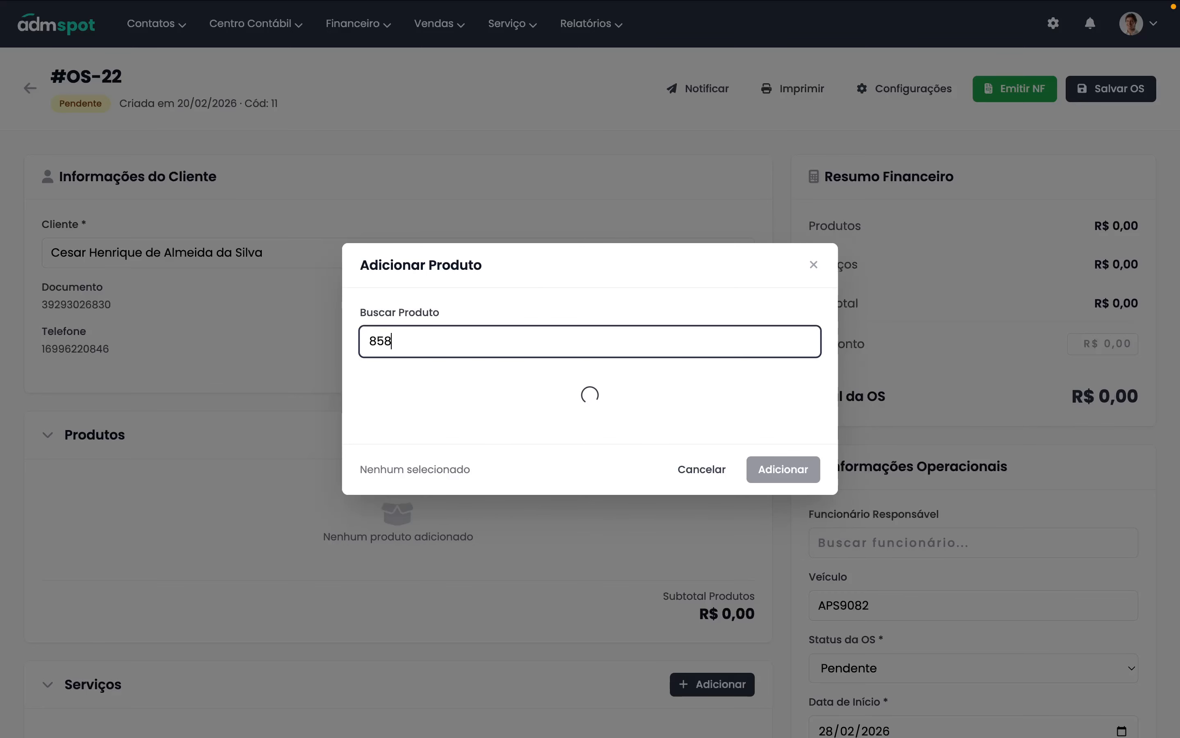
key(BackSpace)
key(BackSpace)
key(BackSpace)
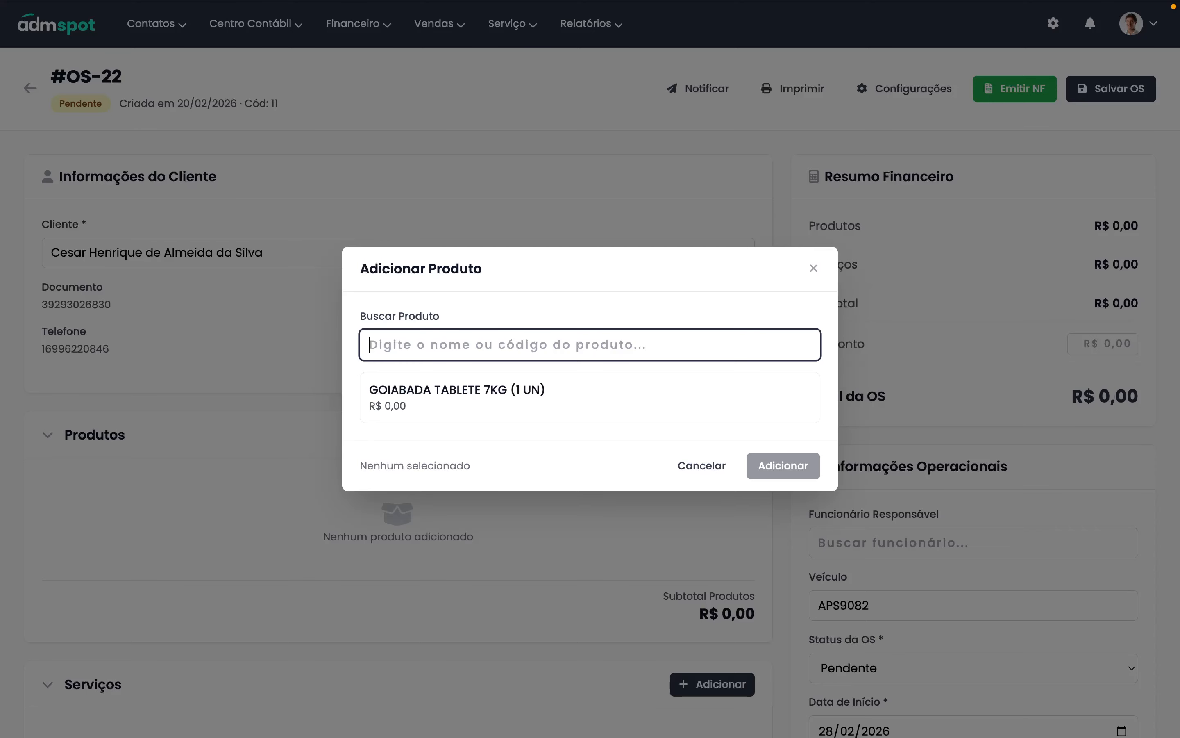
- Try one more product search, then close Adicionar Produto with no product added
text(Adi)
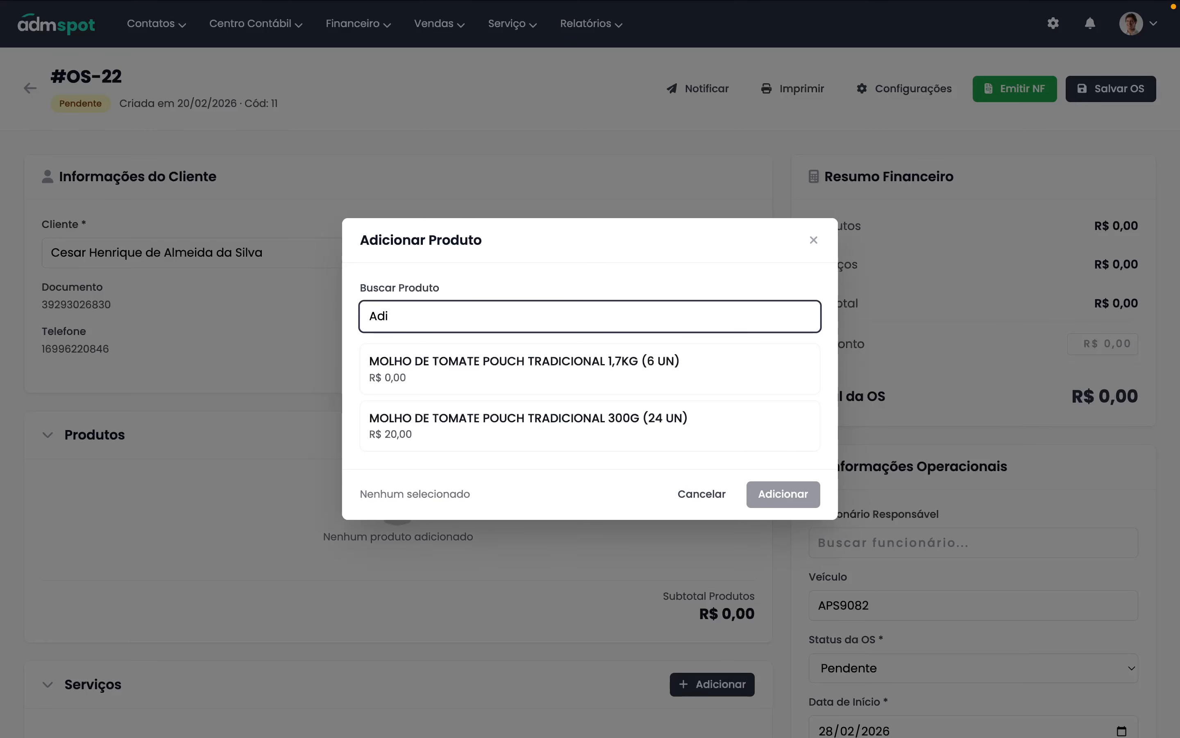
text(ti)
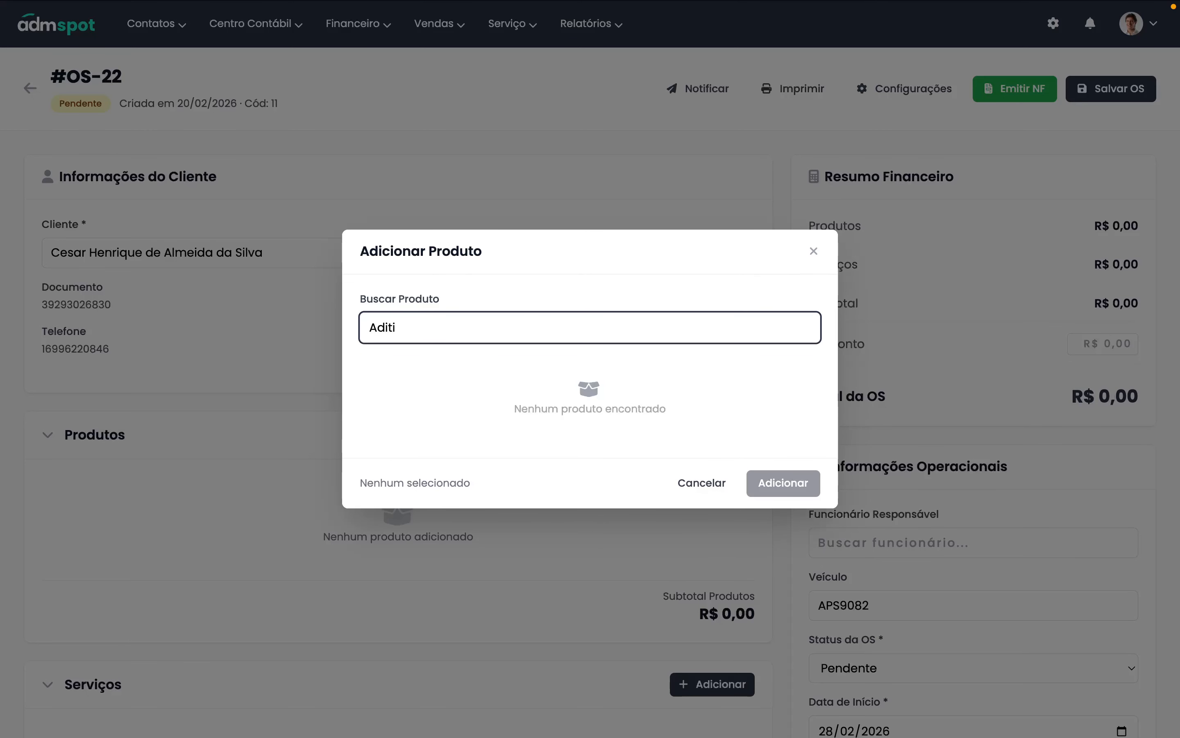
key(Tab)
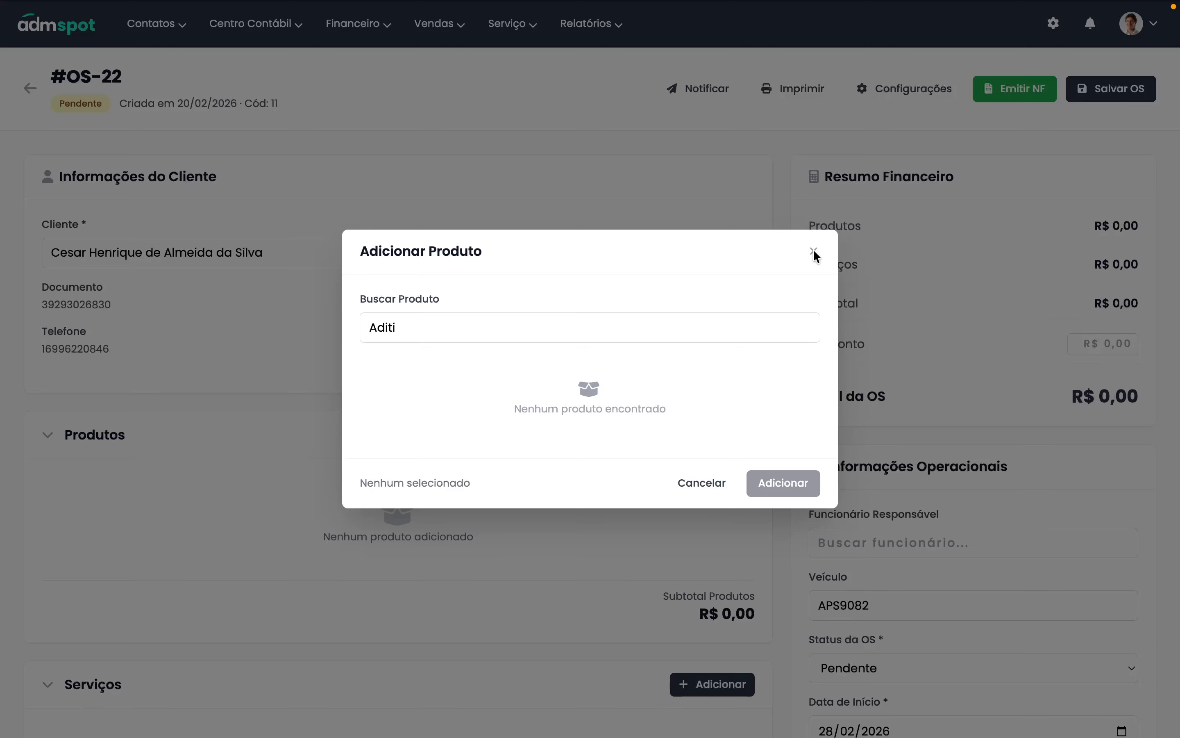
key(shift+Tab)
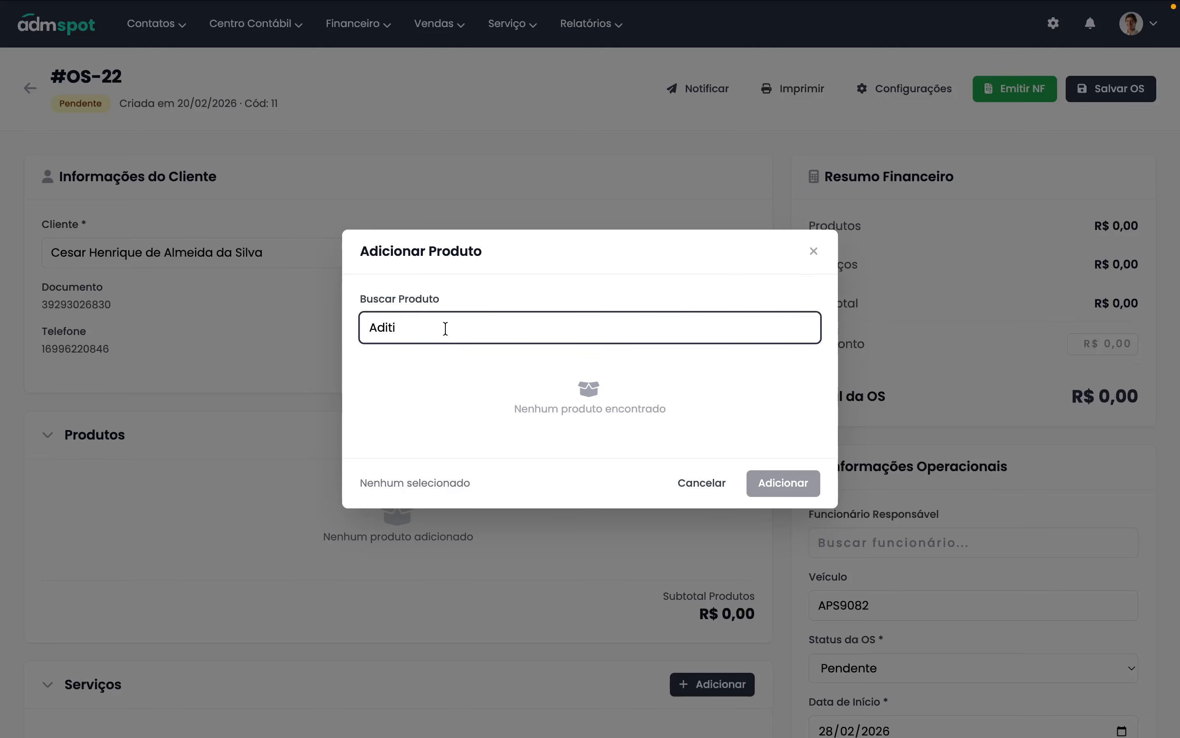
click(817, 257)
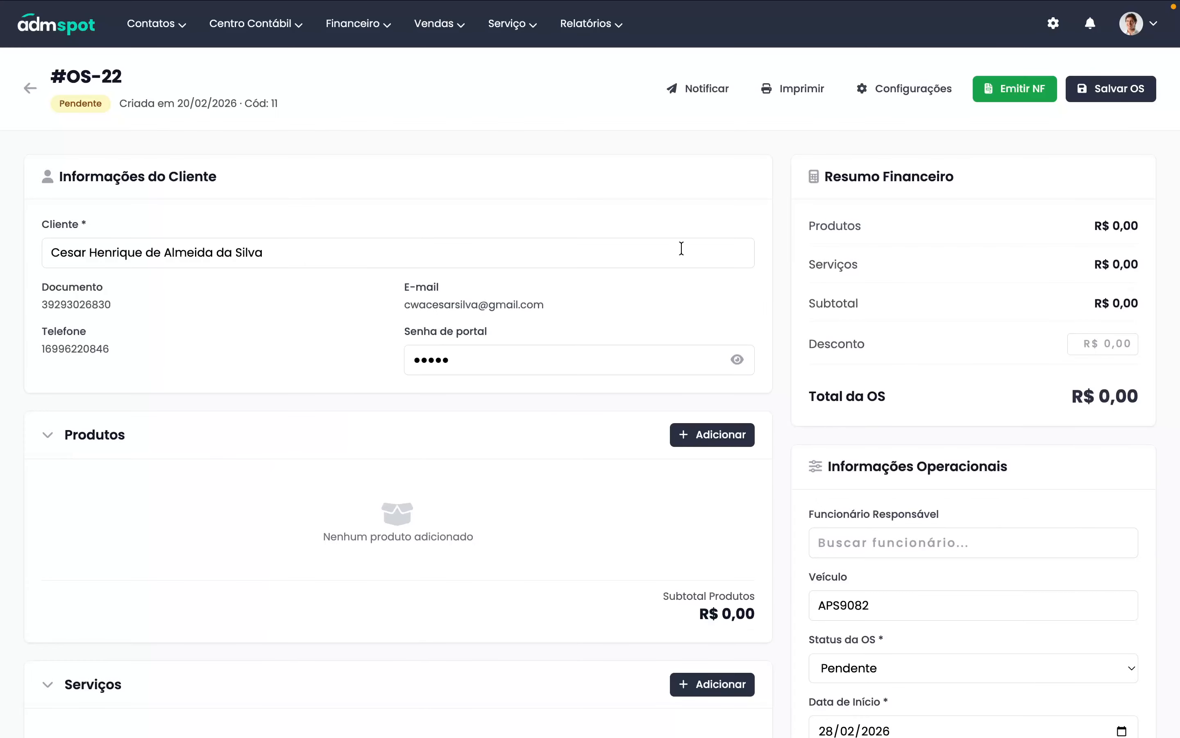
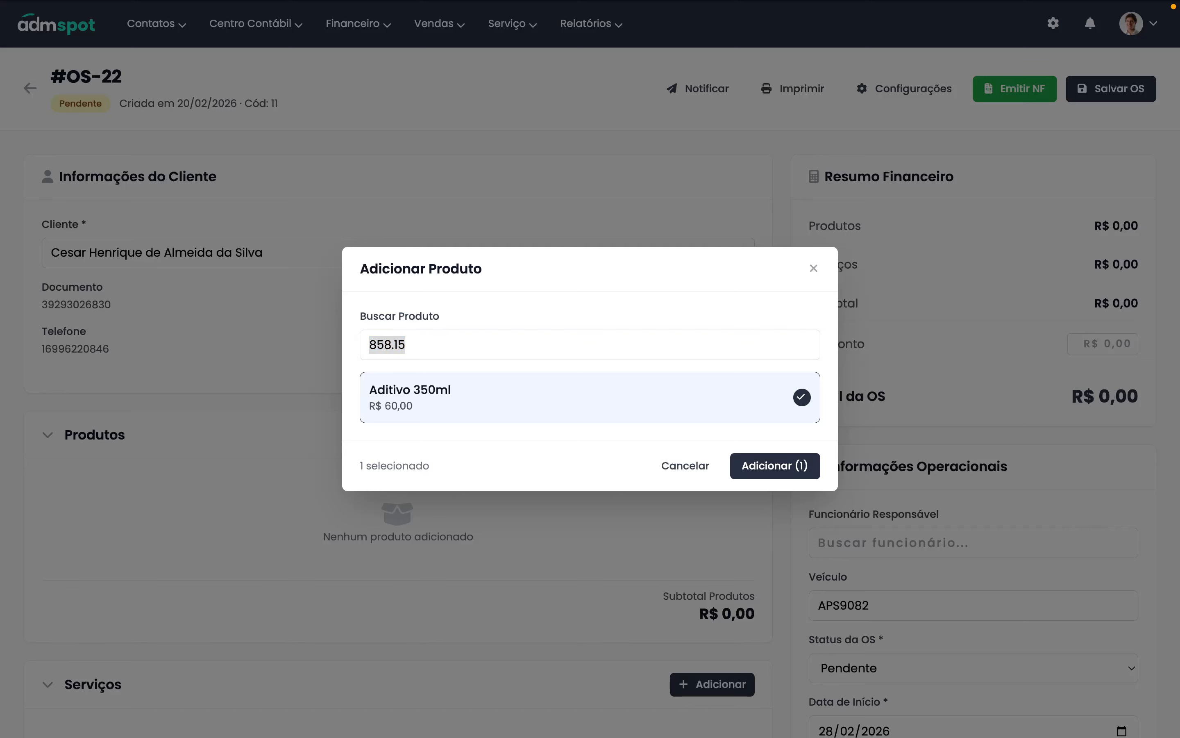
- Search the next product code, tick Aditivo 350ml and Filtro para combustível, and add both
click(508, 351)
double_click(384, 347)
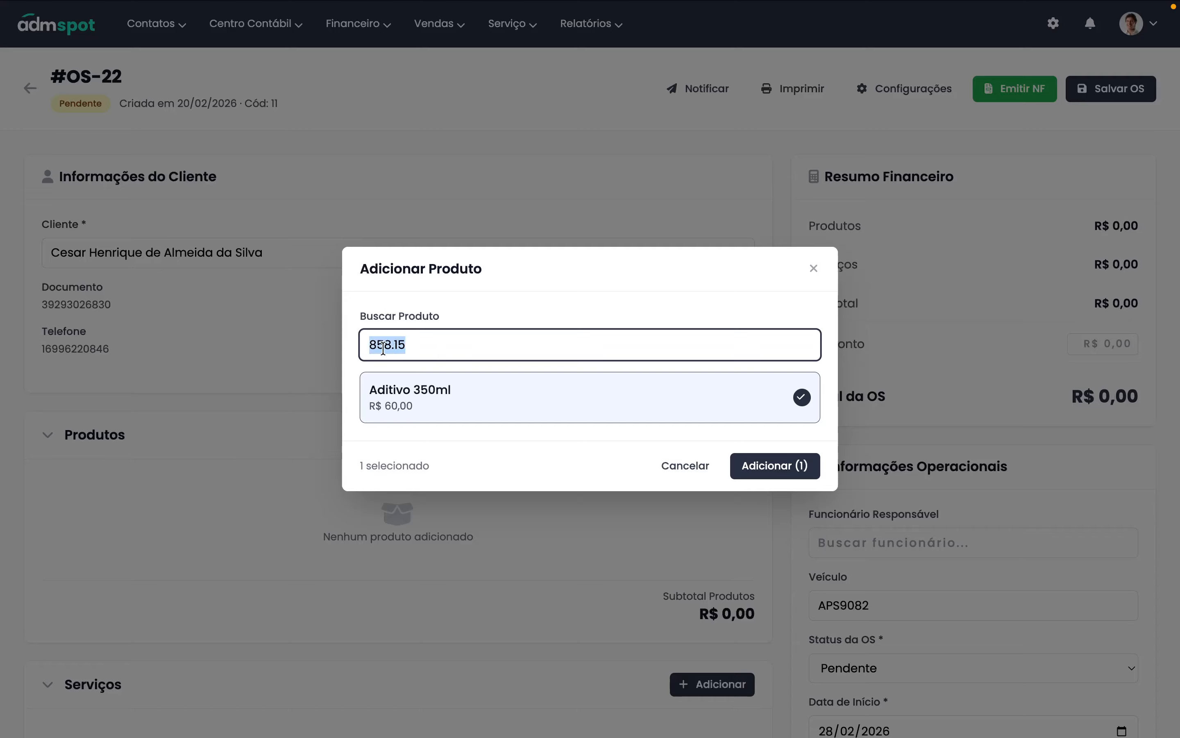
key(BackSpace)
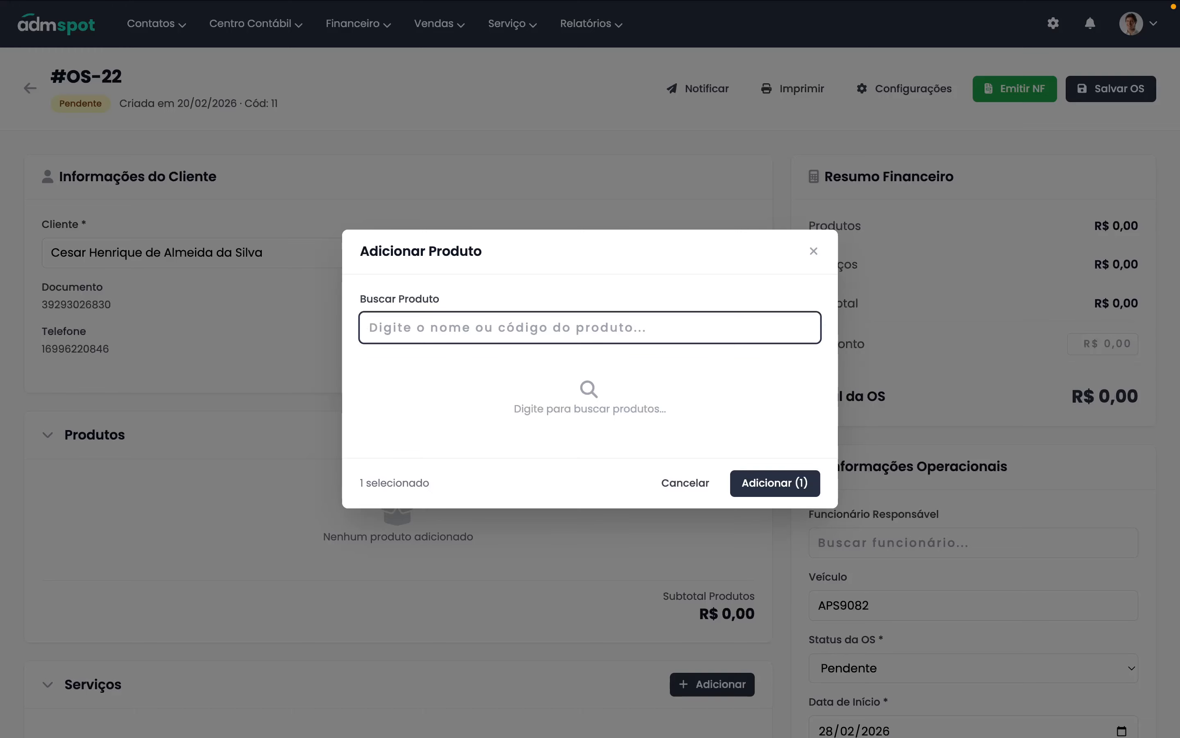
text(724.21)
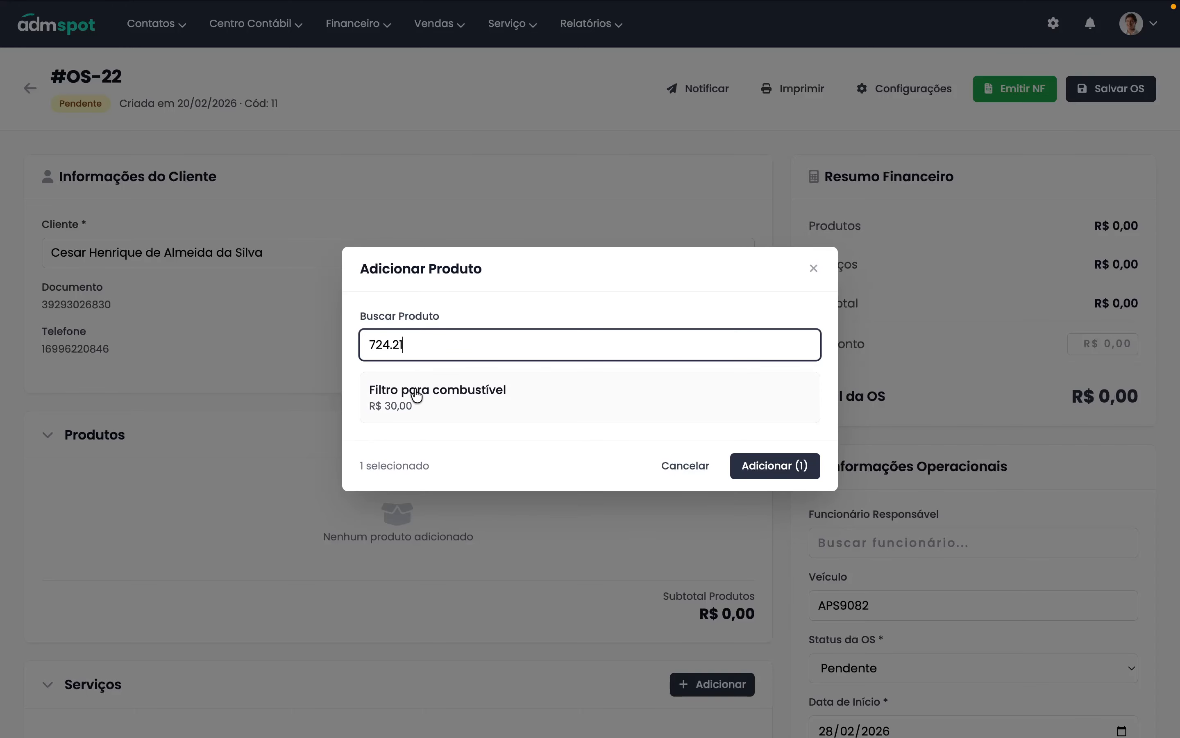
click(450, 403)
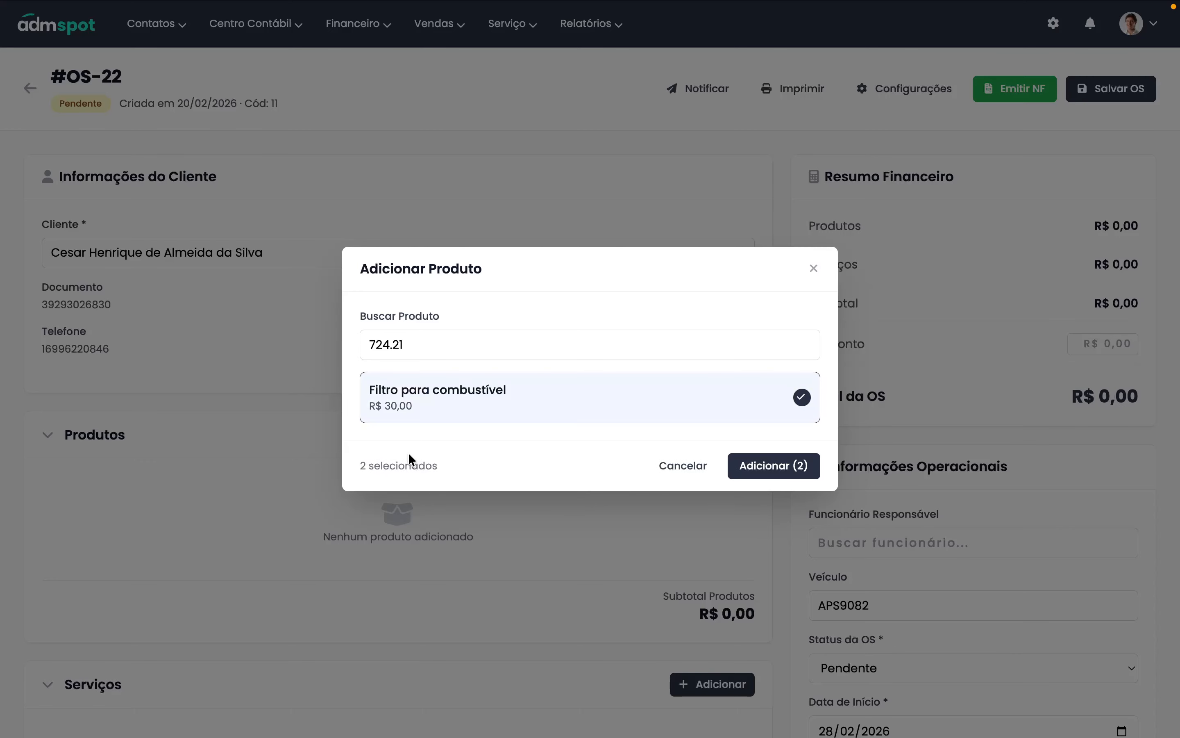
drag(357, 465, 440, 466)
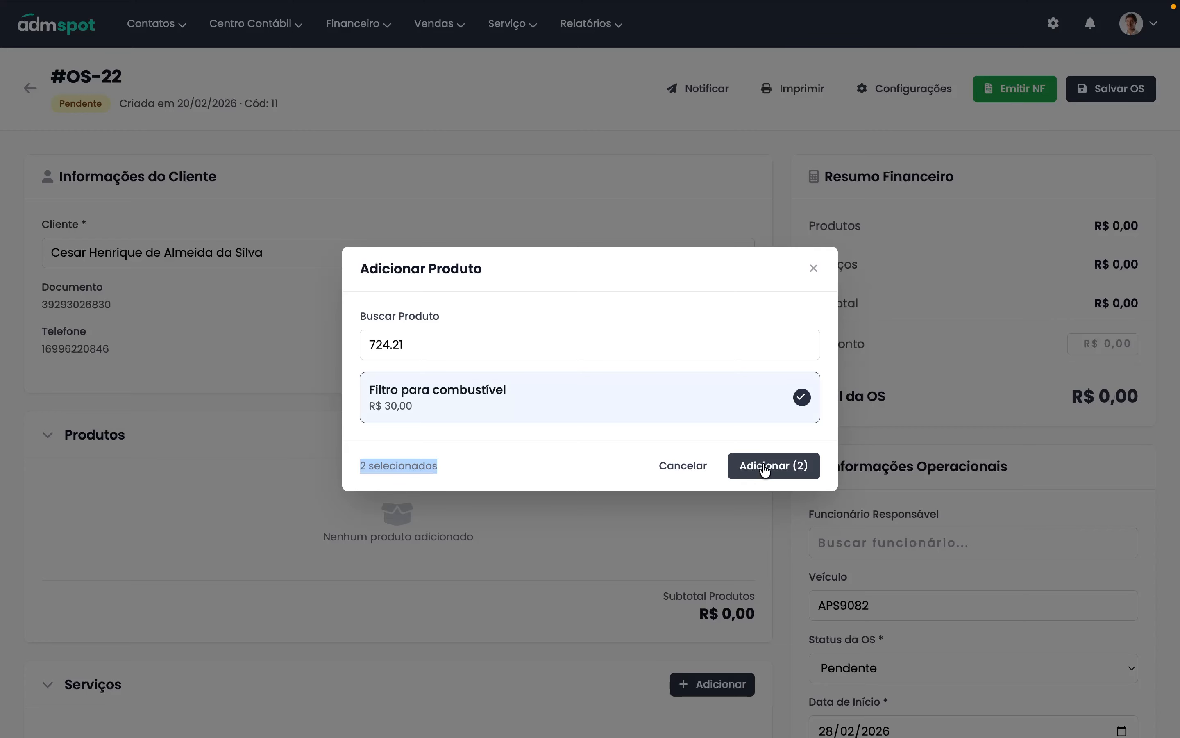
click(779, 469)
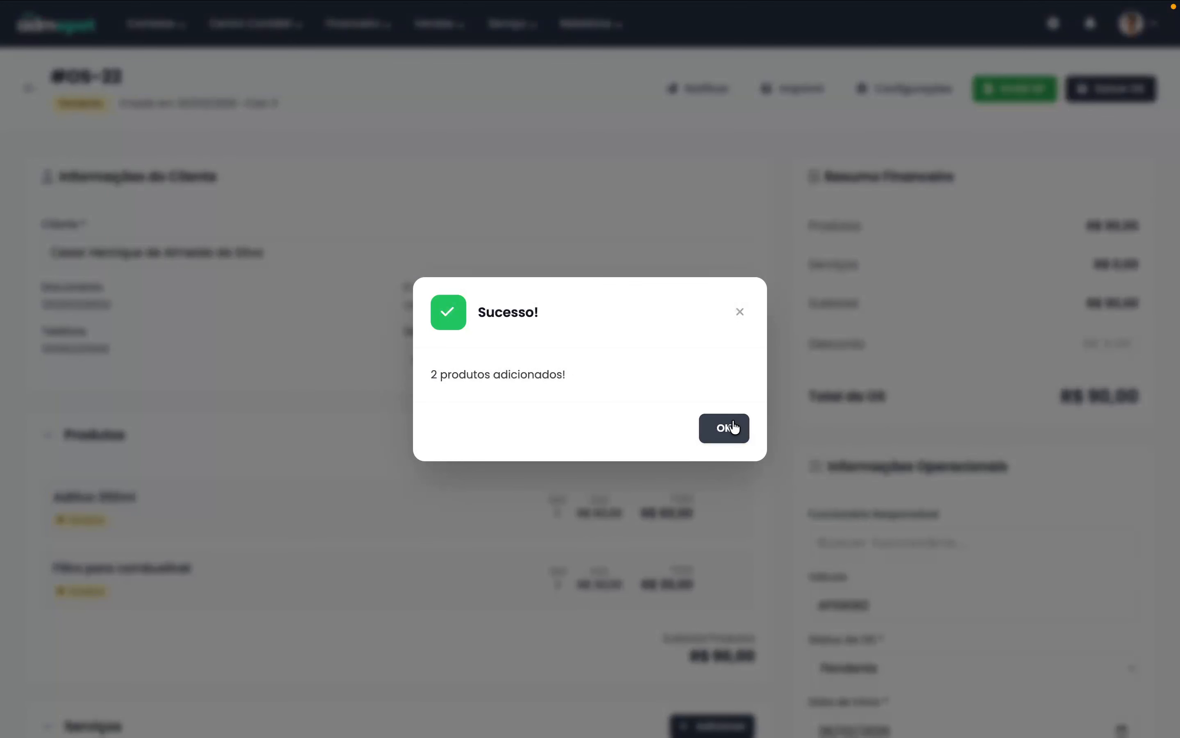
click(731, 430)
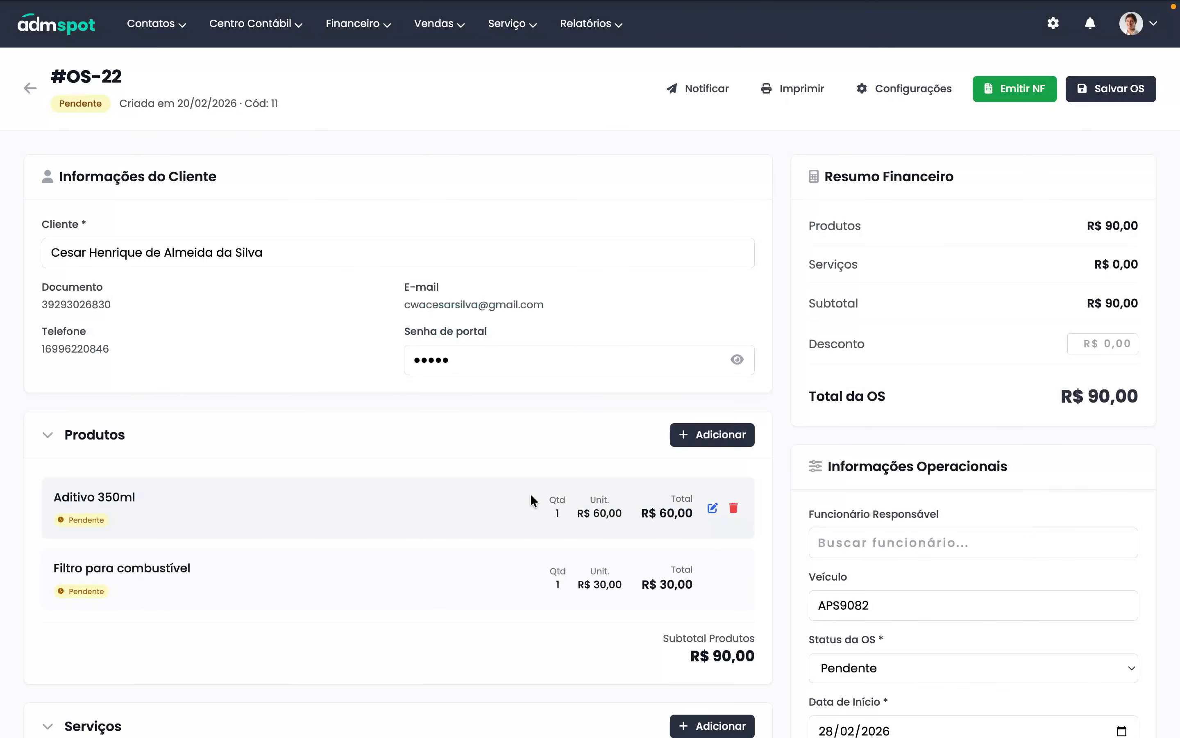
- Try setting the Aditivo 350ml quantity to 5, which is refused for insufficient stock
scroll(326, 454, down, 2)
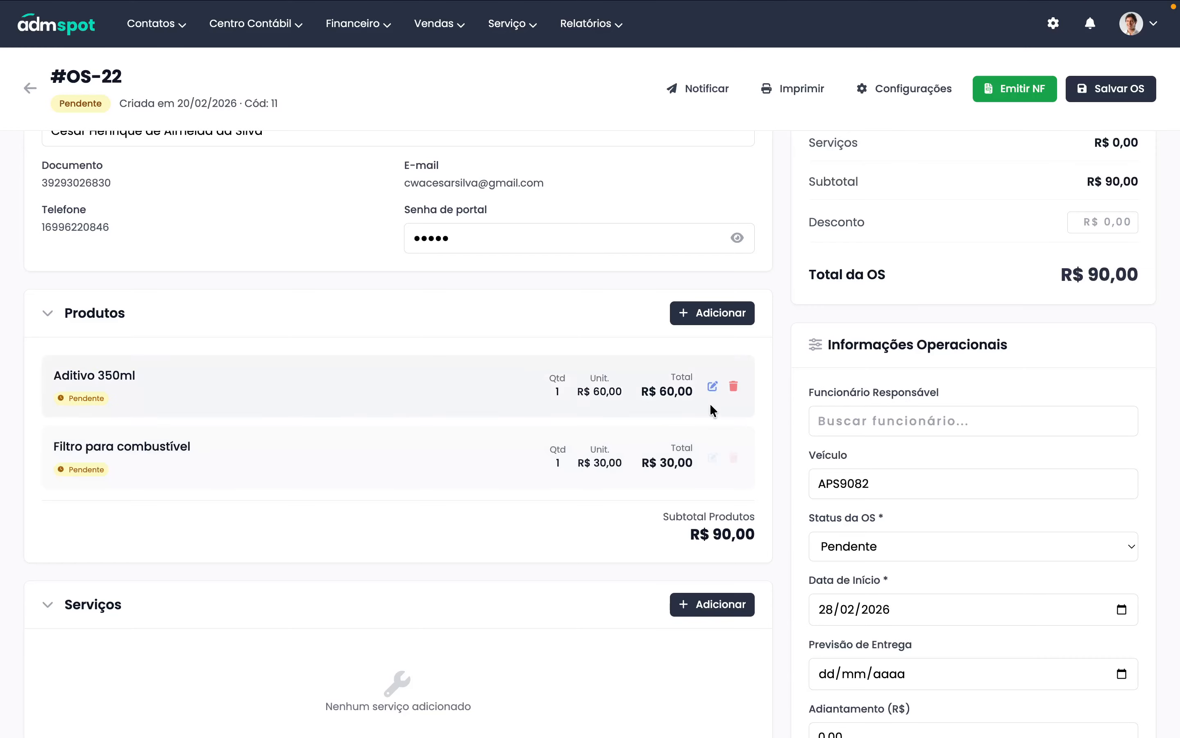
click(712, 387)
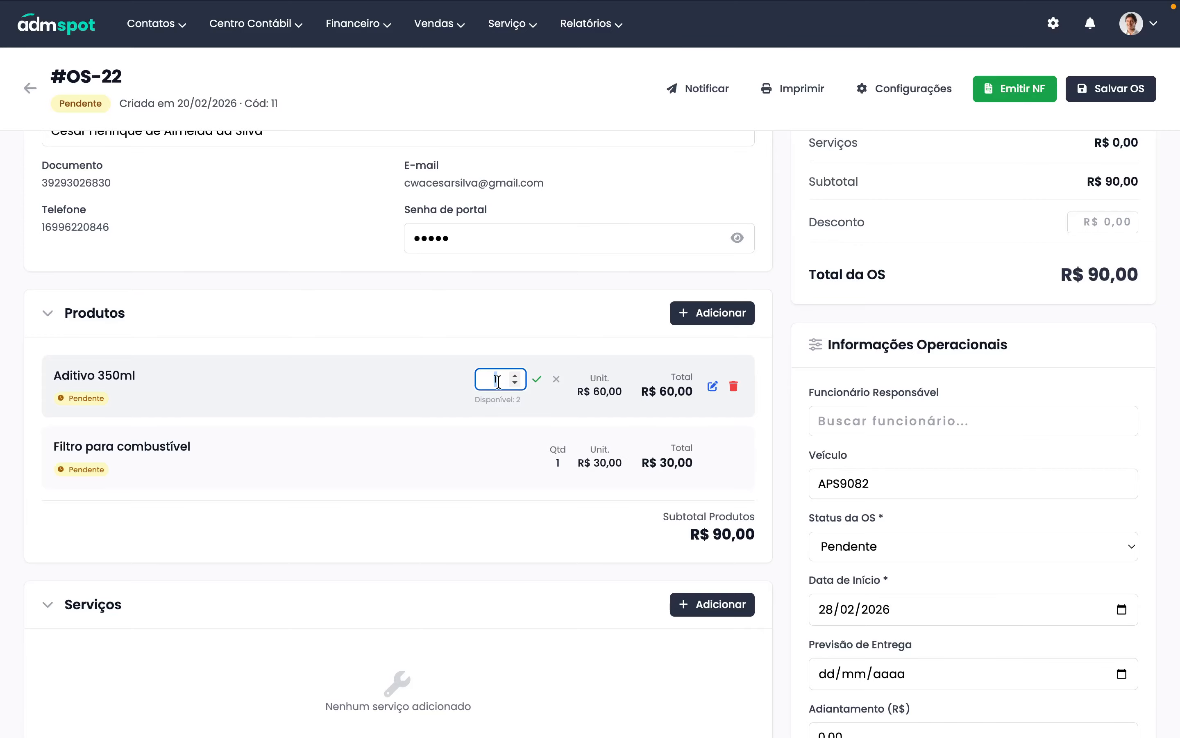
text(5)
click(534, 380)
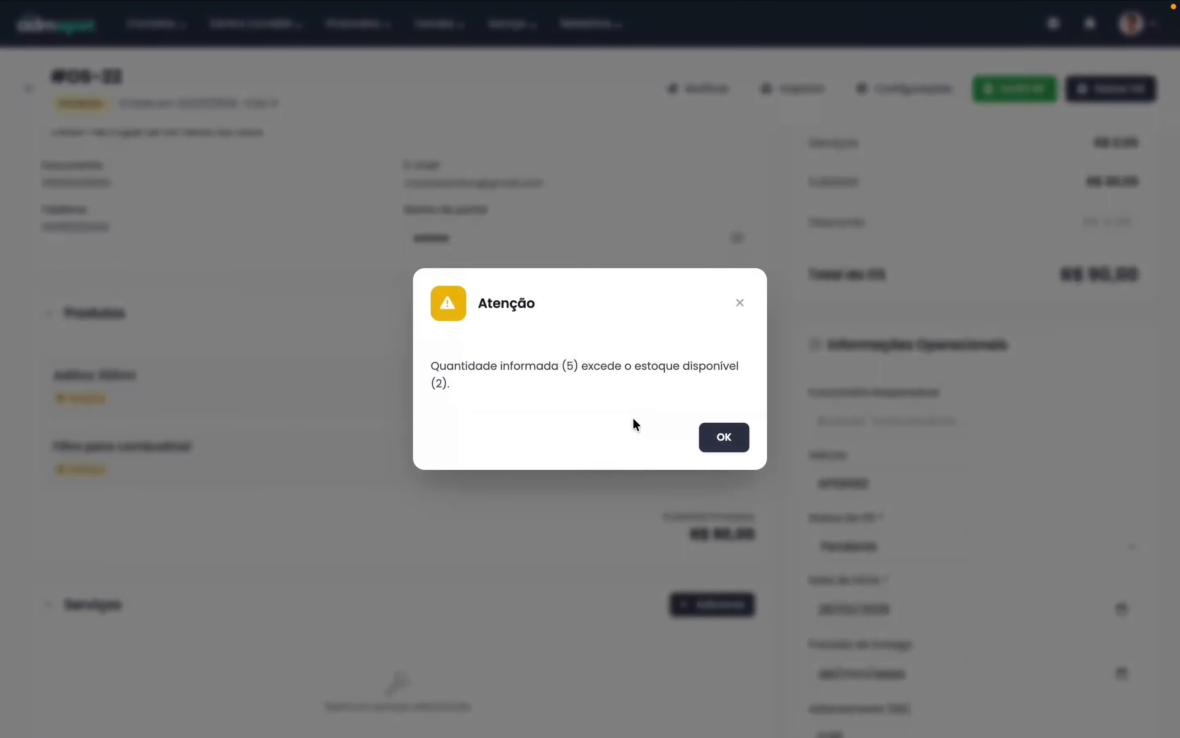
click(711, 437)
click(550, 382)
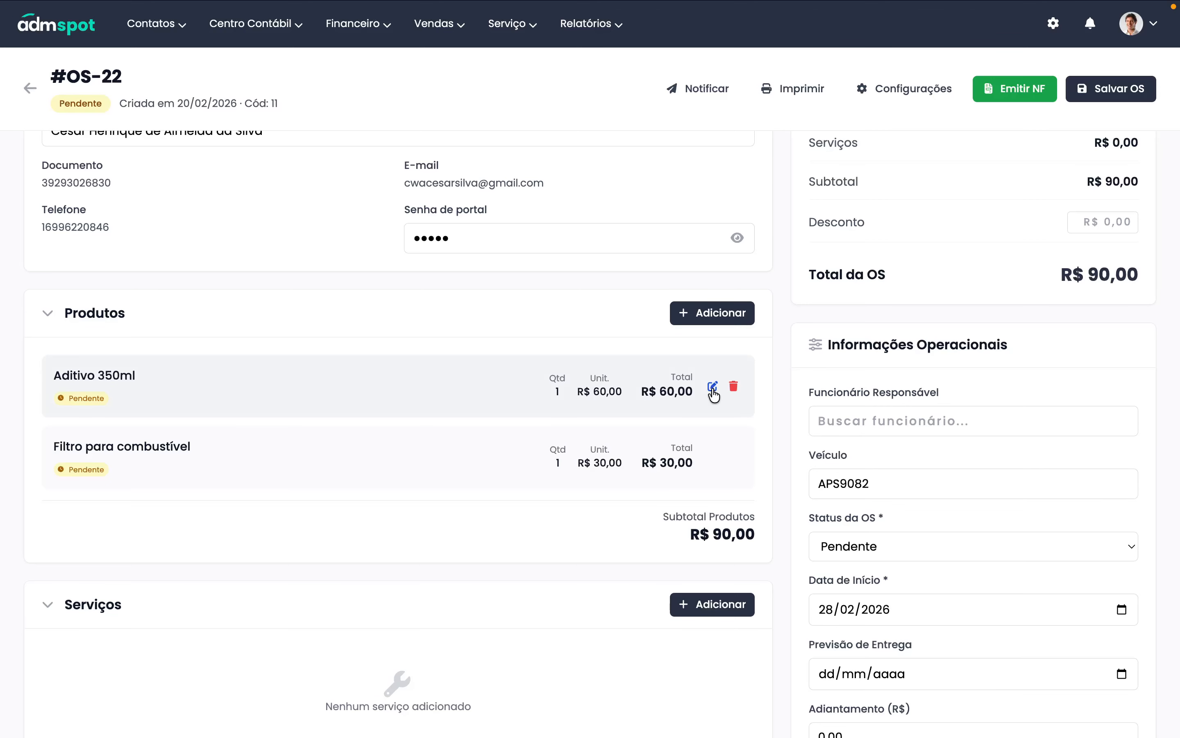
- Set the Aditivo 350ml quantity to 2 instead, making its line R$ 120,00
click(713, 387)
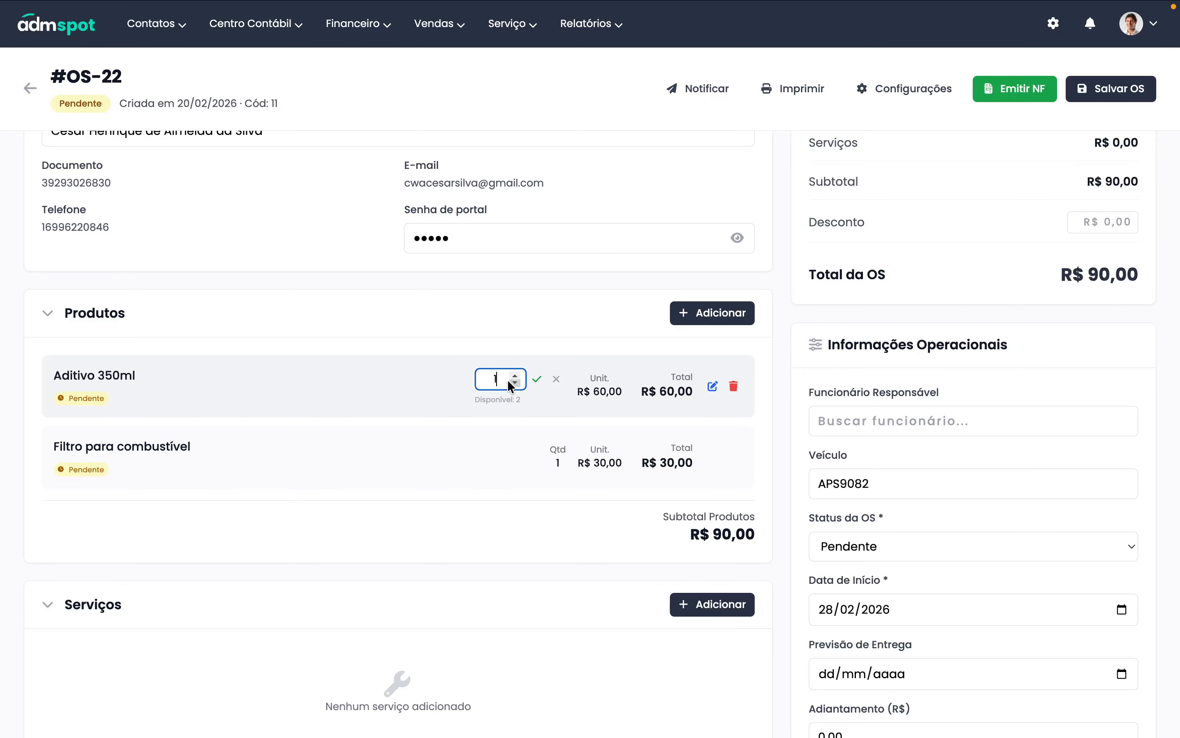
text(2)
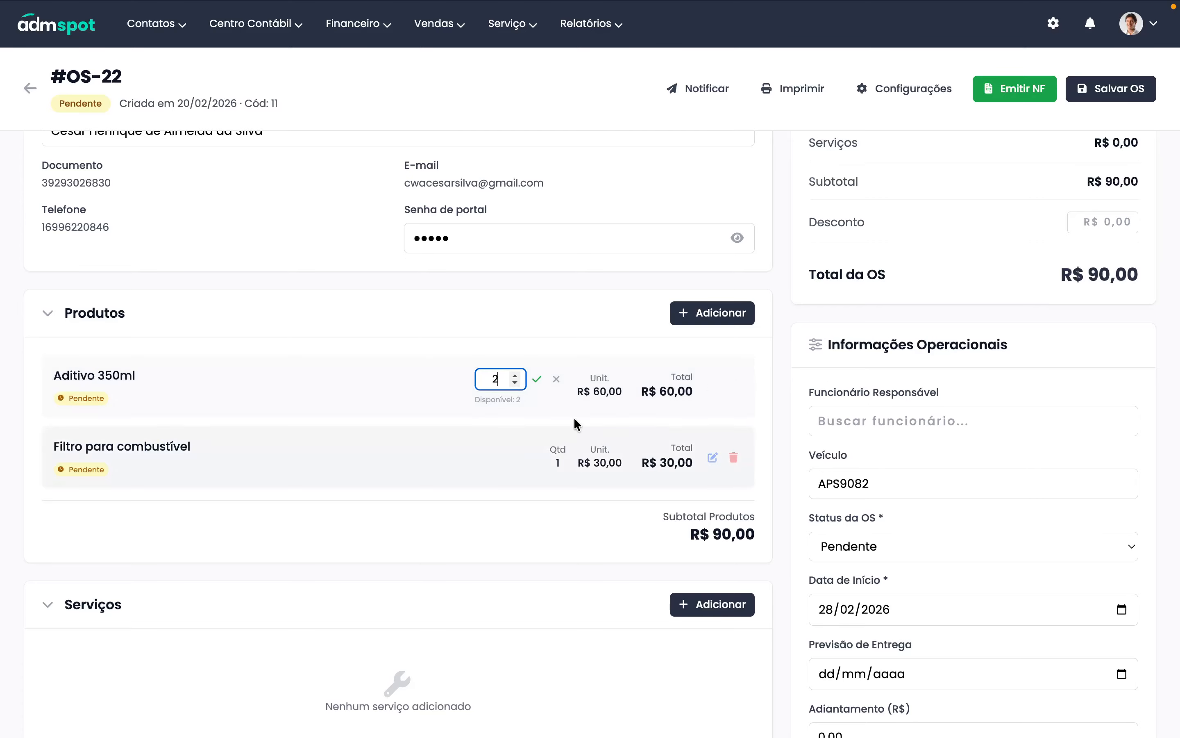
click(539, 380)
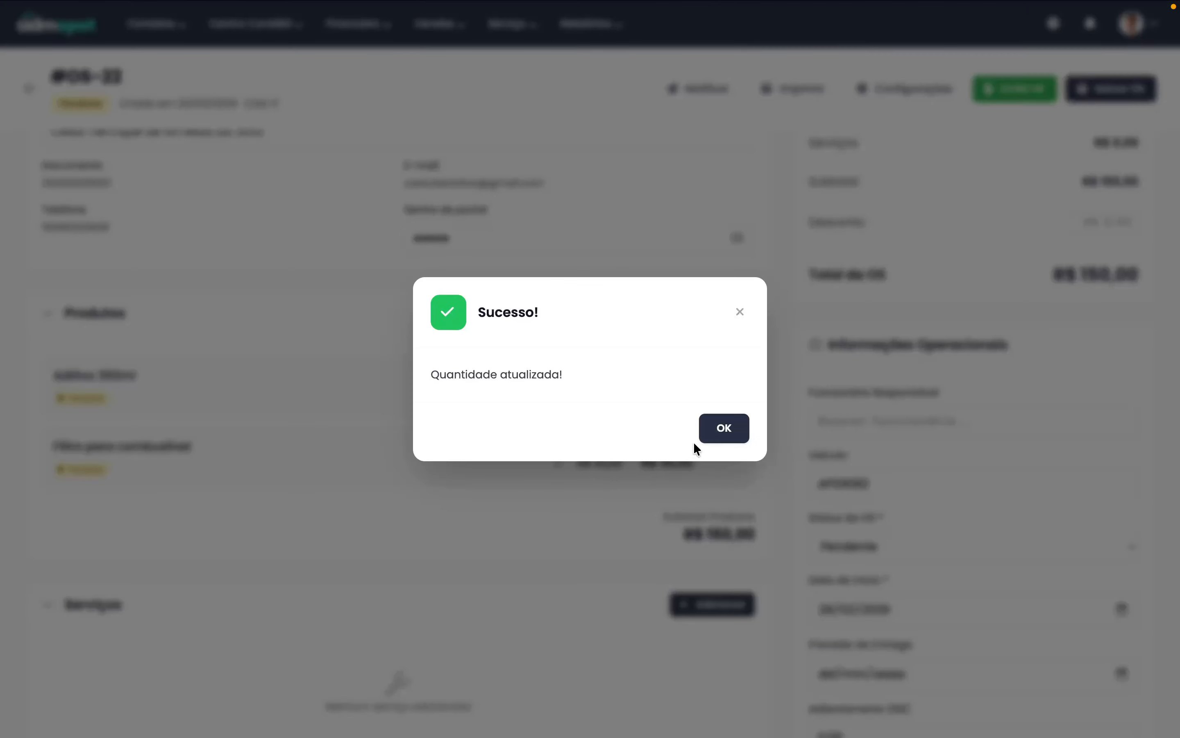
click(695, 440)
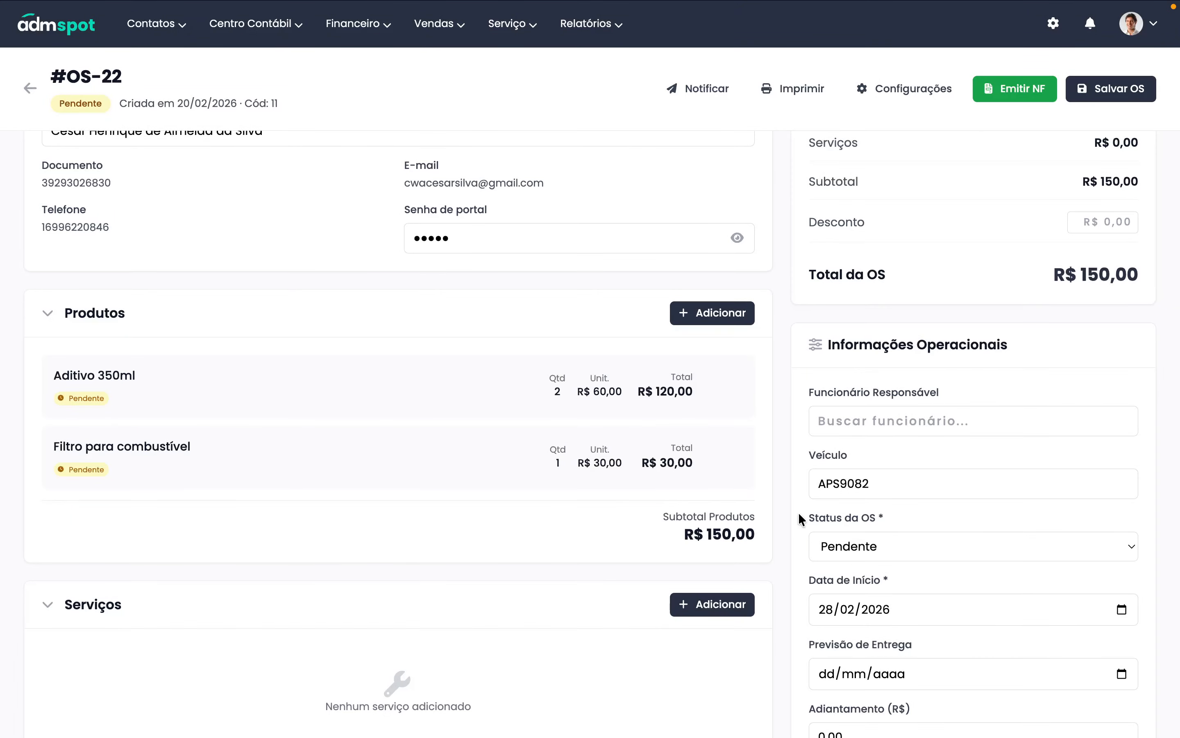
- Search services for 'tro' and select Troca das pastilhas de freios and Troca de Oleo
scroll(520, 409, up, 3)
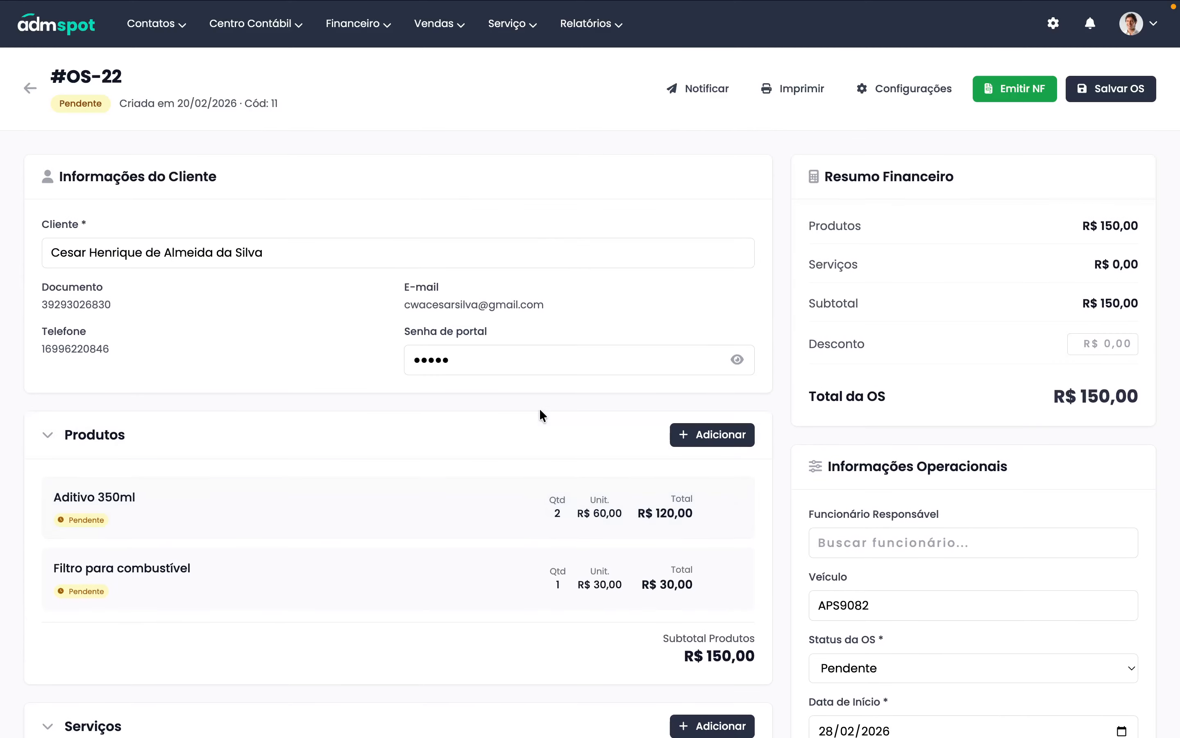
scroll(539, 408, down, 8)
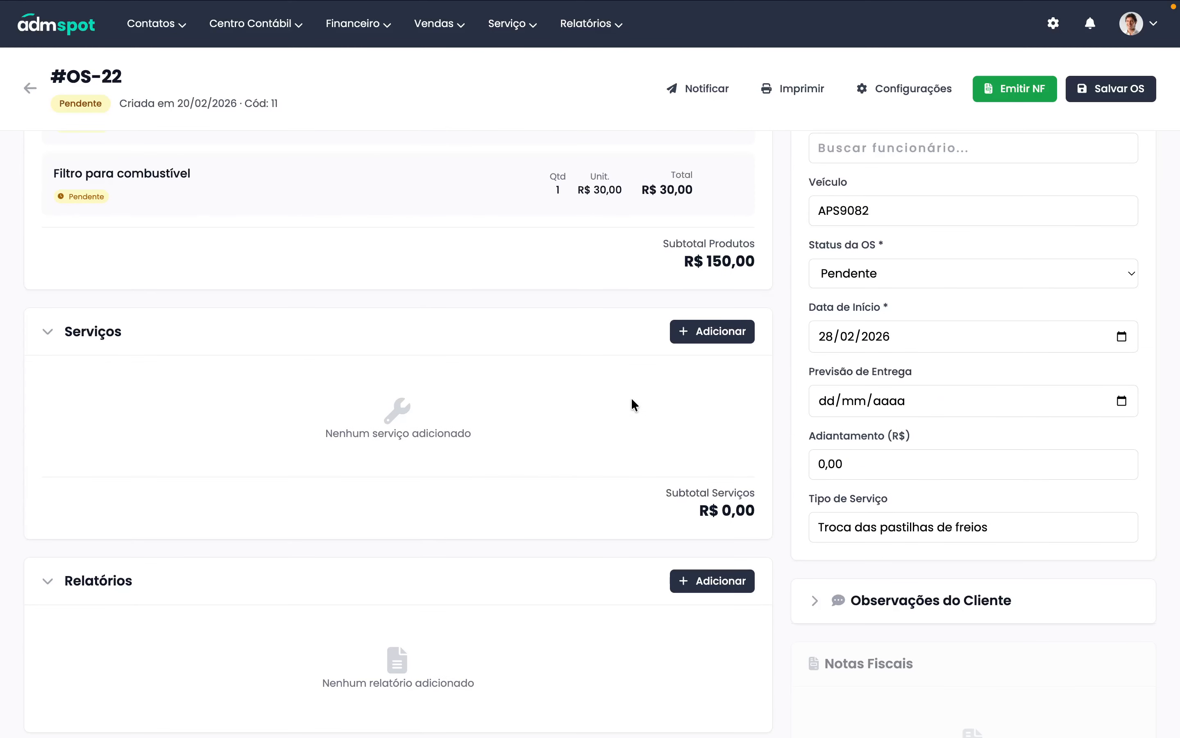
click(707, 335)
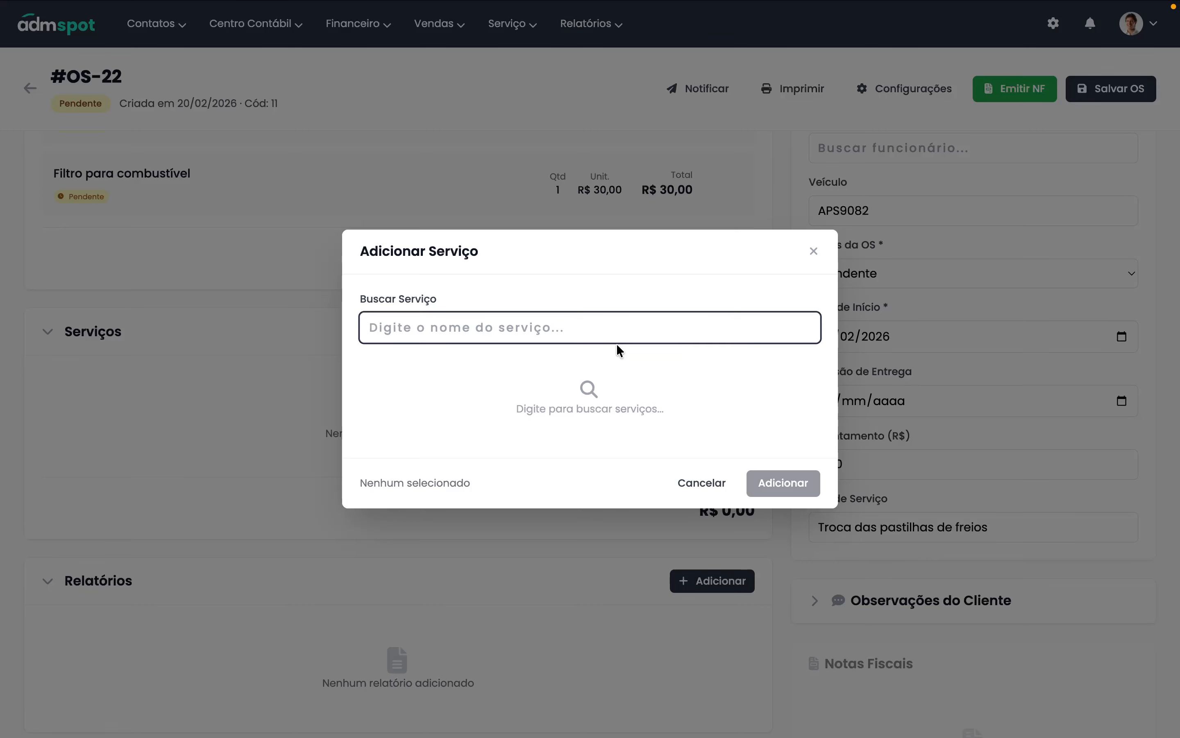
text(tro)
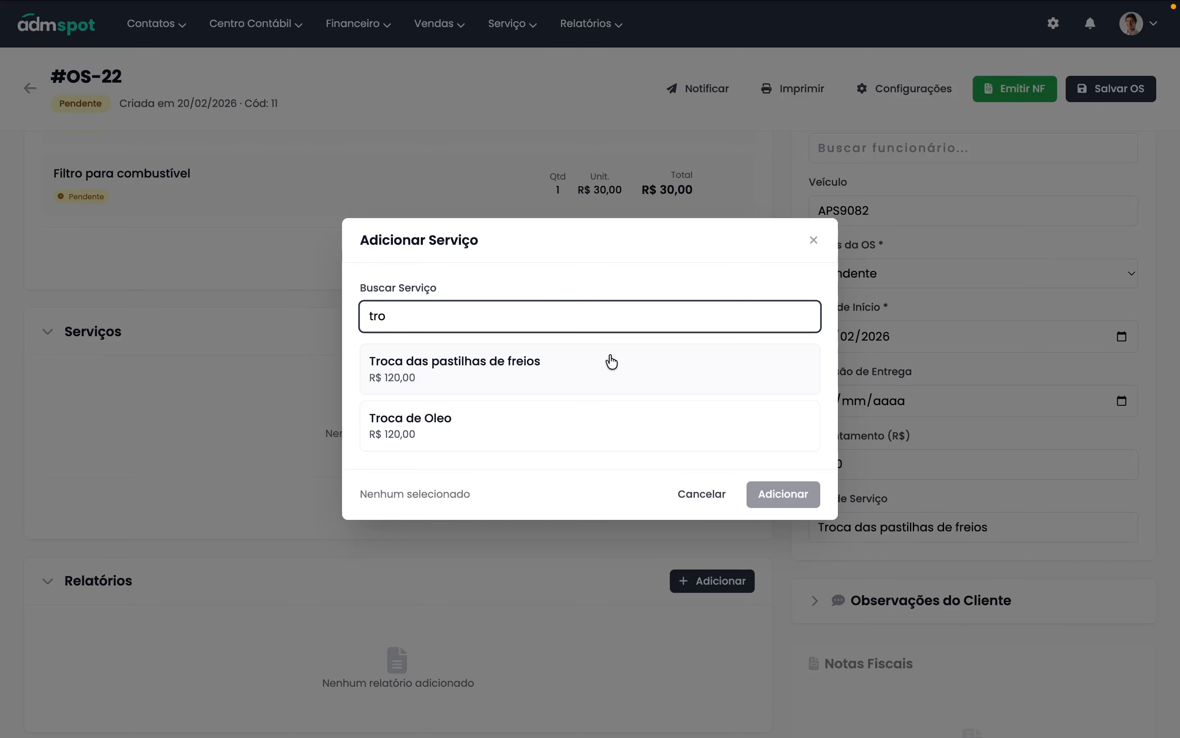
click(508, 359)
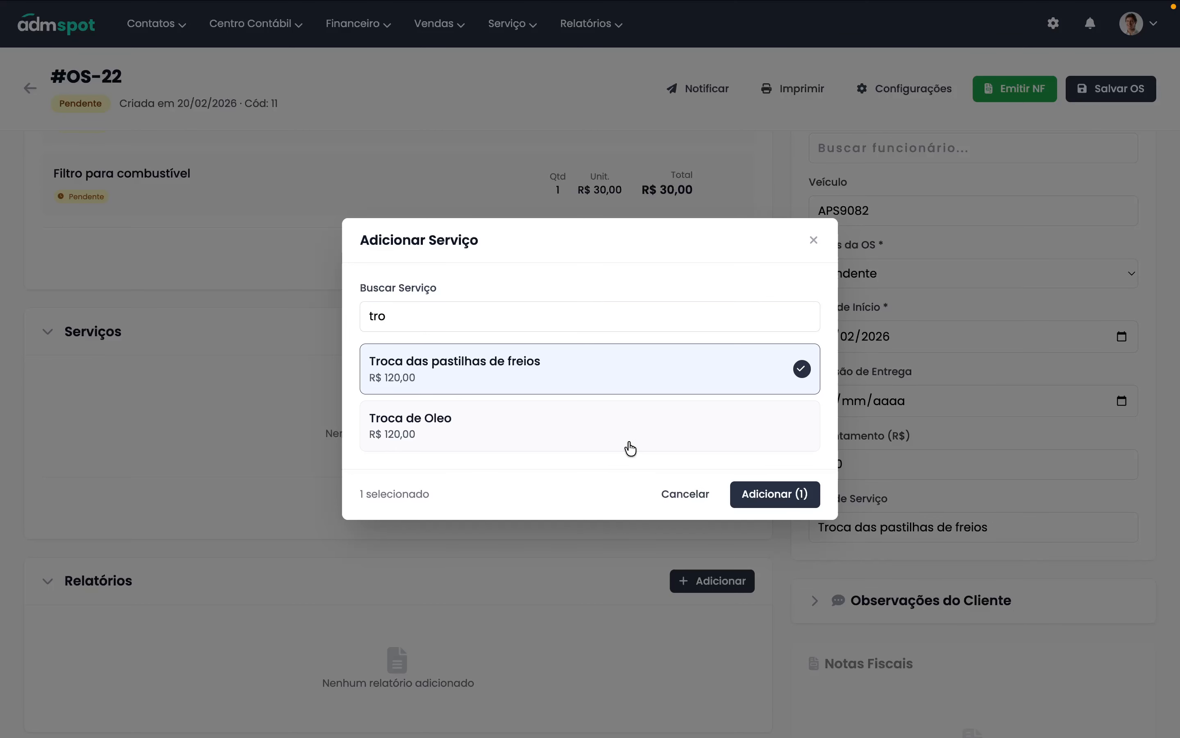
click(474, 433)
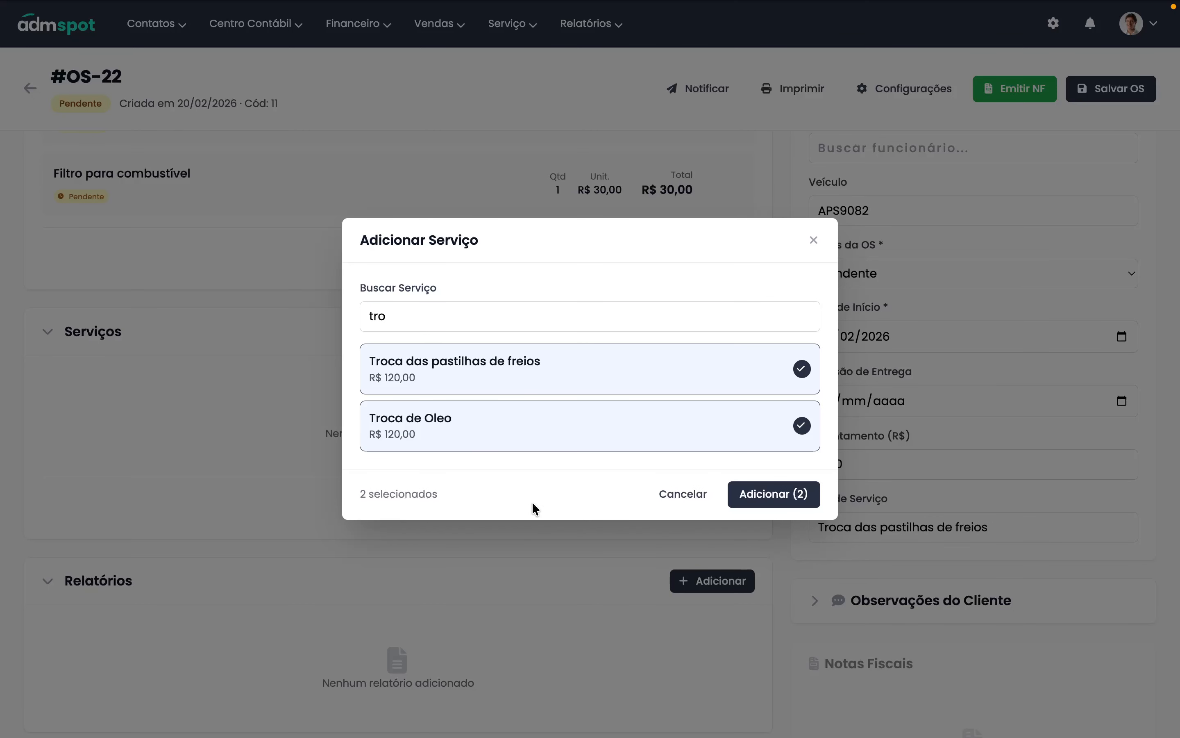
click(658, 430)
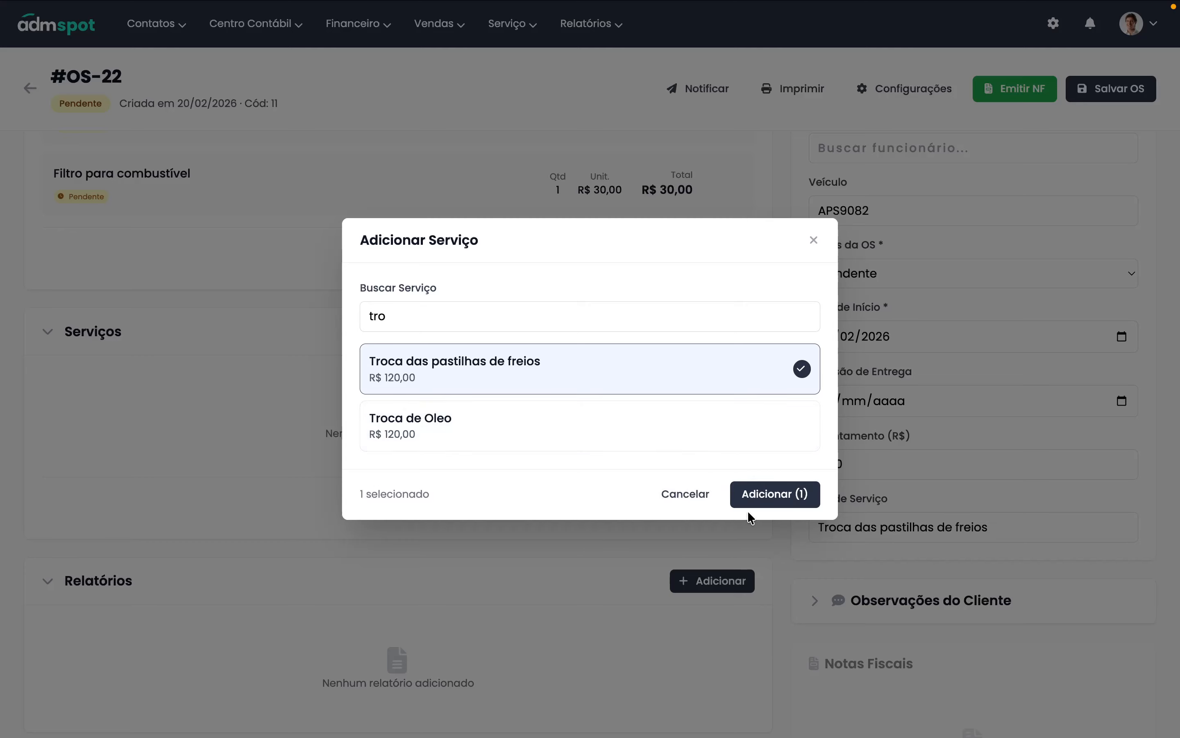
click(482, 438)
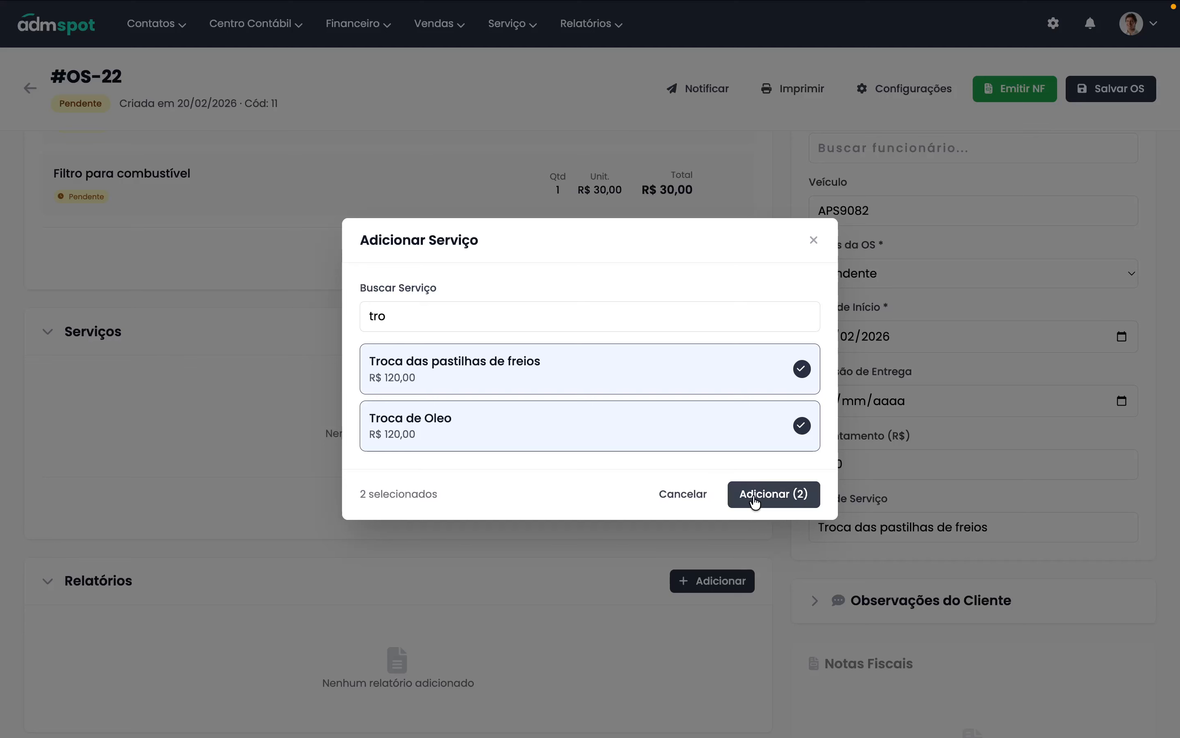
- Try a few more service searches, clear the field, and add both selected services
click(456, 322)
key(ctrl+a)
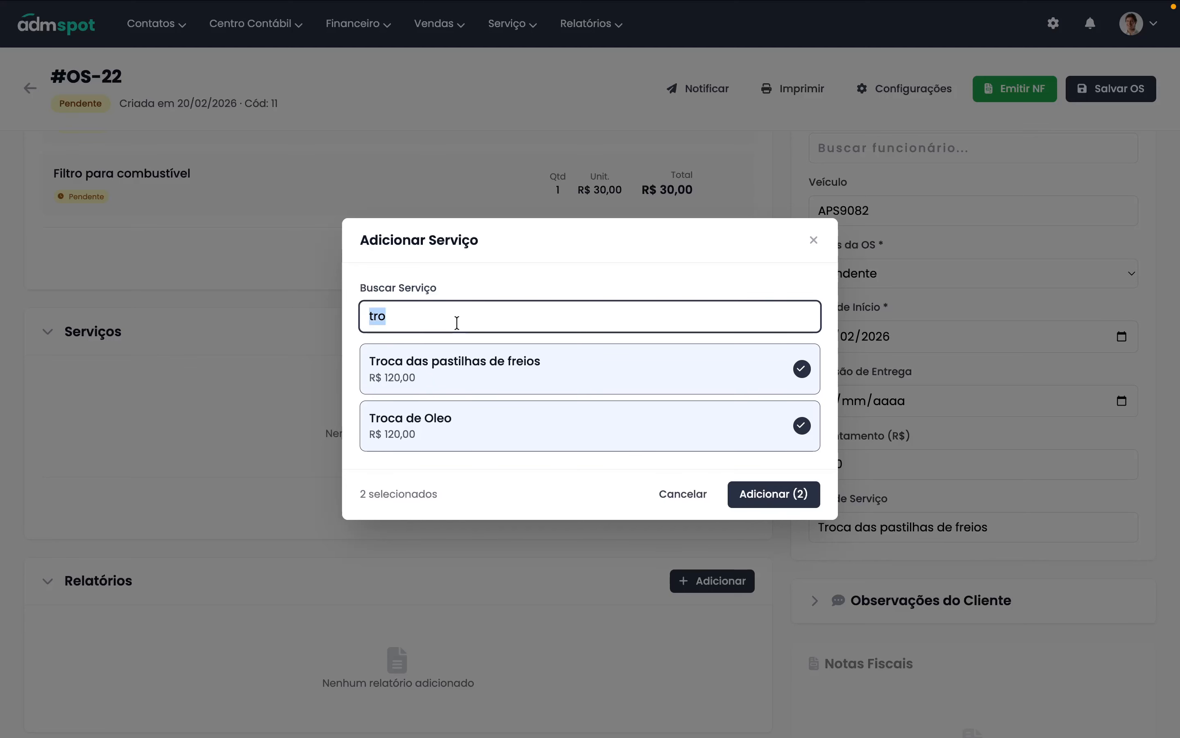
key(BackSpace)
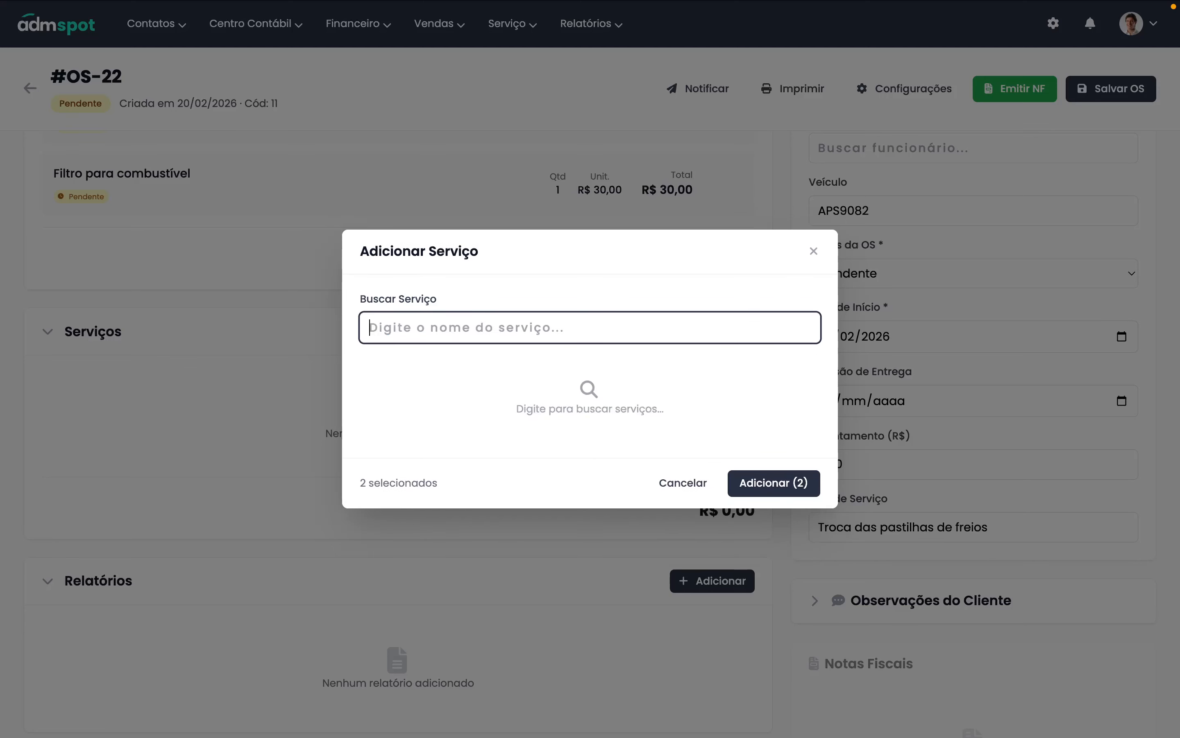
text(ma)
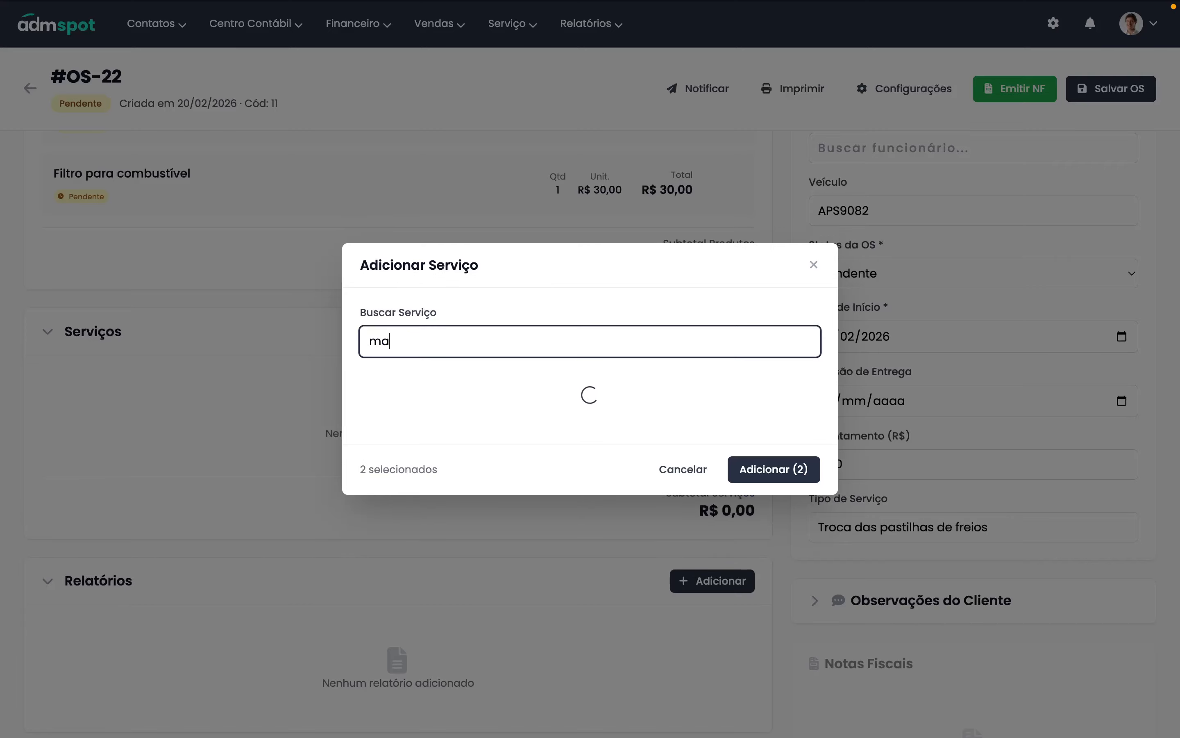
key(BackSpace)
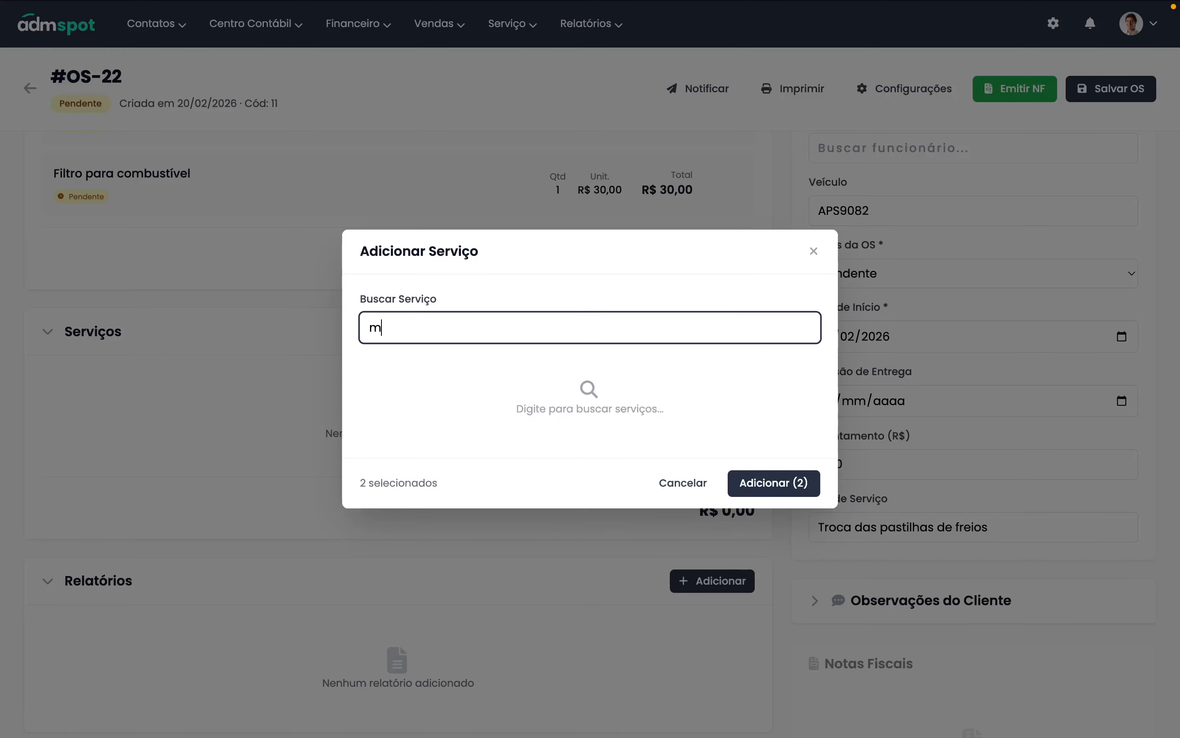
key(BackSpace)
text(as)
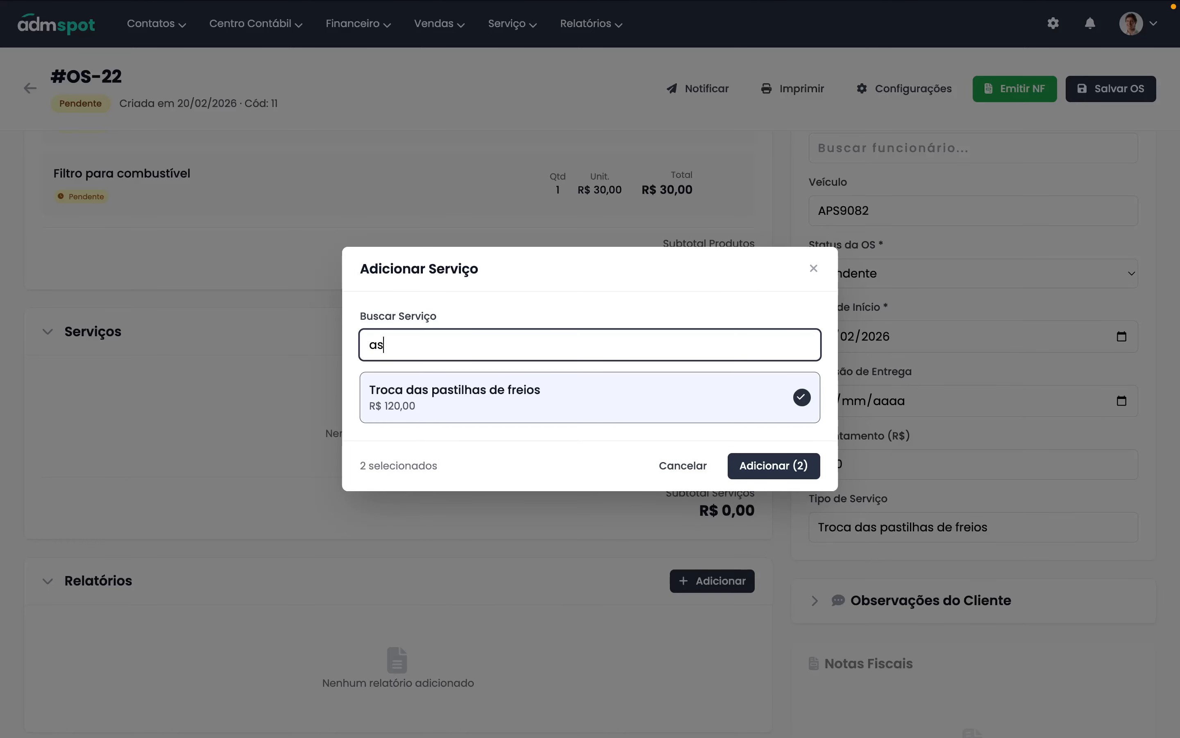
key(BackSpace)
key(BackSpace)
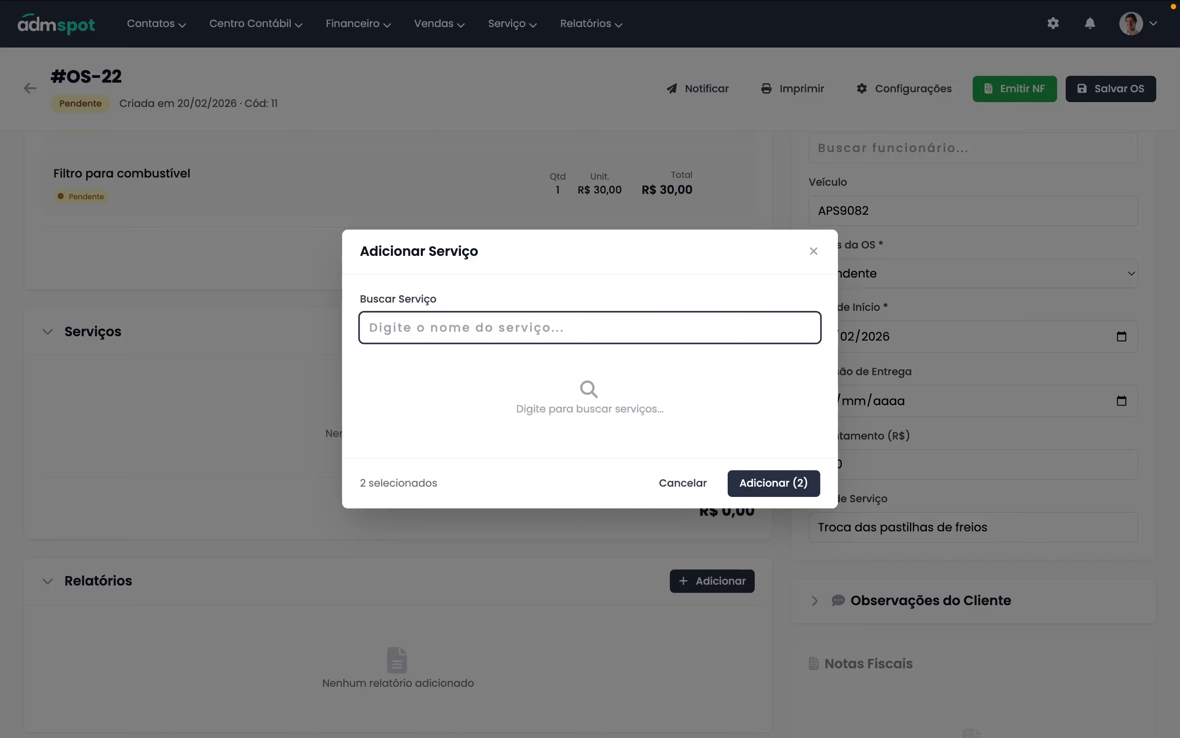
text(troc)
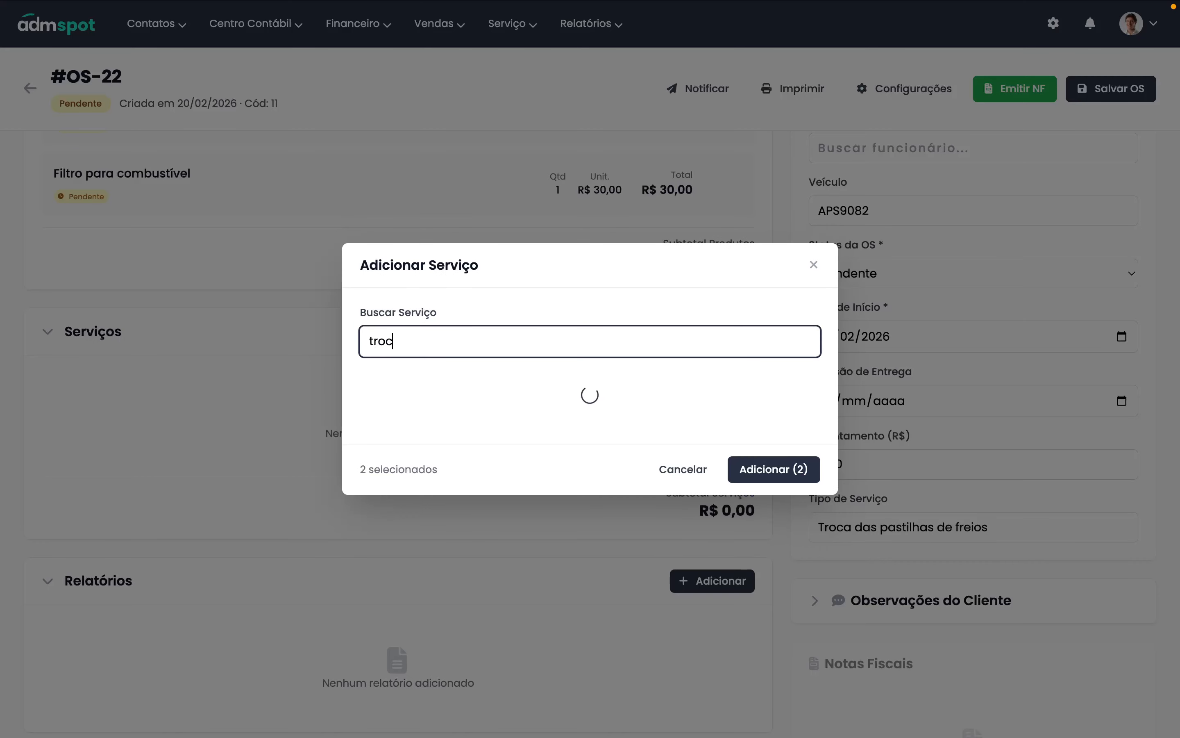
key(BackSpace)
key(BackSpace)
key(BackSpace)
key(BackSpace)
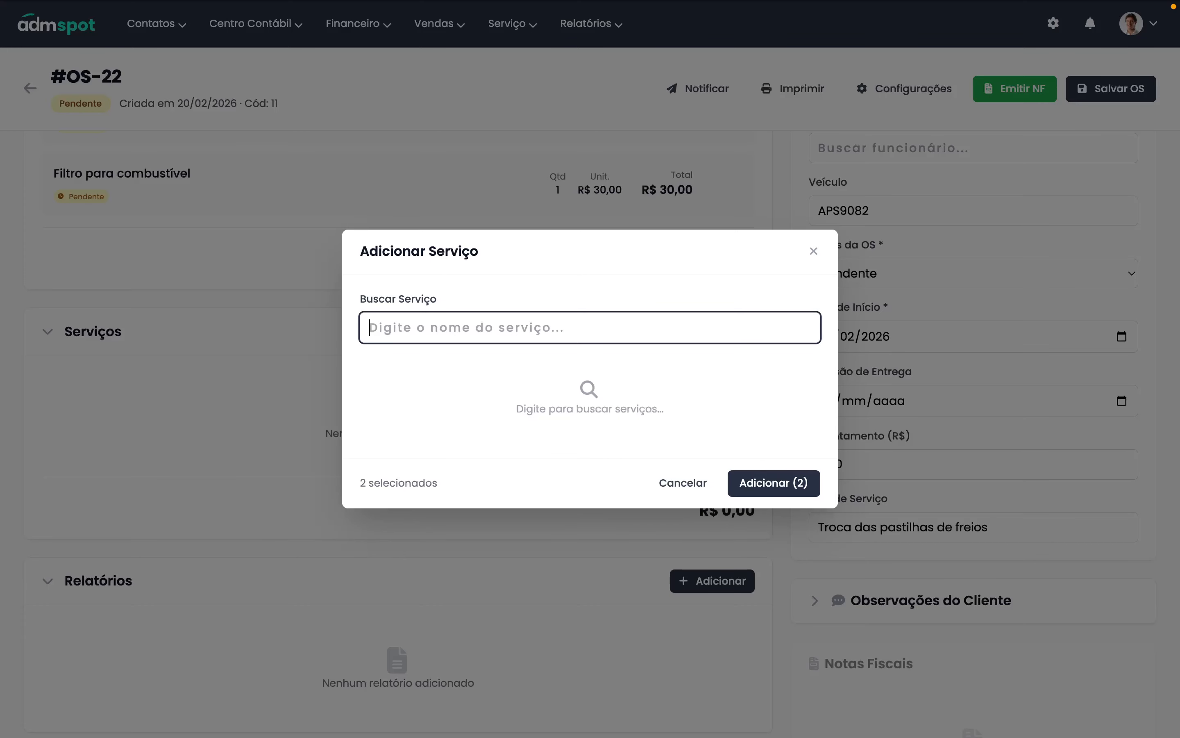
text(man)
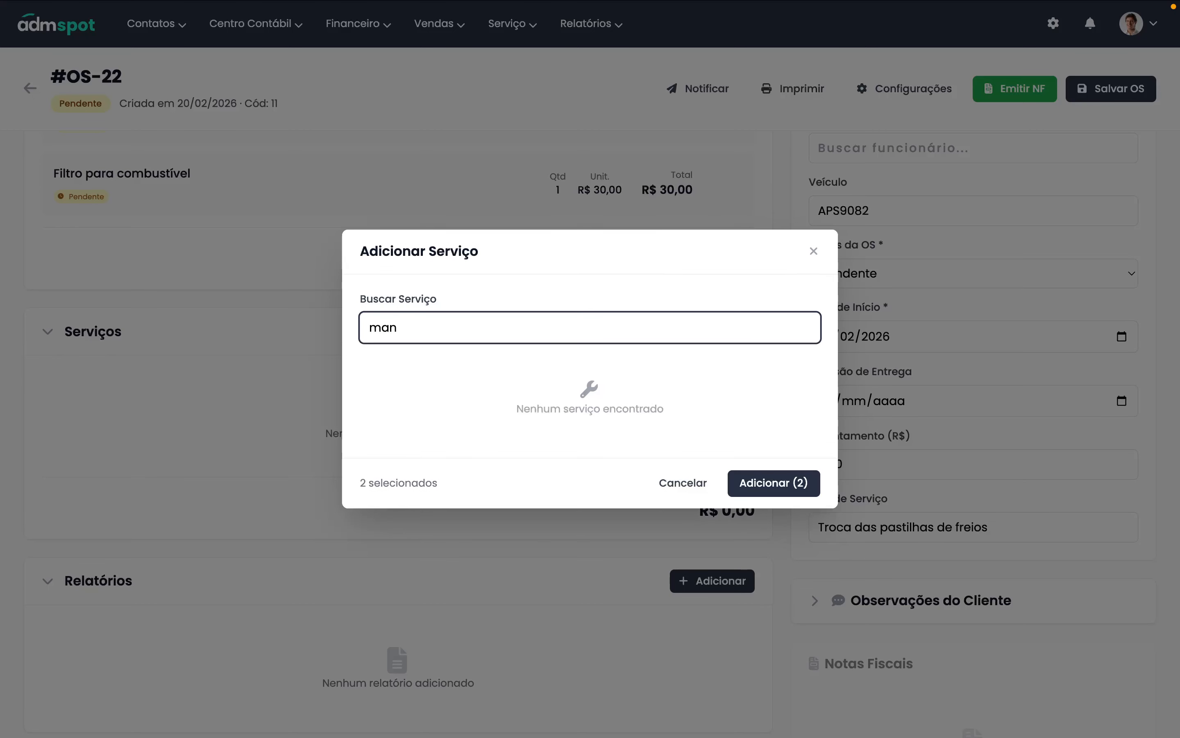
key(BackSpace)
key(BackSpace)
key(BackSpace)
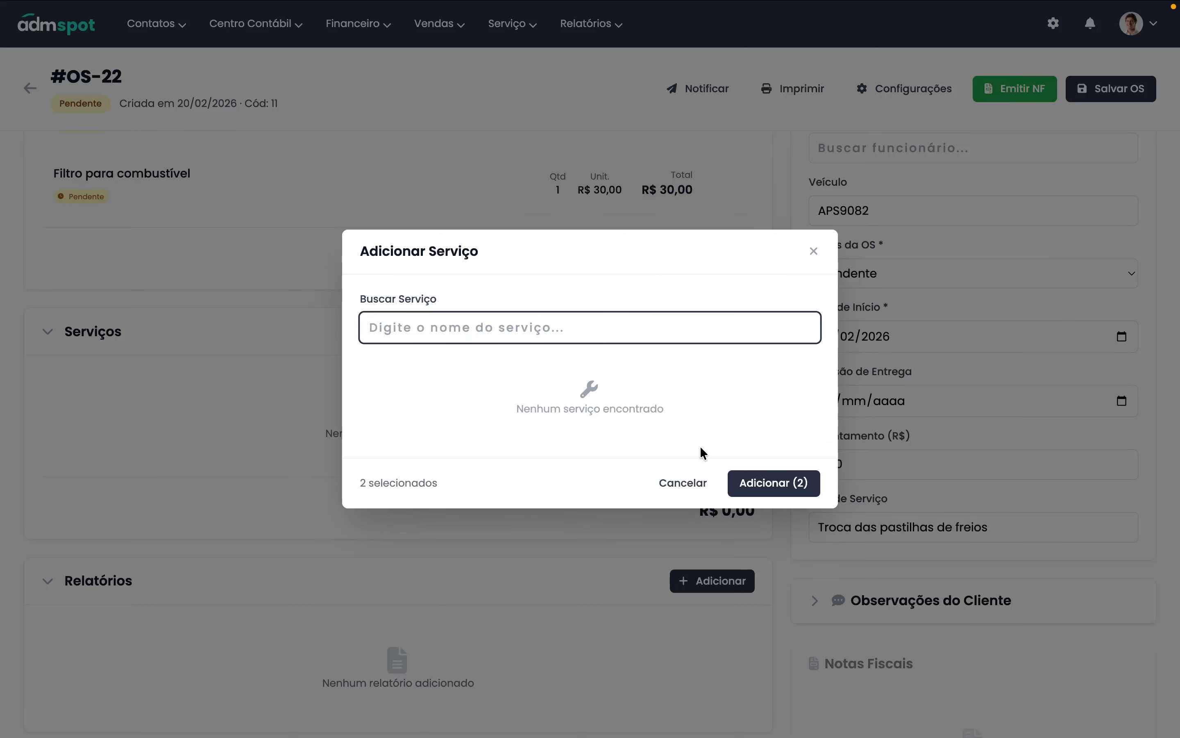
click(774, 492)
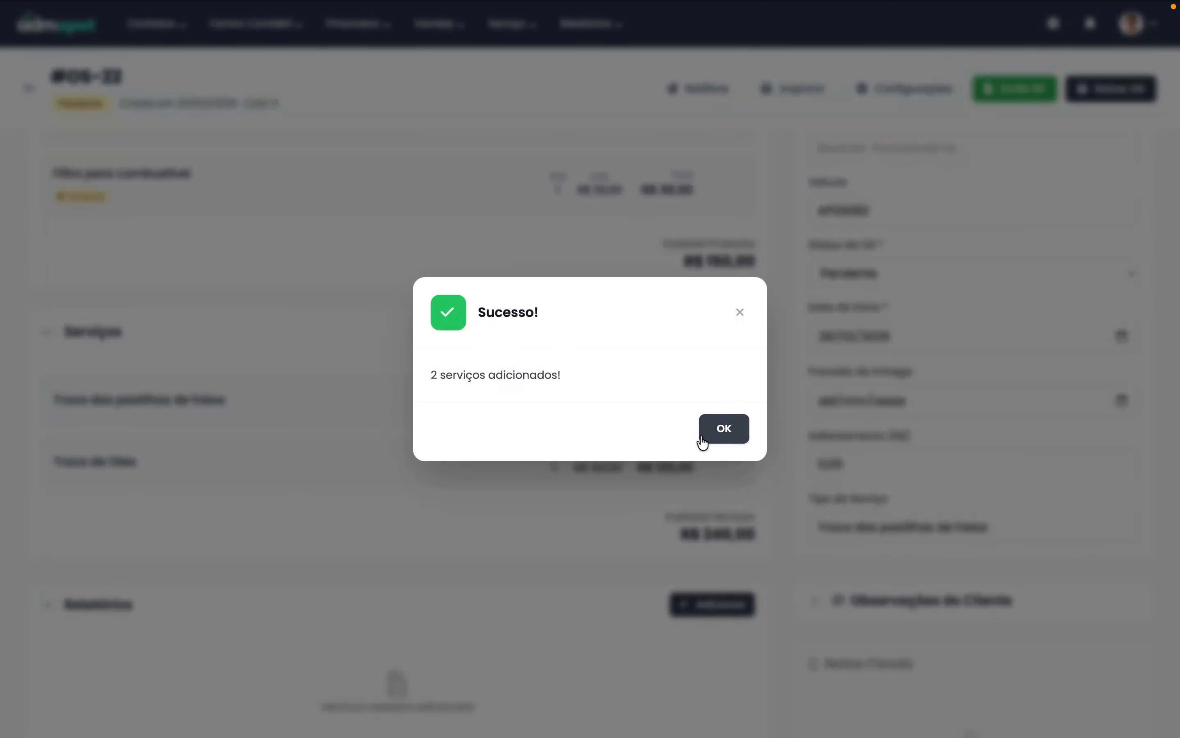
- Review the subtotals: products R$ 150,00, services R$ 240,00, order total R$ 390,00
click(713, 431)
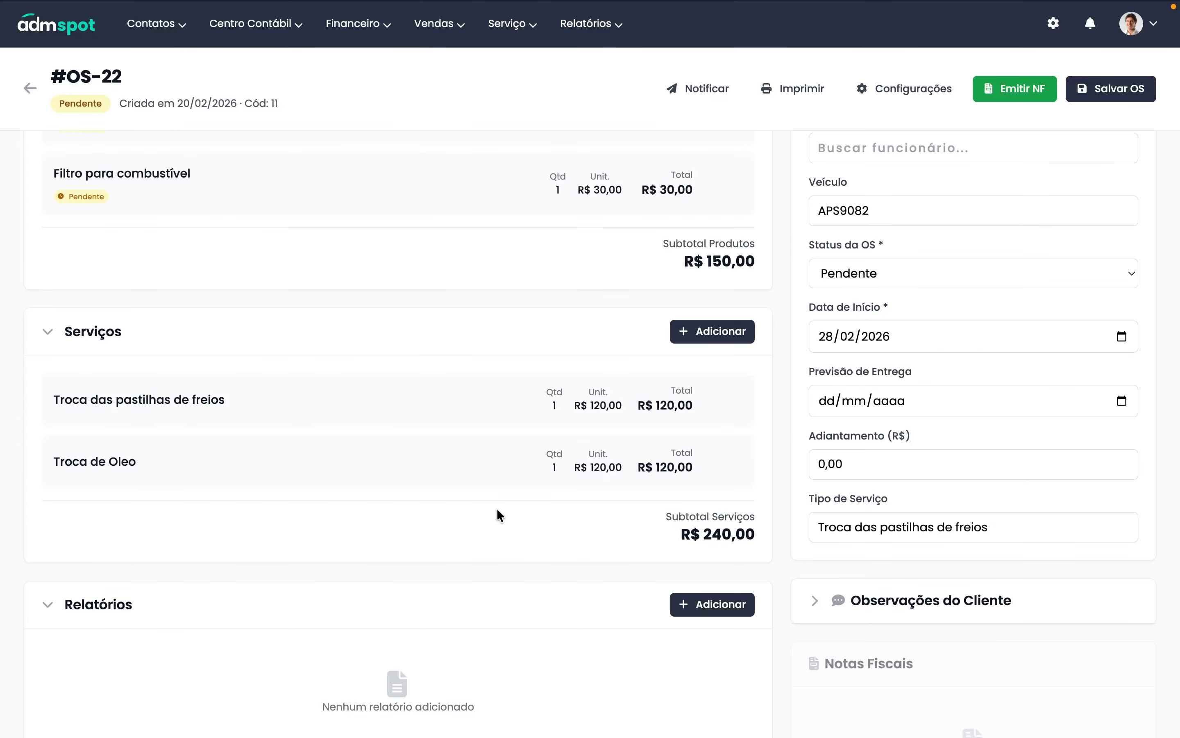
scroll(497, 509, down, 5)
scroll(558, 318, up, 3)
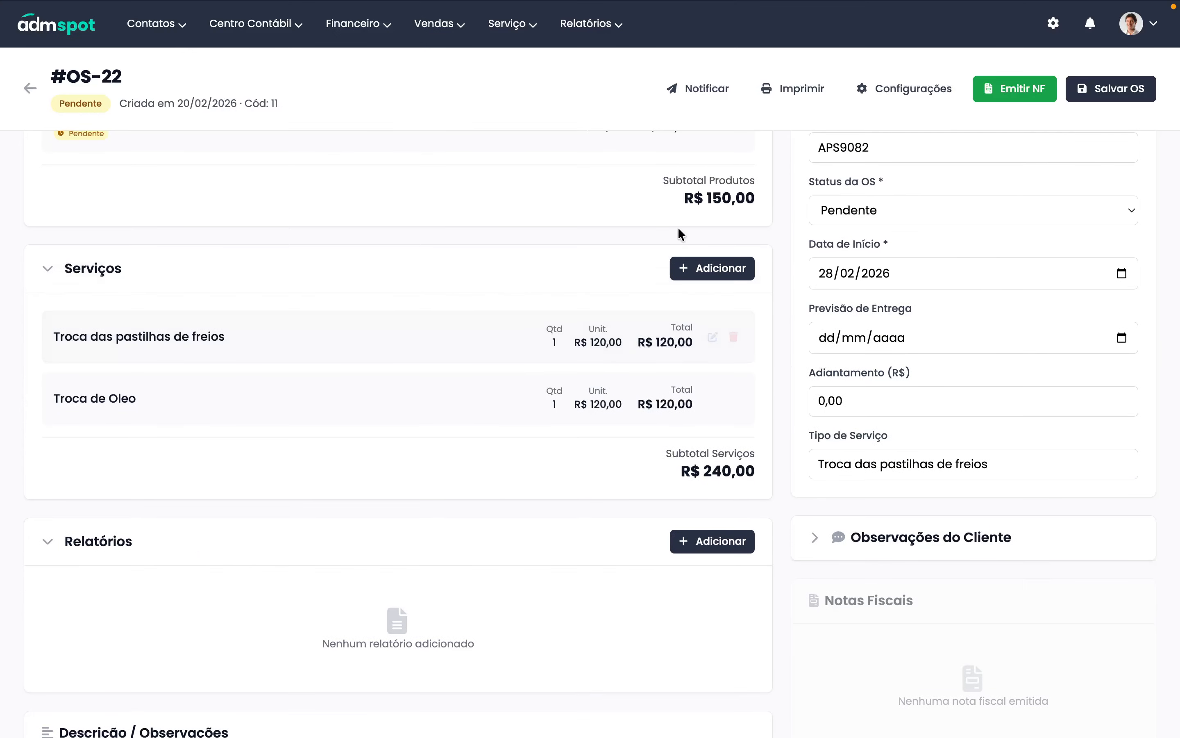
drag(679, 200, 755, 200)
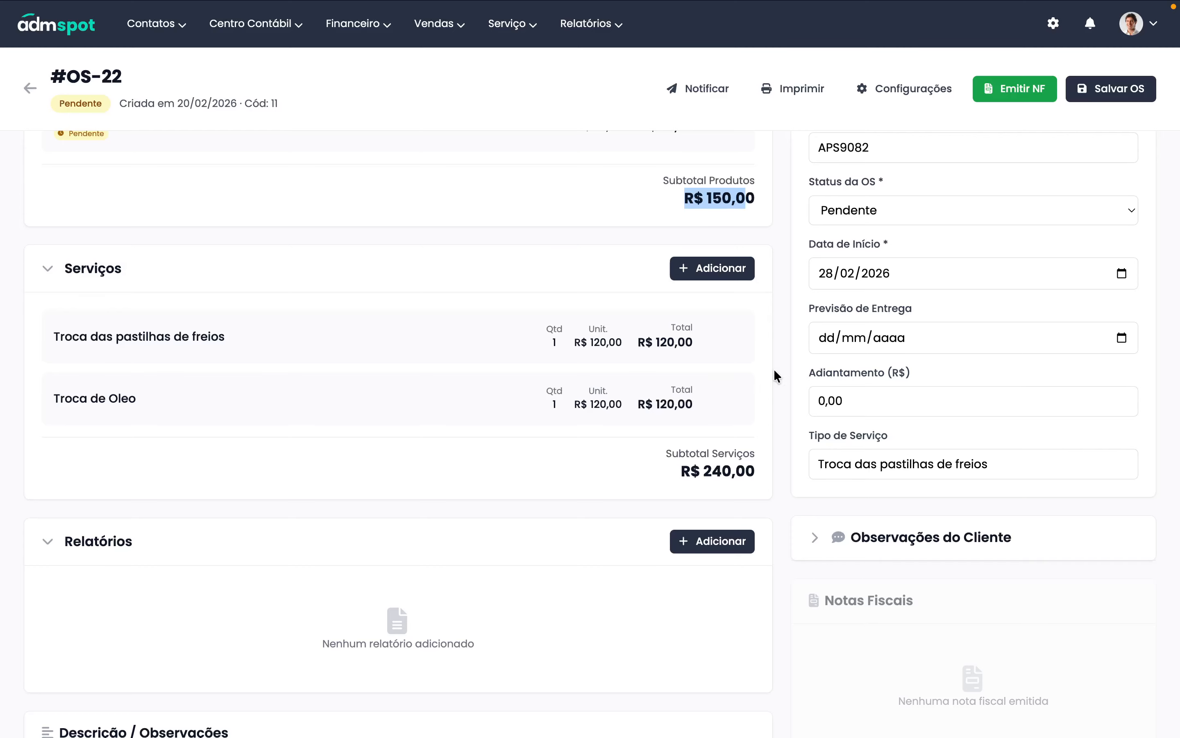
drag(679, 471, 756, 476)
scroll(755, 357, up, 9)
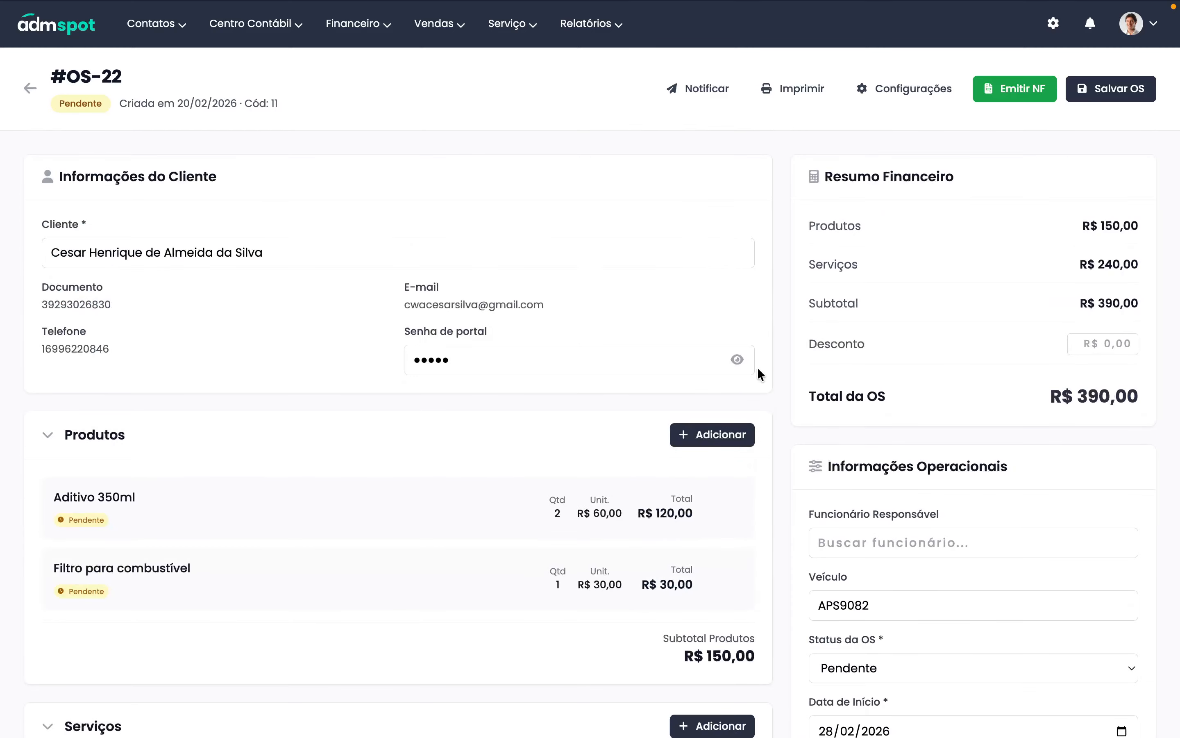
drag(1049, 393, 1139, 393)
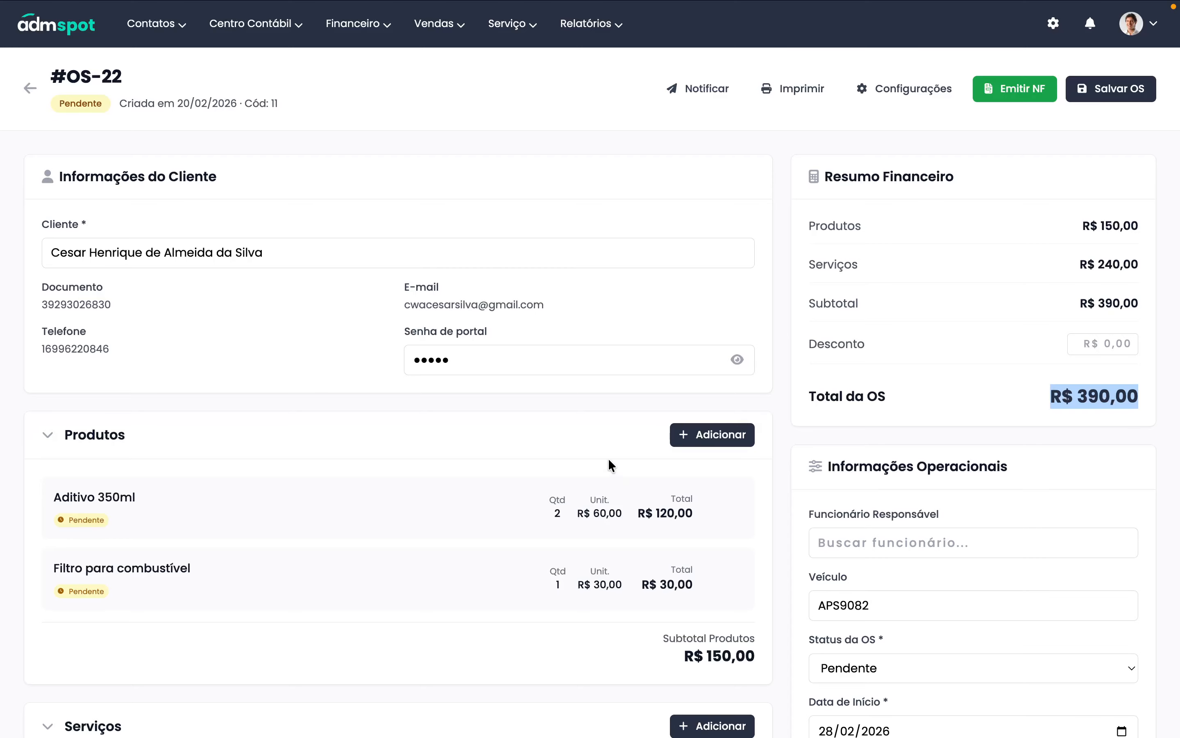
- Enter a 90 discount, then delete it so the total returns to R$ 390,00
click(1089, 344)
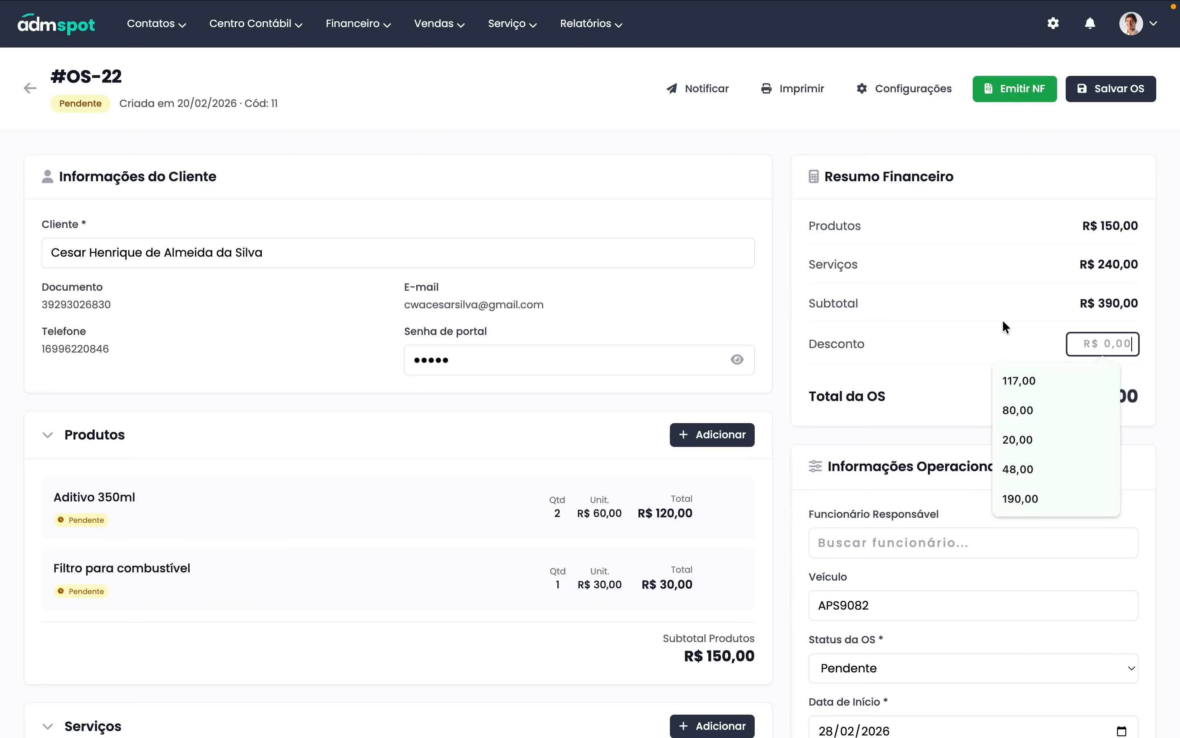
text(90)
click(1030, 313)
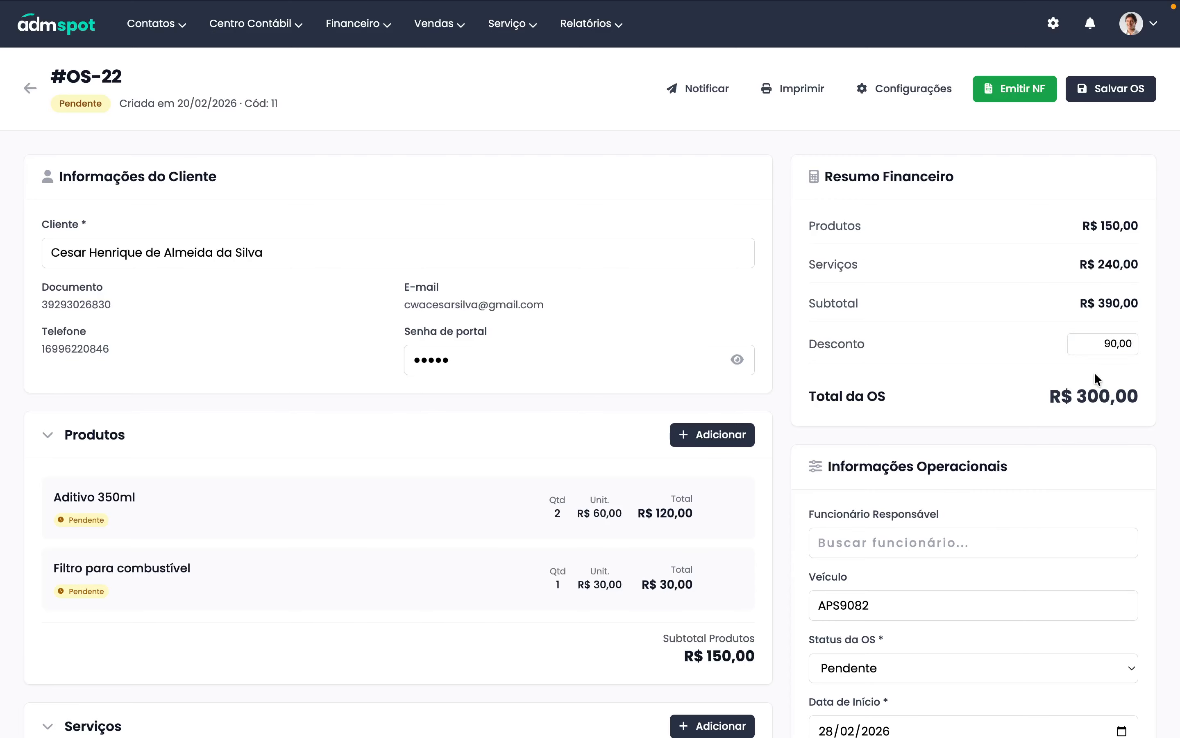
double_click(1114, 343)
key(BackSpace)
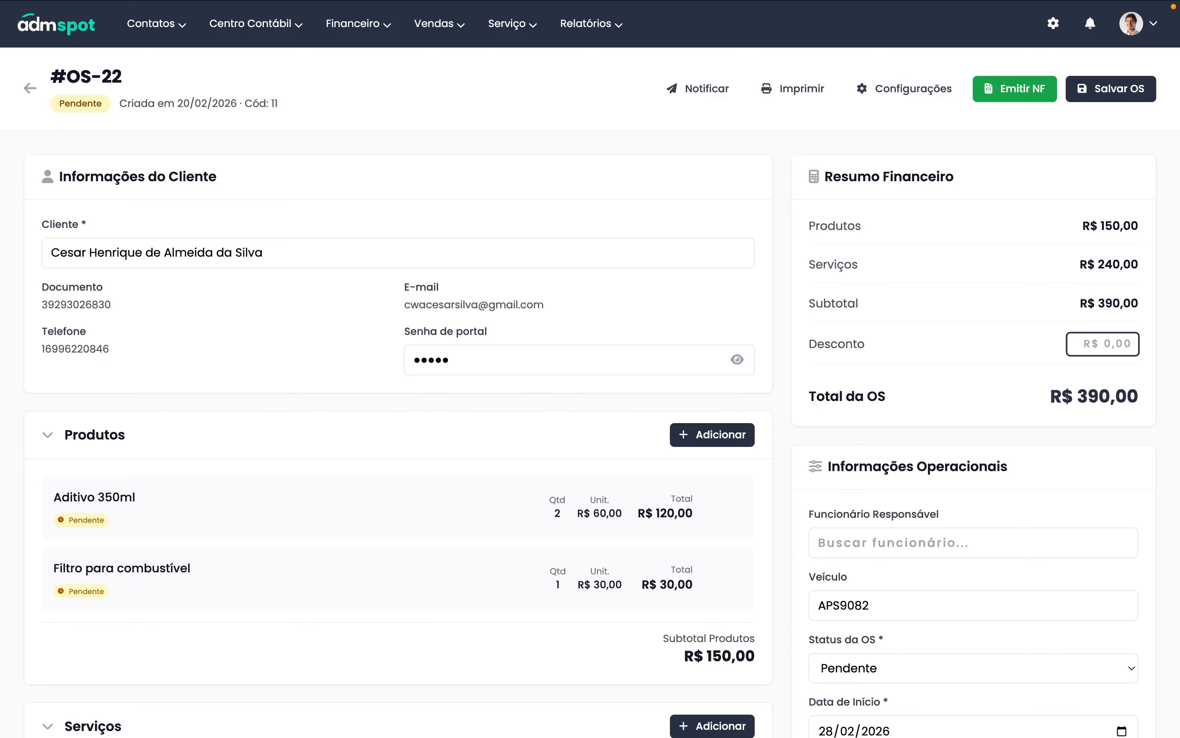
click(1000, 391)
scroll(507, 466, down, 5)
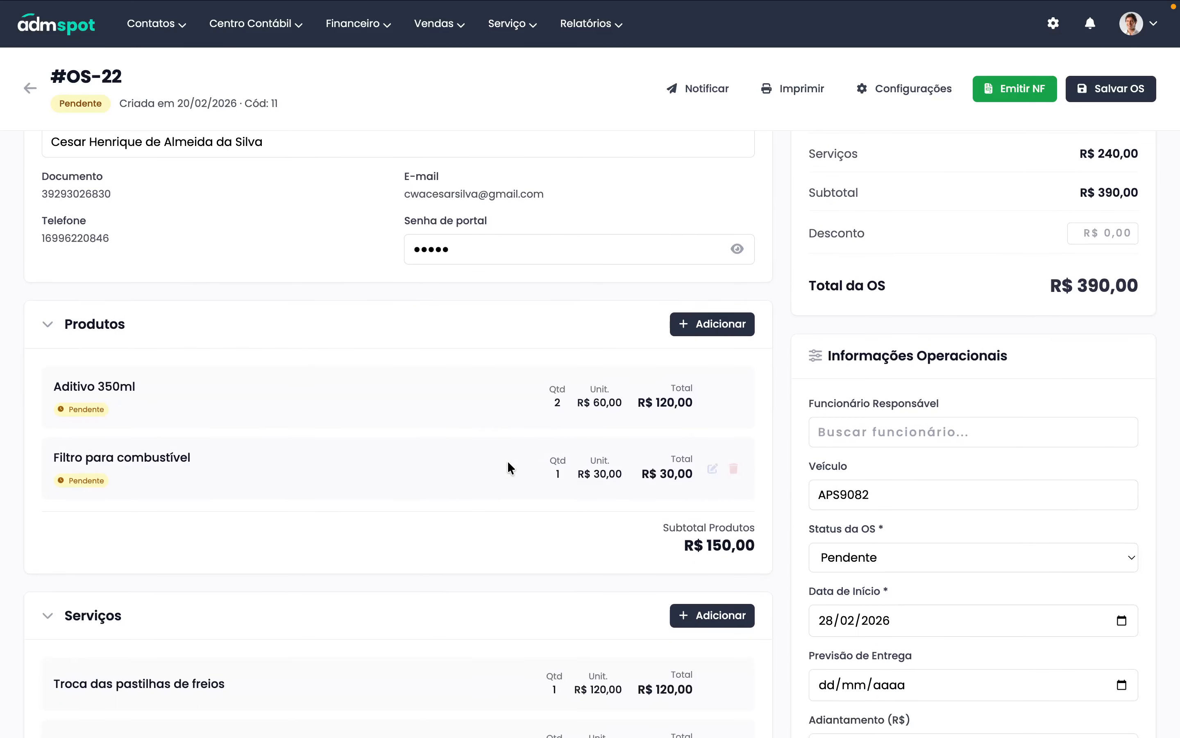
- Collapse Produtos and Serviços and start a report described 'Sera preciso trocar o pneu da fente'
click(110, 209)
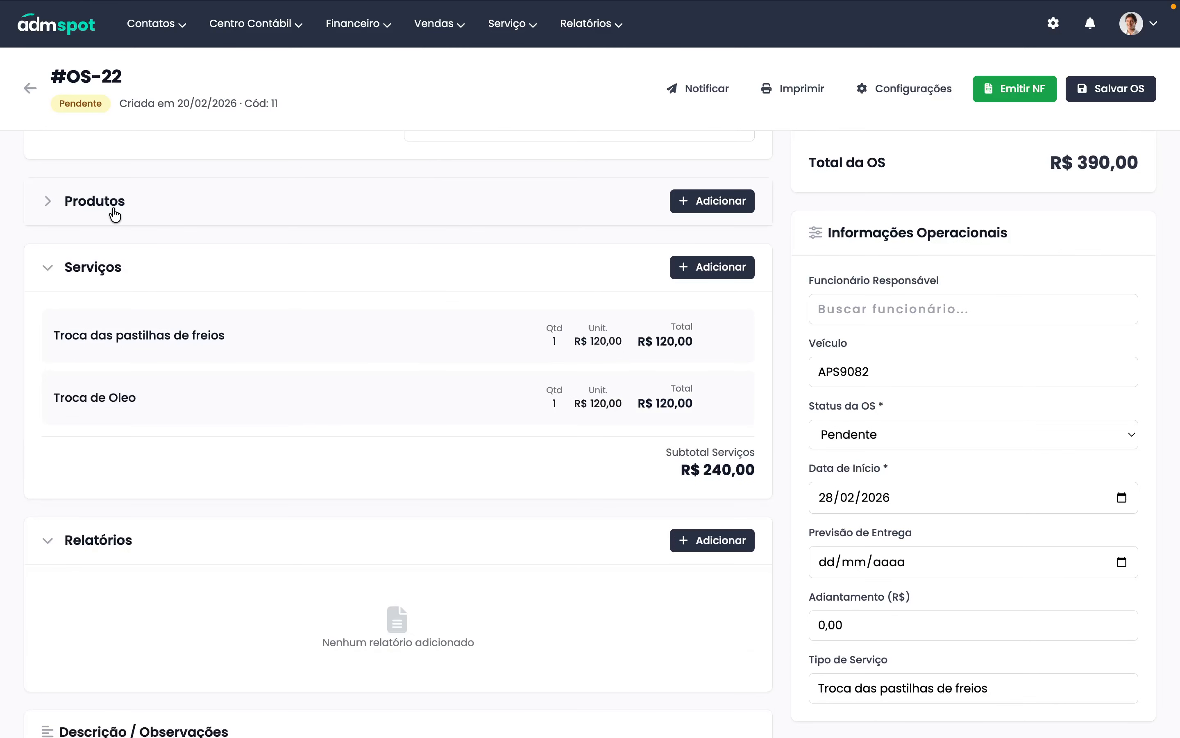
click(113, 268)
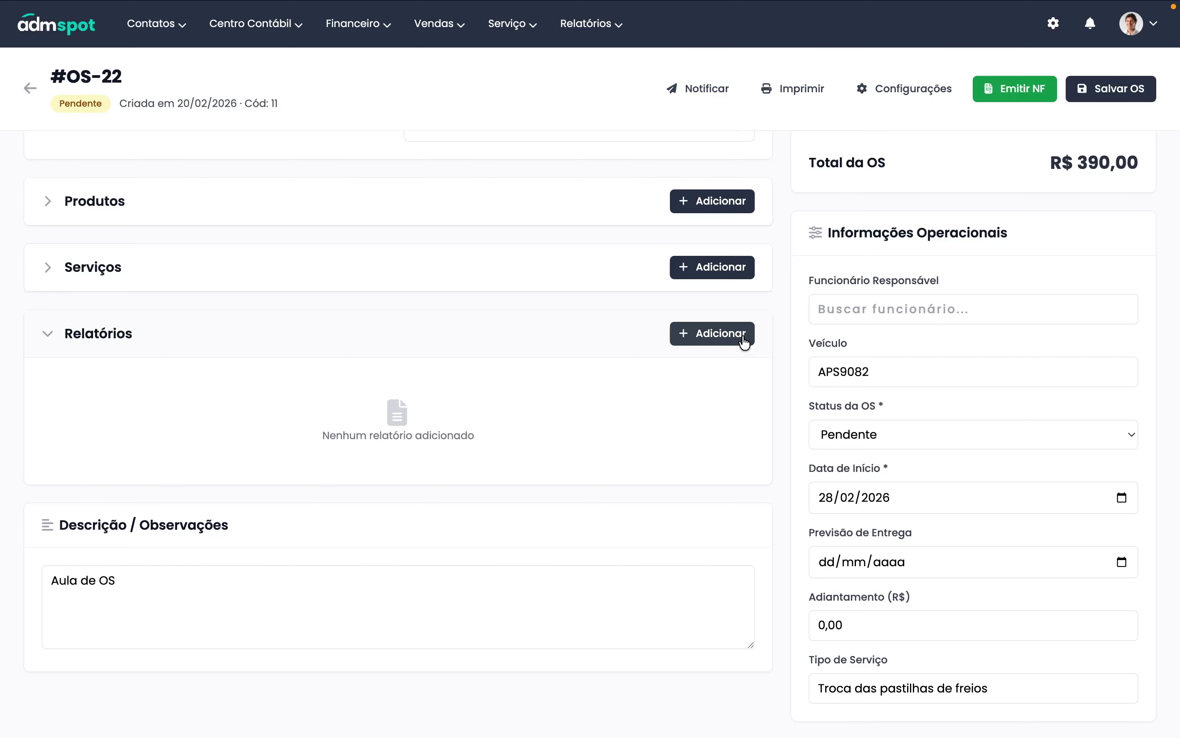
click(720, 337)
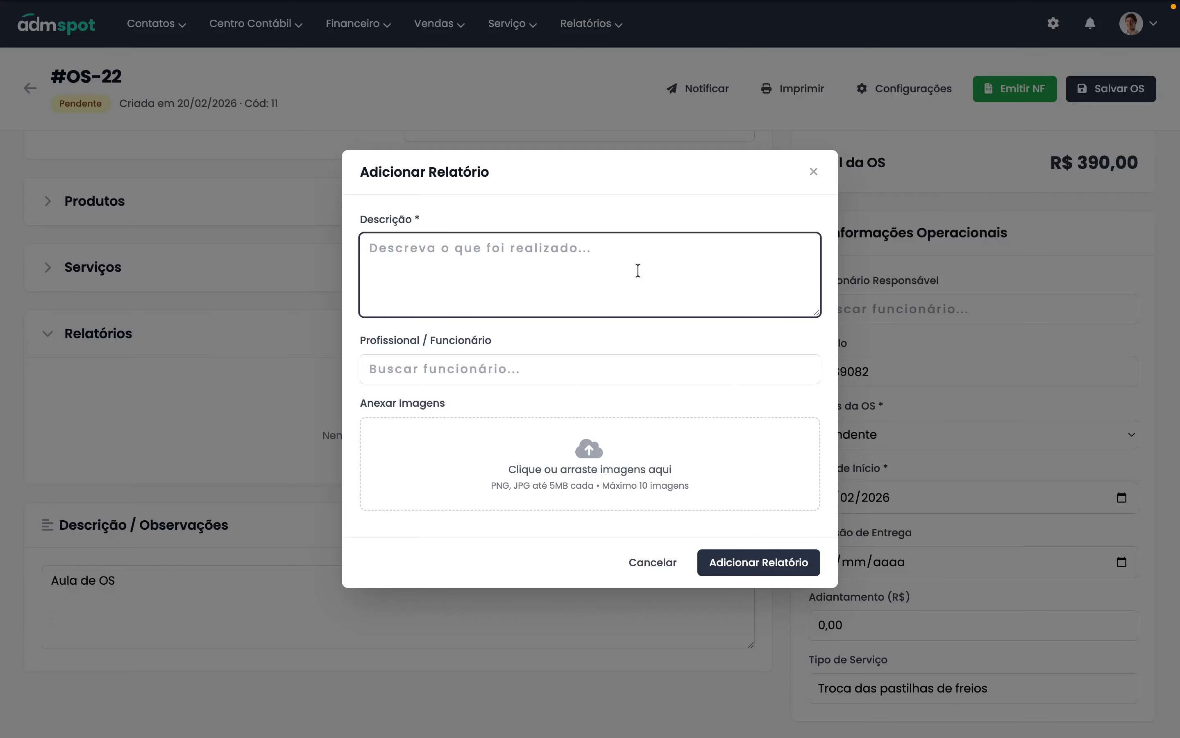
text(Sera prc)
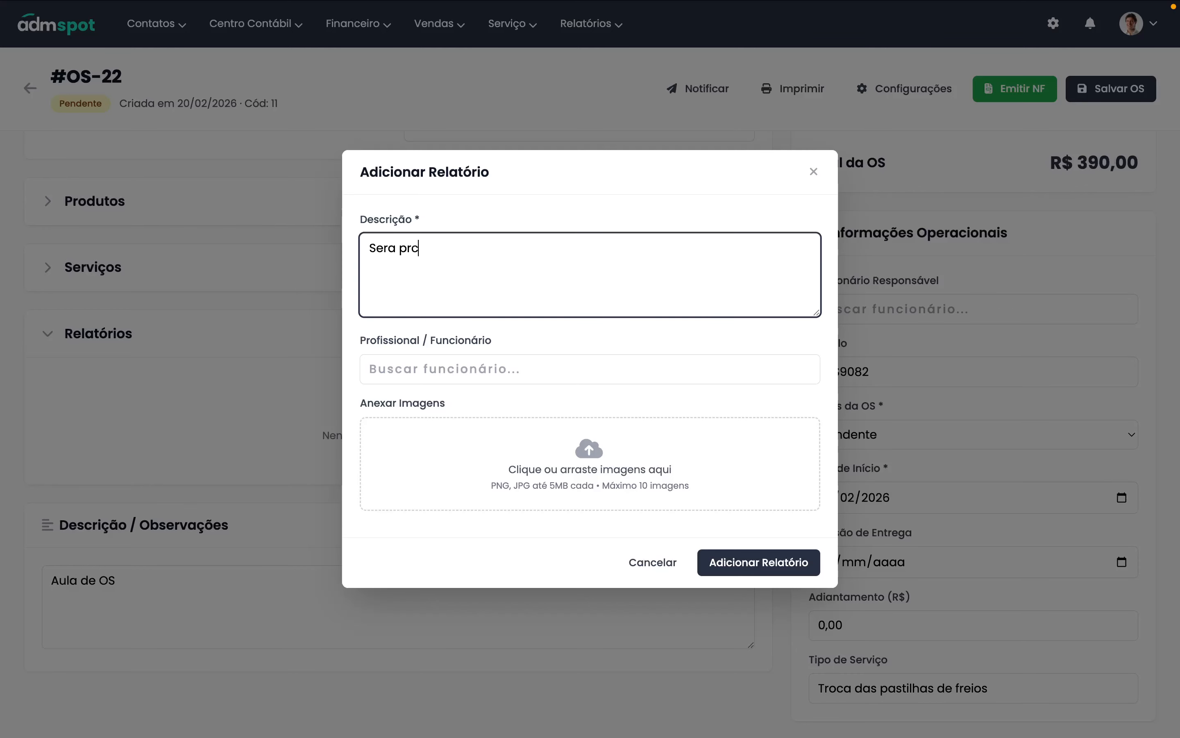
key(BackSpace)
text(eciso trocar o pneu da fente)
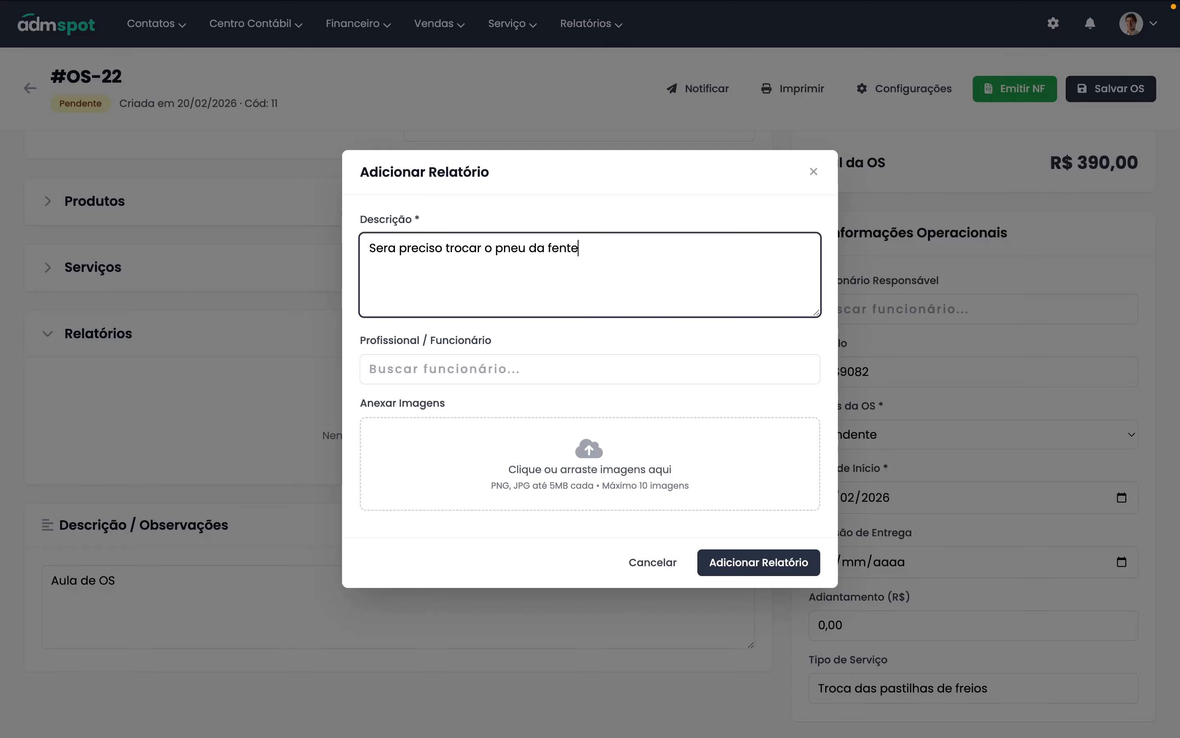
key(Tab)
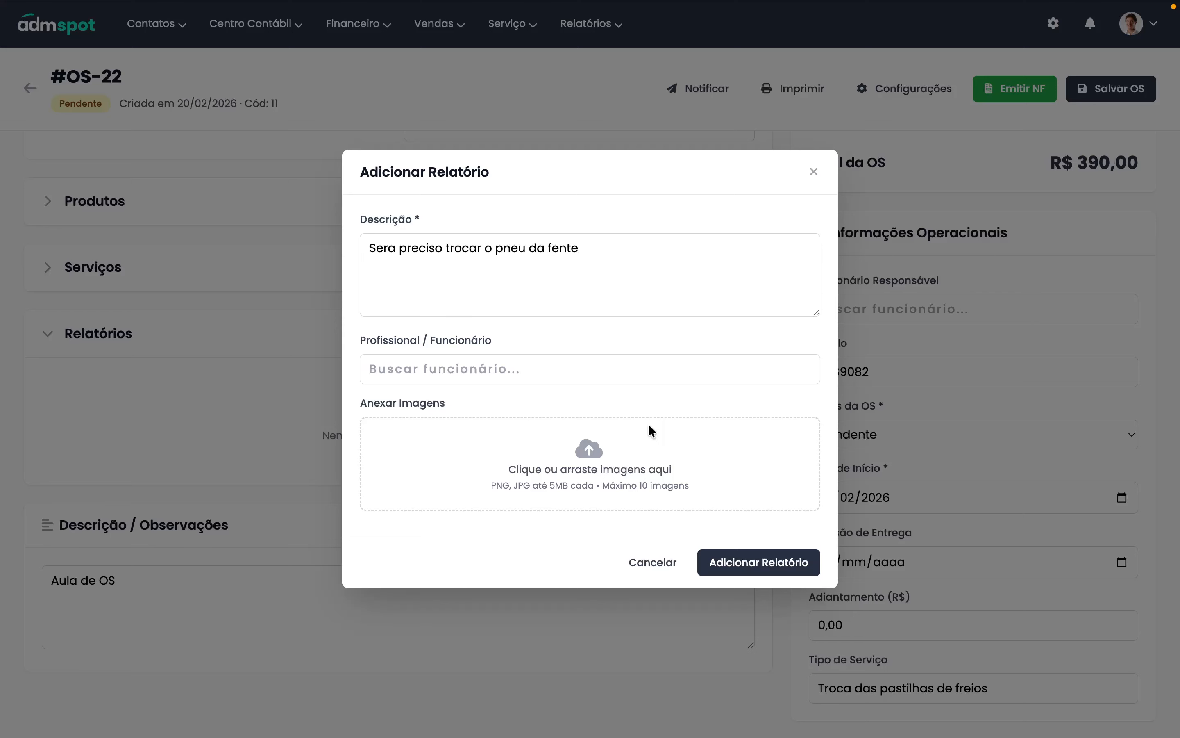
key(shift+Tab)
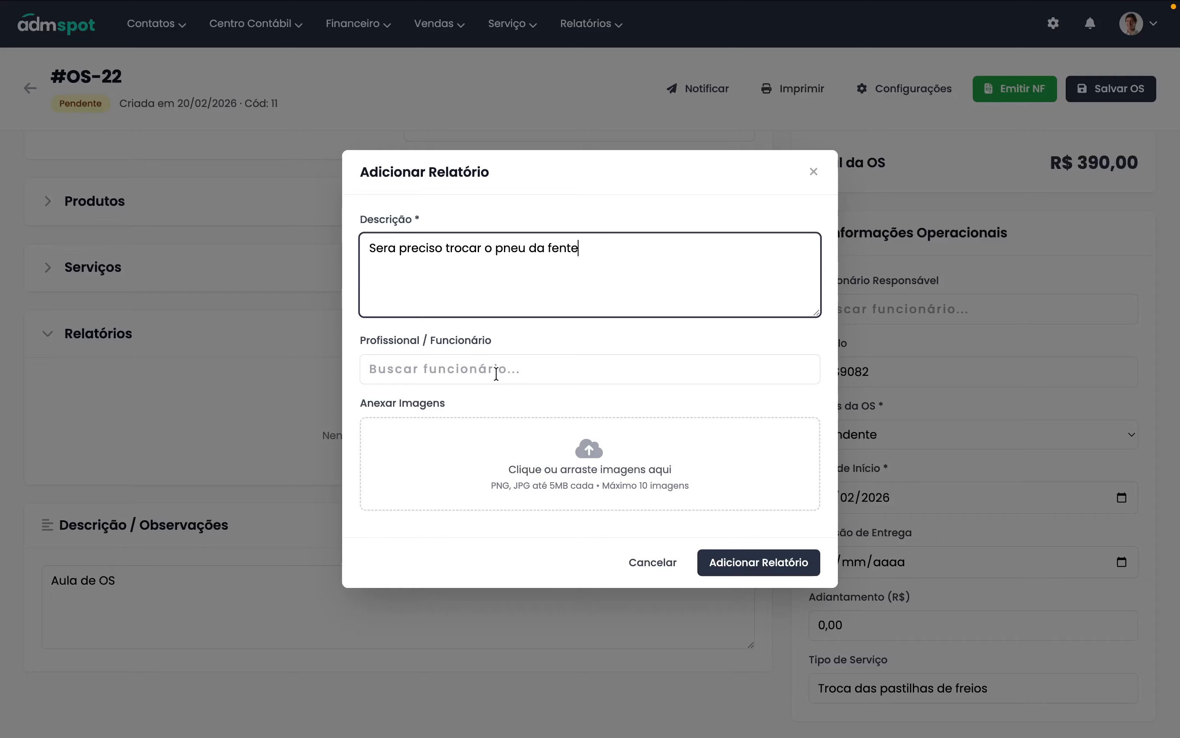
- Attach the tyre photo to the report and save it
click(497, 374)
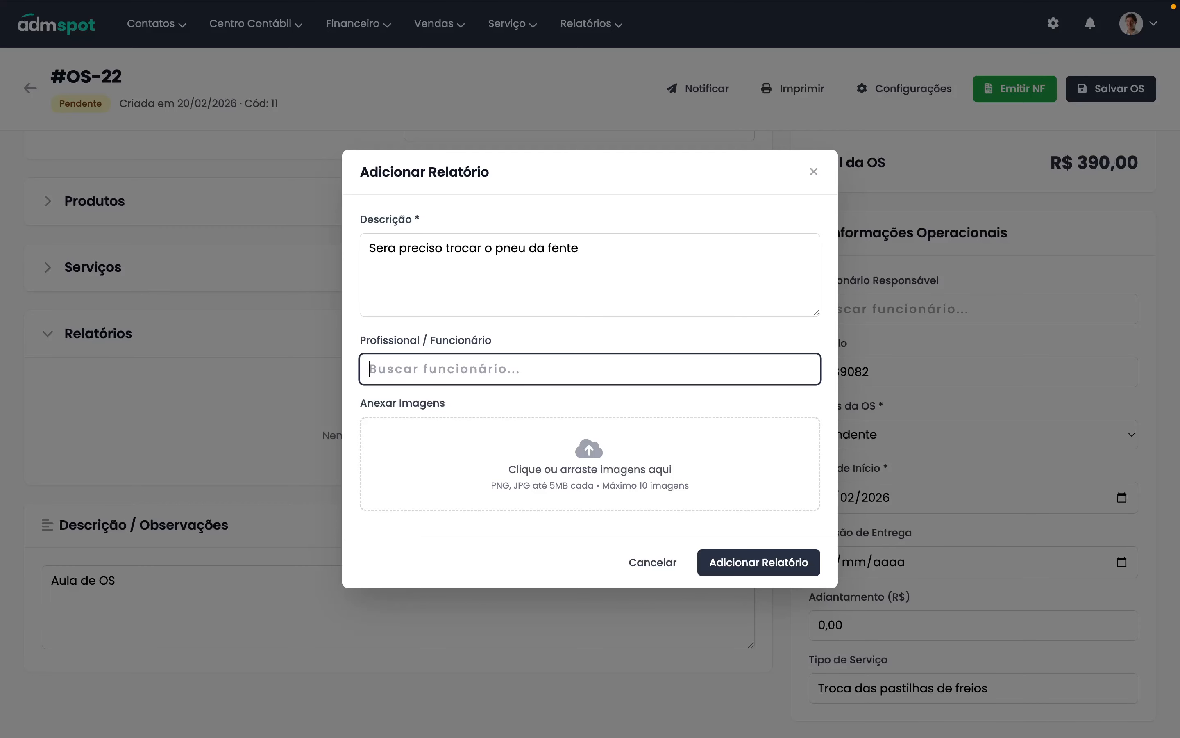
drag(1017, 317, 600, 454)
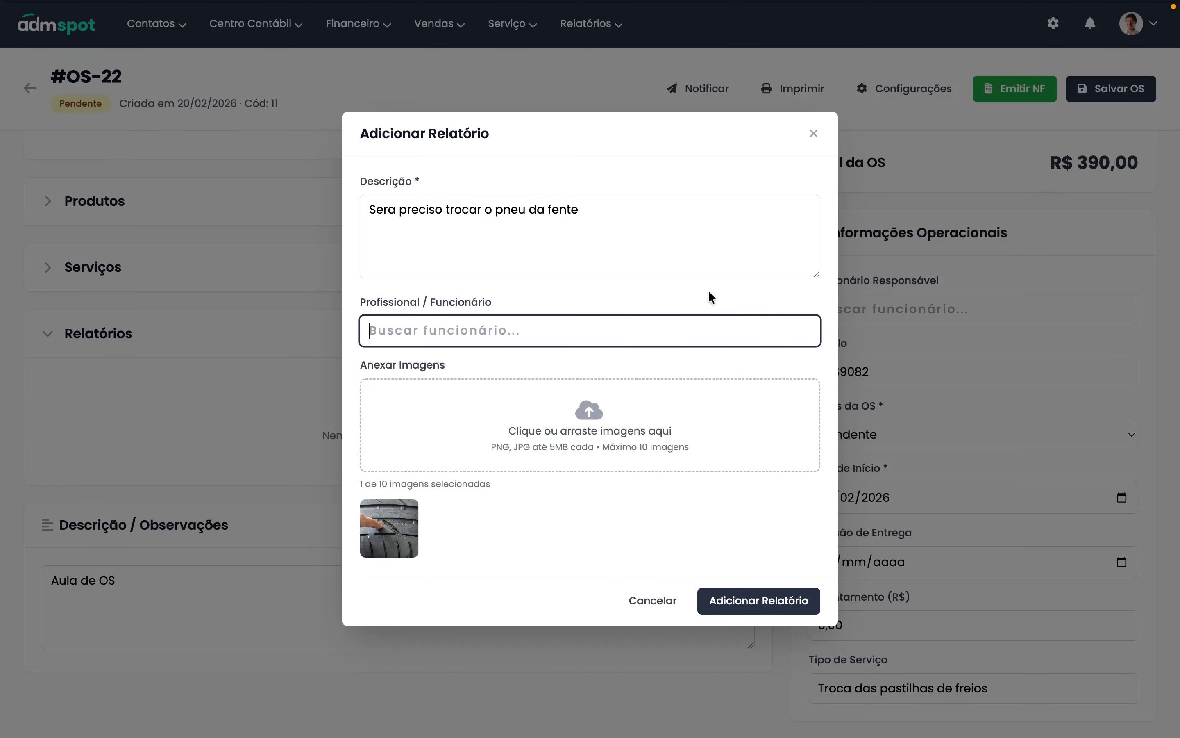
click(767, 607)
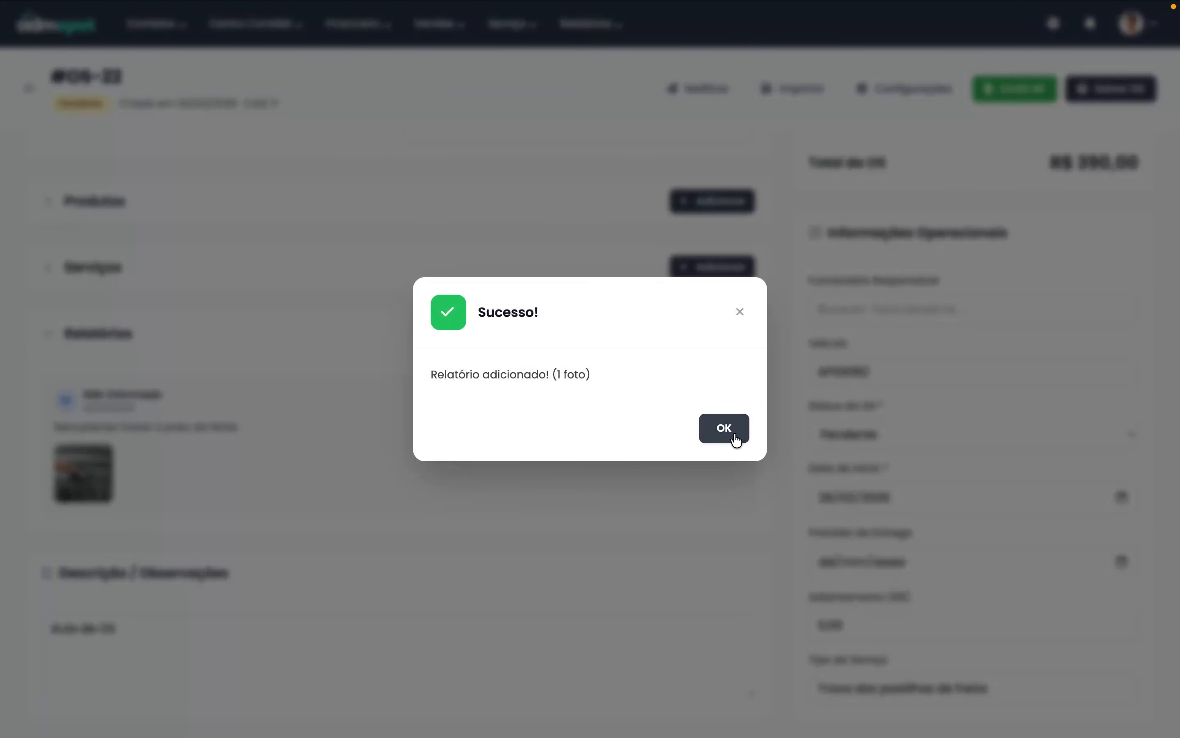
click(732, 436)
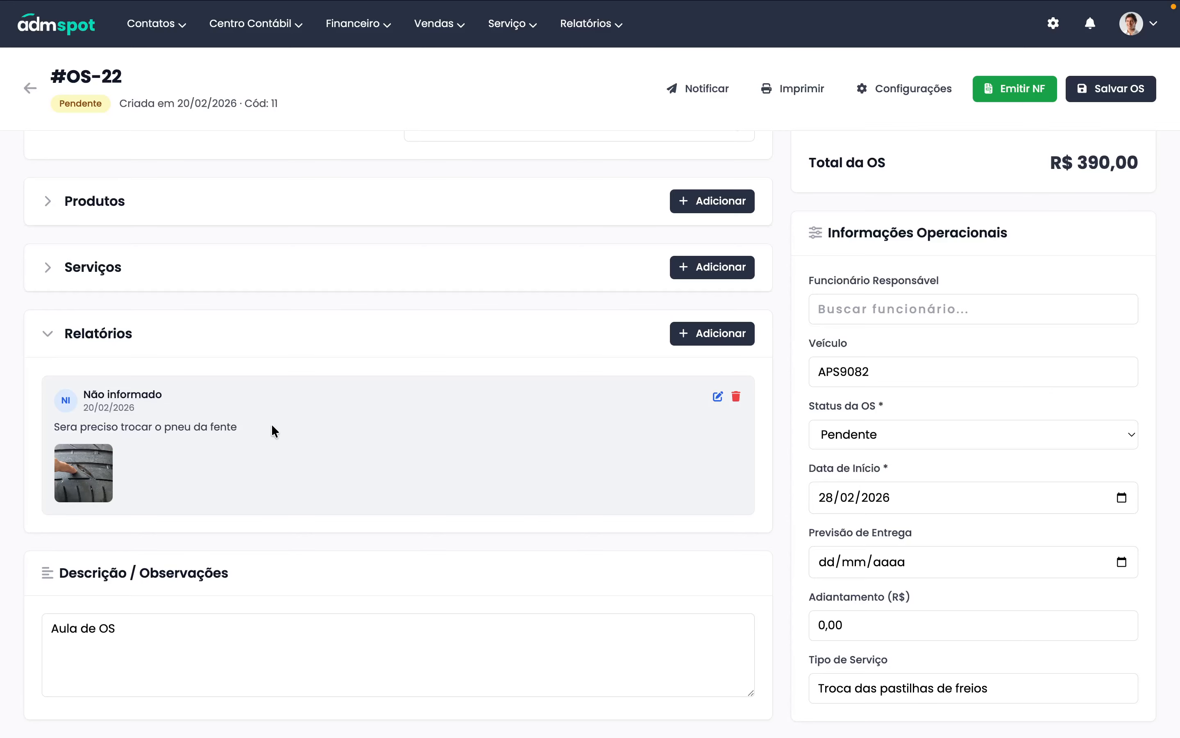
click(717, 397)
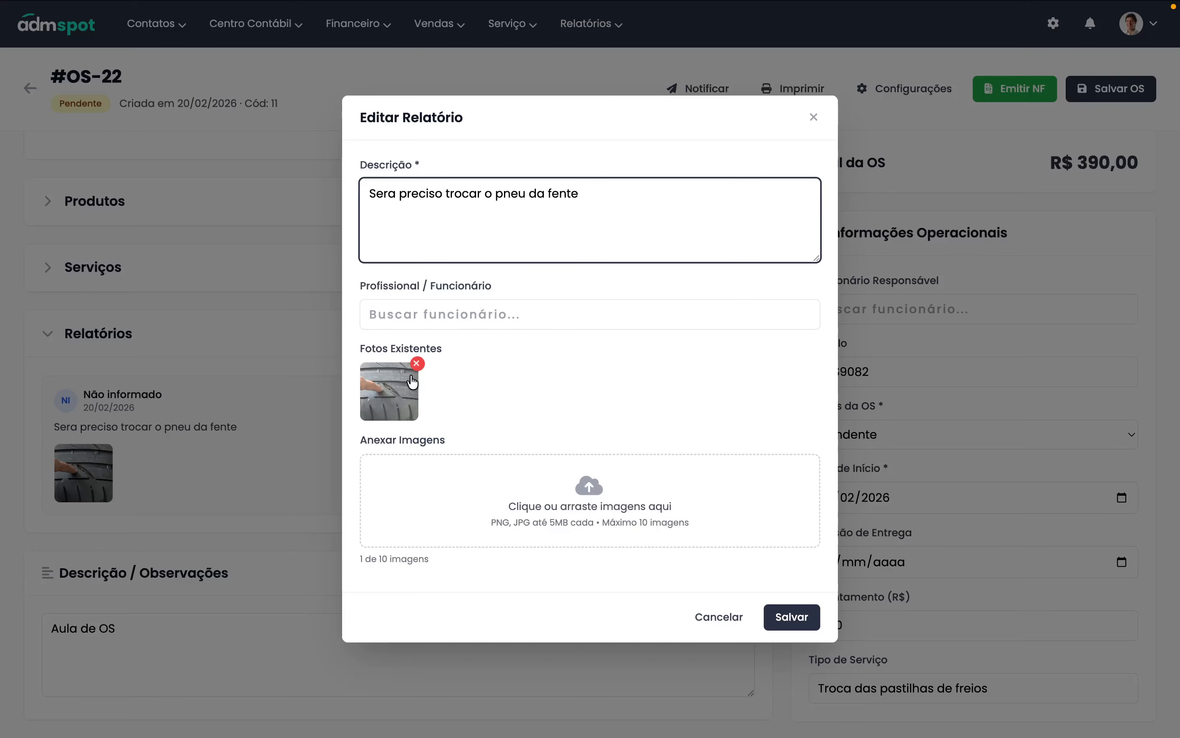
click(817, 120)
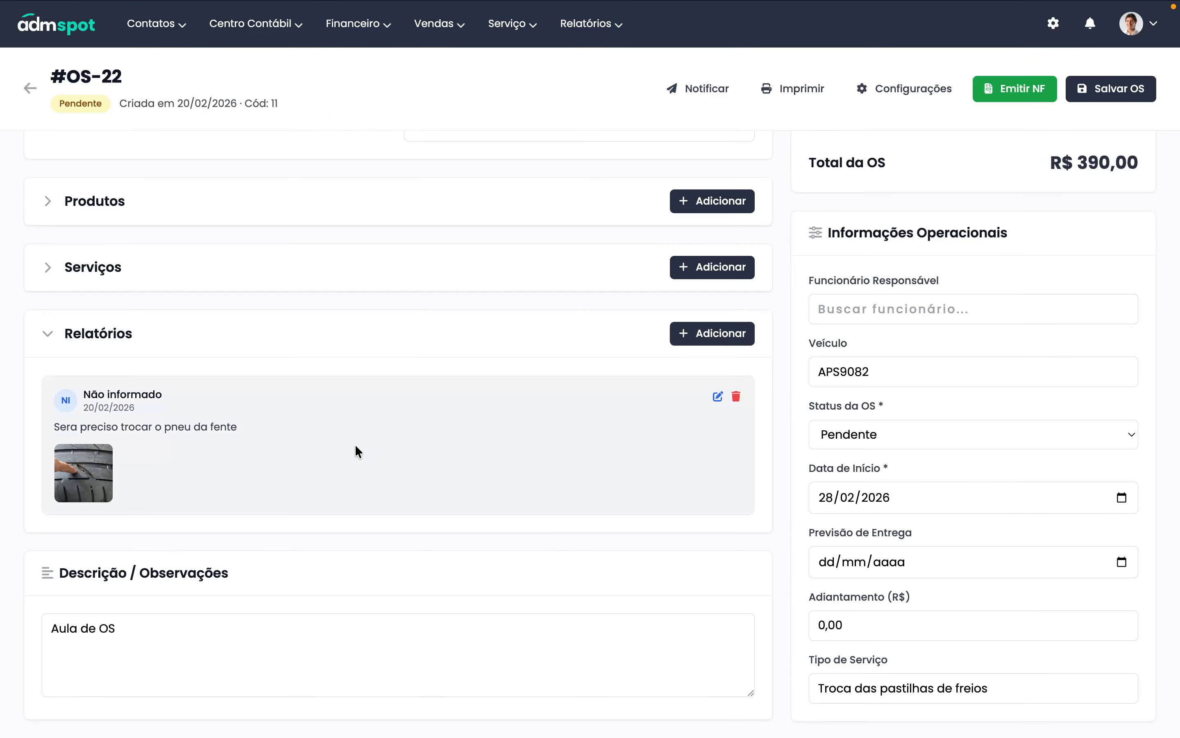
scroll(356, 451, down, 2)
click(193, 554)
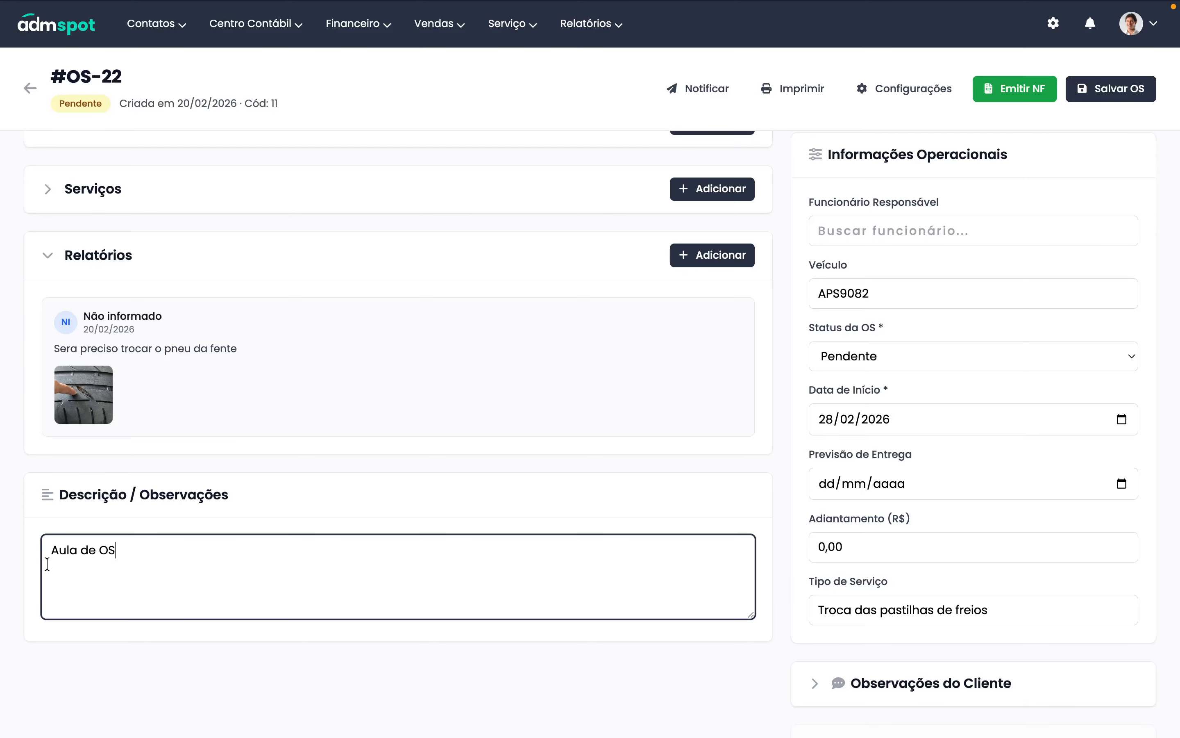
key(ctrl+a)
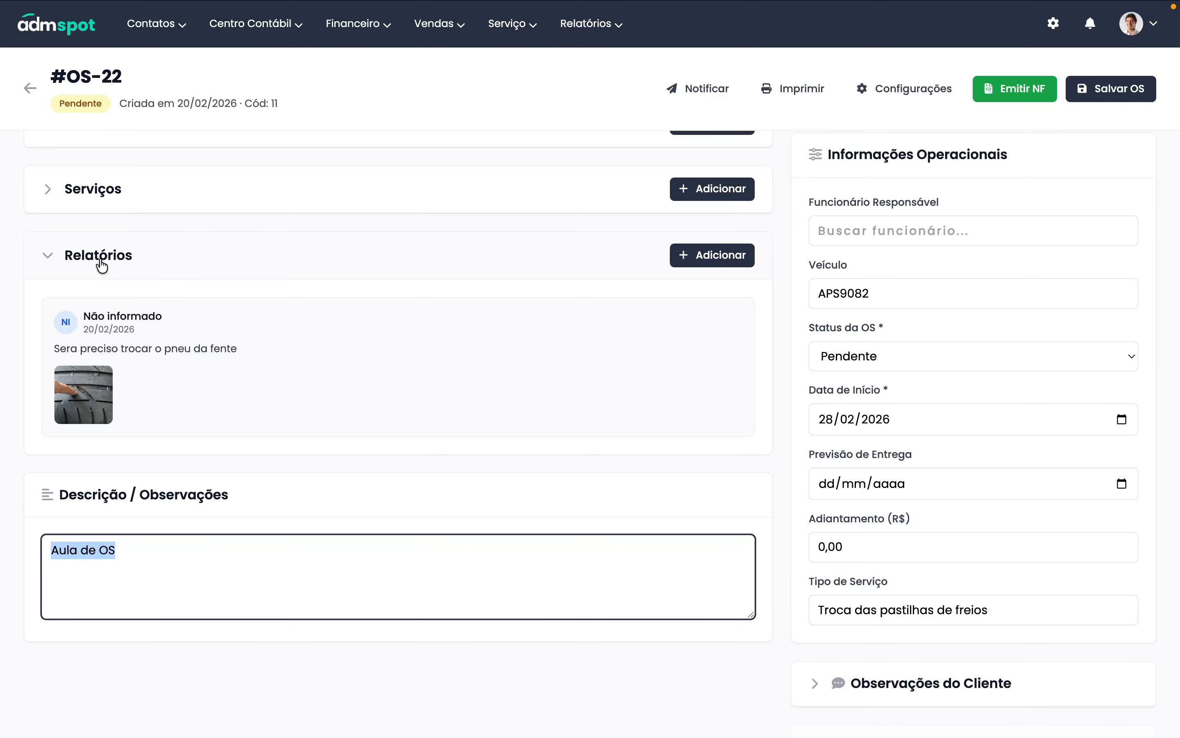
click(714, 256)
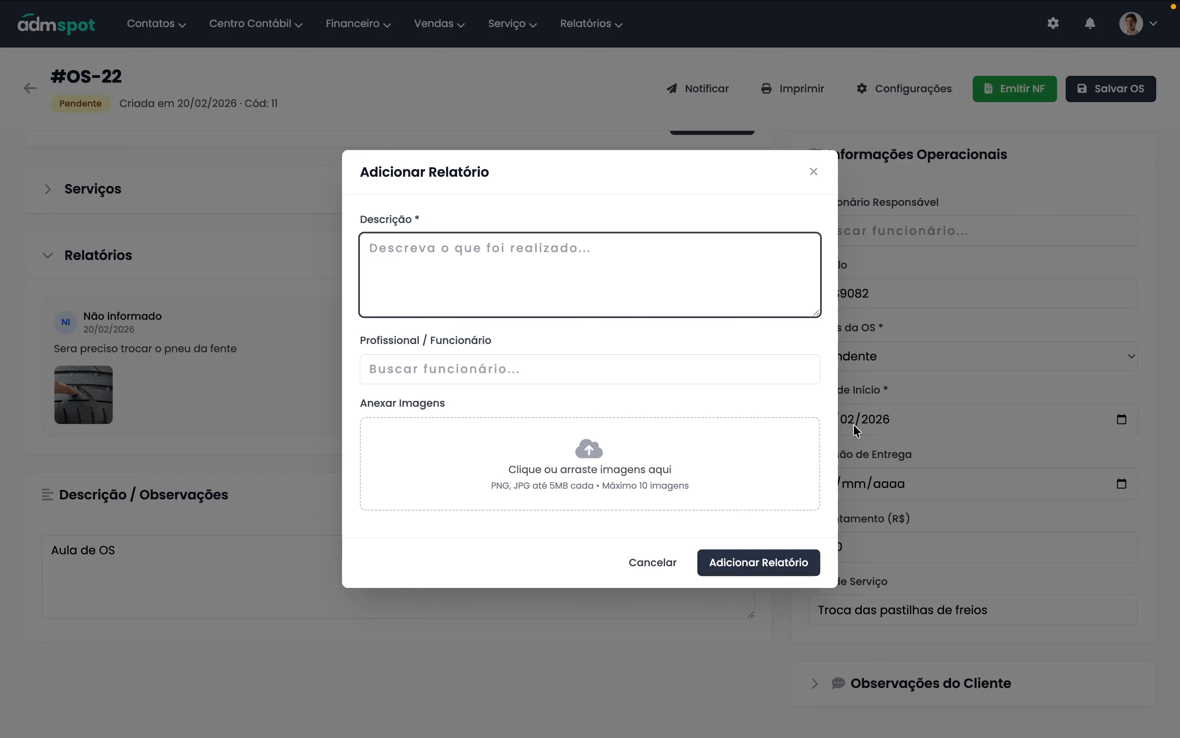
click(813, 172)
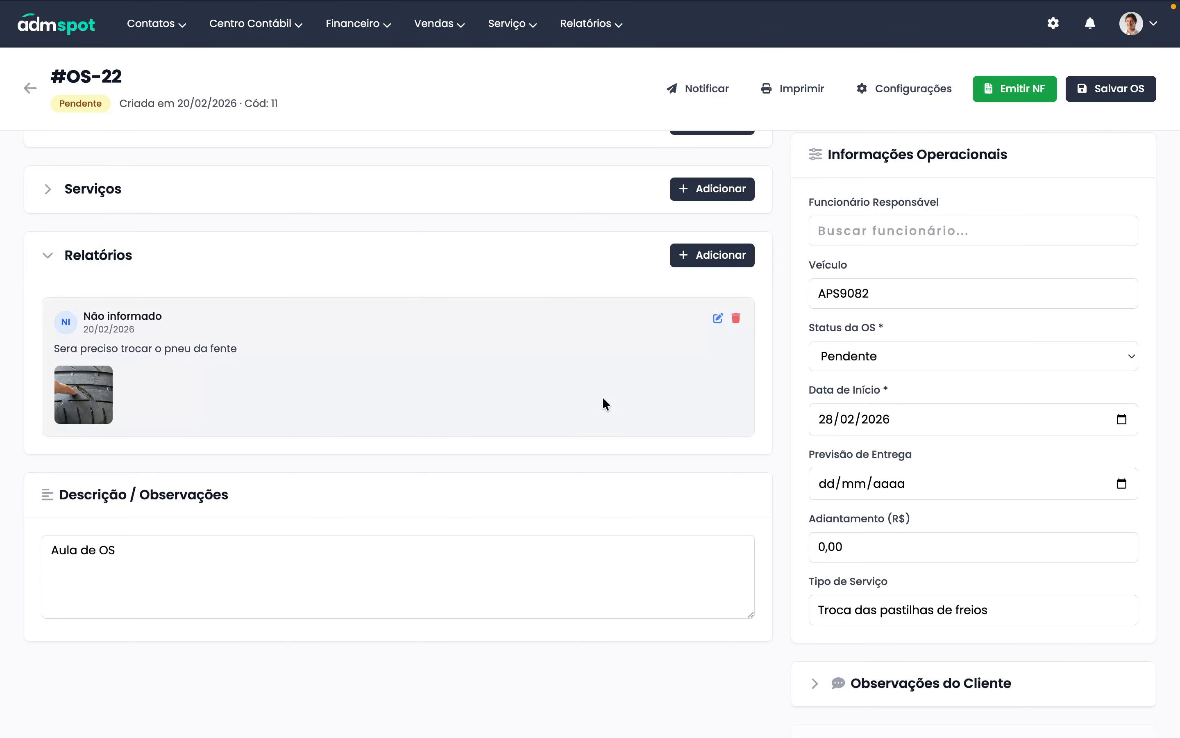
click(122, 280)
scroll(213, 395, down, 2)
scroll(264, 414, up, 10)
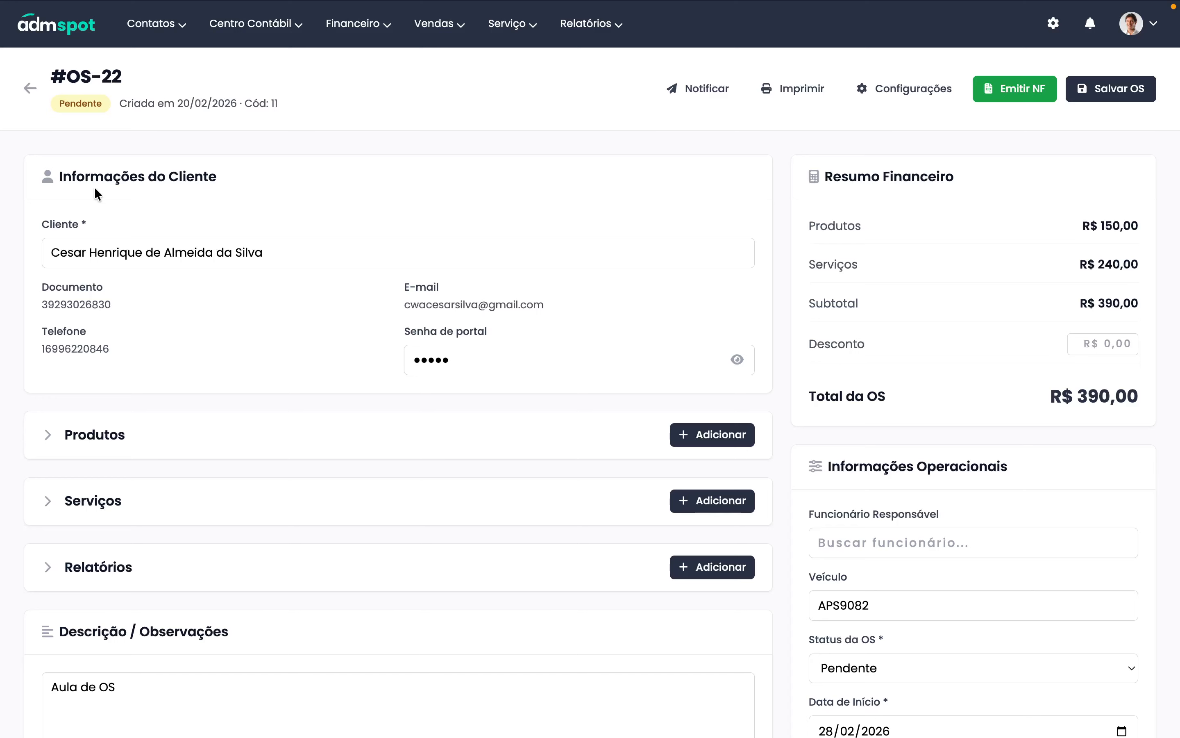
drag(58, 181, 217, 192)
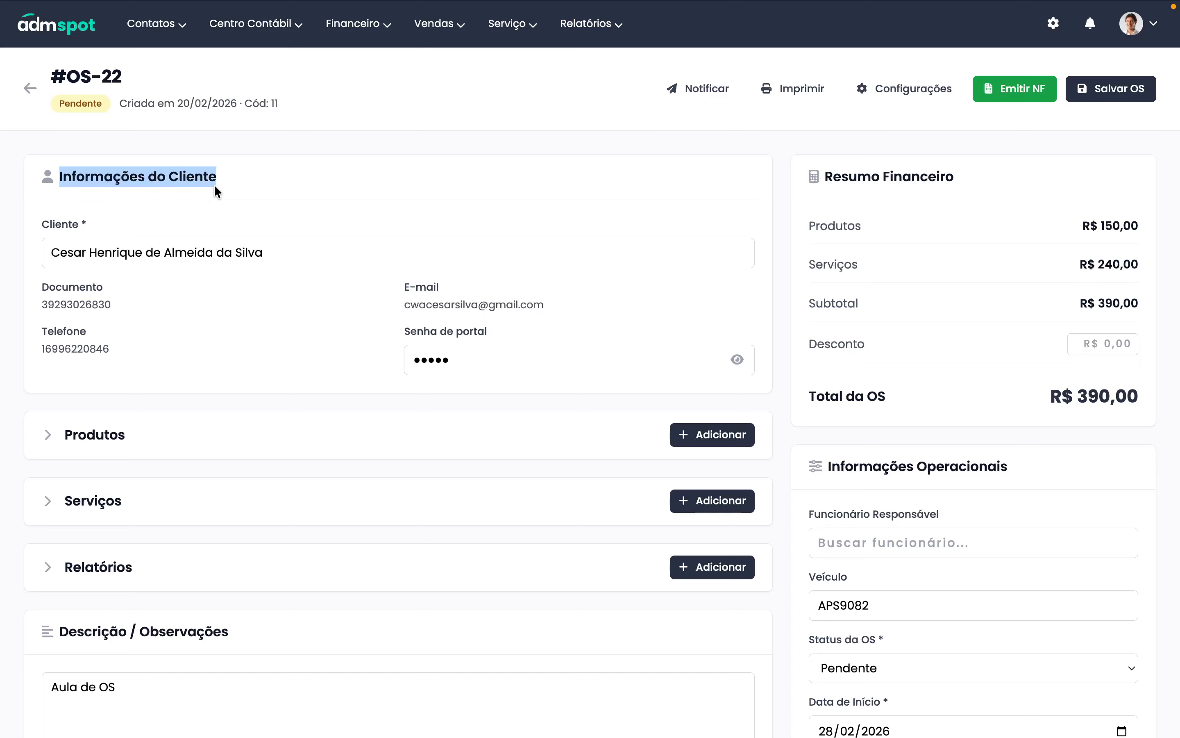
click(102, 252)
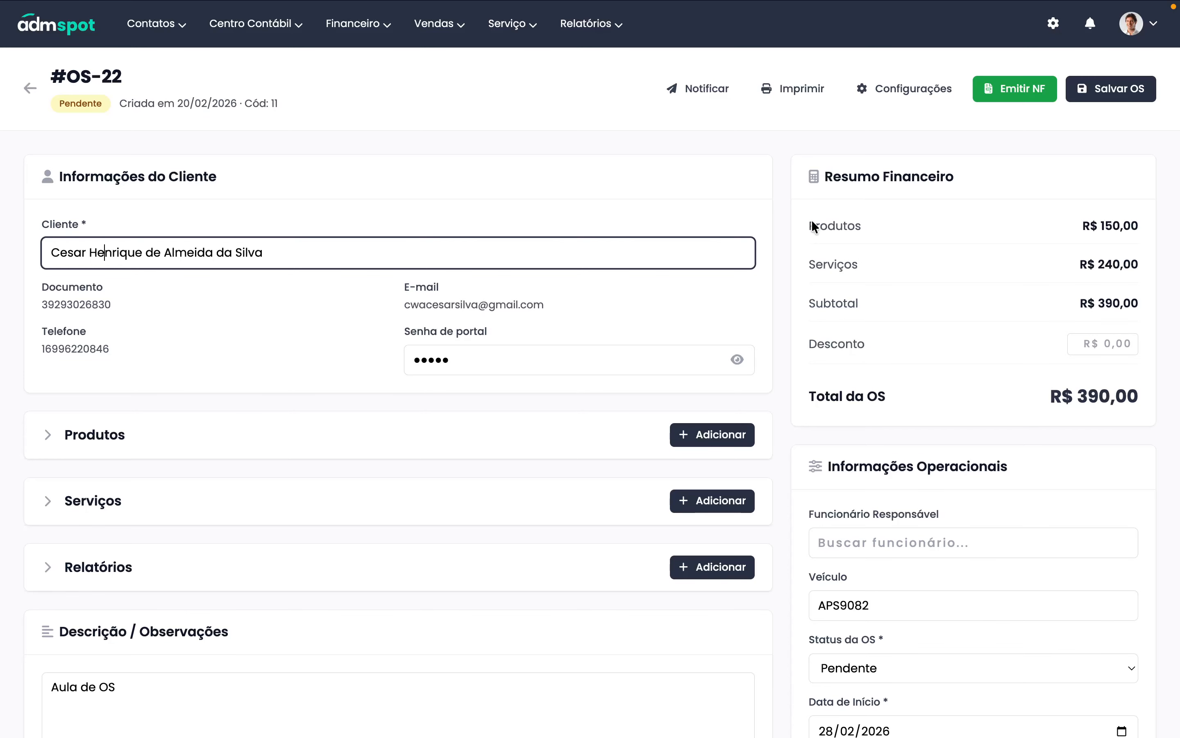
click(779, 94)
scroll(734, 302, down, 5)
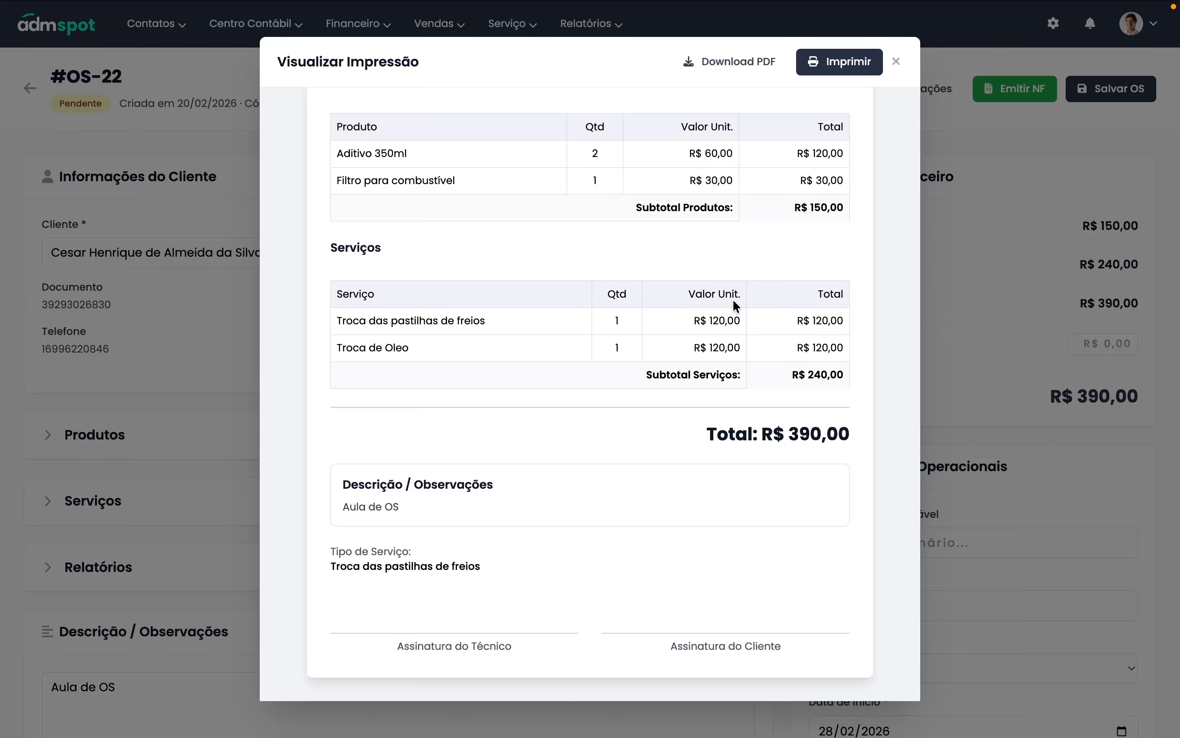
scroll(734, 302, up, 5)
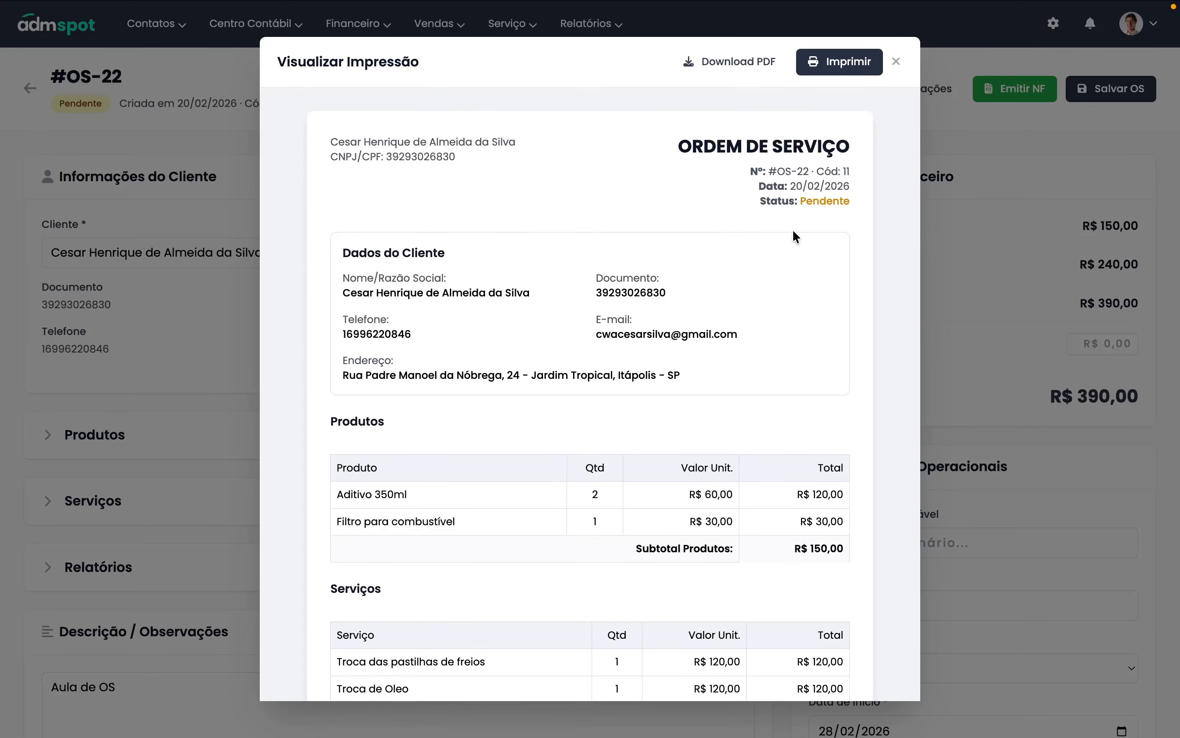
click(895, 63)
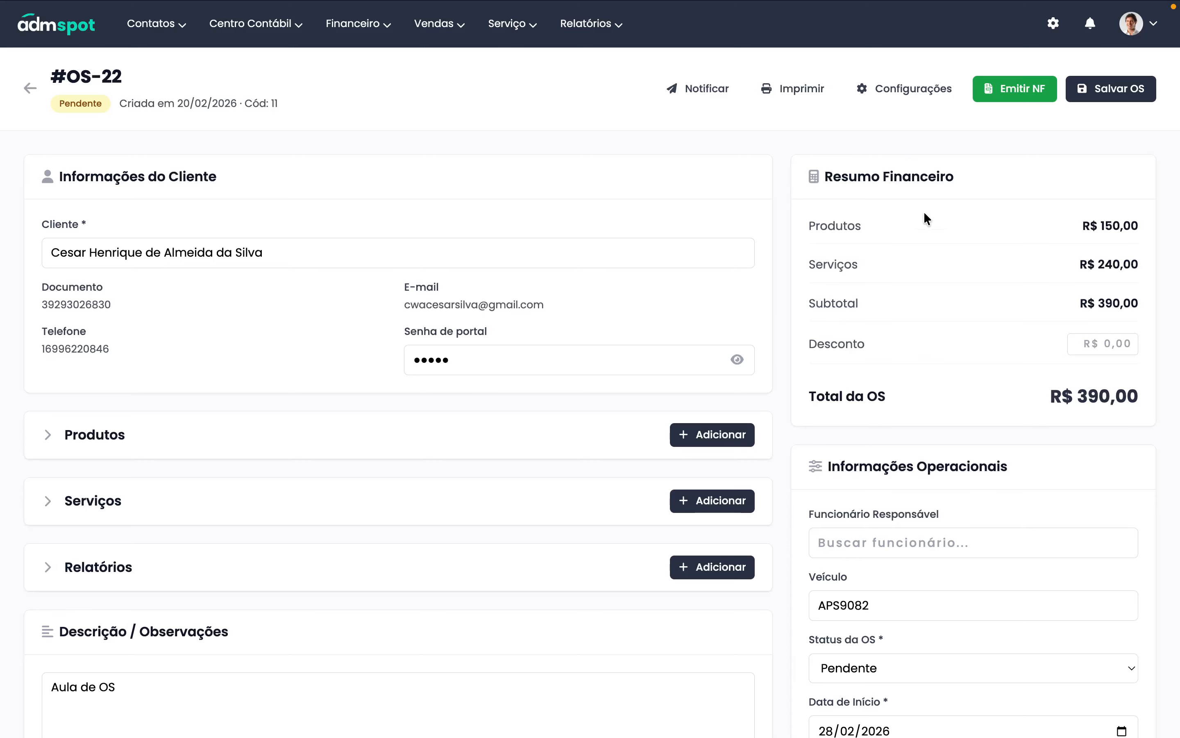
scroll(883, 461, down, 6)
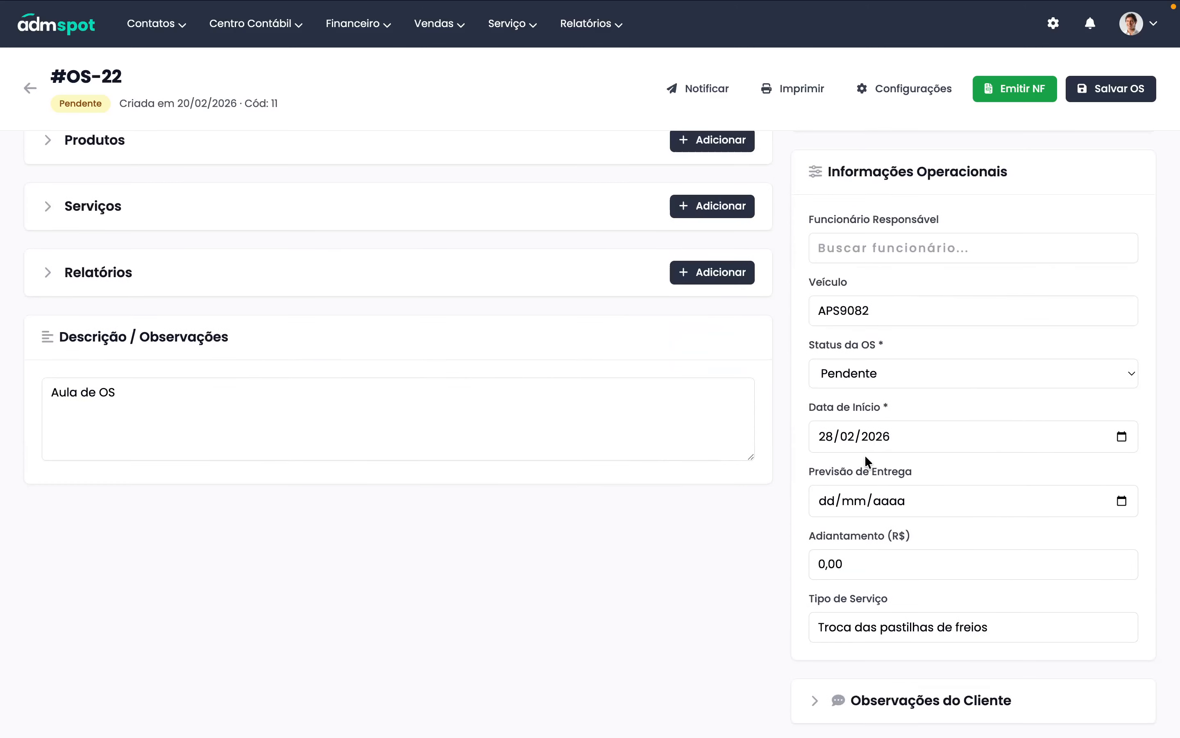
- Keep the OS status at Pendente and save the service order
click(891, 372)
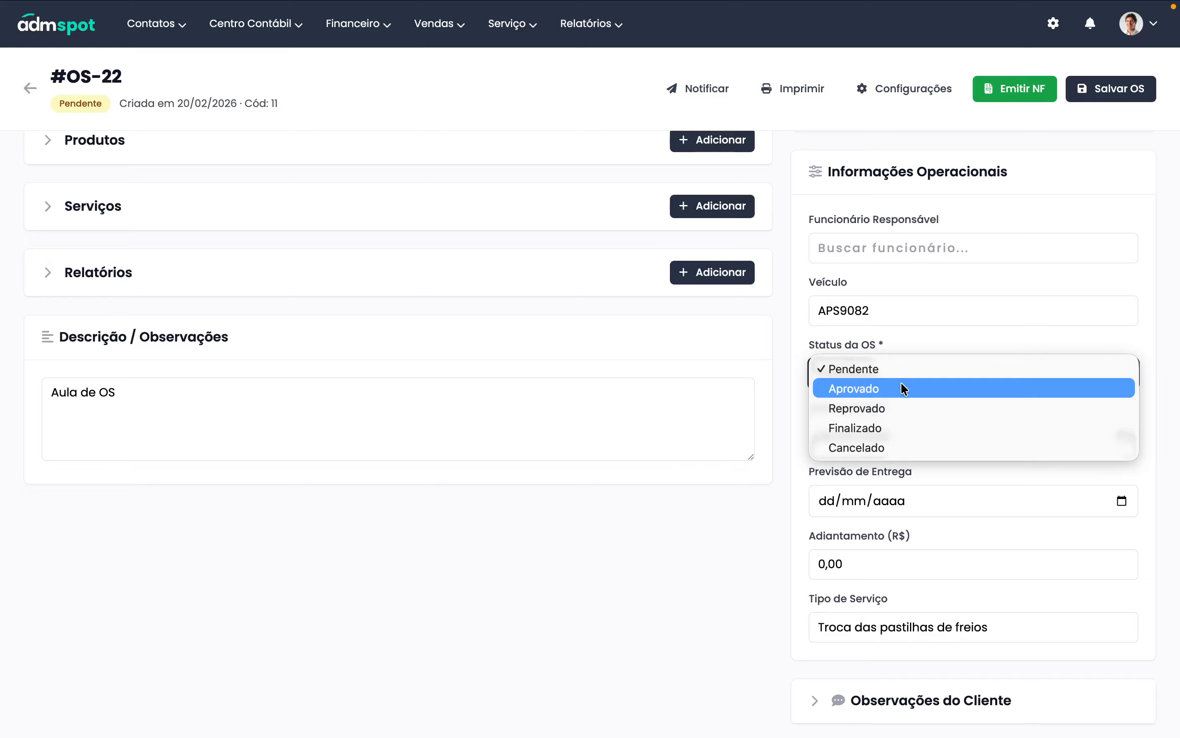
click(1139, 228)
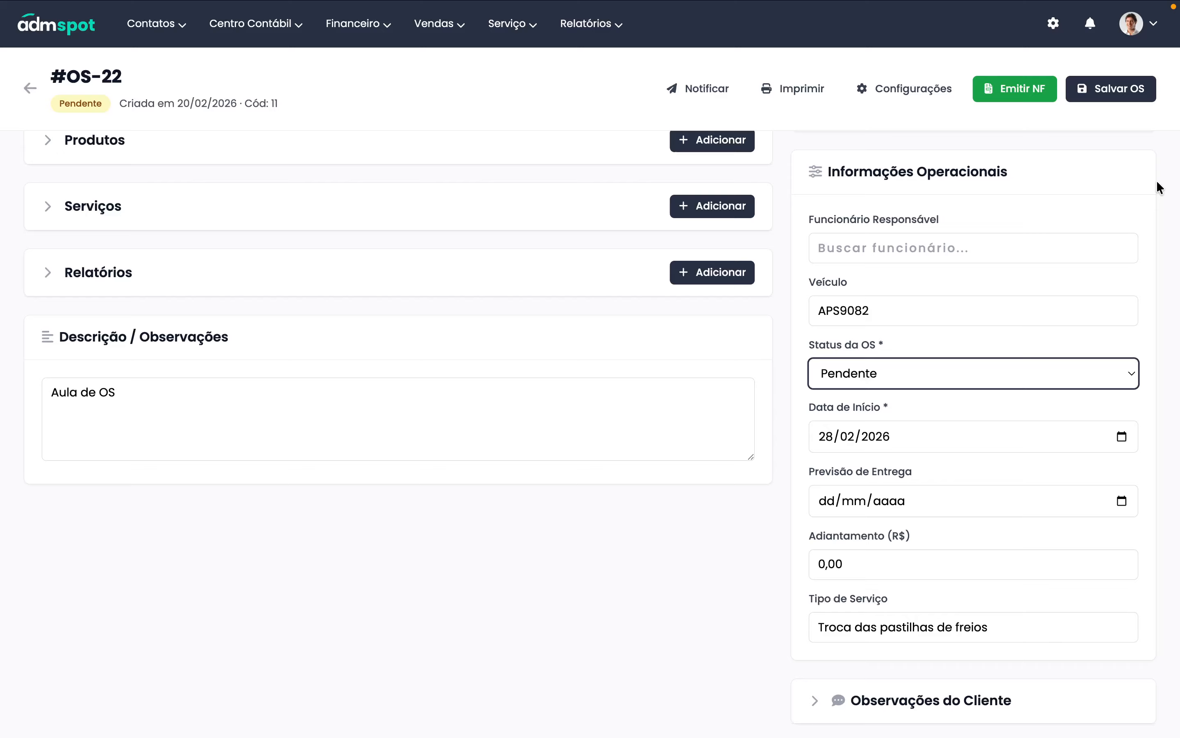
click(1132, 100)
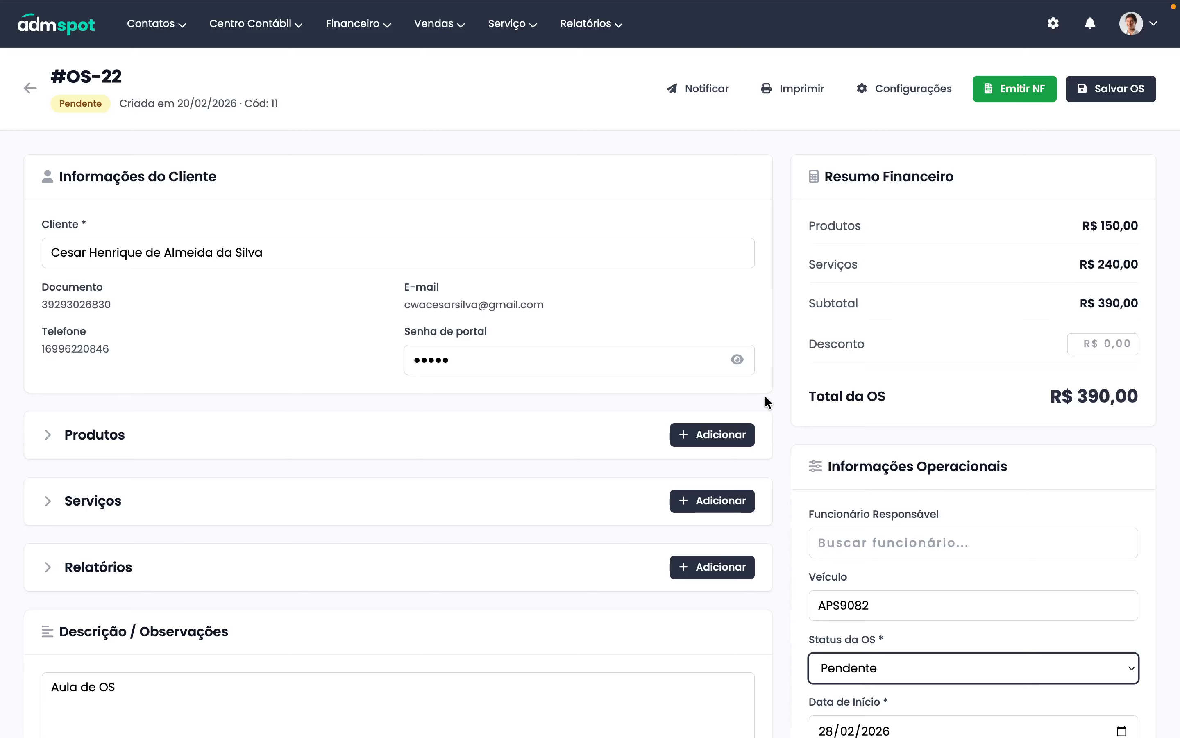
click(1102, 93)
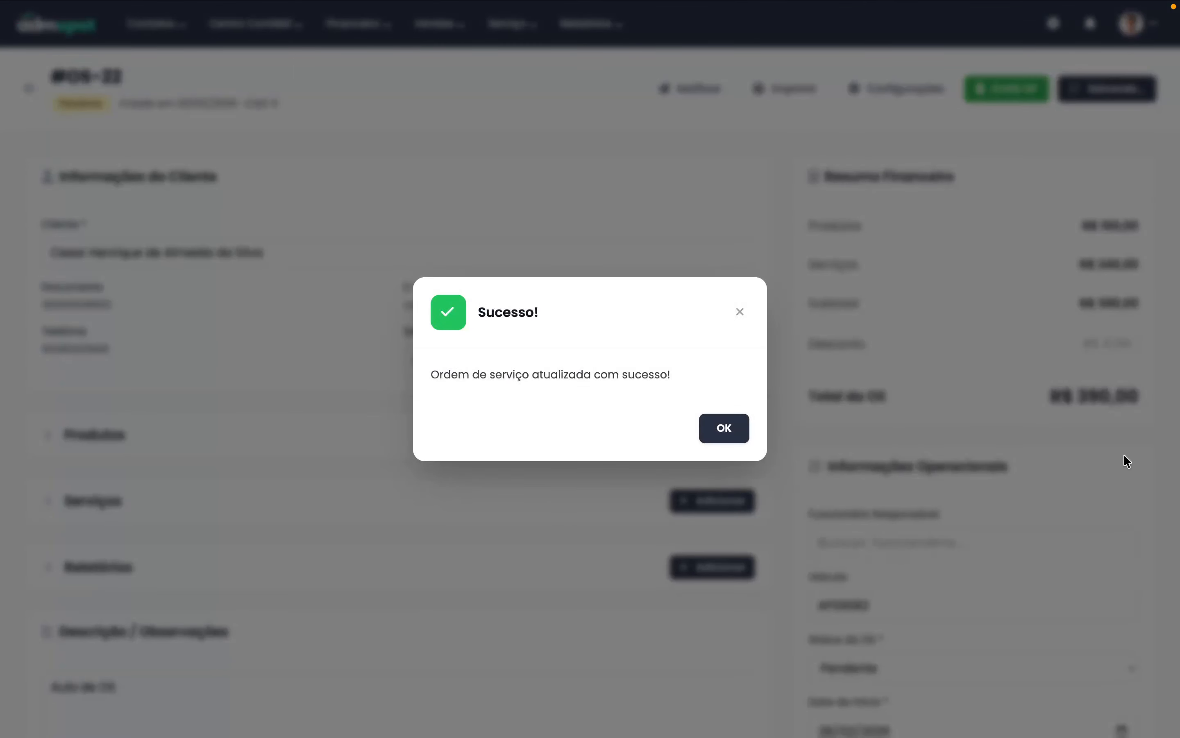
click(721, 428)
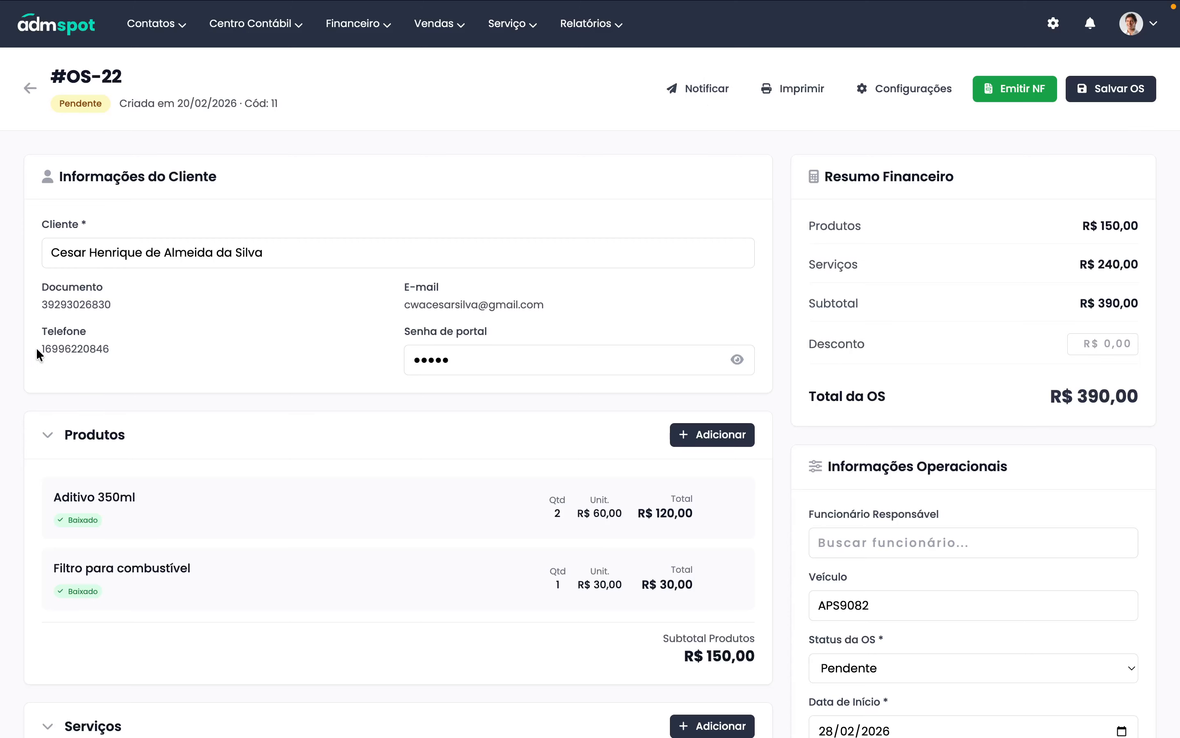
drag(38, 353, 153, 351)
- Copy the OS-22 client viewing link through Notificar > Copiar Link da OS
click(696, 95)
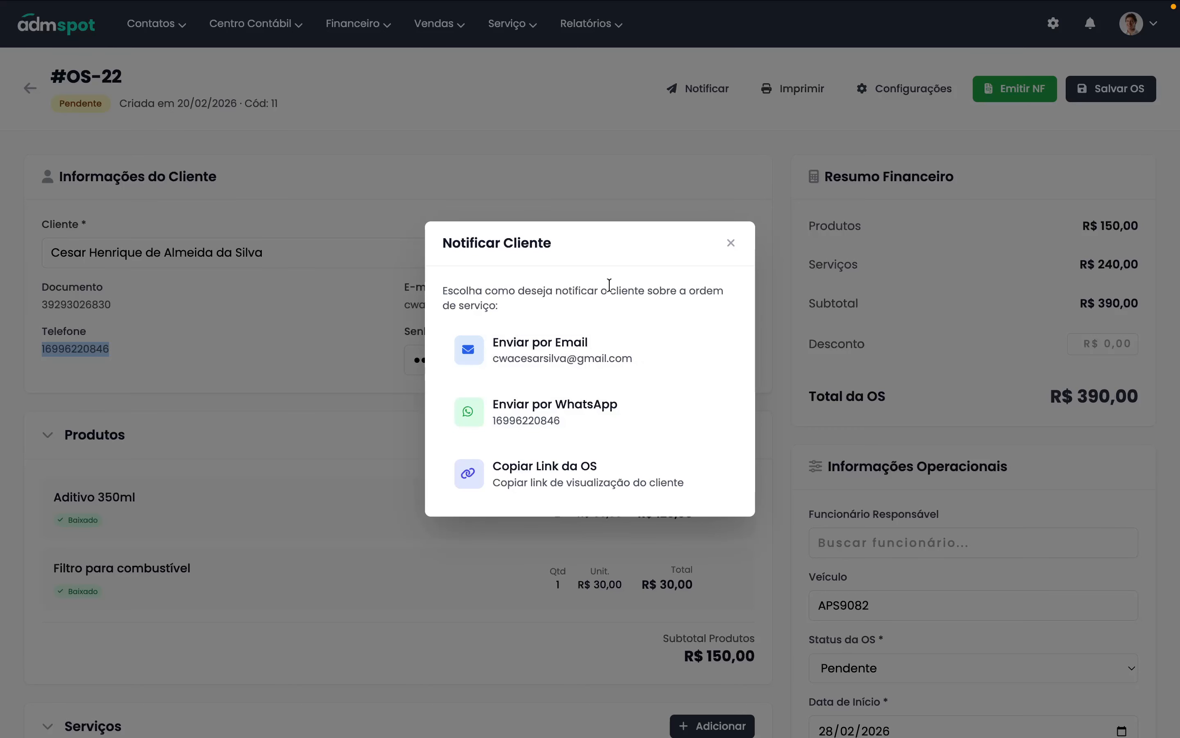
click(529, 479)
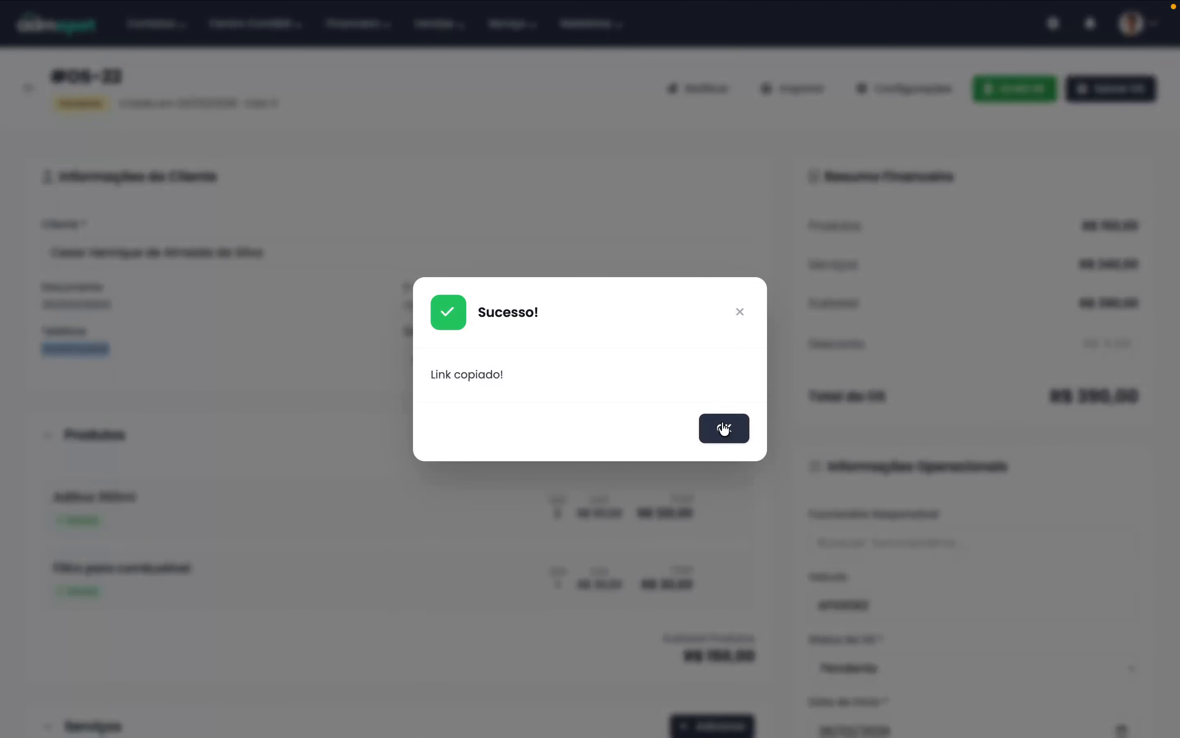
click(724, 430)
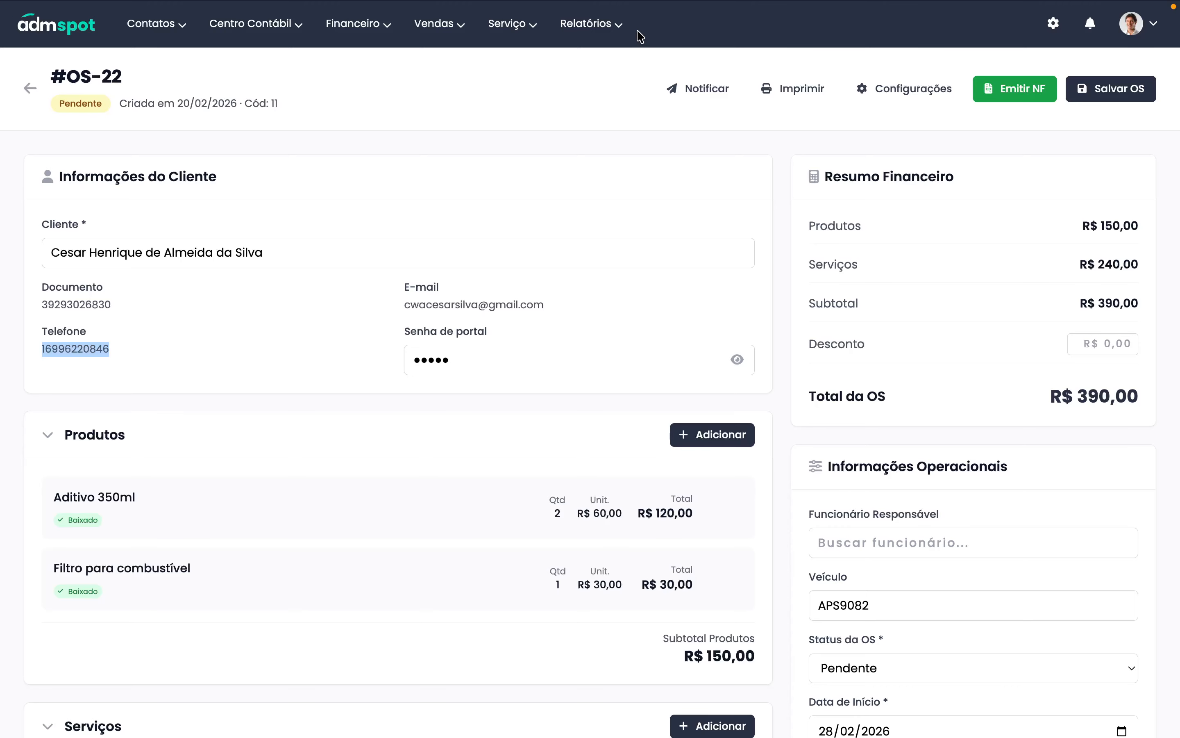
- Reveal the customer's portal password on the OS tab and enter it as the portal PIN
mouse_move(619, 2)
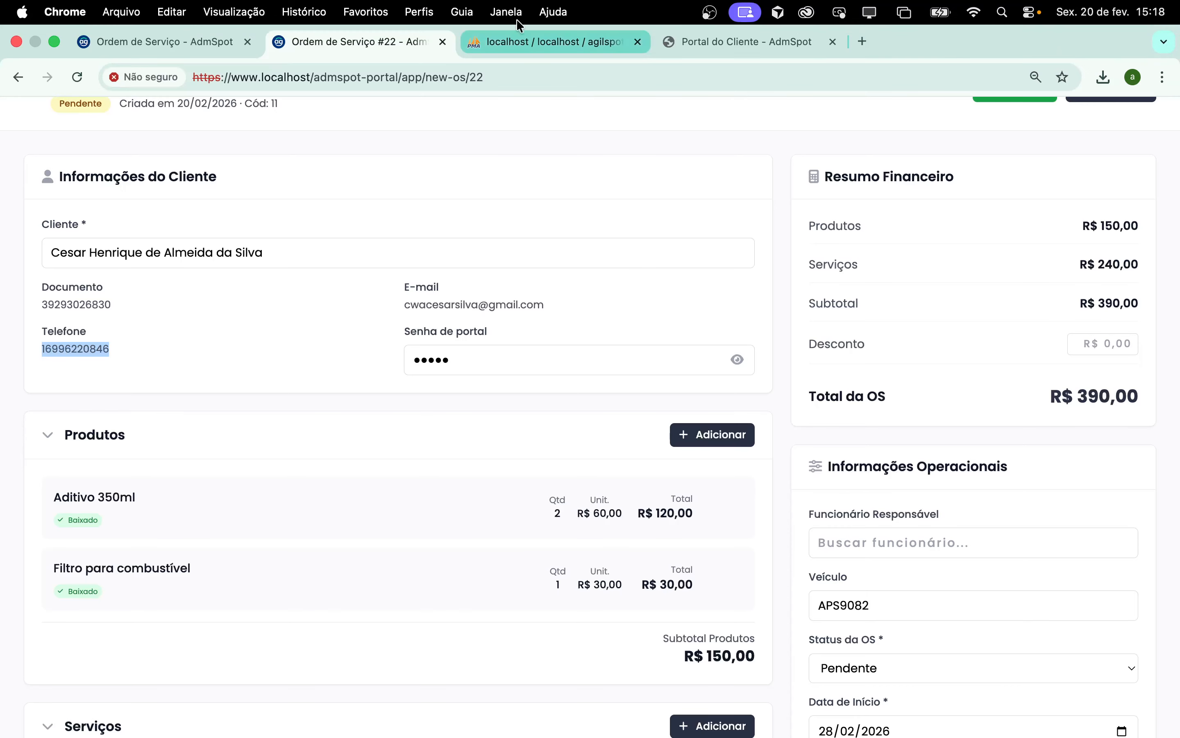
click(707, 47)
drag(713, 47, 541, 46)
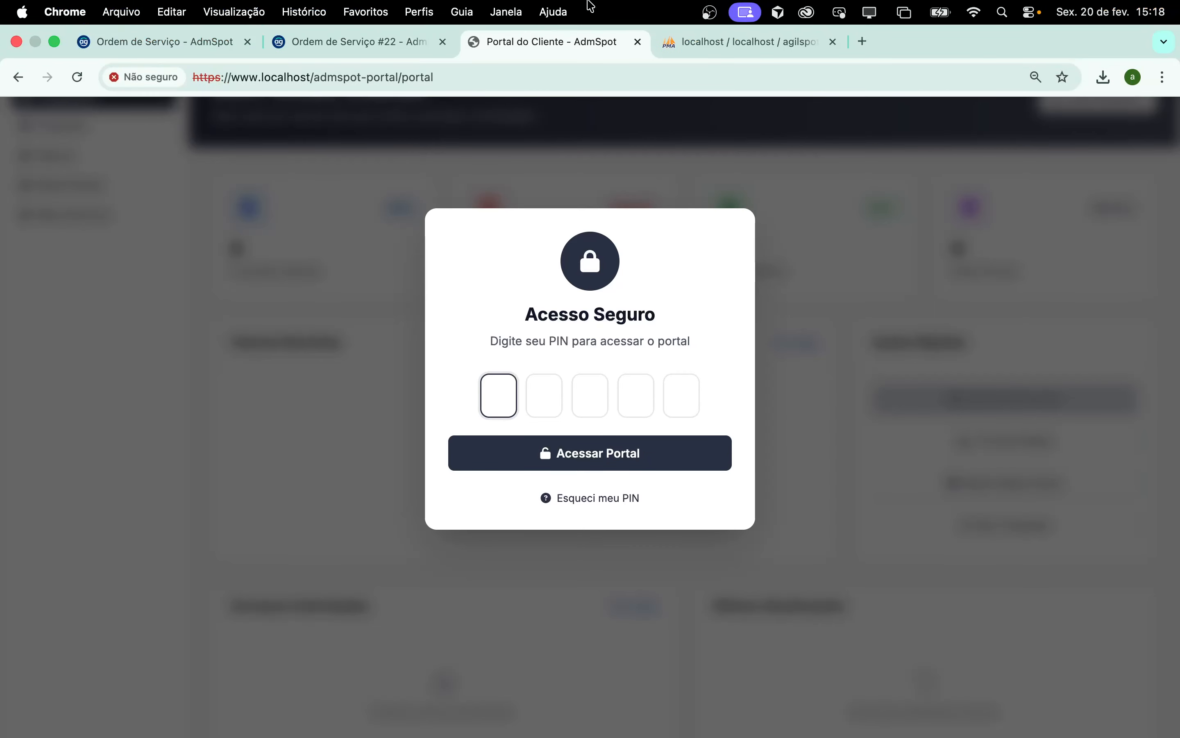
click(454, 42)
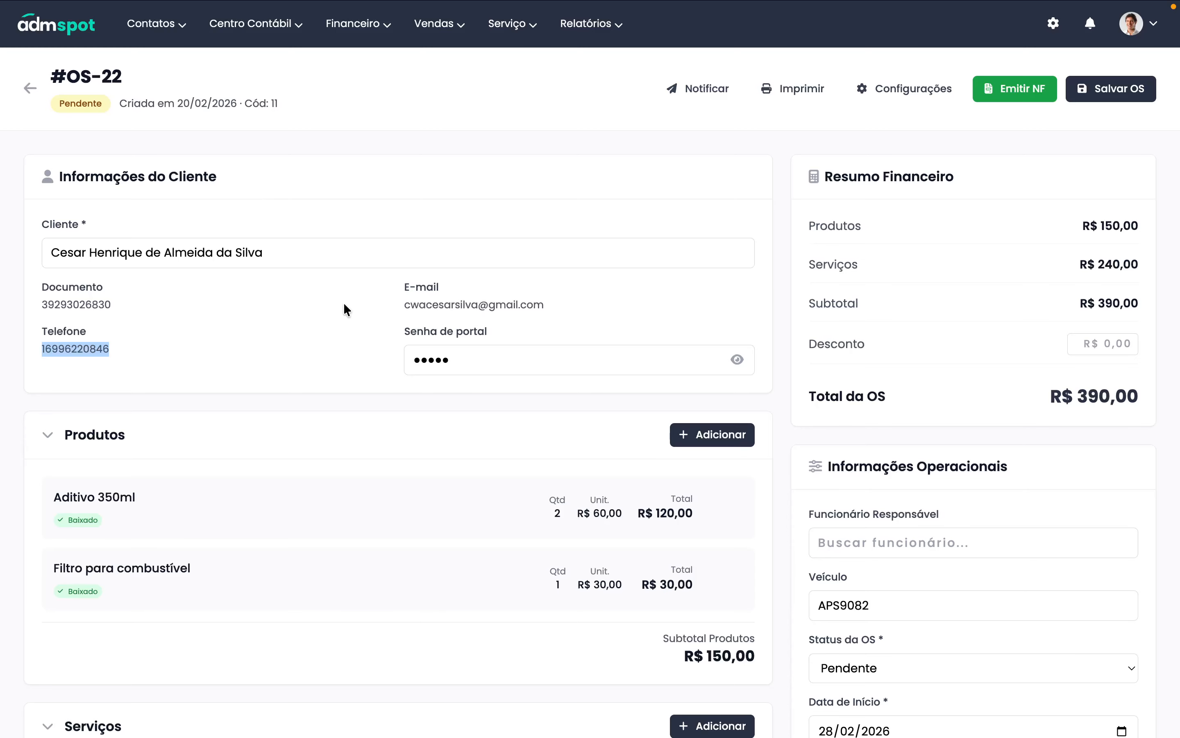
click(737, 362)
double_click(423, 360)
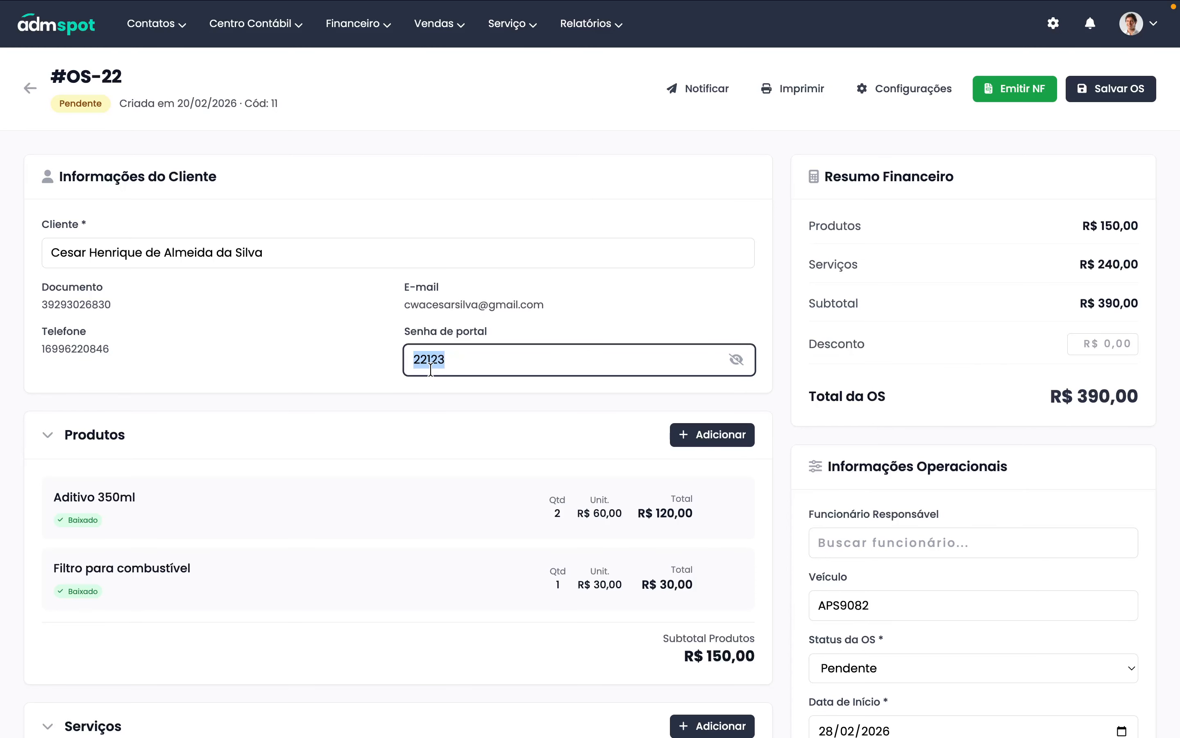
click(556, 41)
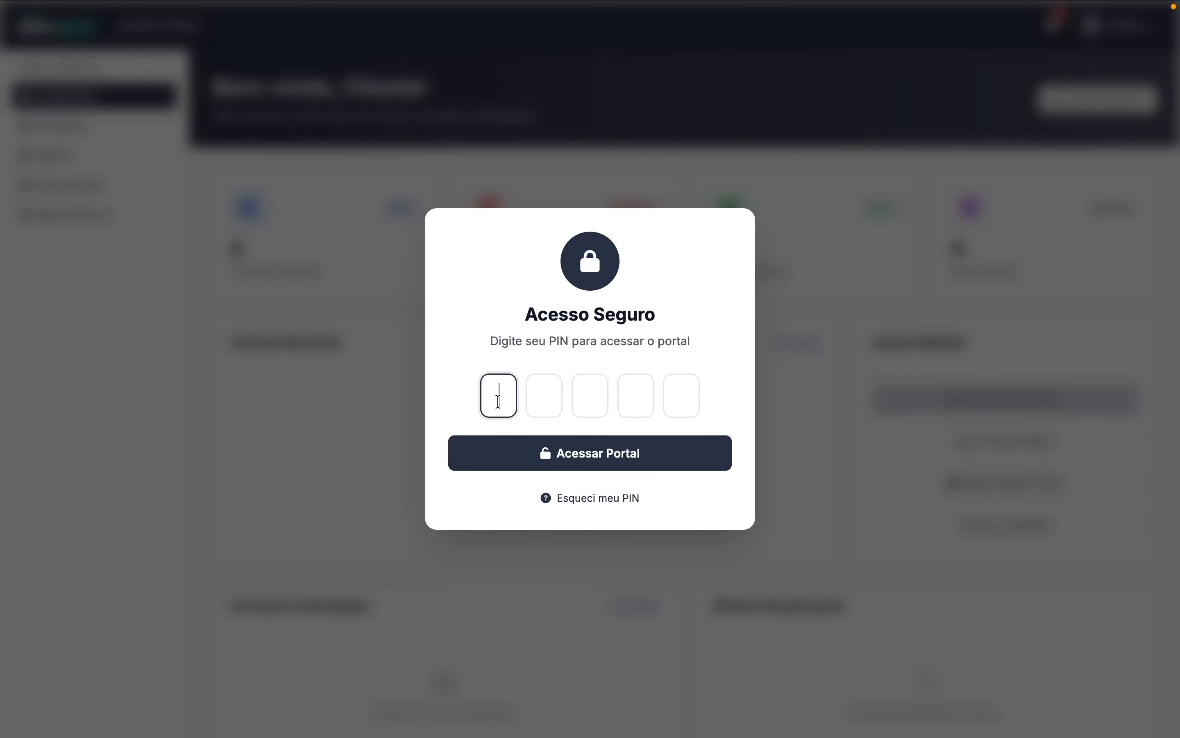
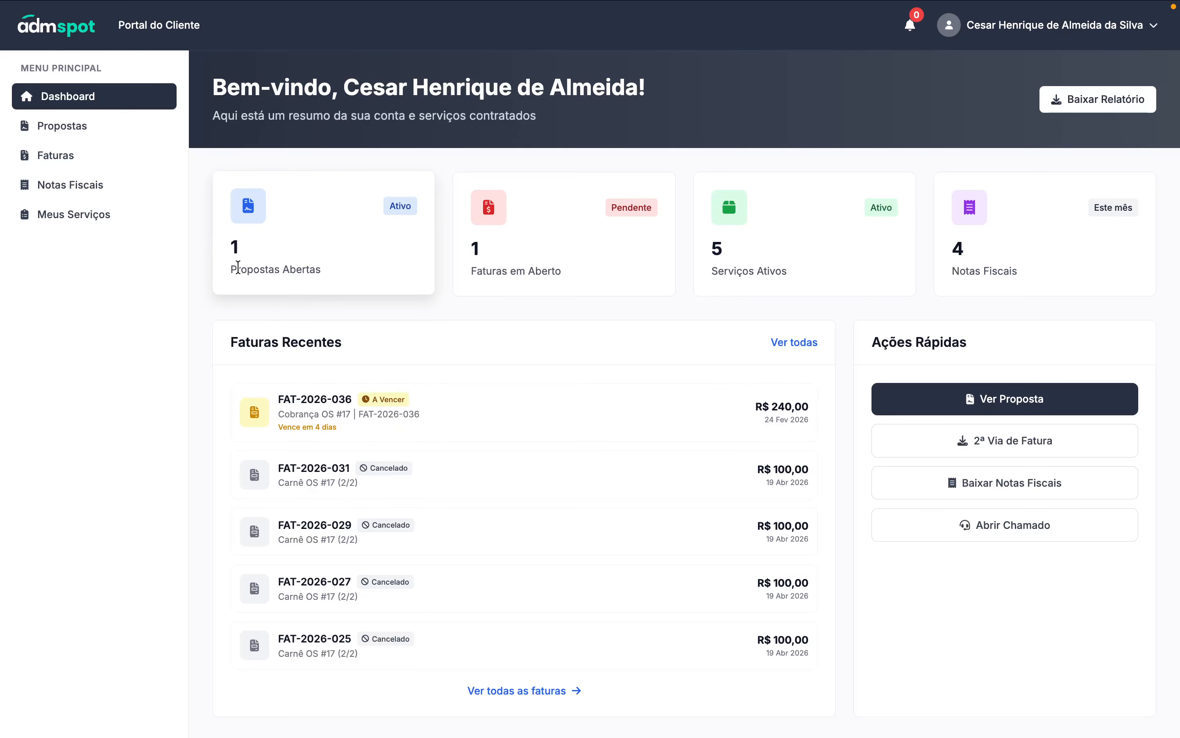
- Scroll the portal dashboard and open Propostas to see proposal #22 at R$ 390,00
drag(238, 267, 231, 268)
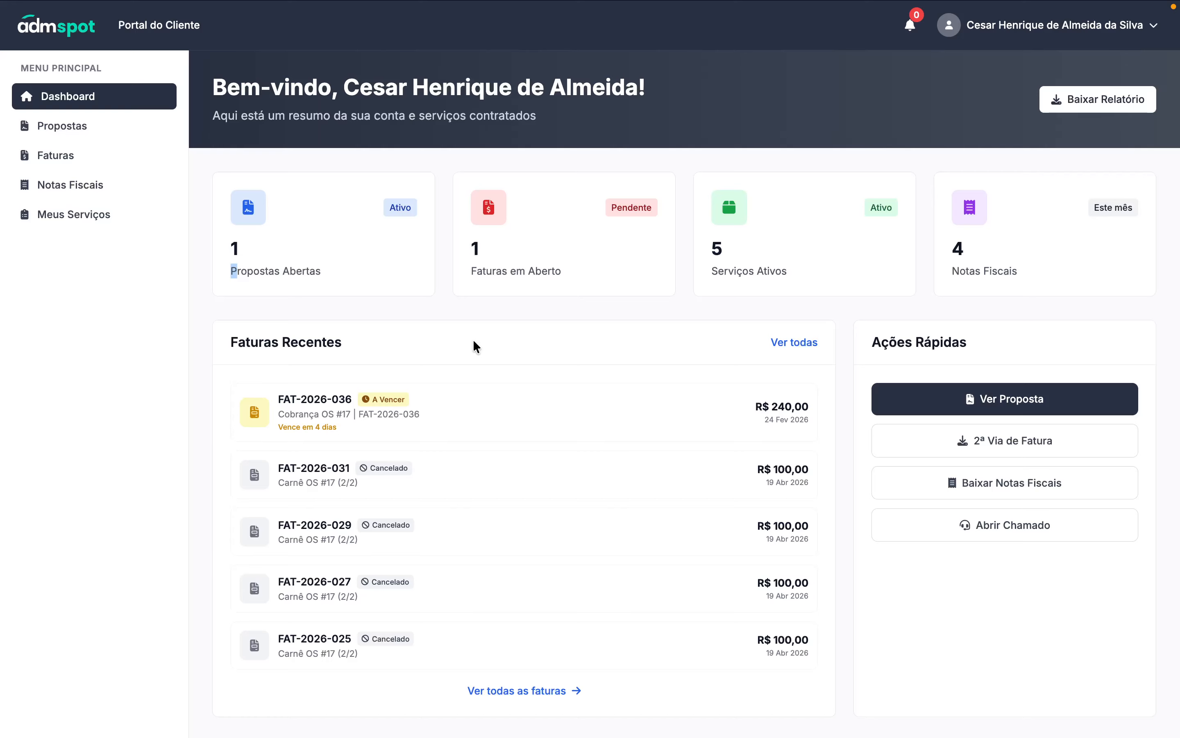
click(284, 272)
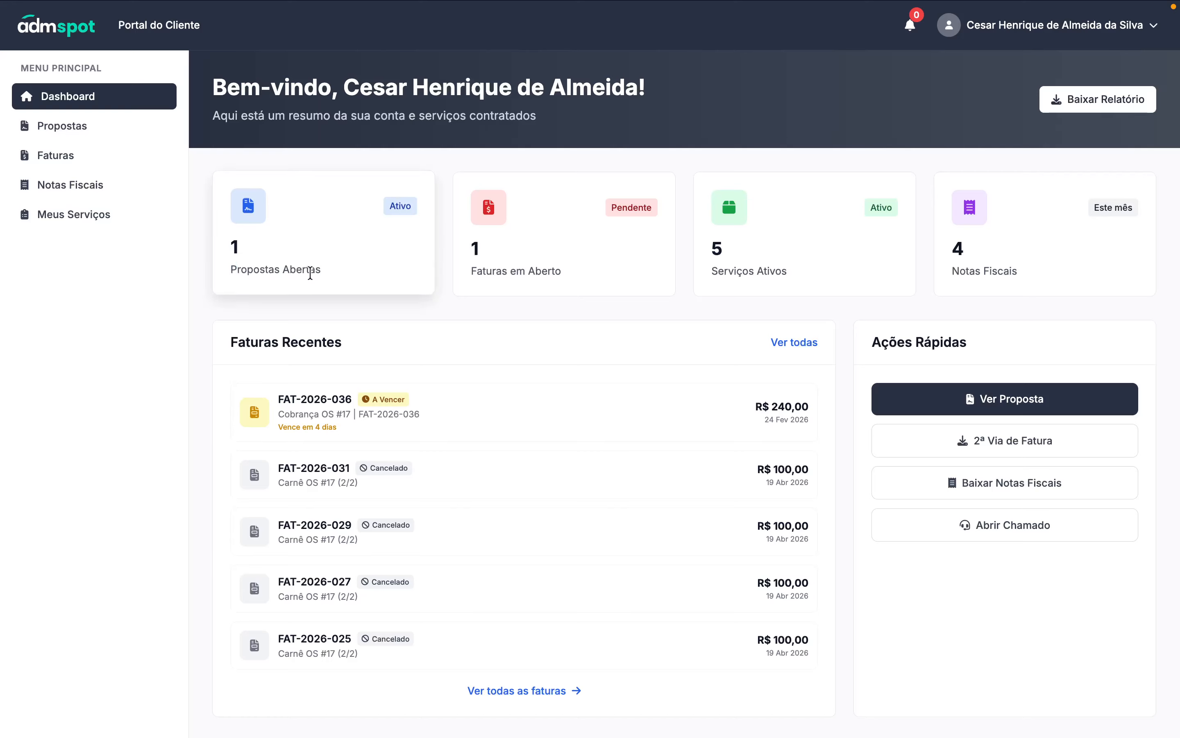
scroll(329, 319, down, 8)
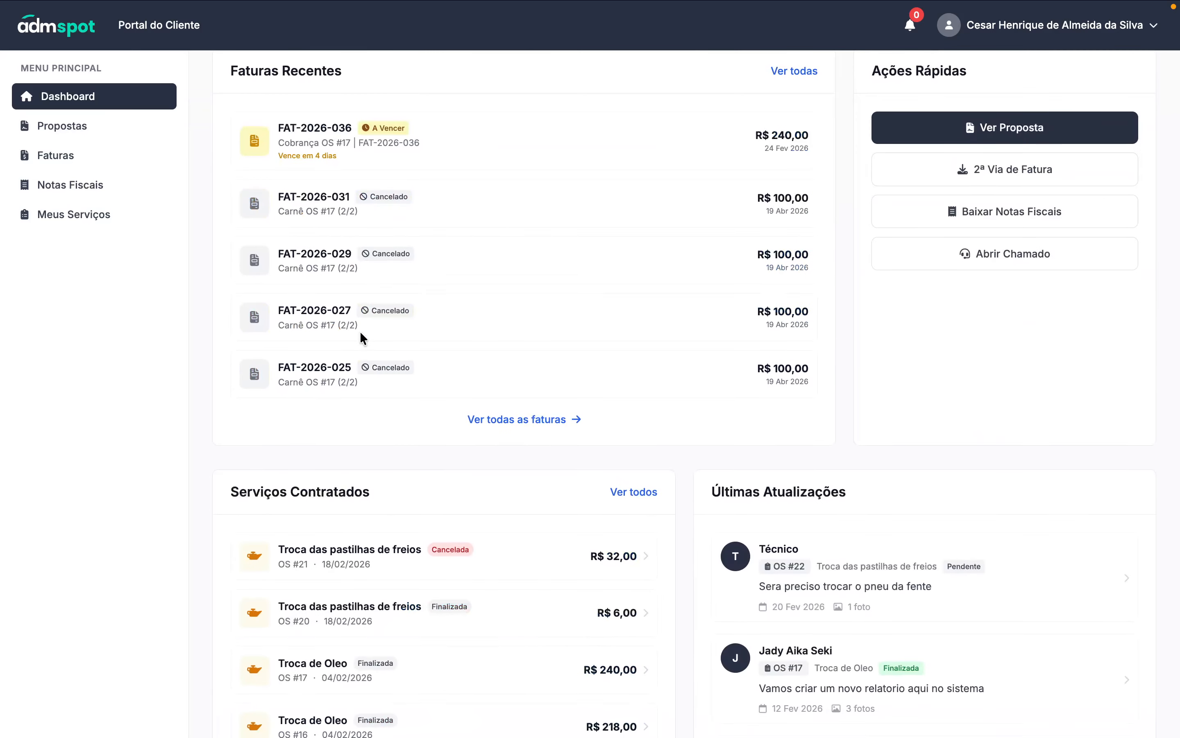
click(63, 126)
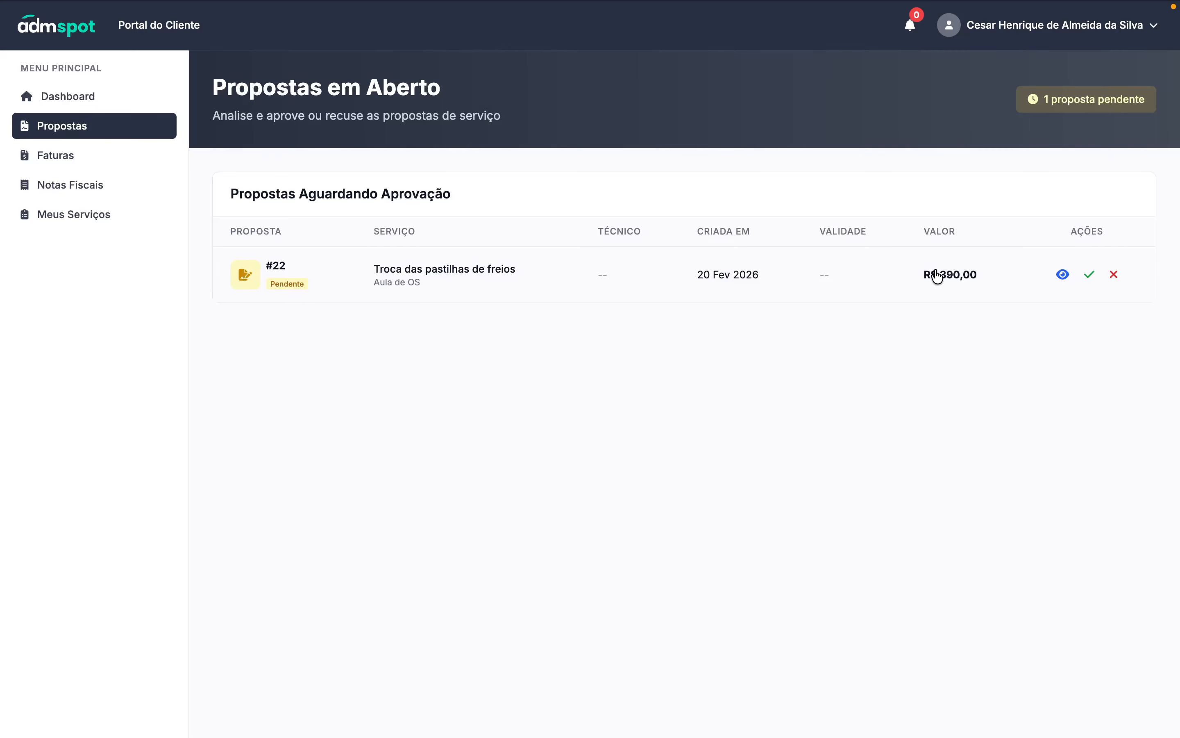
click(826, 281)
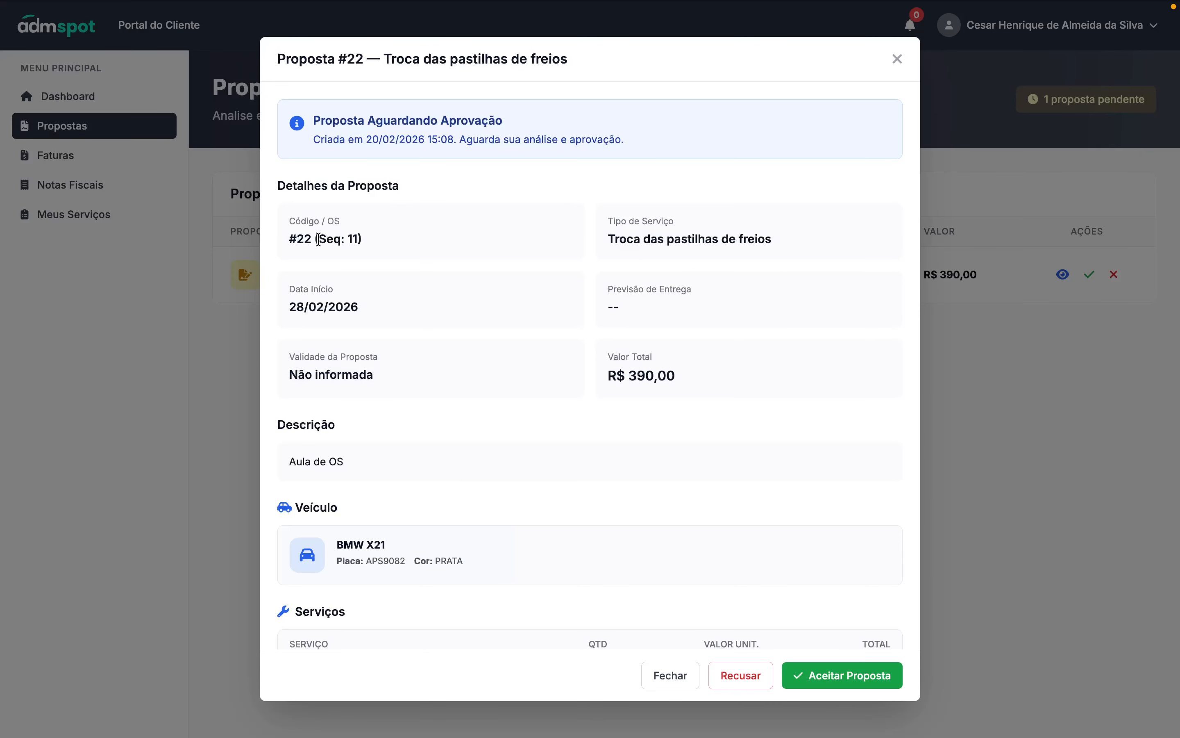
drag(297, 238, 366, 248)
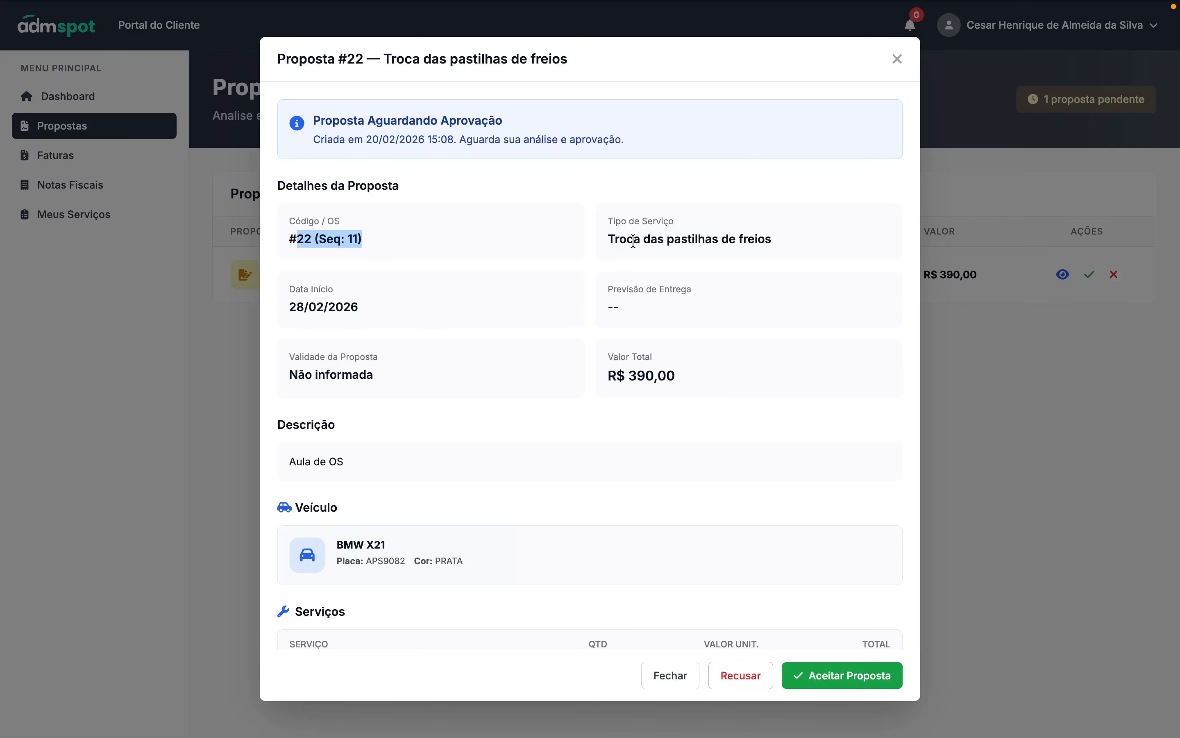
drag(616, 238, 779, 246)
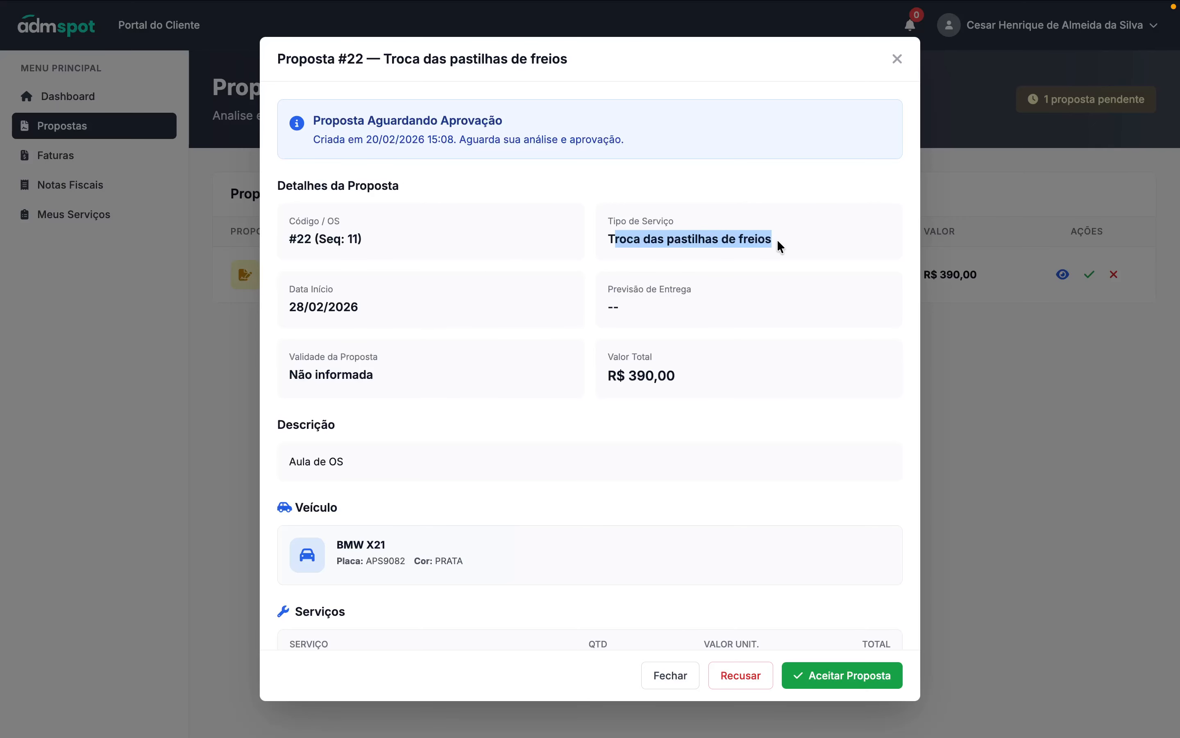
drag(347, 305, 315, 305)
drag(644, 305, 611, 306)
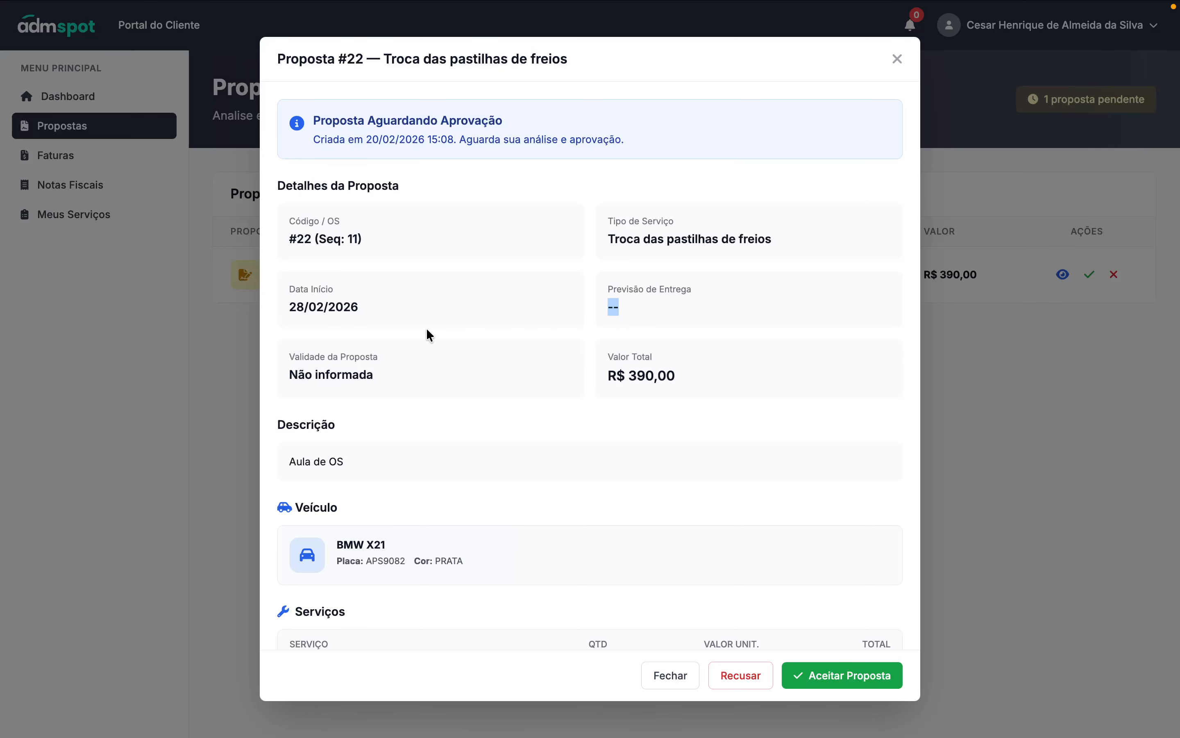
drag(384, 376, 276, 376)
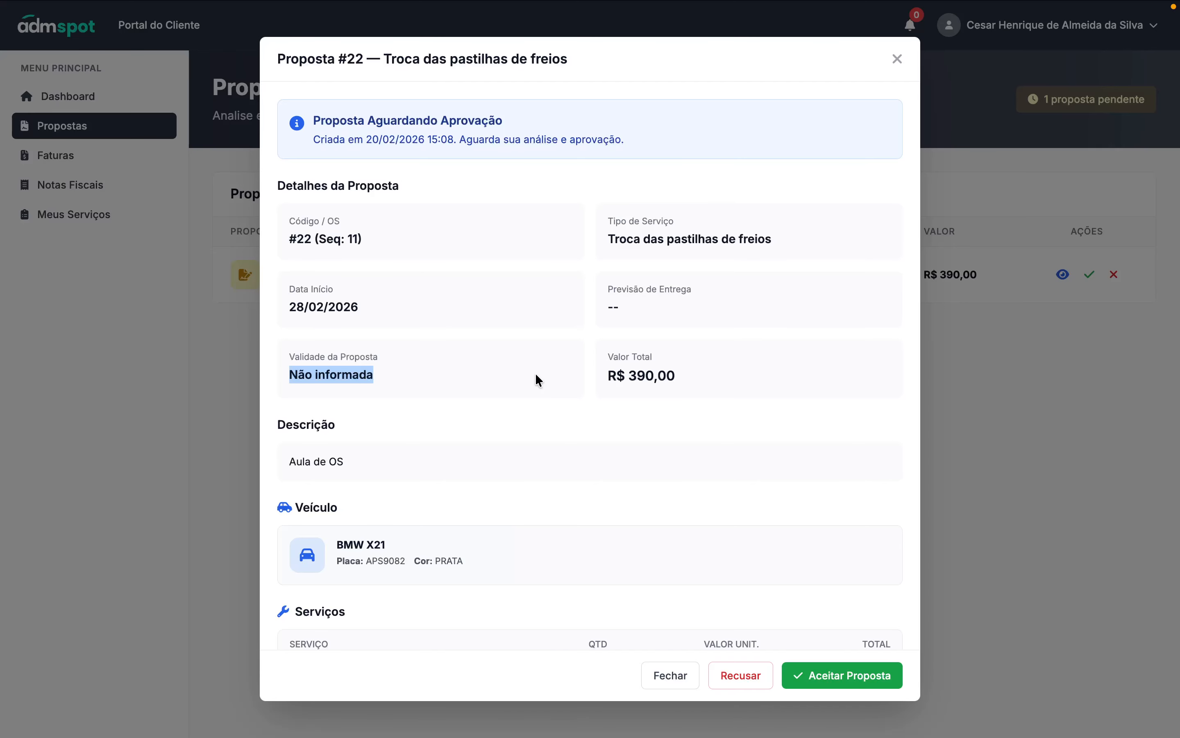
drag(678, 384, 610, 380)
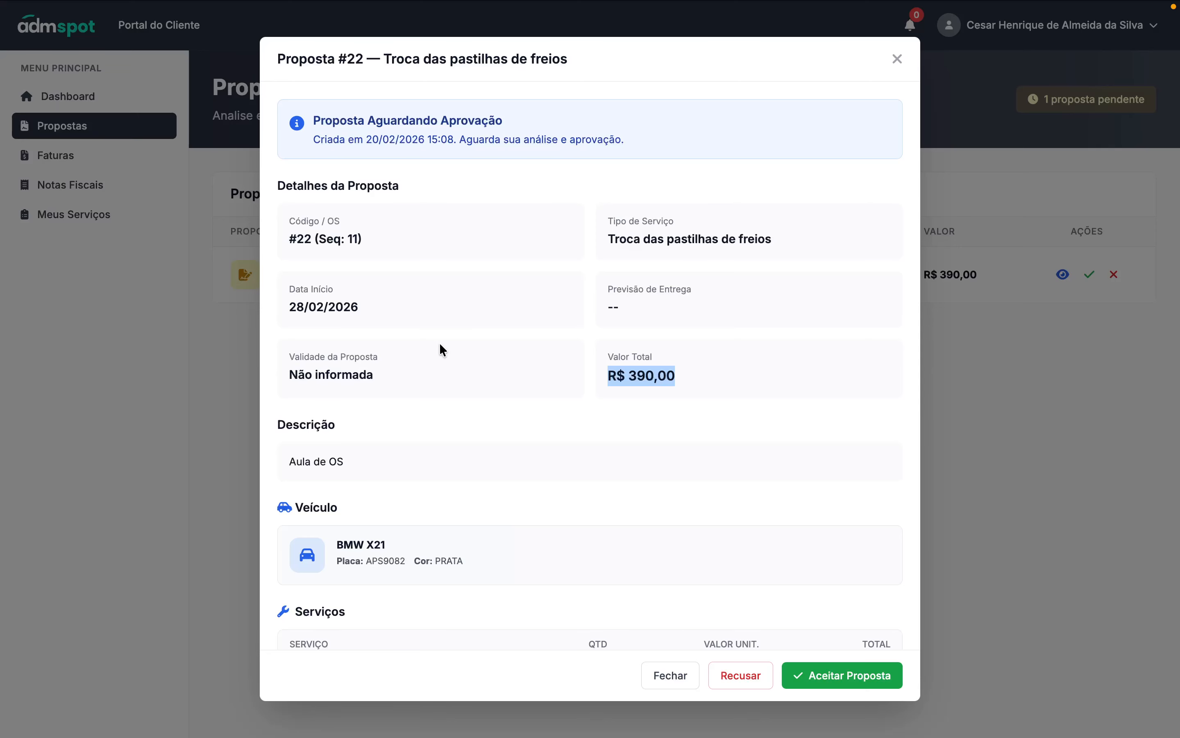
scroll(454, 375, down, 5)
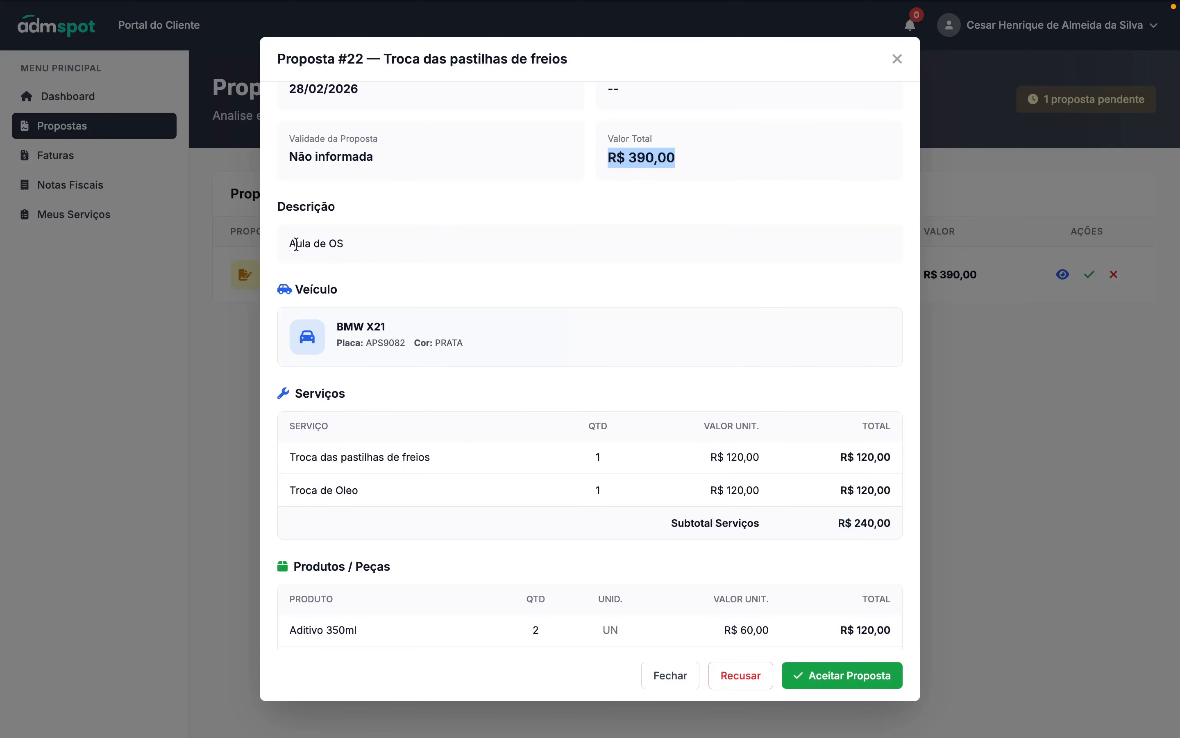
drag(289, 243, 431, 254)
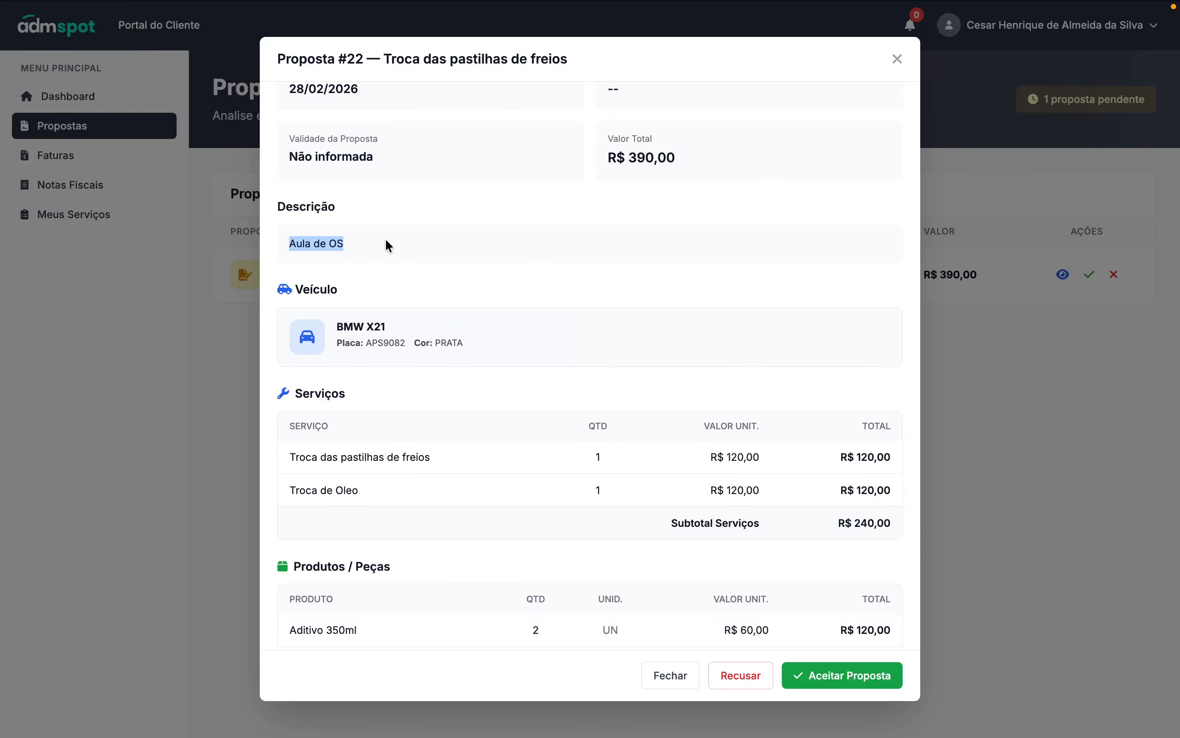
drag(402, 323, 494, 349)
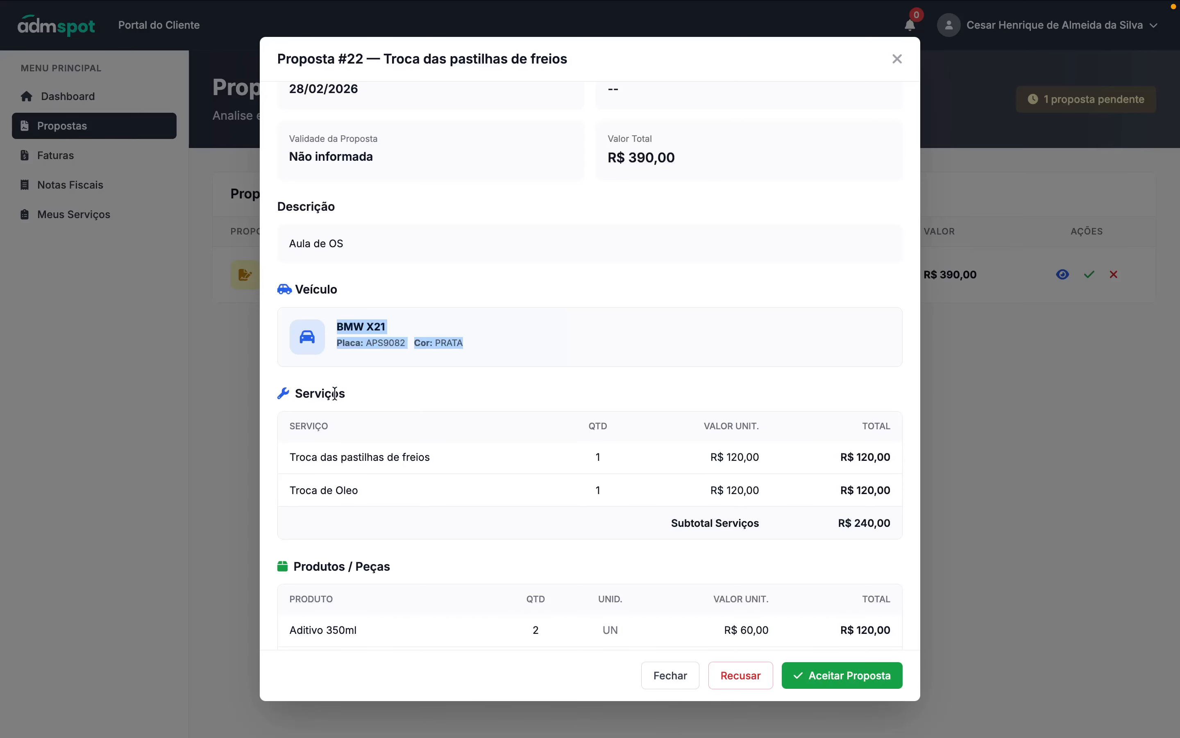
scroll(383, 470, up, 1)
scroll(381, 463, down, 2)
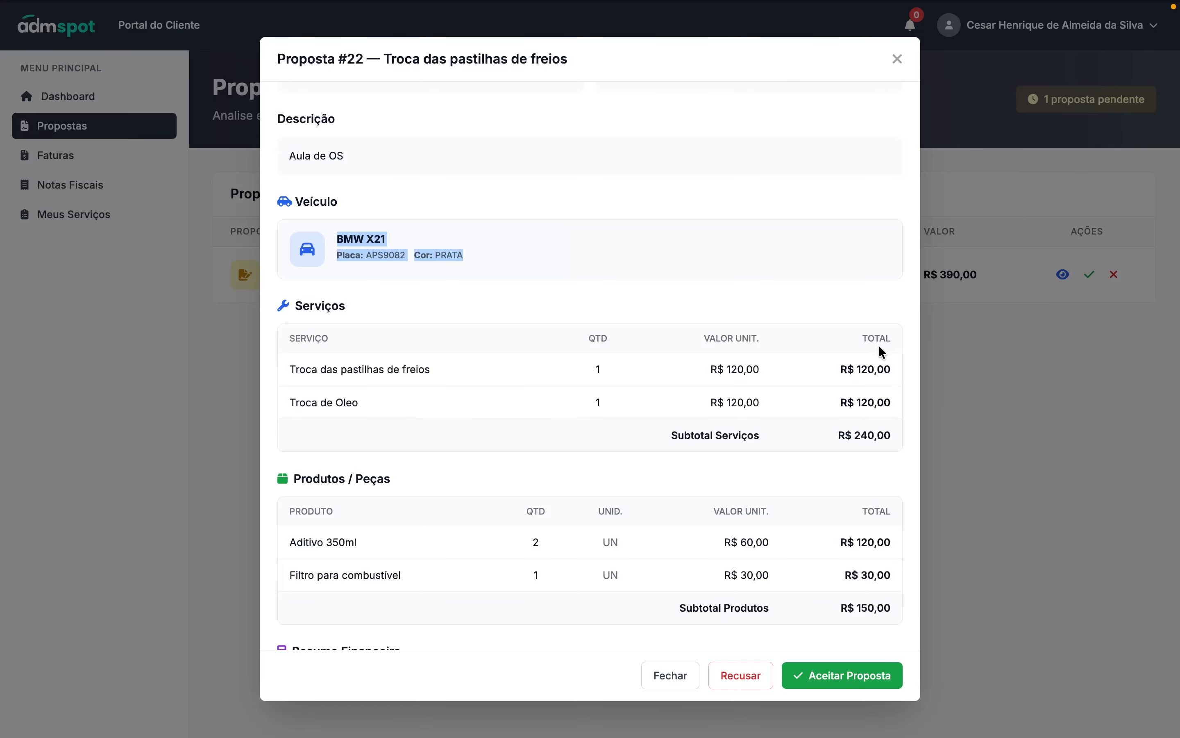
scroll(689, 423, down, 3)
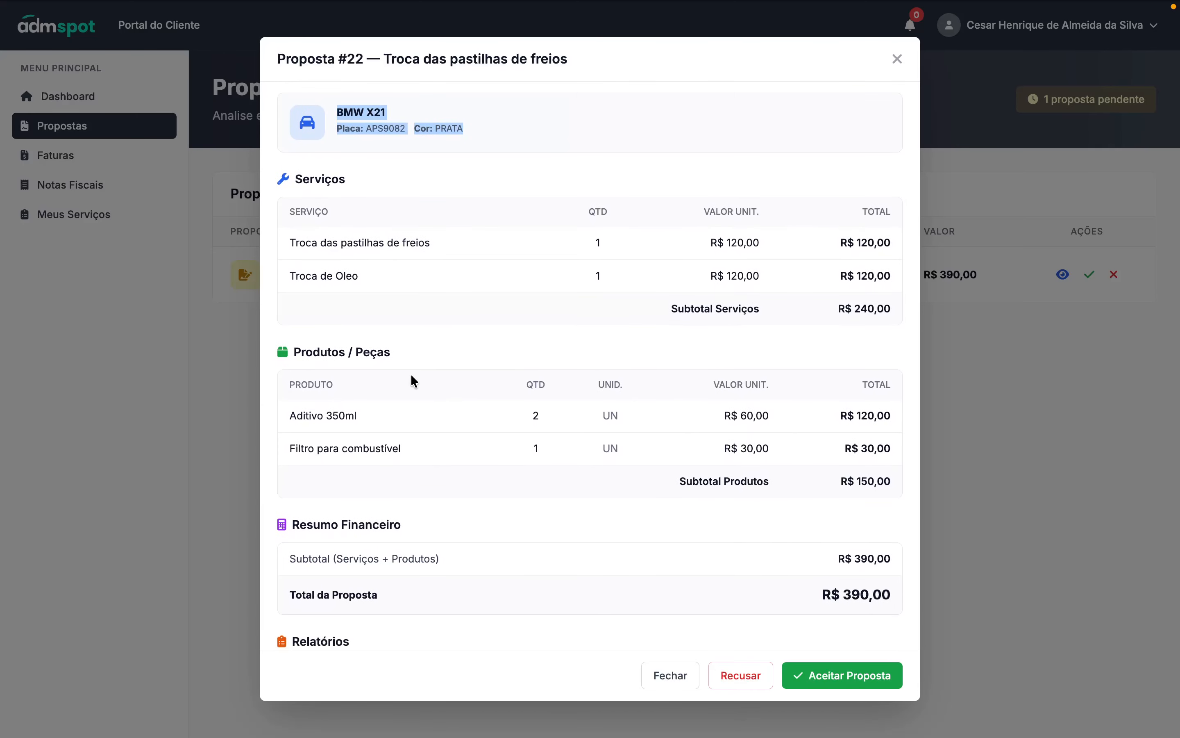
drag(291, 420, 436, 451)
scroll(570, 432, down, 4)
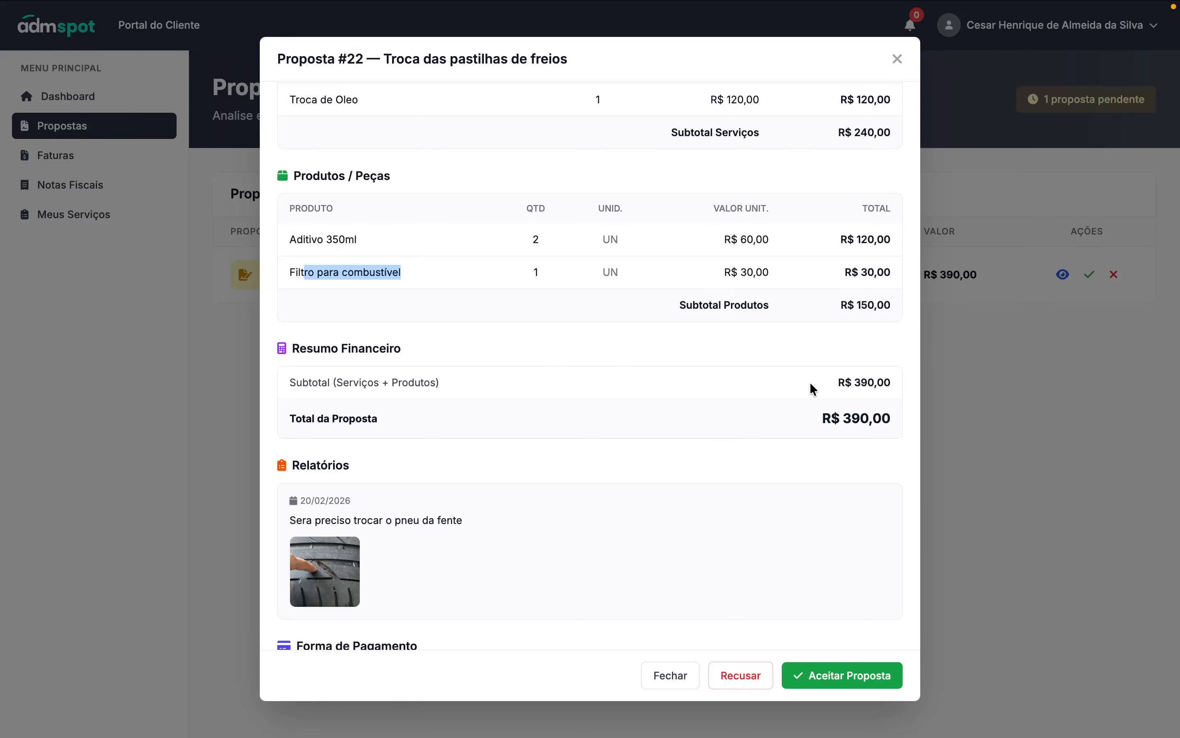
scroll(423, 416, down, 3)
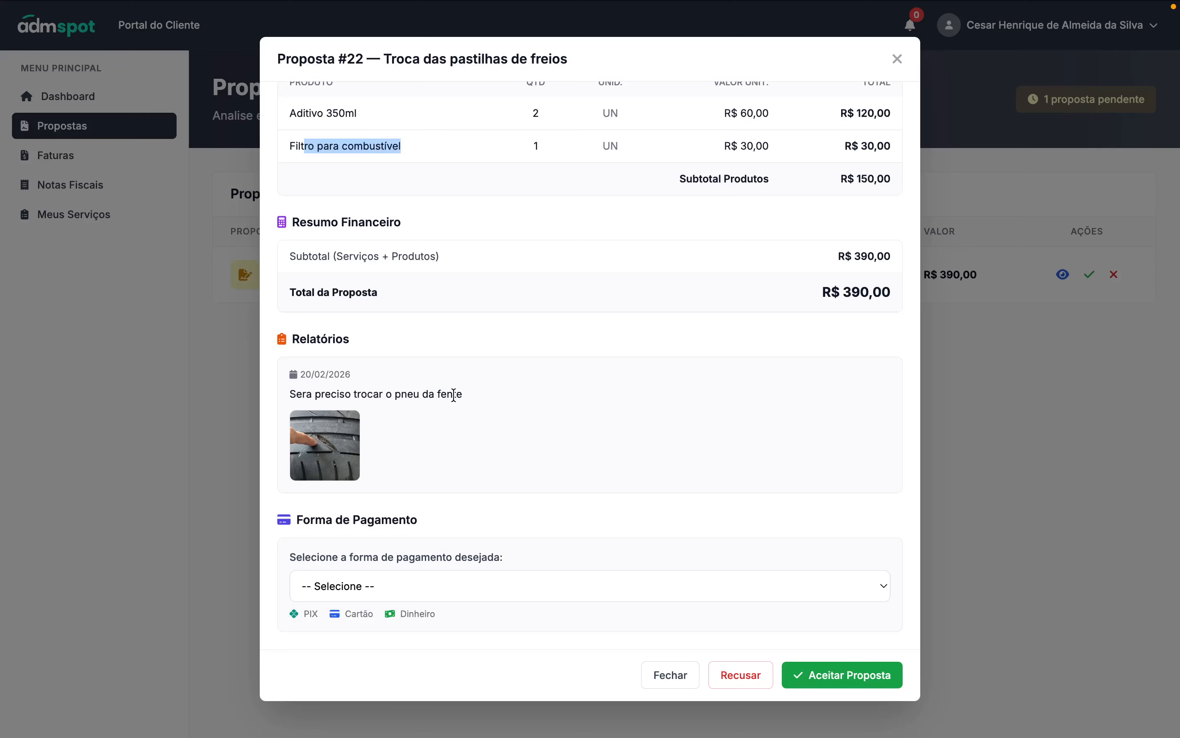
click(335, 449)
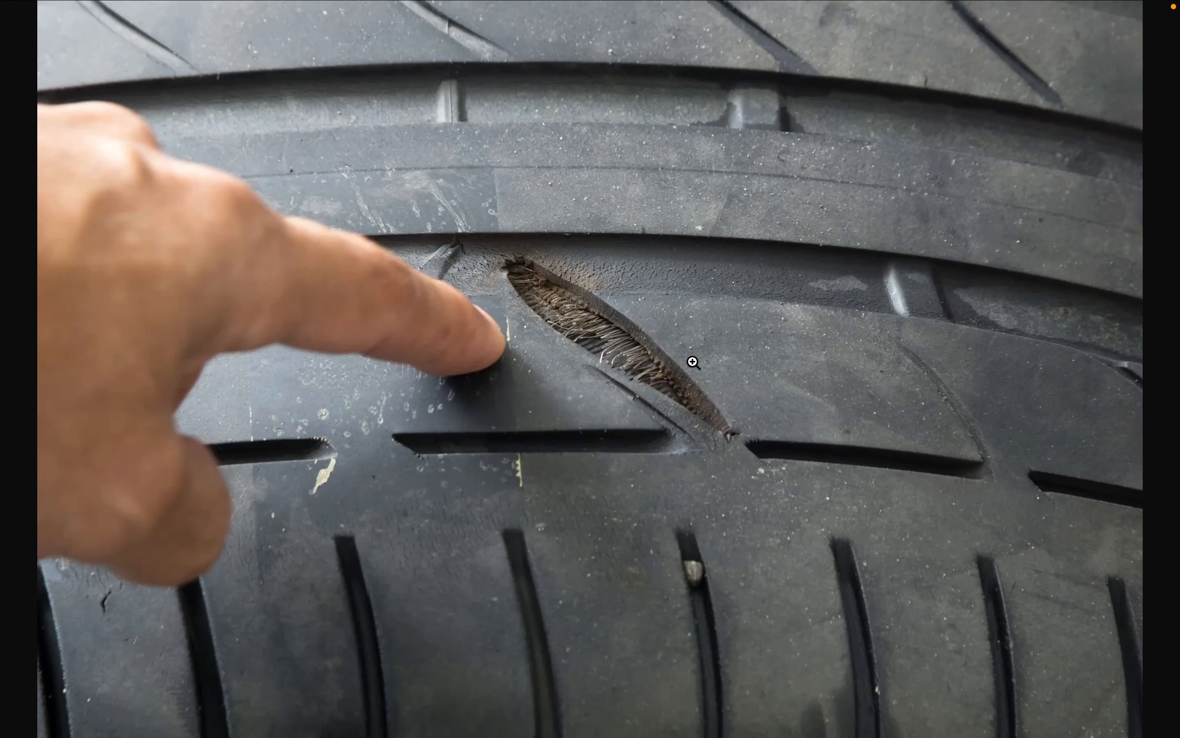
mouse_move(734, 12)
click(536, 42)
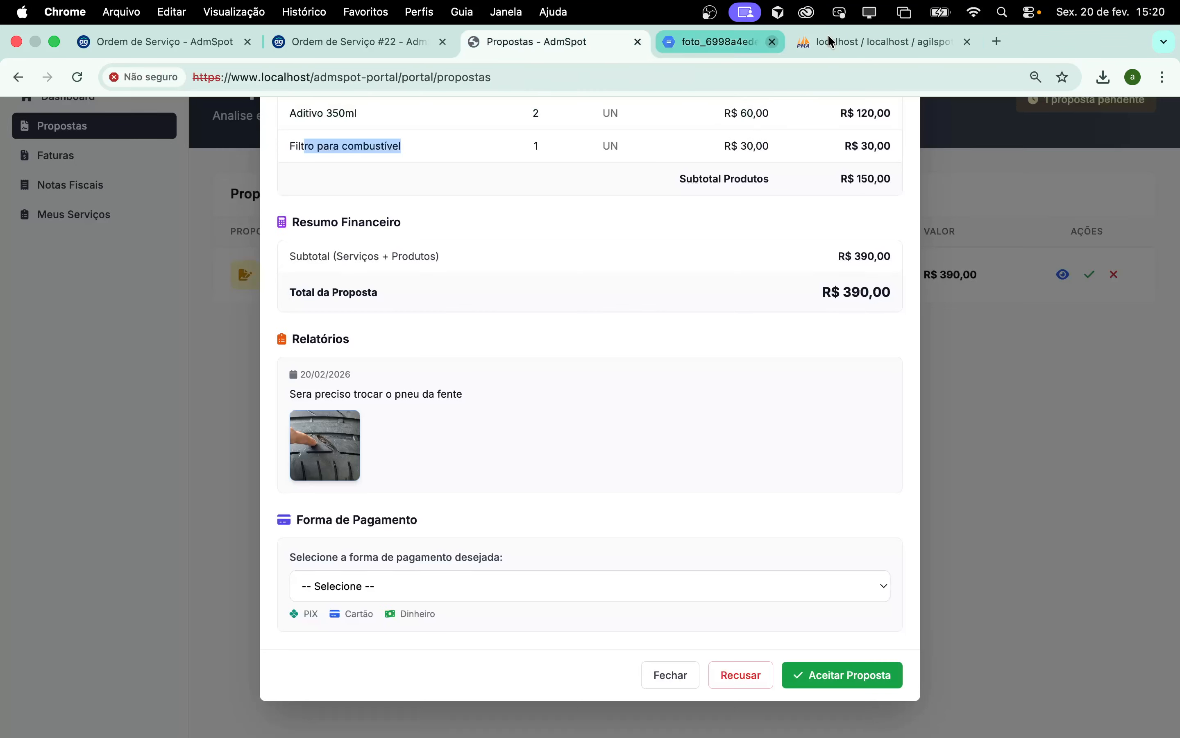
scroll(552, 510, up, 1)
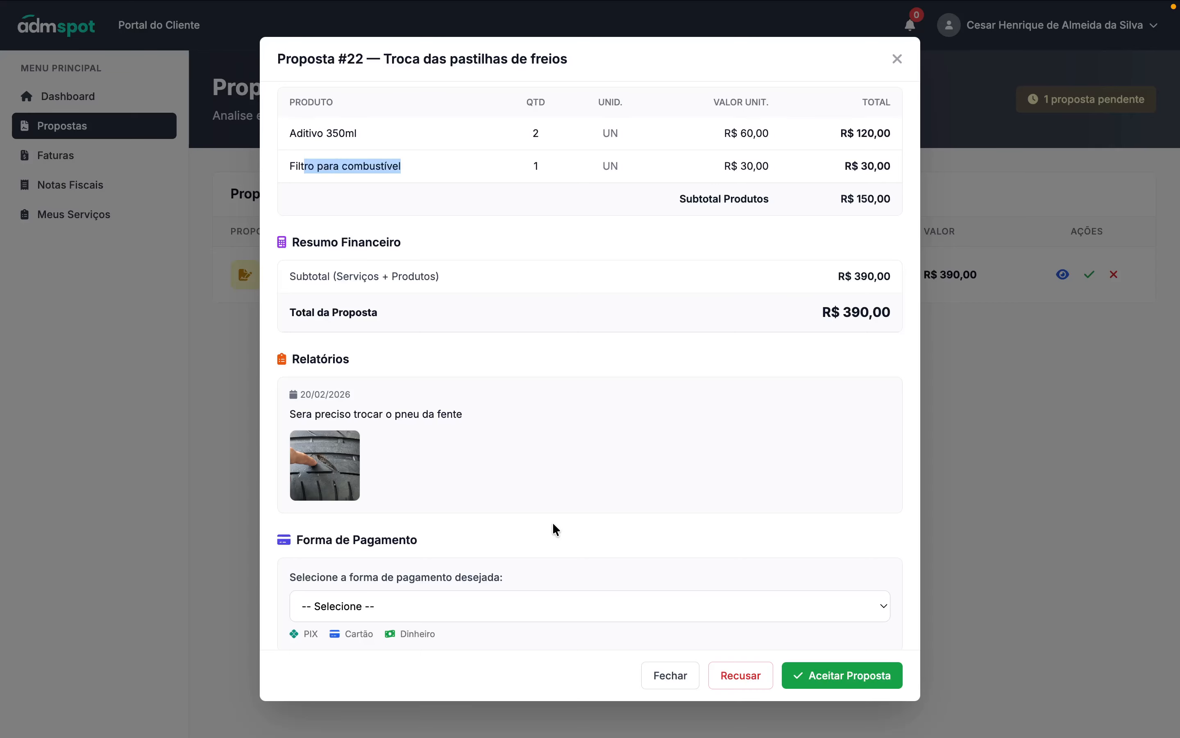
- Set the proposal's payment method to Dinheiro, after trying PIX and Cartão de Crédito
click(398, 612)
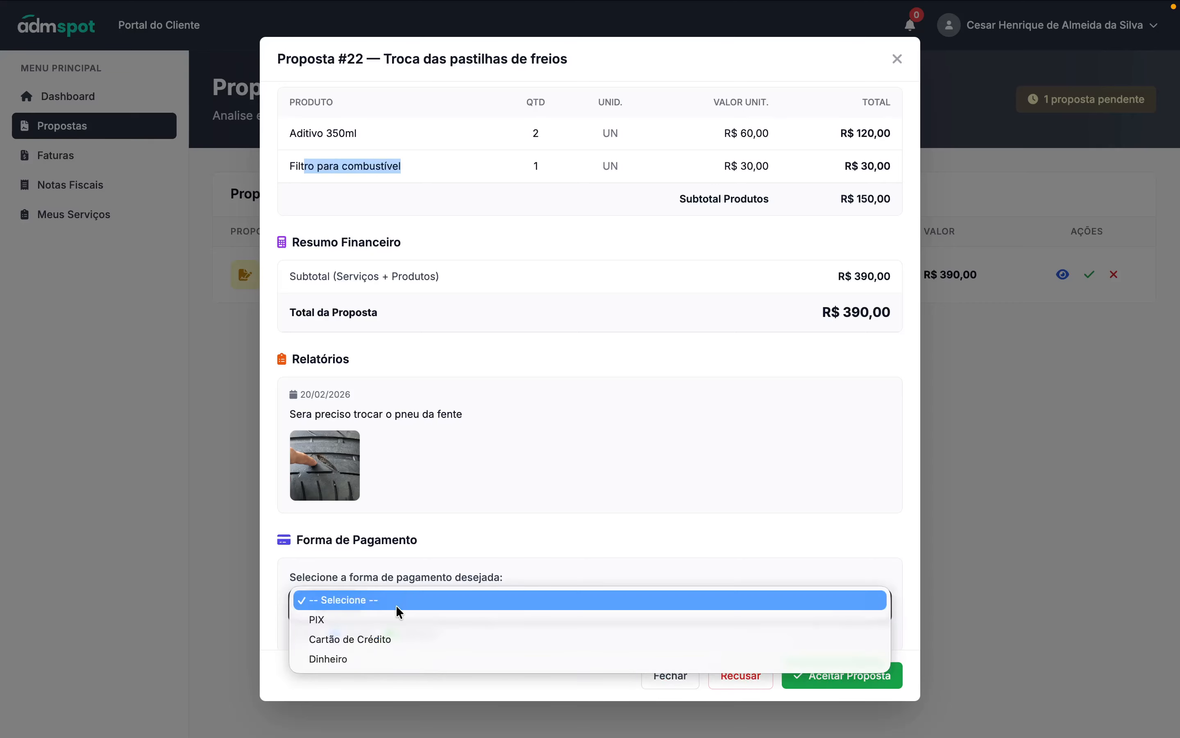
click(398, 620)
click(399, 615)
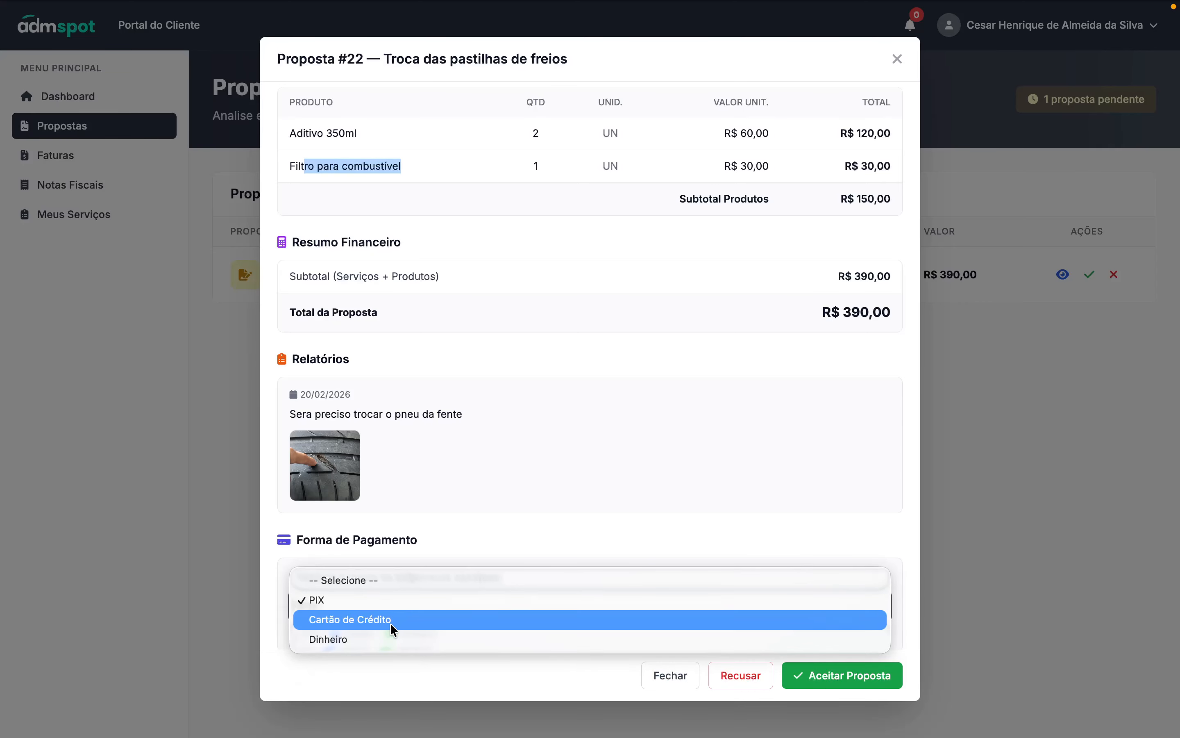
click(390, 620)
click(390, 618)
click(393, 624)
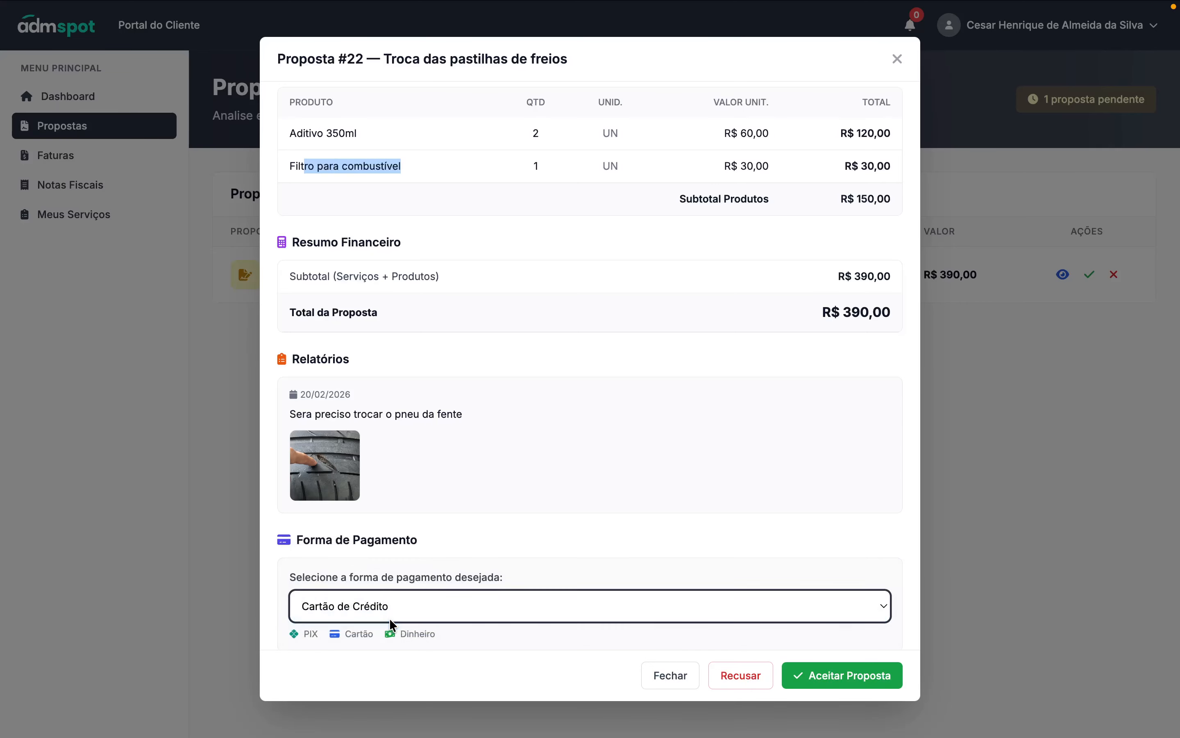
- Open the Recusar Proposta form for proposal #22
scroll(422, 519, down, 1)
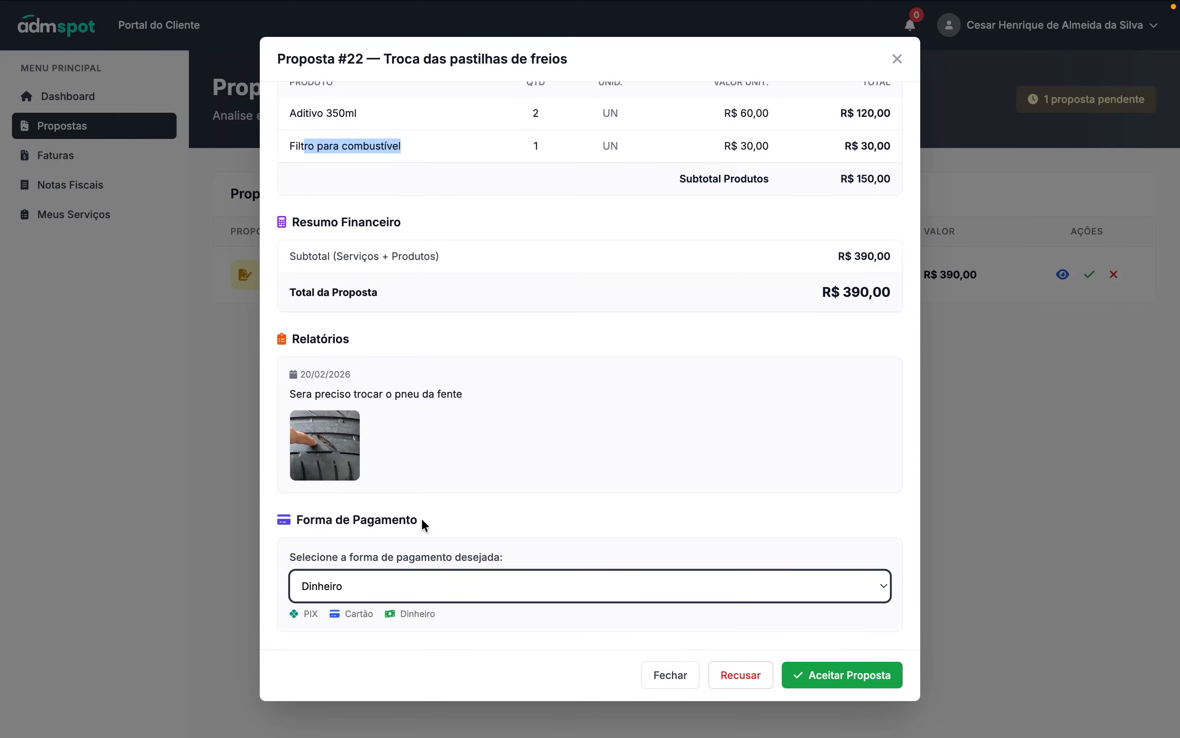
scroll(422, 519, up, 15)
scroll(423, 519, down, 15)
click(731, 674)
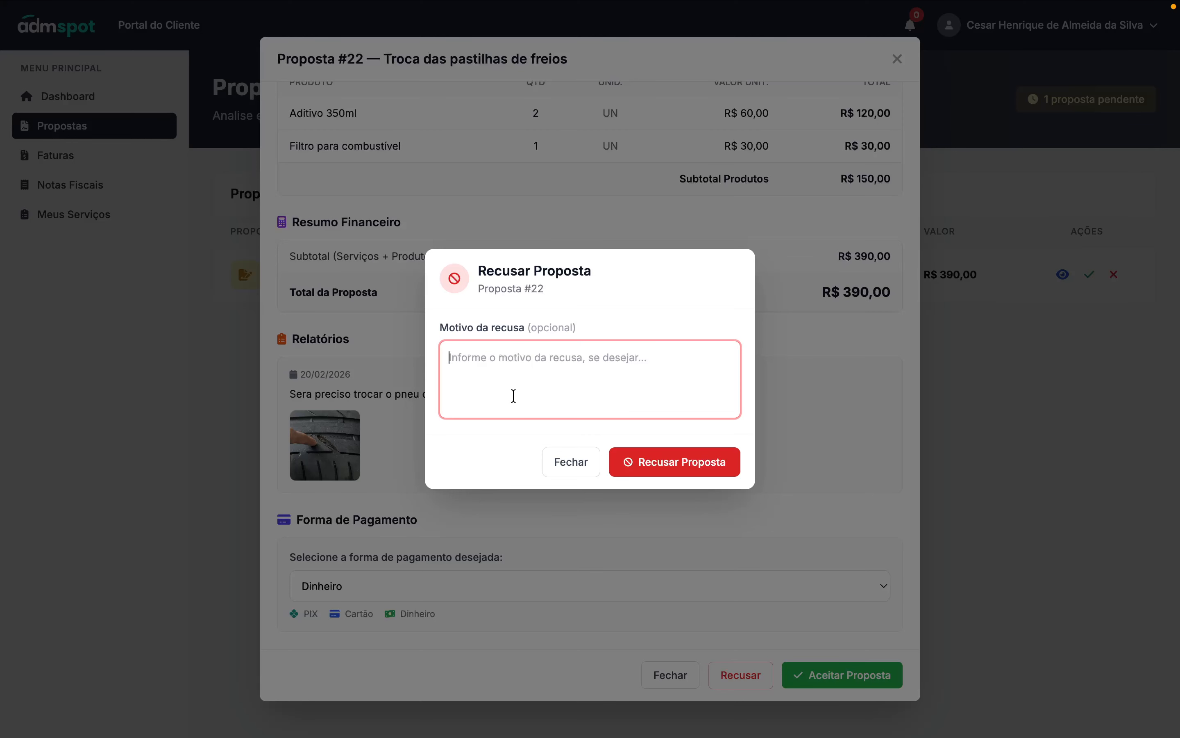
- Close the Recusar dialog and accept proposal #22 with Estou ciente and readjustment notices ticked
click(572, 463)
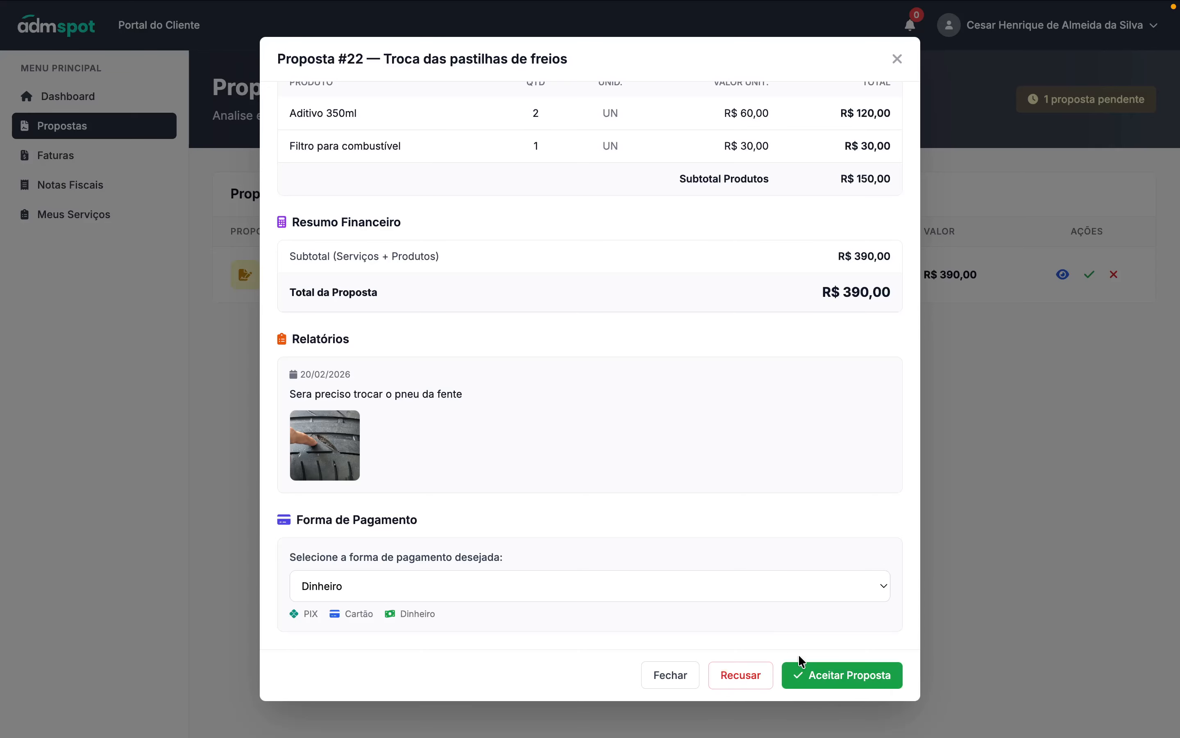
click(840, 679)
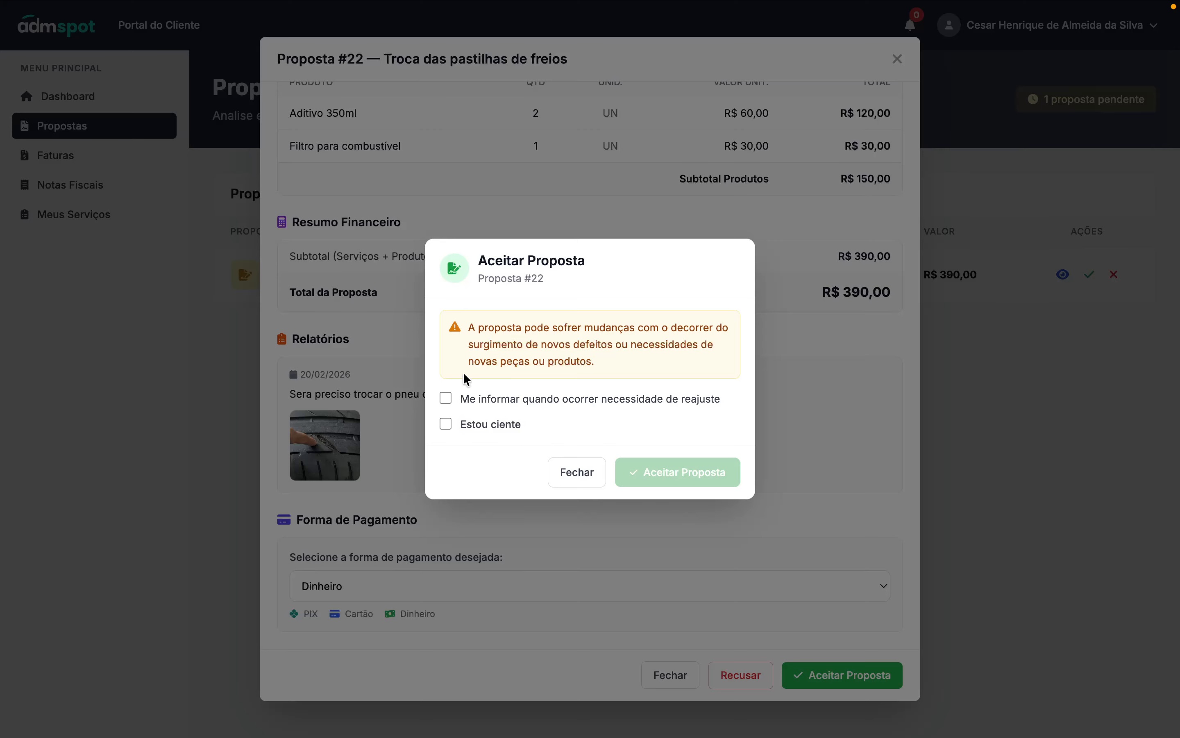
click(476, 431)
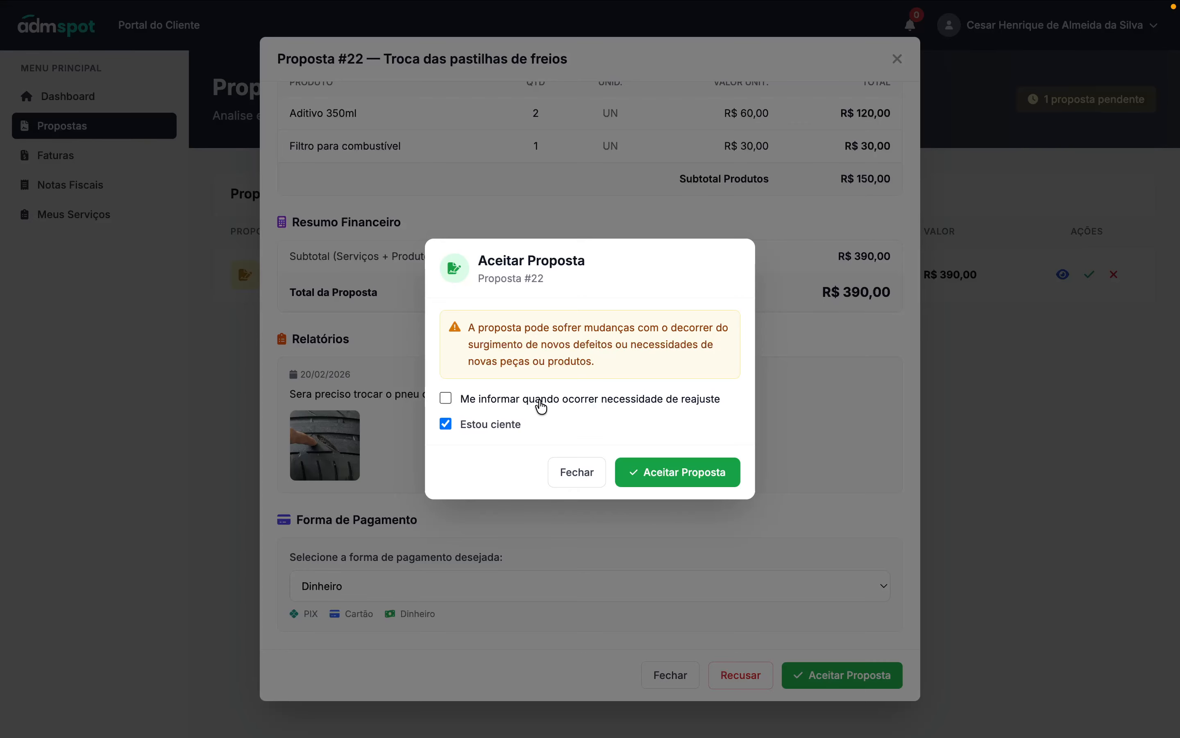
click(475, 406)
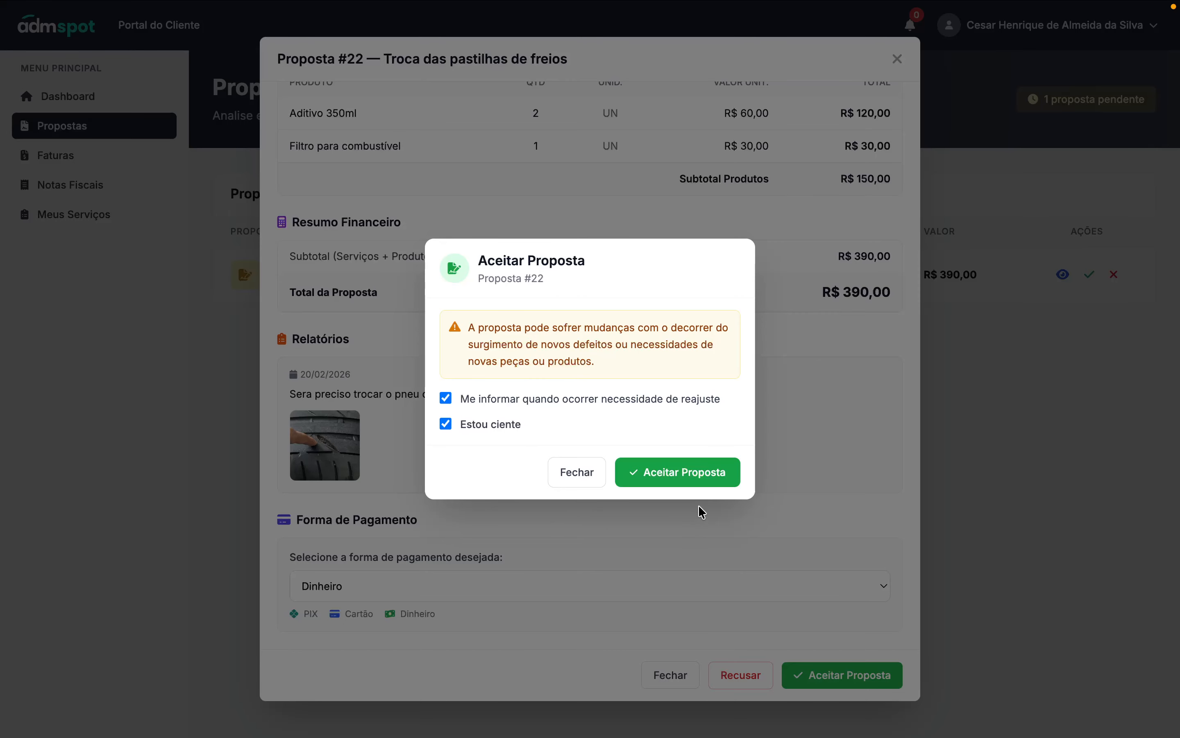
click(677, 477)
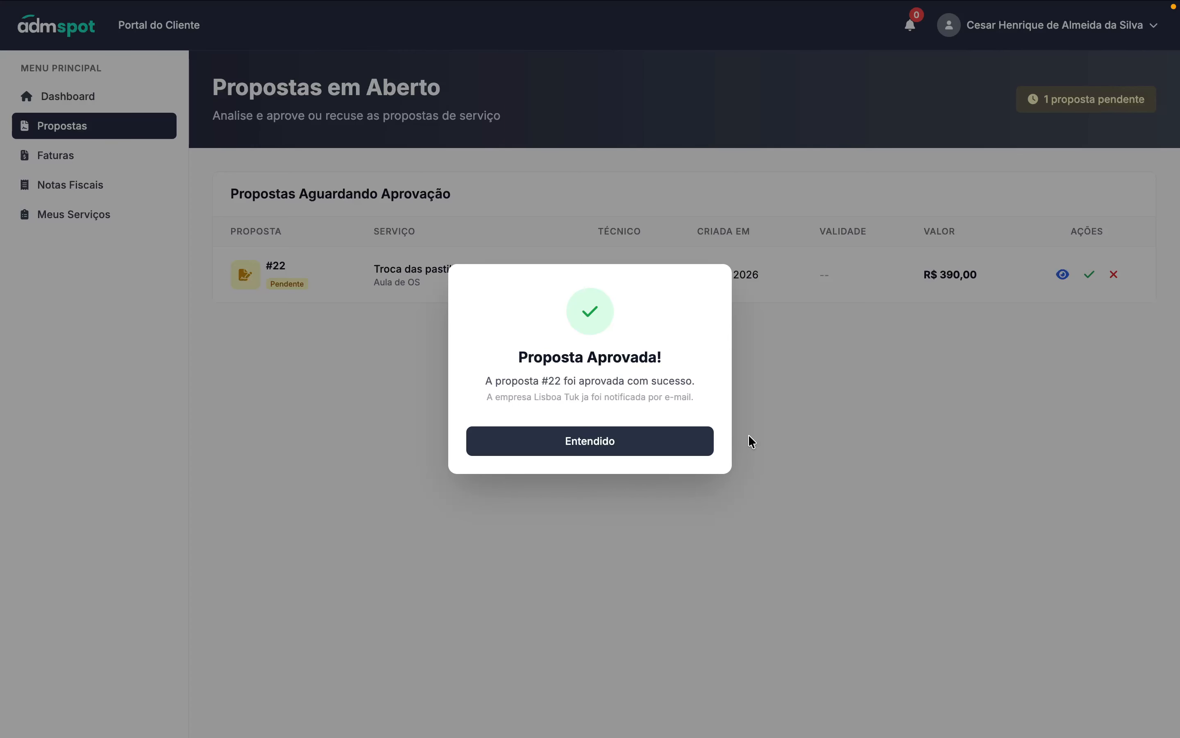
- Dismiss the approval notice and open OS #22's Aprovada details from Serviços Contratados on the dashboard
click(632, 432)
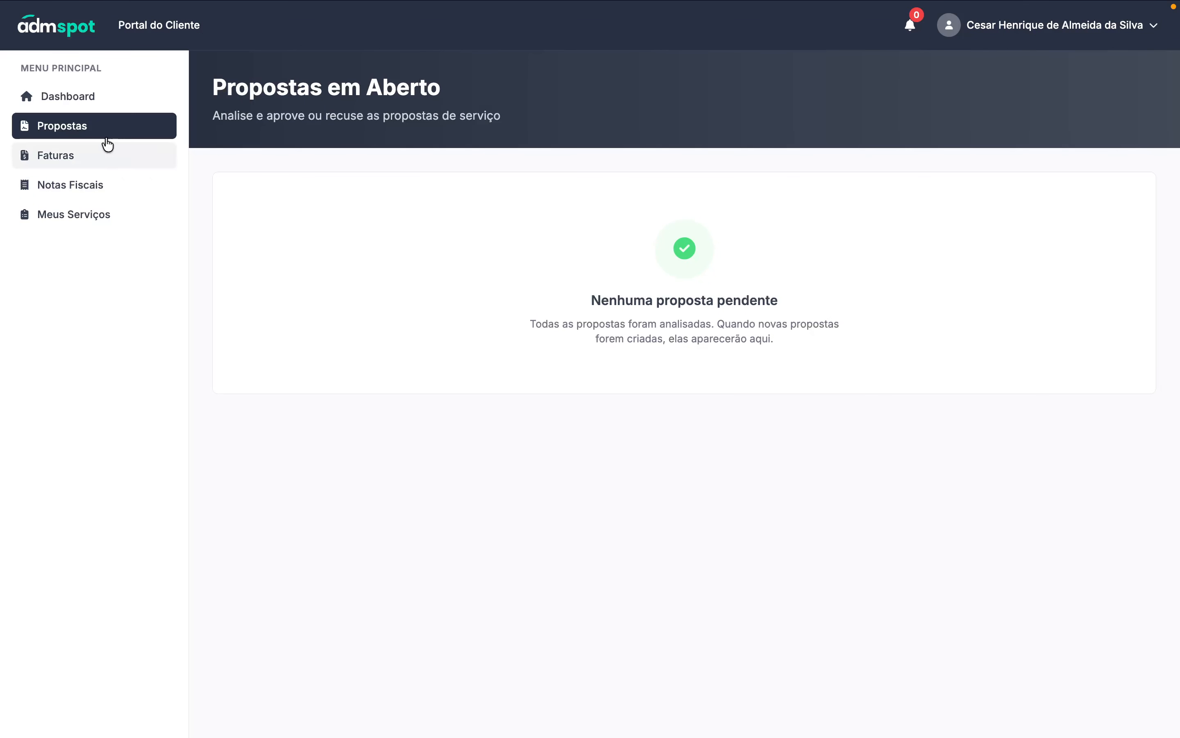
click(74, 101)
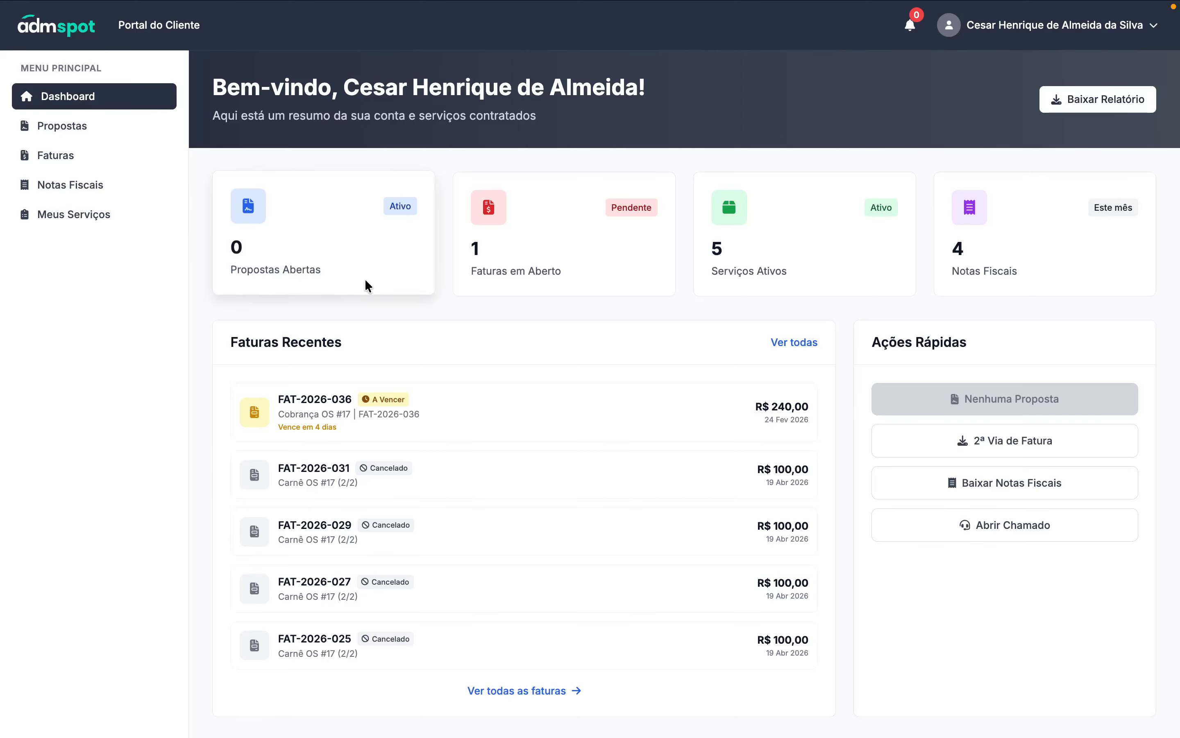
scroll(320, 398, down, 1)
scroll(393, 377, down, 10)
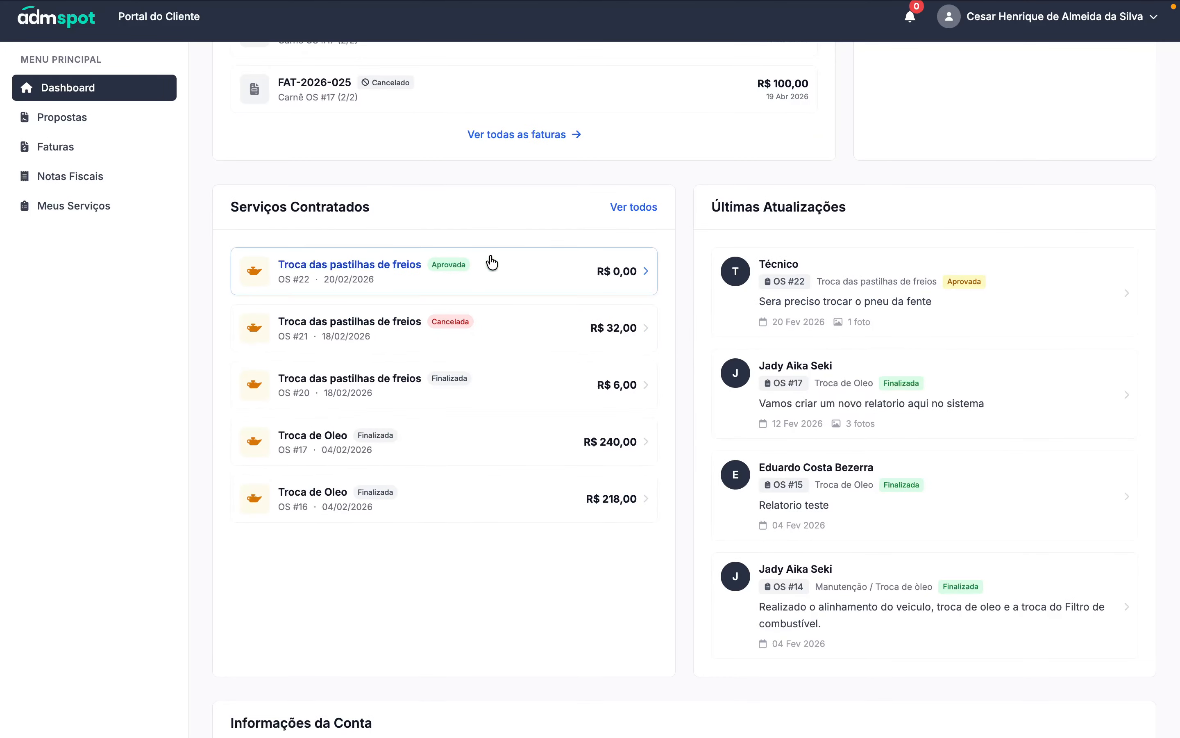
click(366, 264)
scroll(482, 430, down, 10)
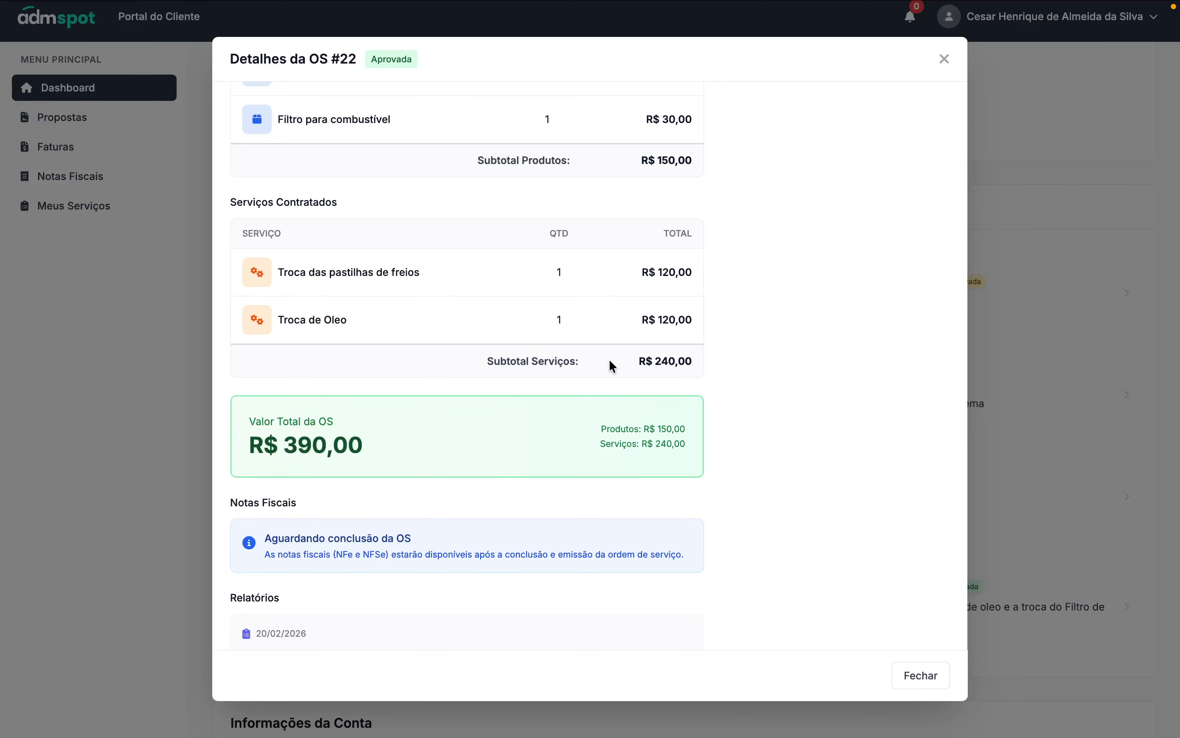
scroll(661, 381, down, 4)
scroll(662, 382, up, 2)
scroll(479, 432, down, 2)
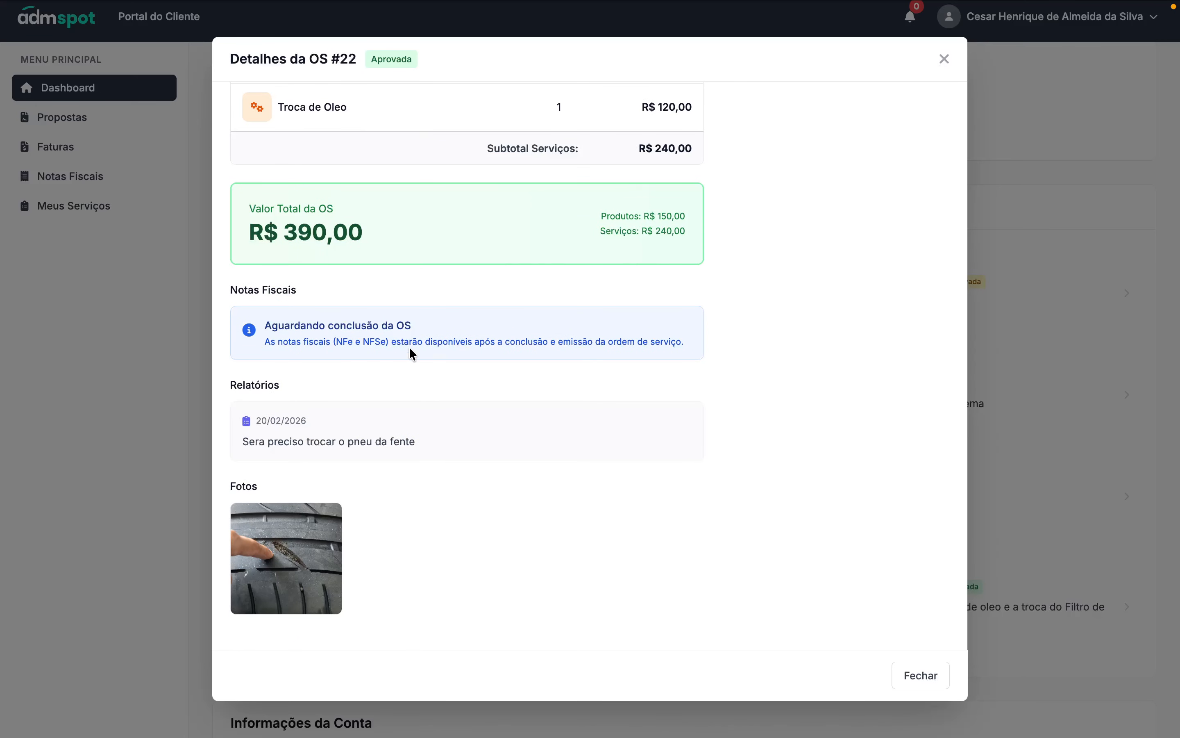
click(287, 556)
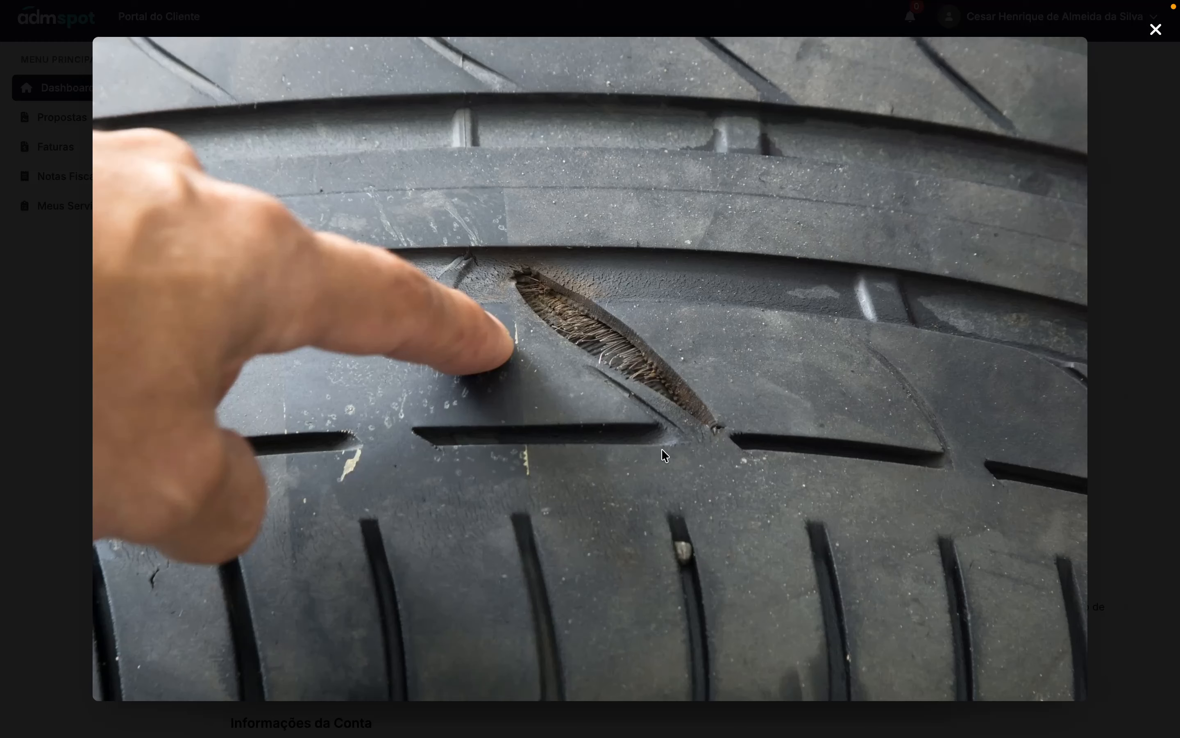
click(1155, 30)
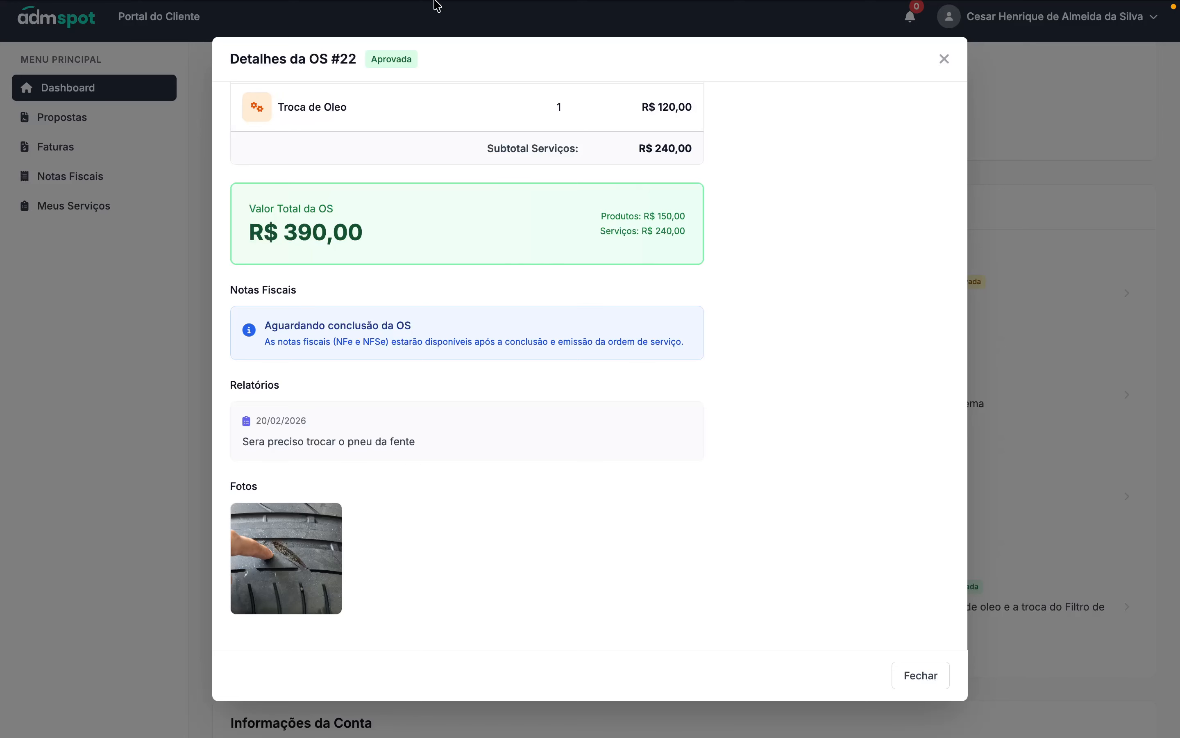
mouse_move(438, 5)
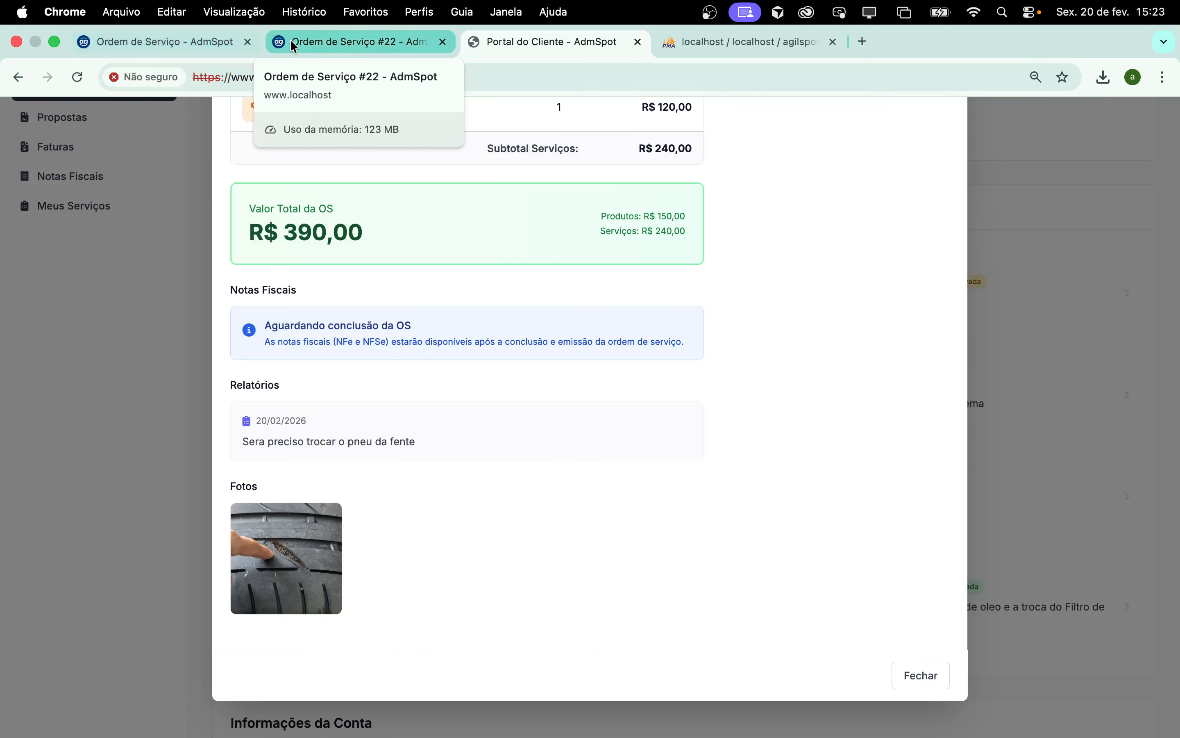
- Go from the Ordem de Serviço #22 page back to the service order list
click(336, 37)
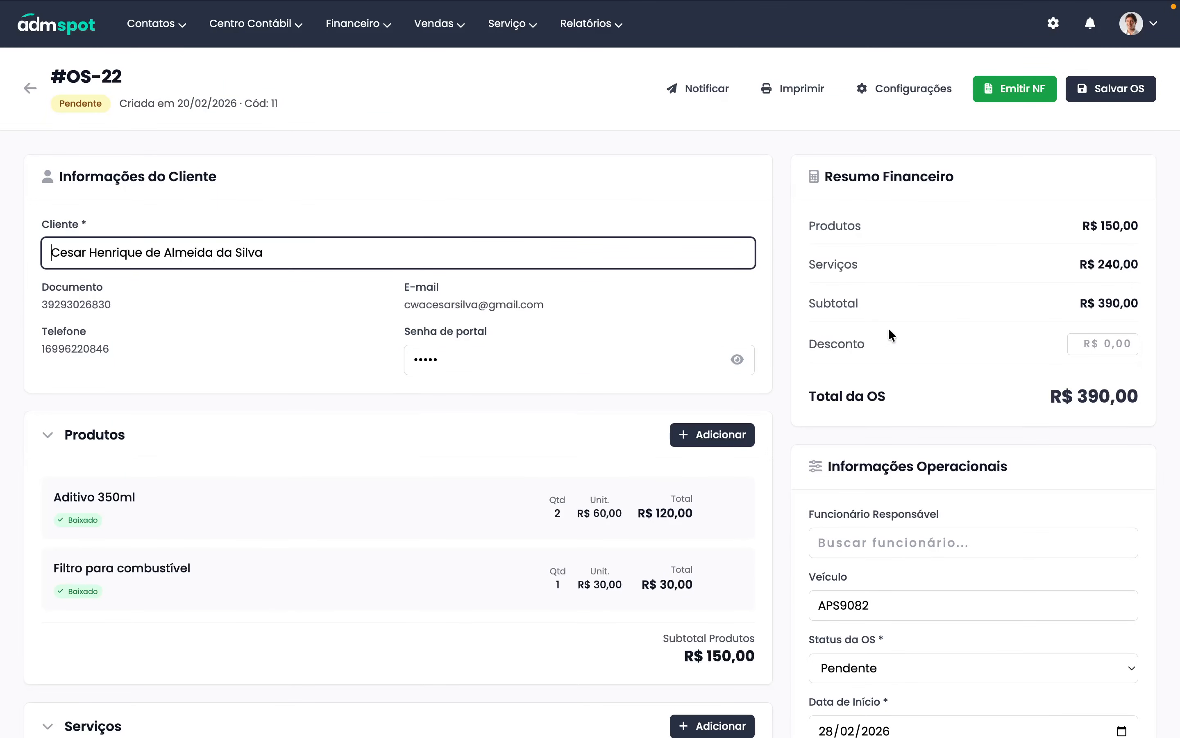
click(29, 89)
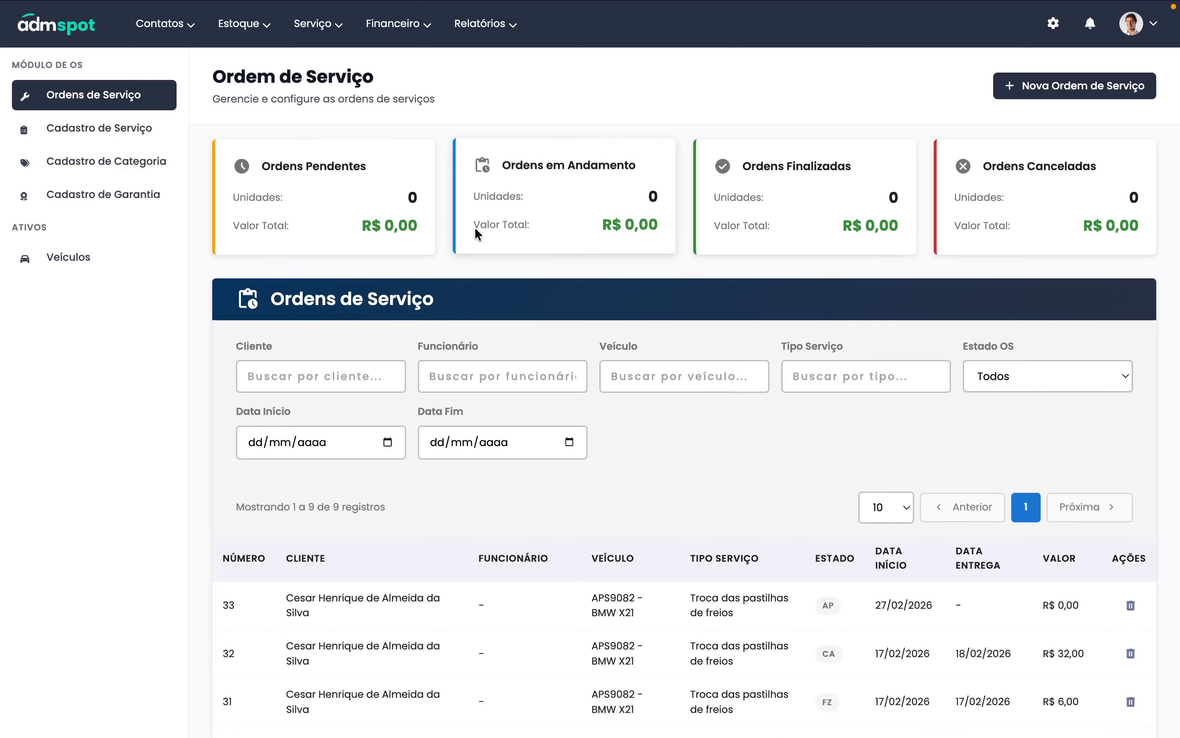
scroll(794, 574, down, 3)
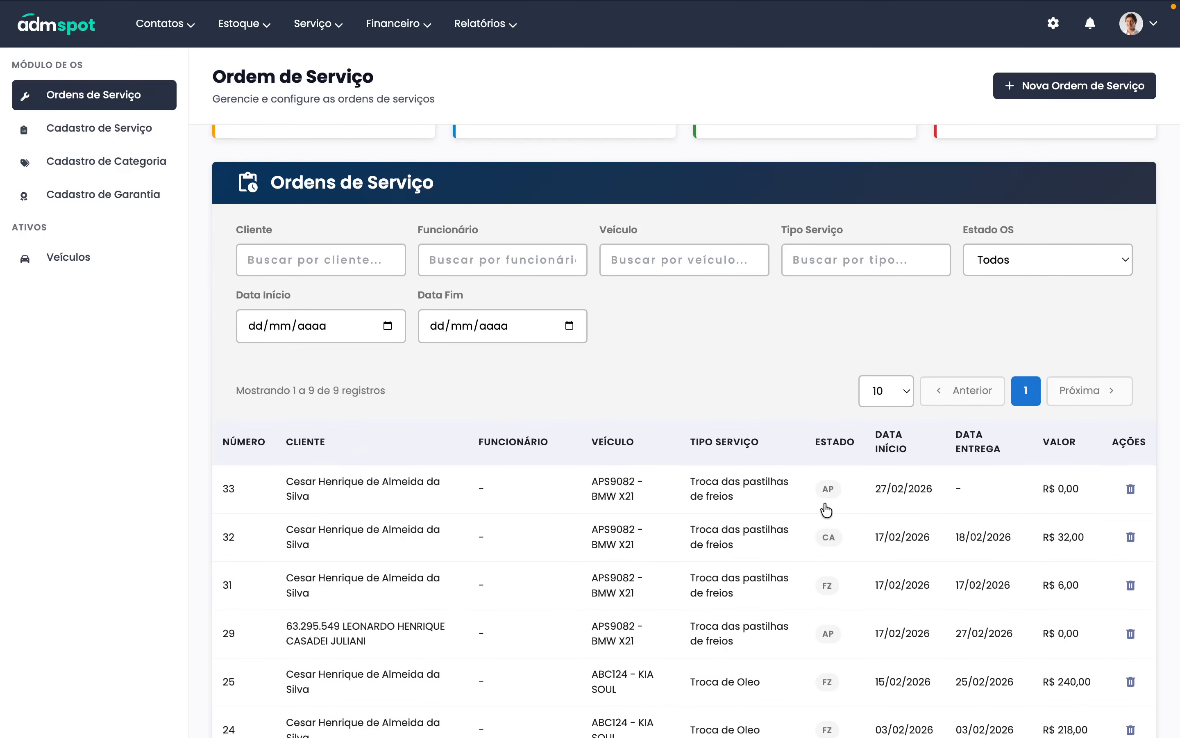
- Open OS-22 (row 33) and review its Produtos, Serviços and R$ 390,00 total
click(657, 495)
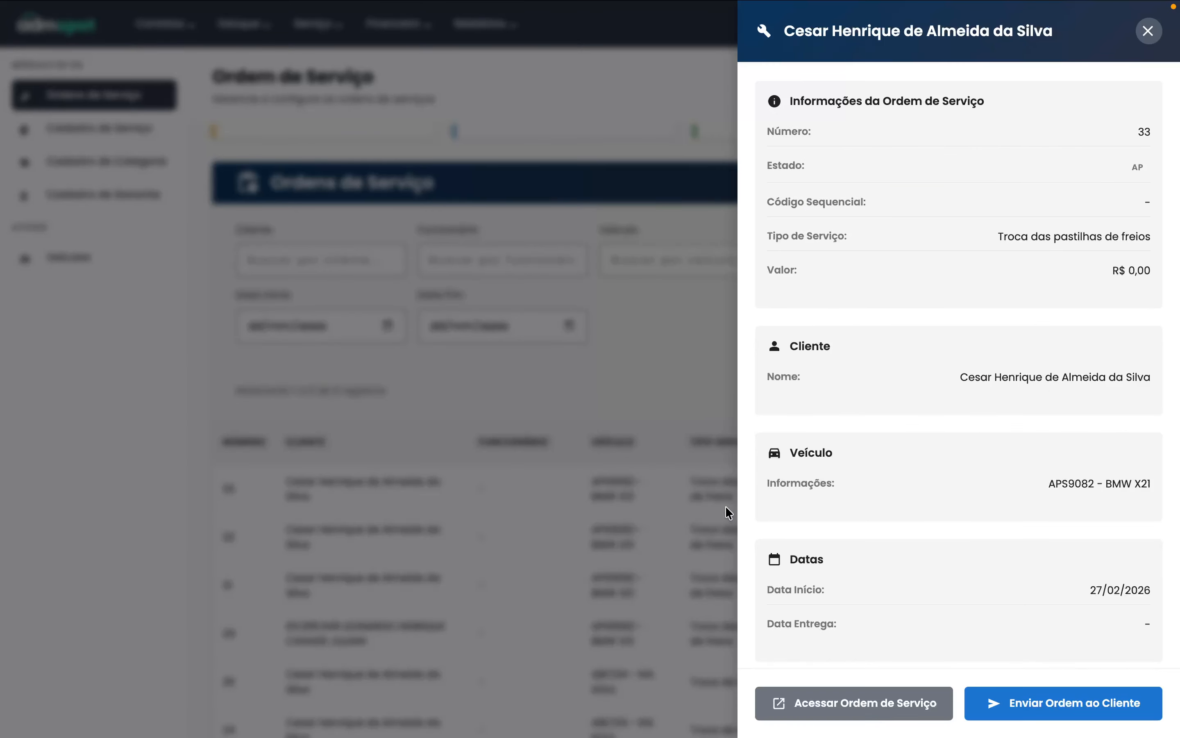
click(882, 700)
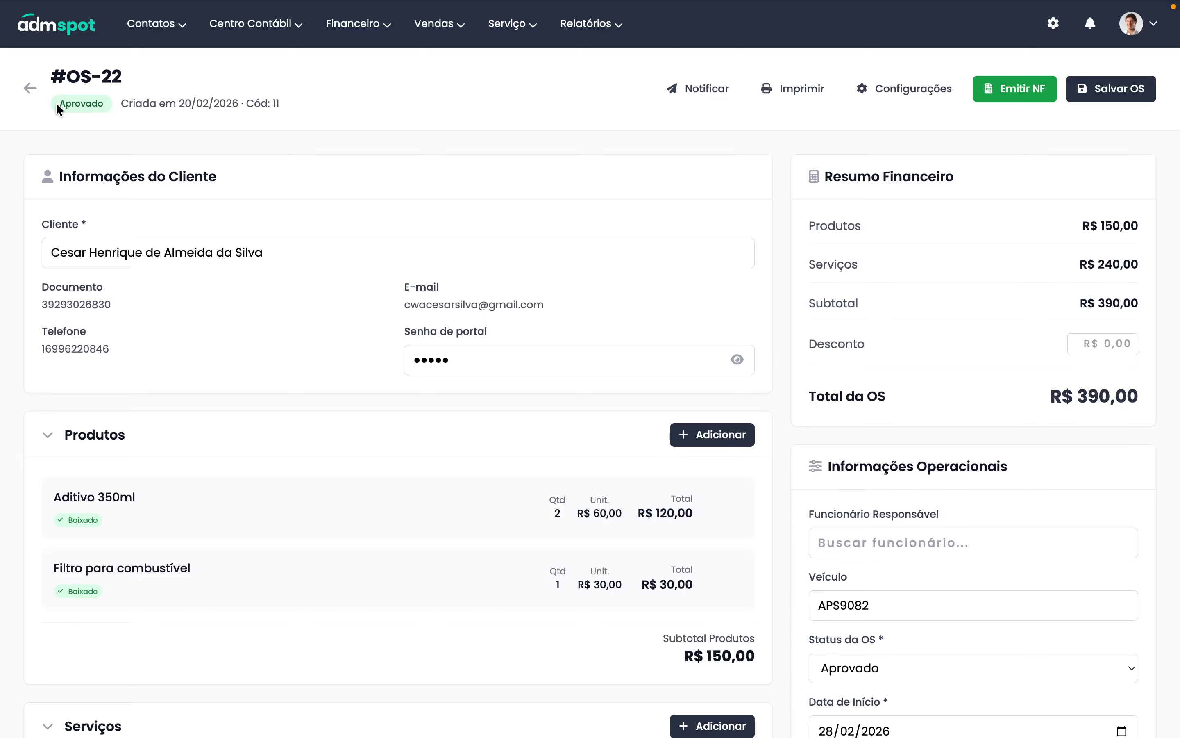
drag(57, 108, 126, 104)
click(255, 146)
scroll(307, 274, down, 10)
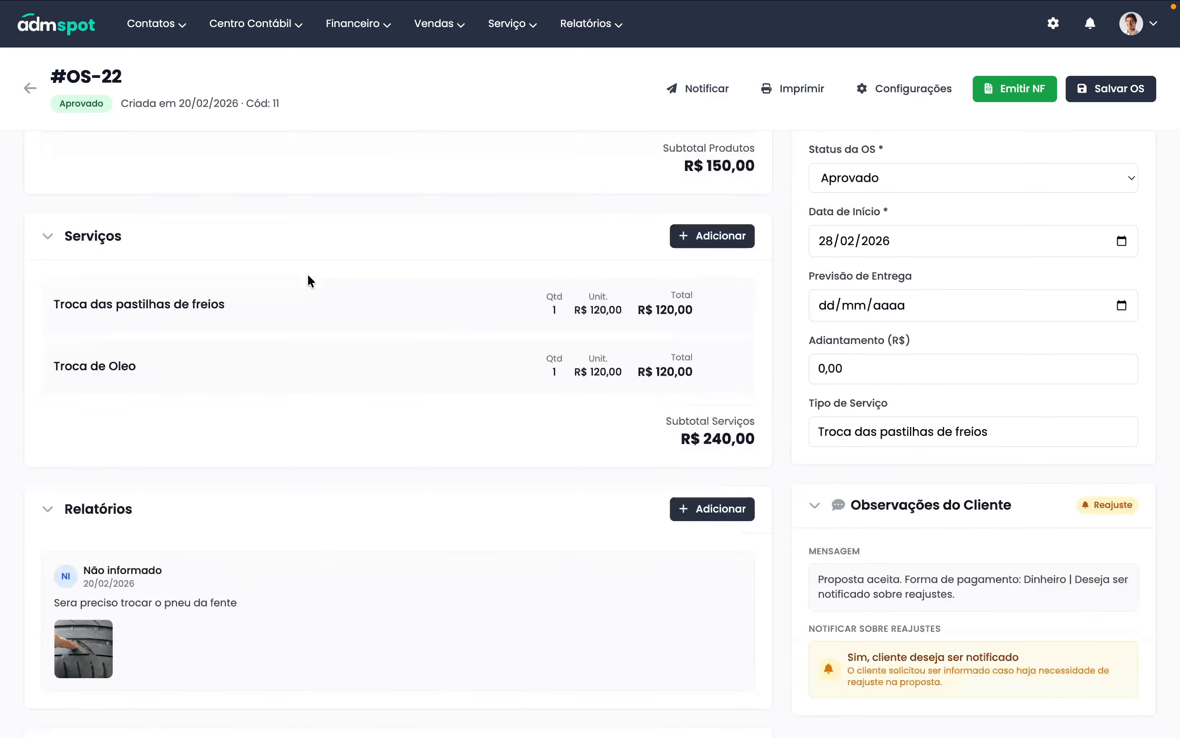
scroll(306, 298, up, 5)
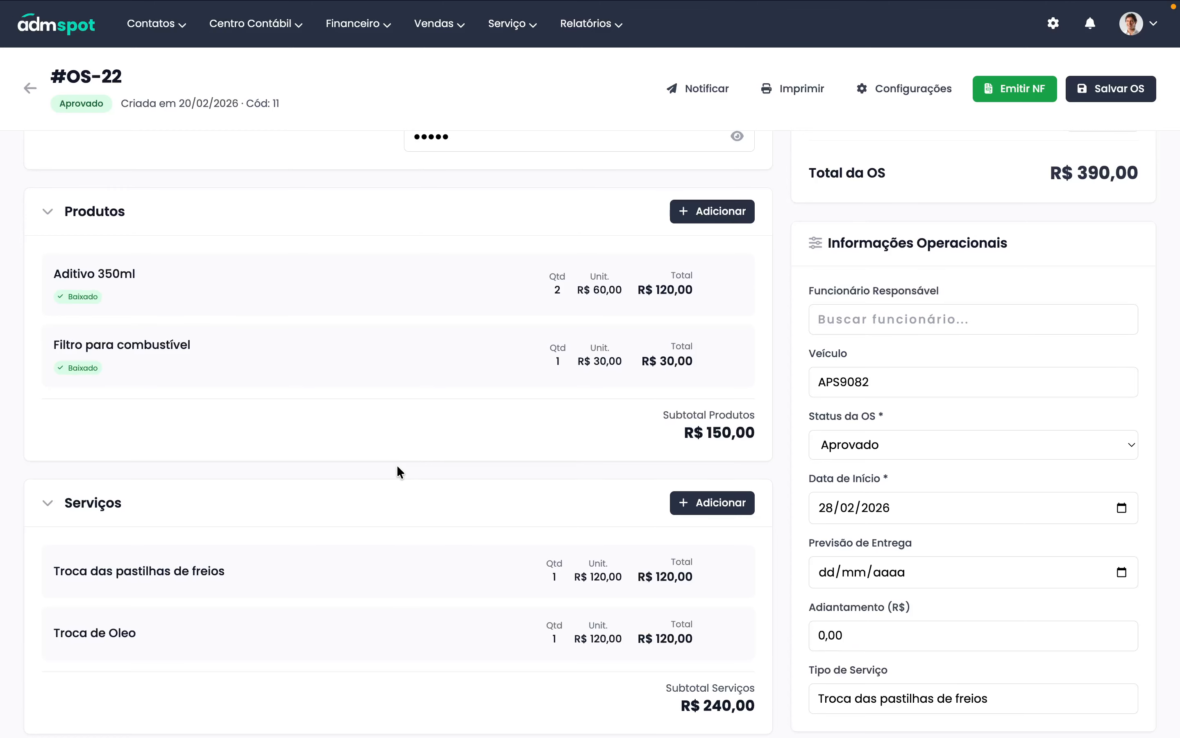
scroll(397, 465, down, 4)
scroll(459, 494, down, 2)
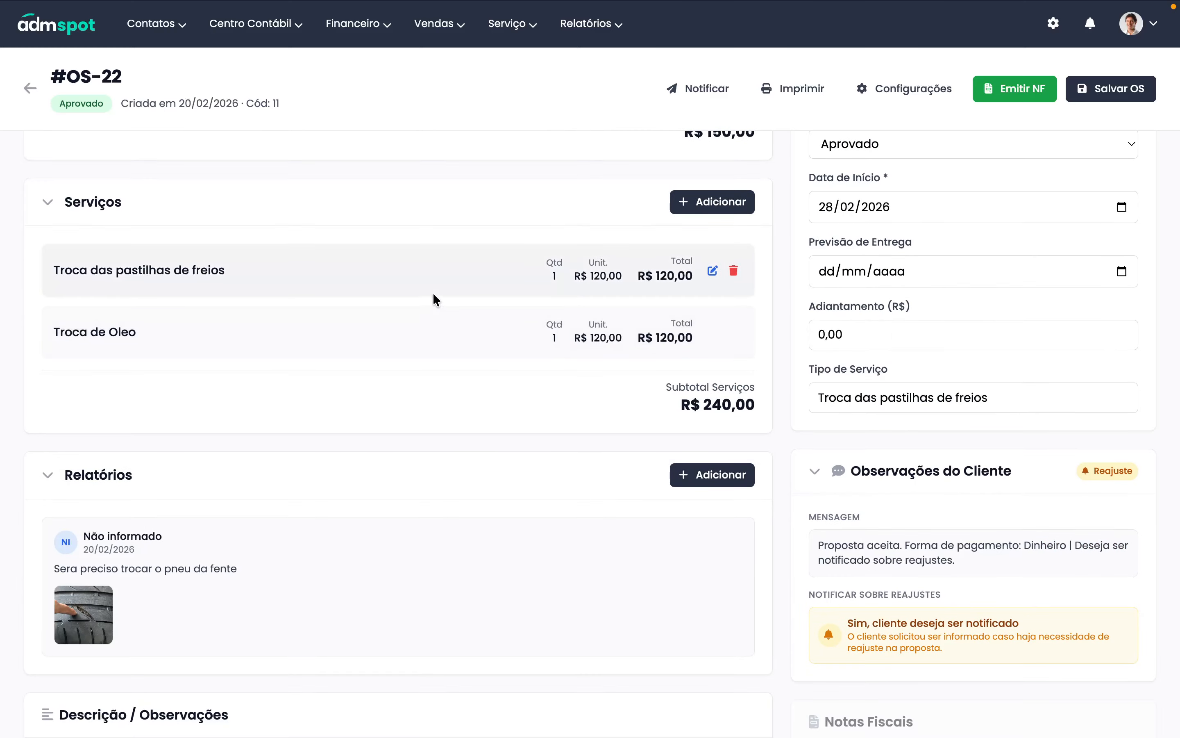
- Check the Cadastro de Serviço catalogue and return to the service order list
click(33, 98)
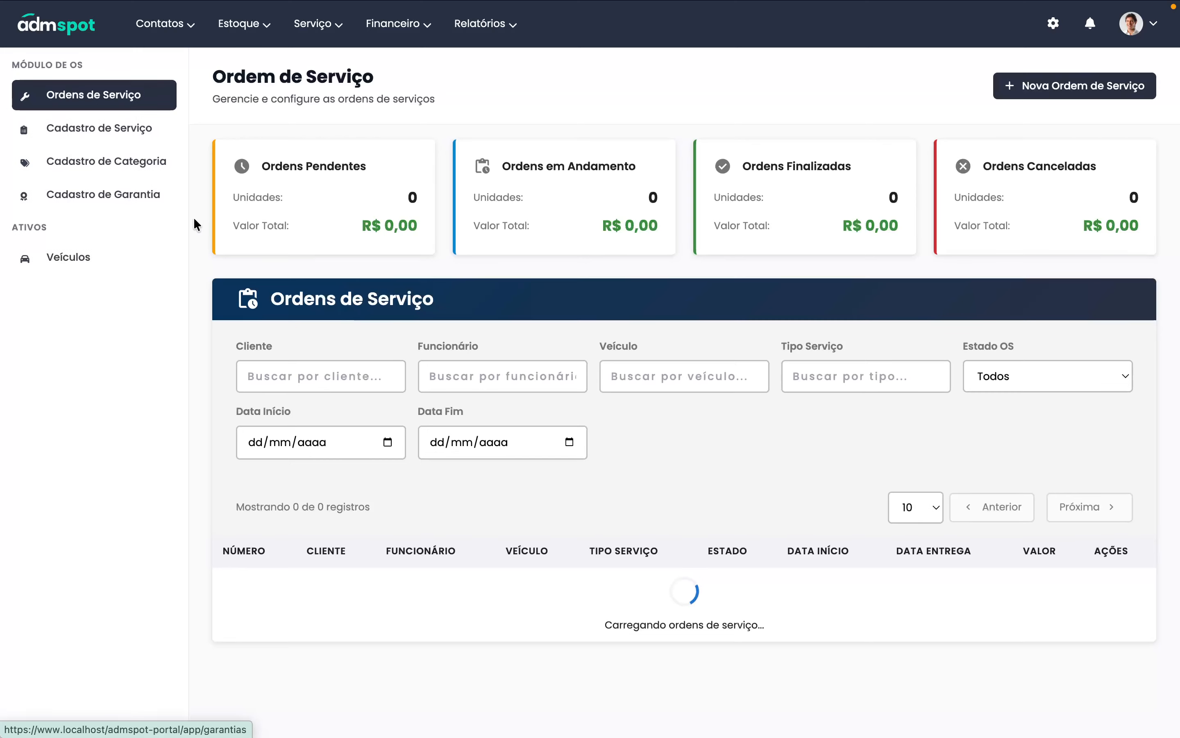
click(112, 139)
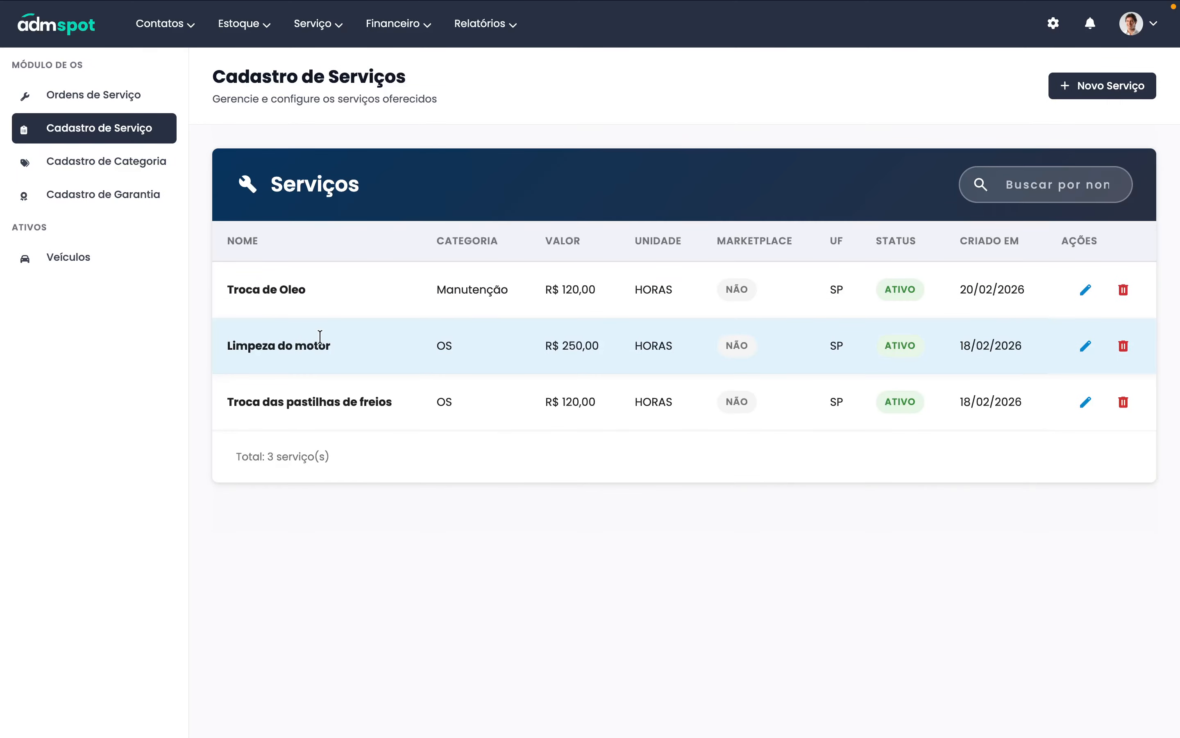
click(68, 102)
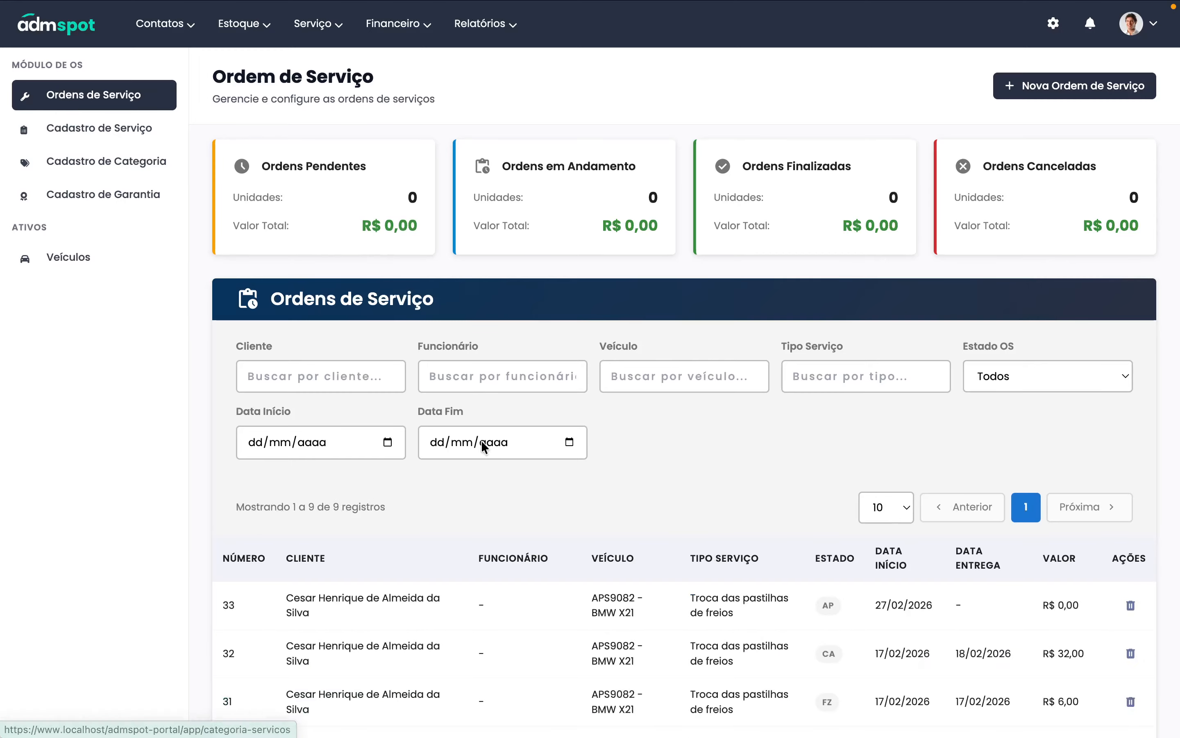
- Add the Limpeza do motor service (R$ 250,00) to OS-22, found by searching 'lim'
click(768, 614)
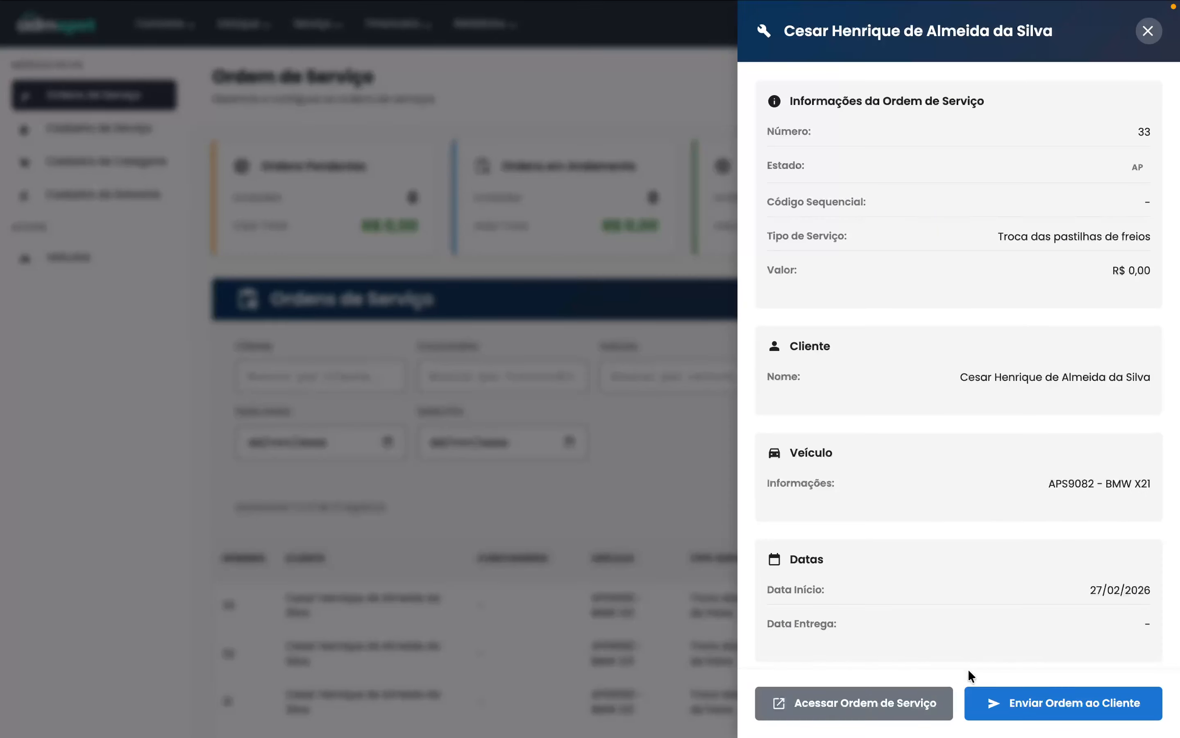
click(893, 711)
scroll(585, 552, down, 5)
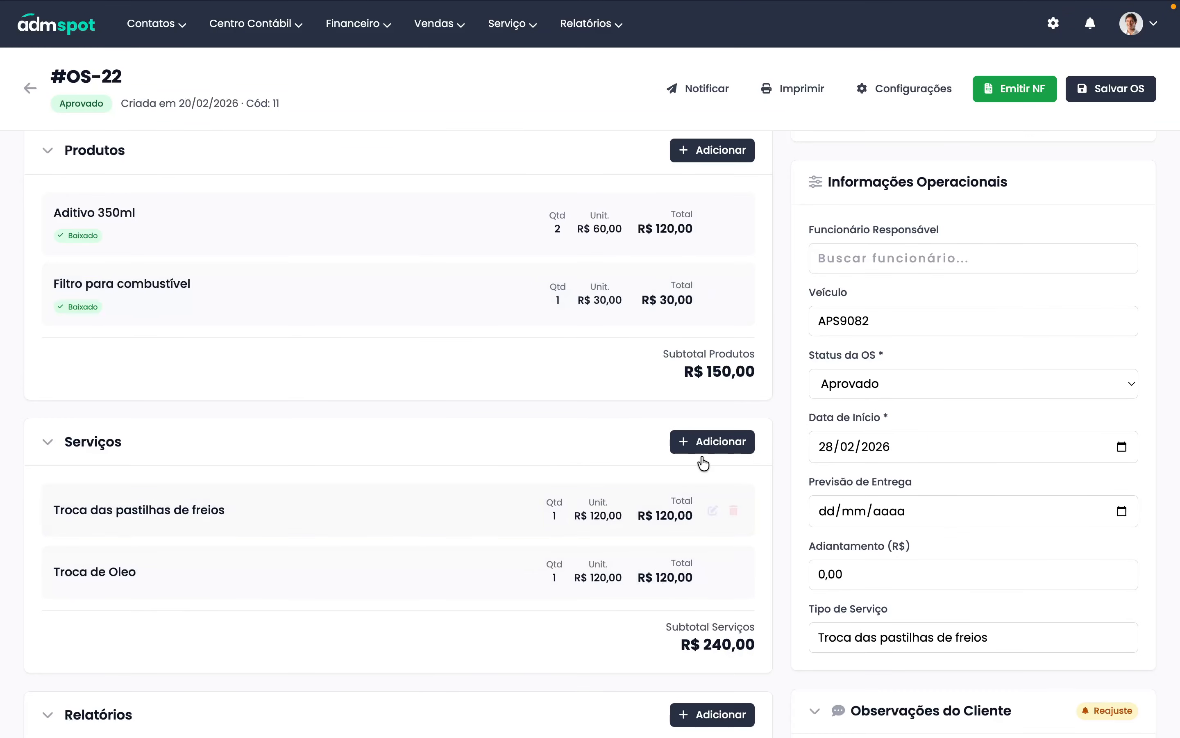
click(708, 441)
text(limpe)
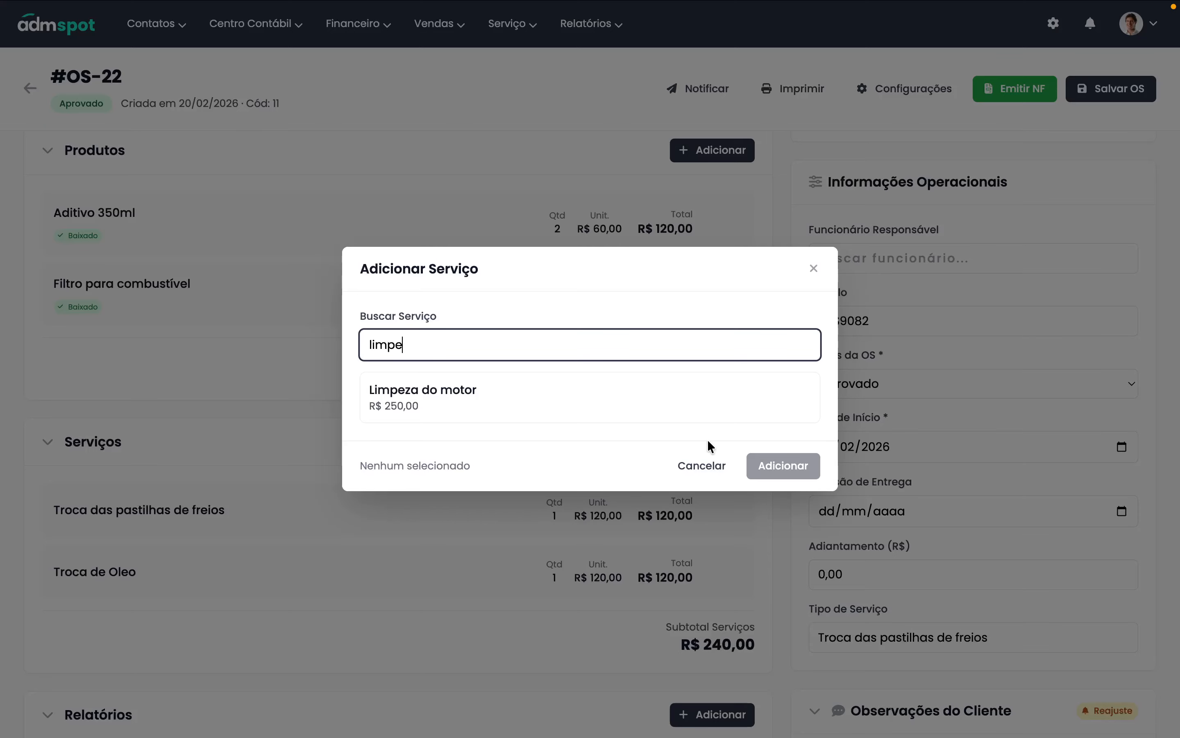
click(570, 405)
click(772, 465)
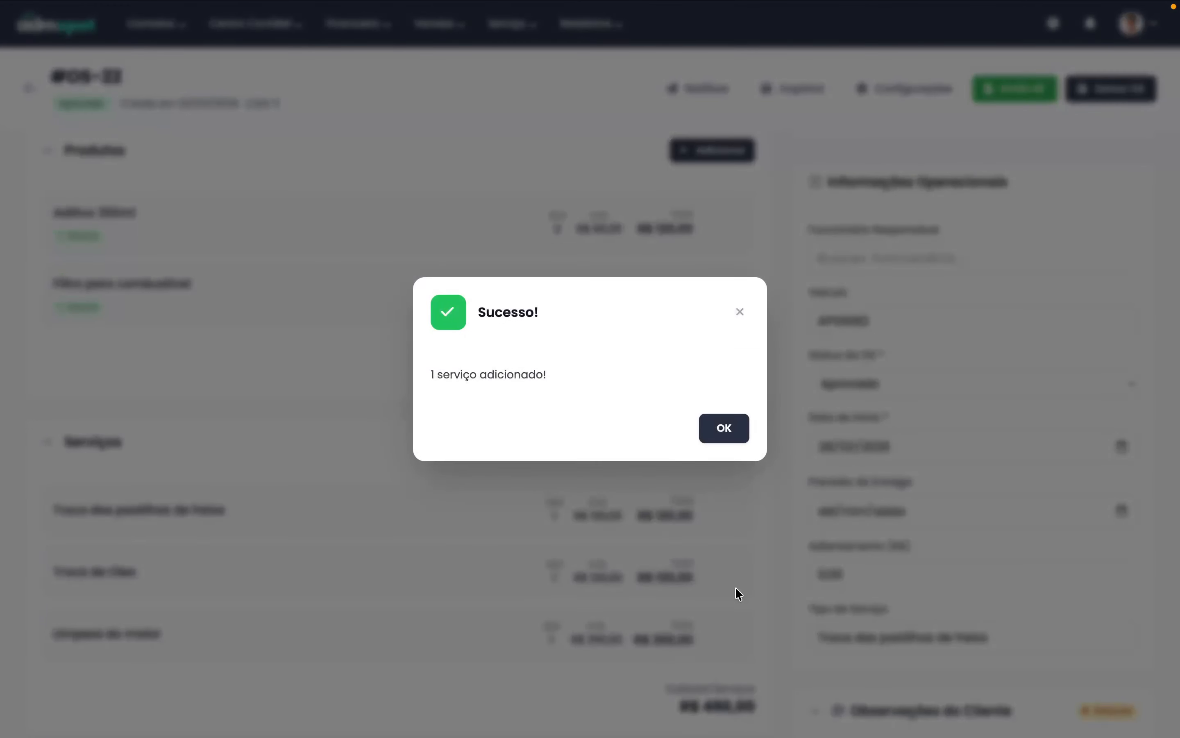
click(731, 440)
scroll(795, 566, down, 5)
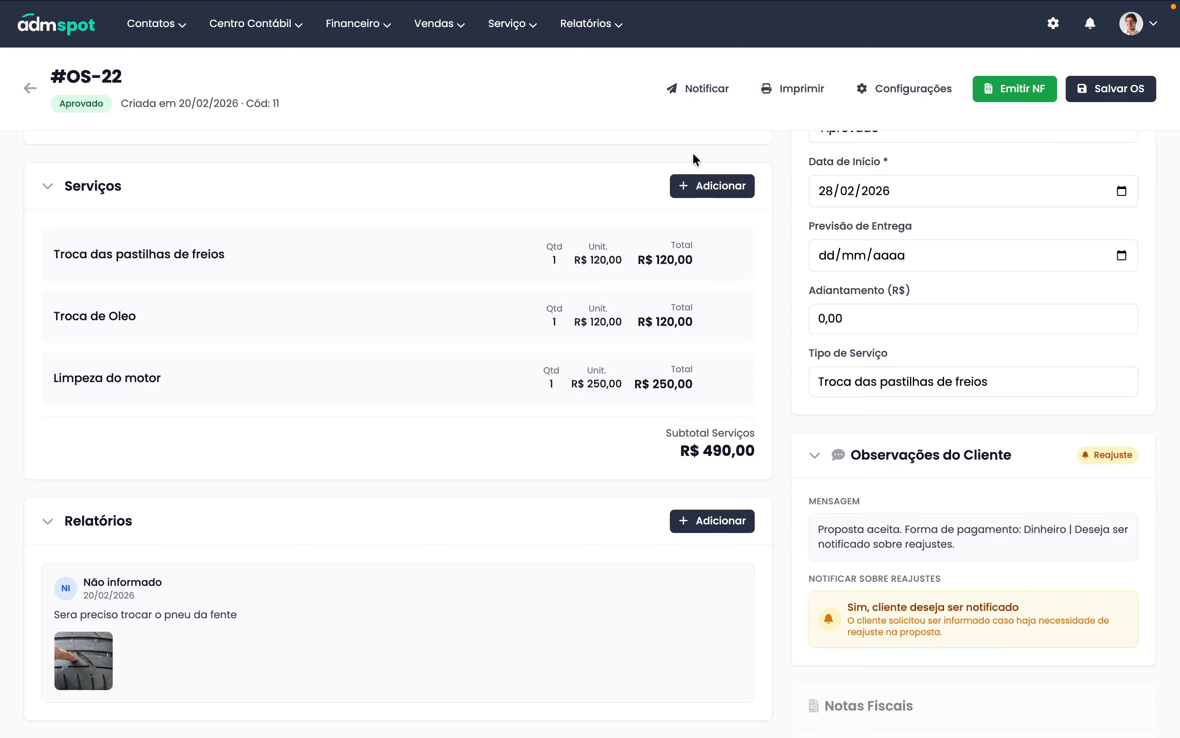
- In the customer portal, close the outdated OS #22 details on the dashboard
click(505, 41)
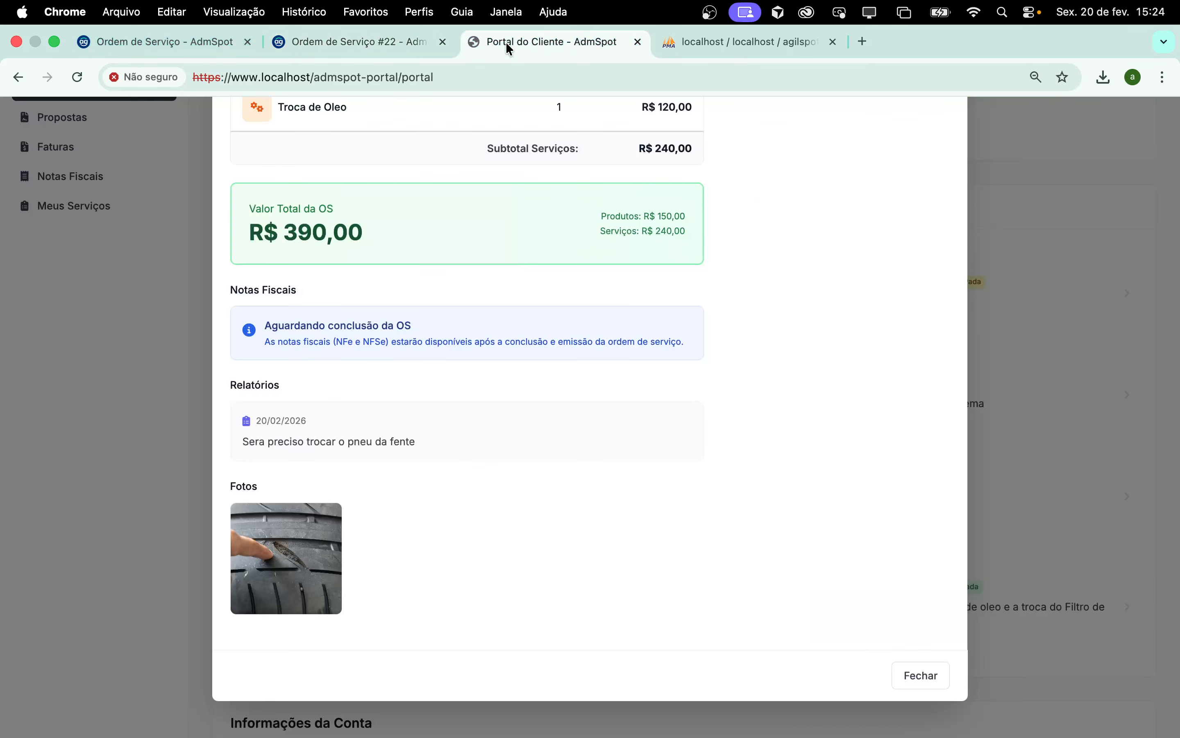
click(910, 679)
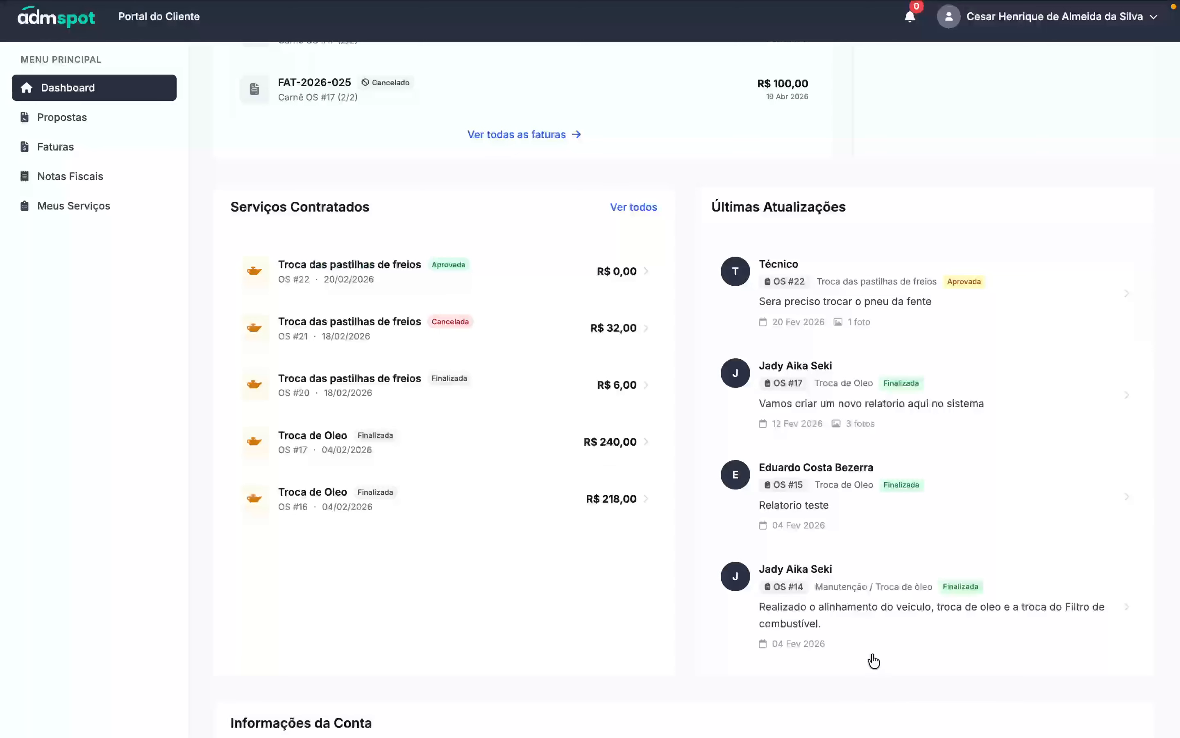
scroll(448, 387, up, 10)
scroll(438, 306, down, 3)
scroll(439, 303, down, 3)
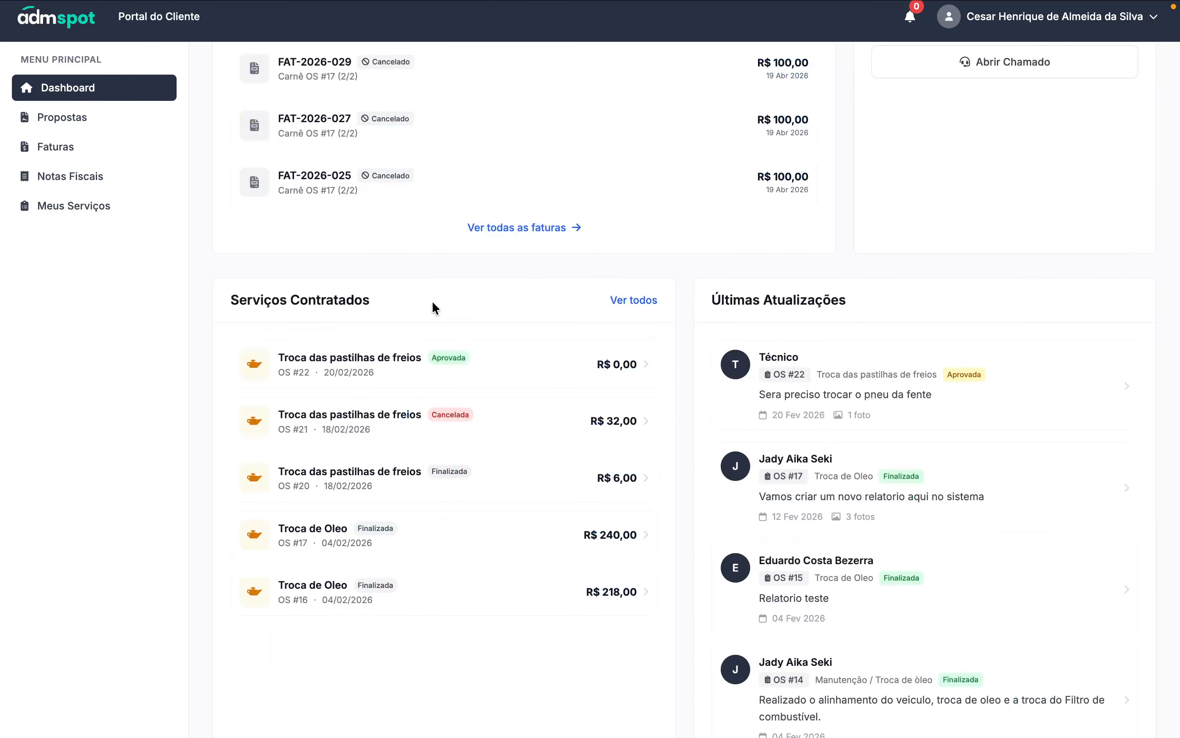
- Reopen OS #22 to confirm Limpeza do motor is listed and the total is R$ 640,00
click(348, 361)
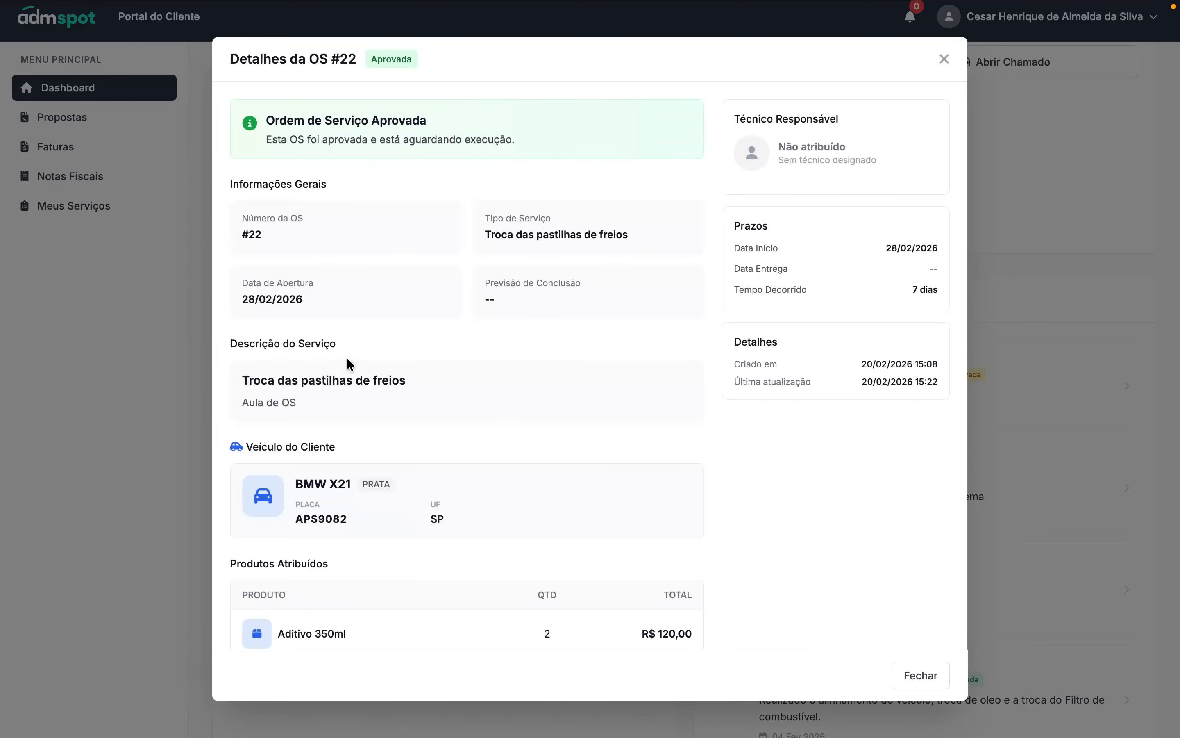
scroll(464, 446, down, 10)
scroll(464, 451, down, 2)
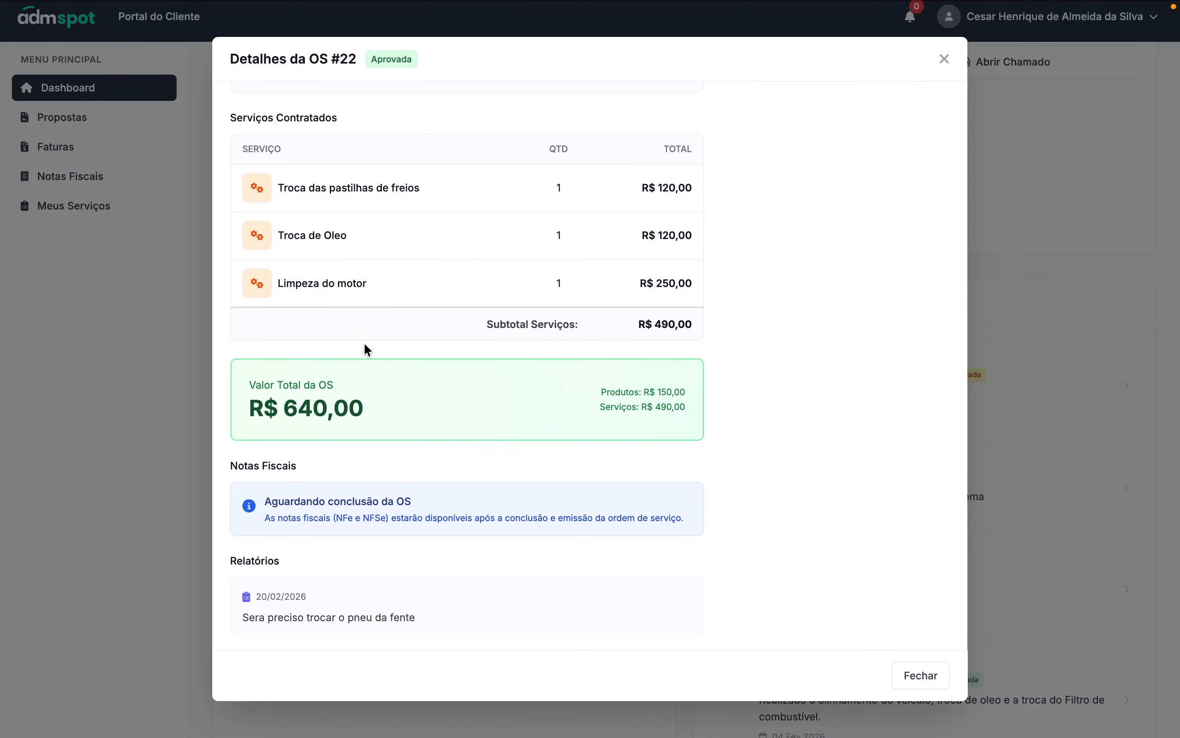
drag(281, 289, 364, 285)
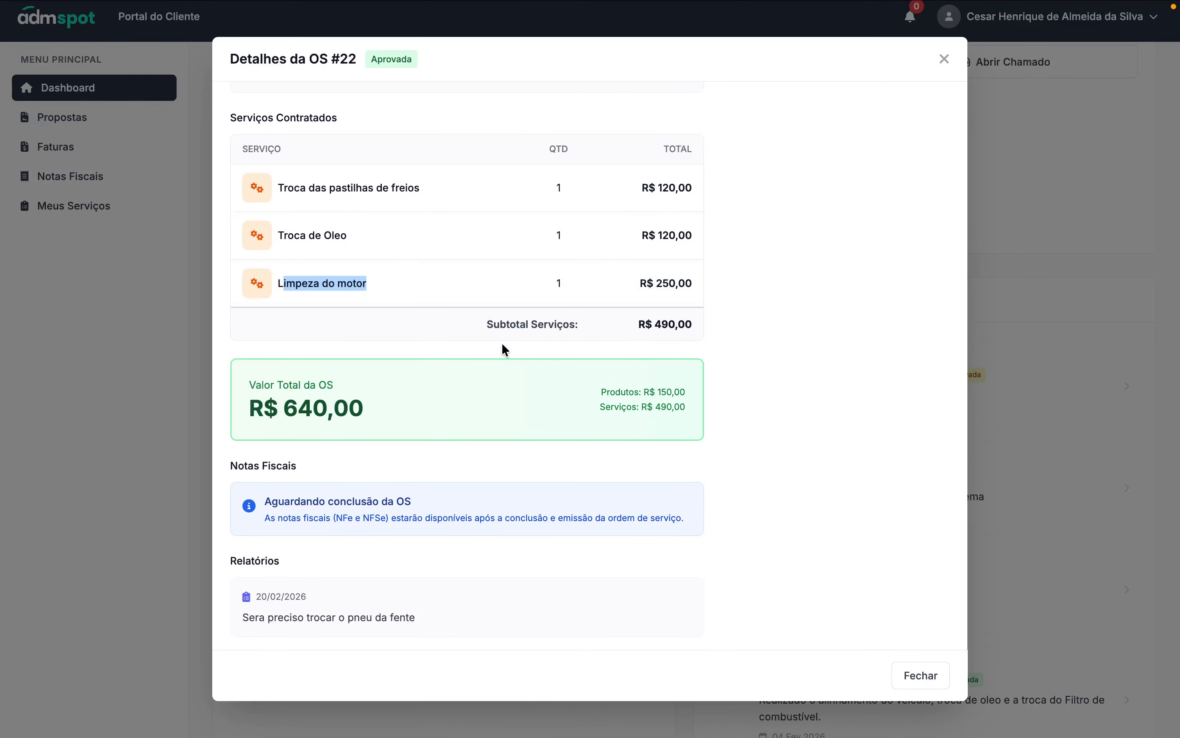
scroll(402, 365, up, 12)
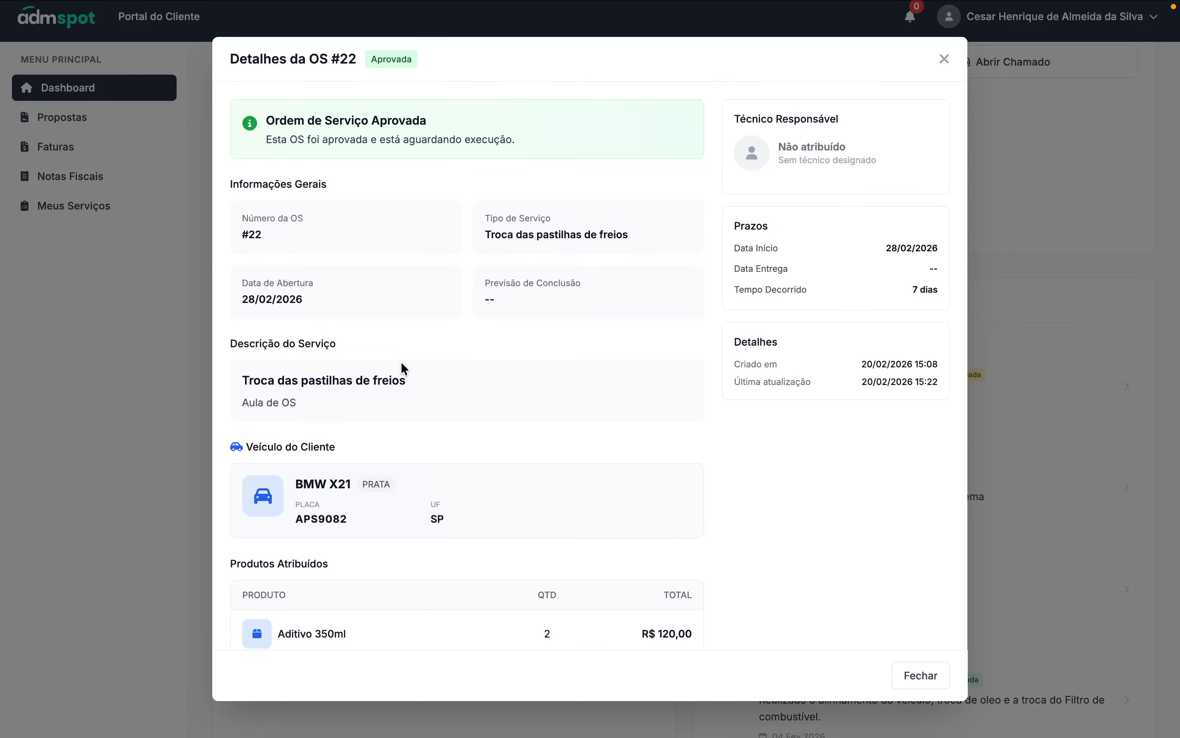
click(945, 59)
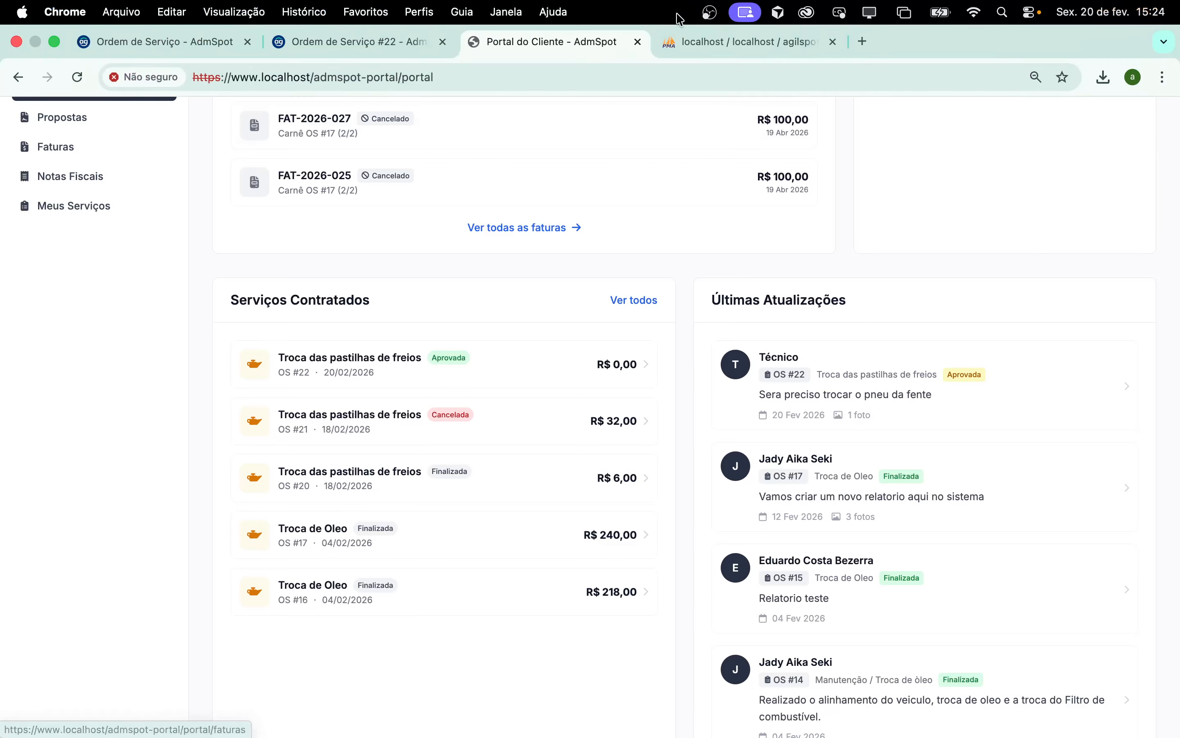
- Add an OS-22 report 'Foi necessario realizar a limpeza do motor.' with an engine photo attached
click(397, 33)
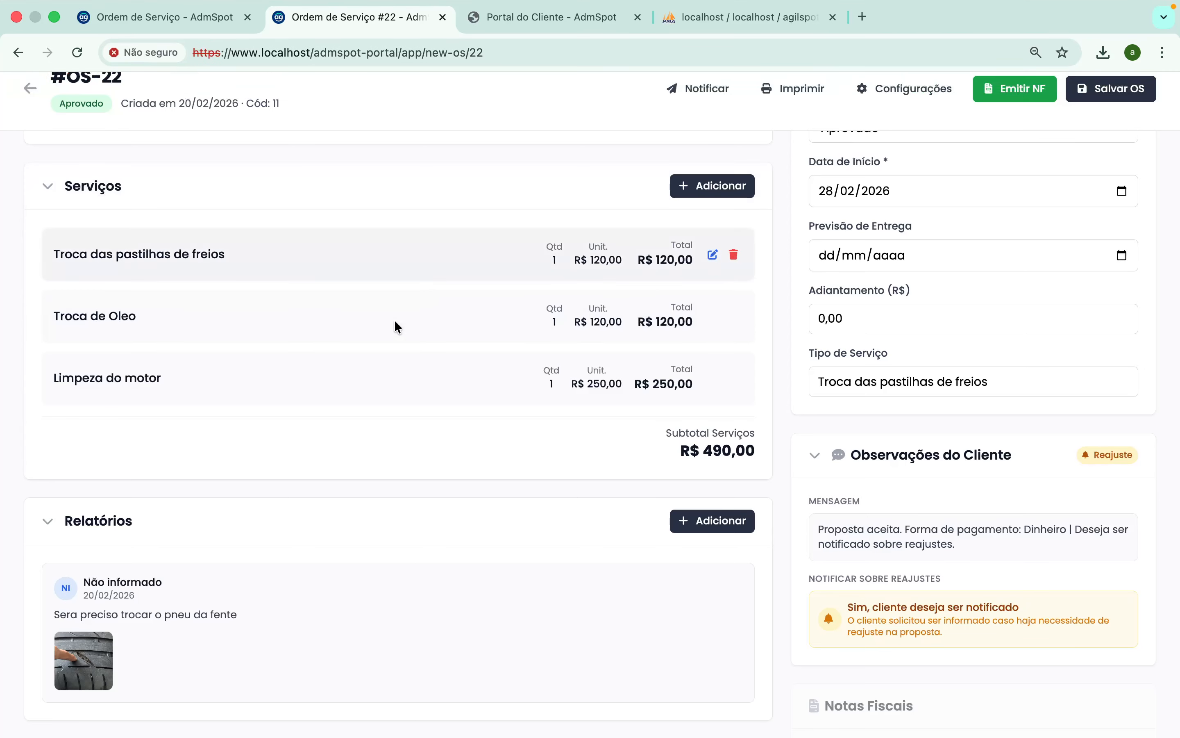
scroll(400, 351, down, 4)
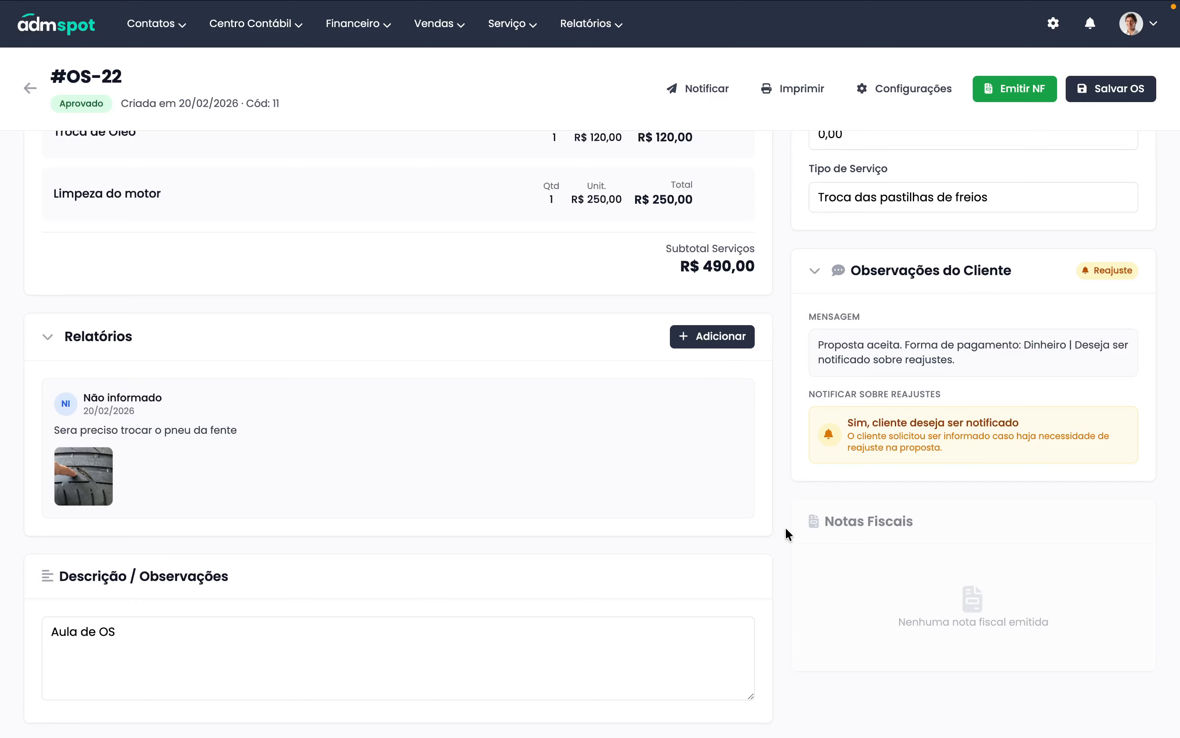
click(699, 343)
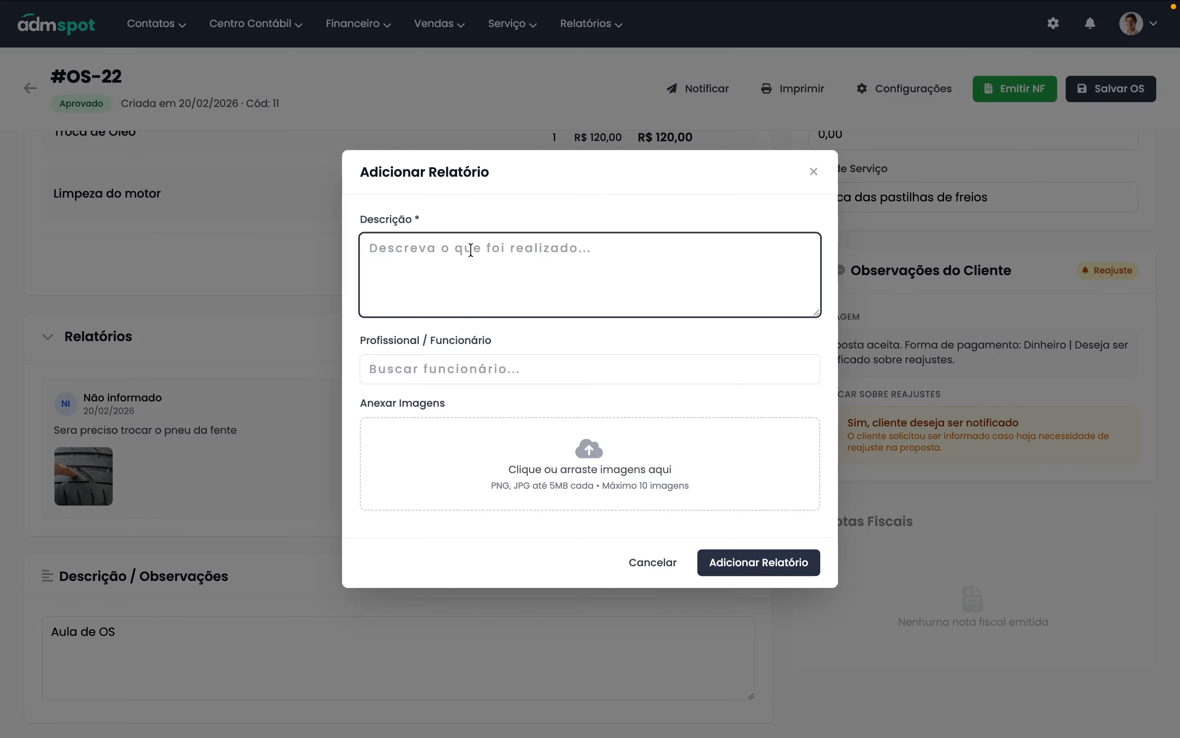
text(F)
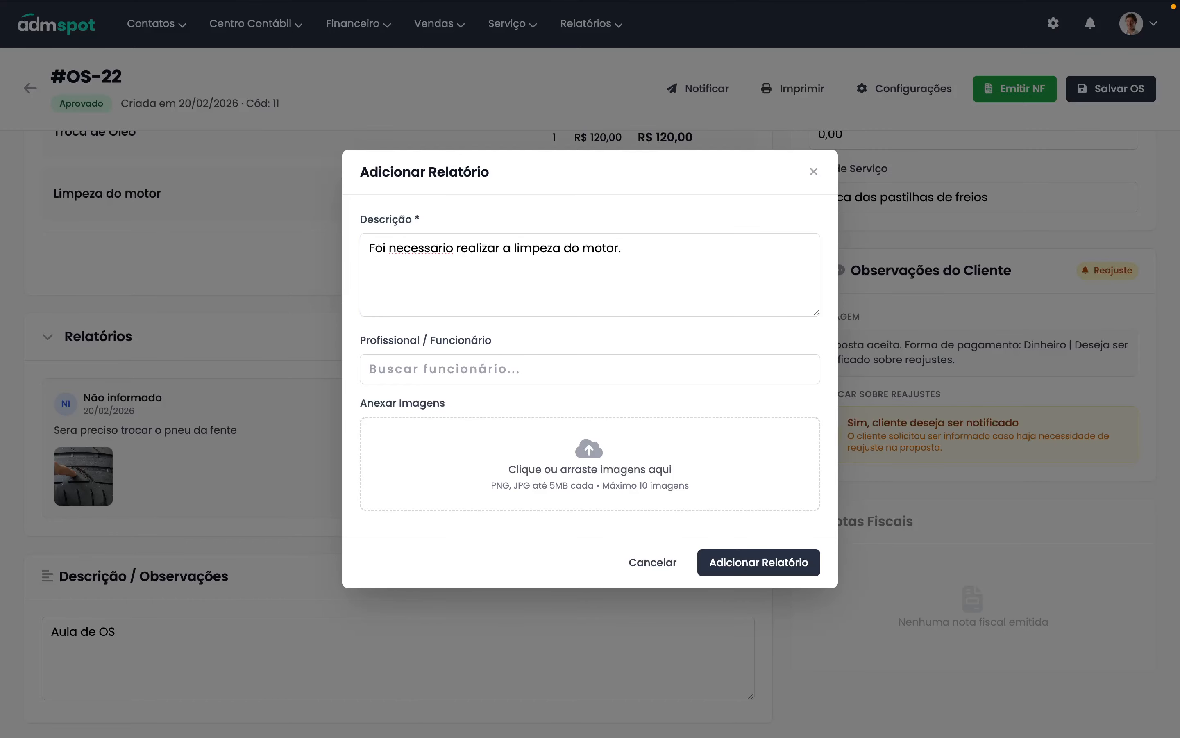
drag(1179, 293, 719, 445)
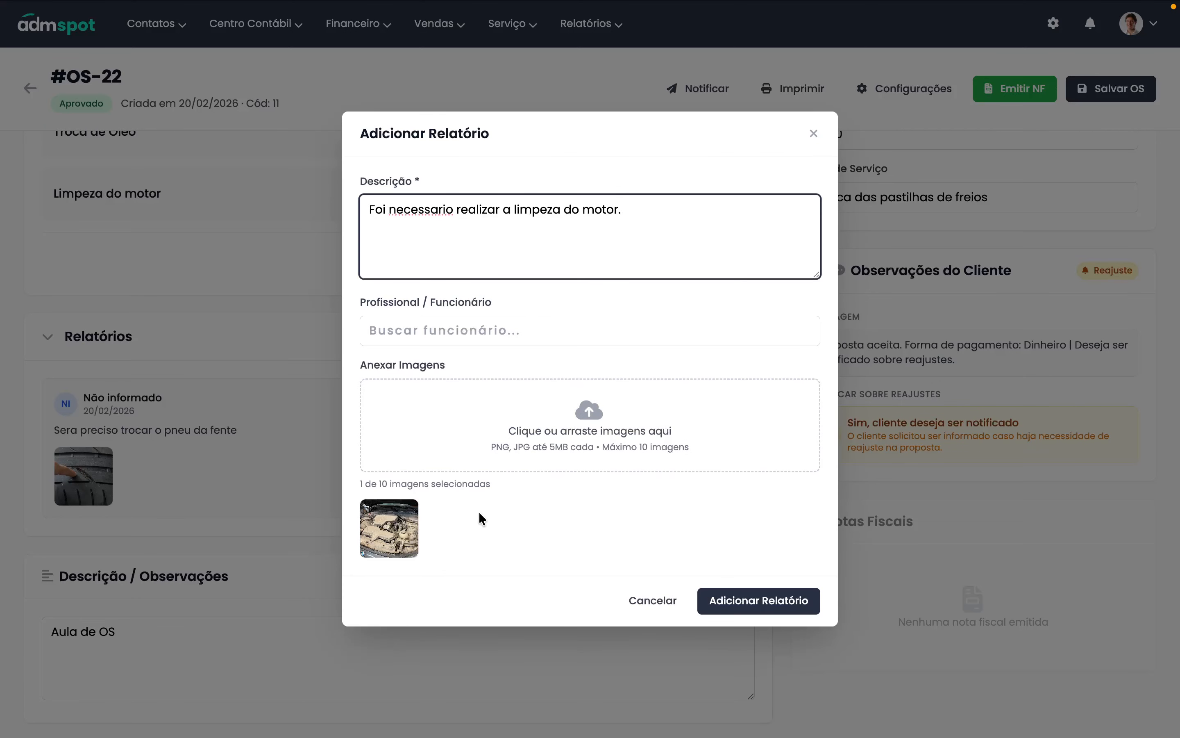
click(764, 609)
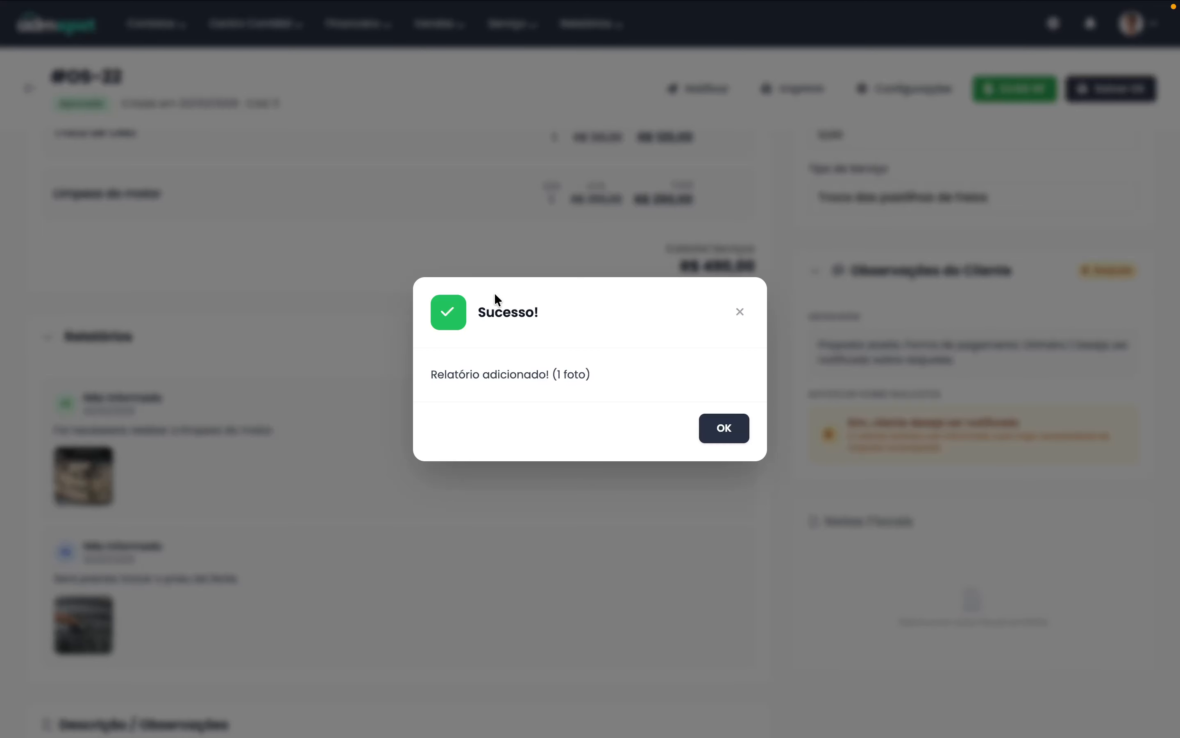
click(725, 428)
mouse_move(198, 2)
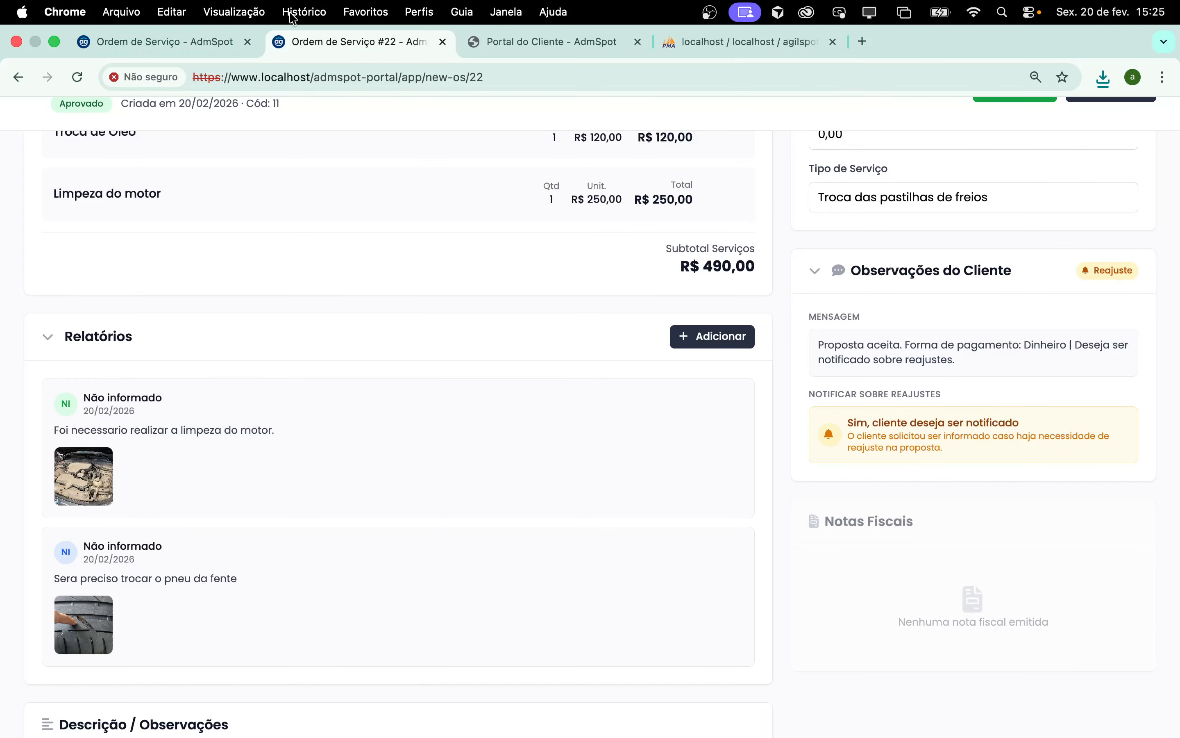
click(198, 41)
- In the portal, open the newest OS #22 report, view its engine photo full size, then close both
click(490, 41)
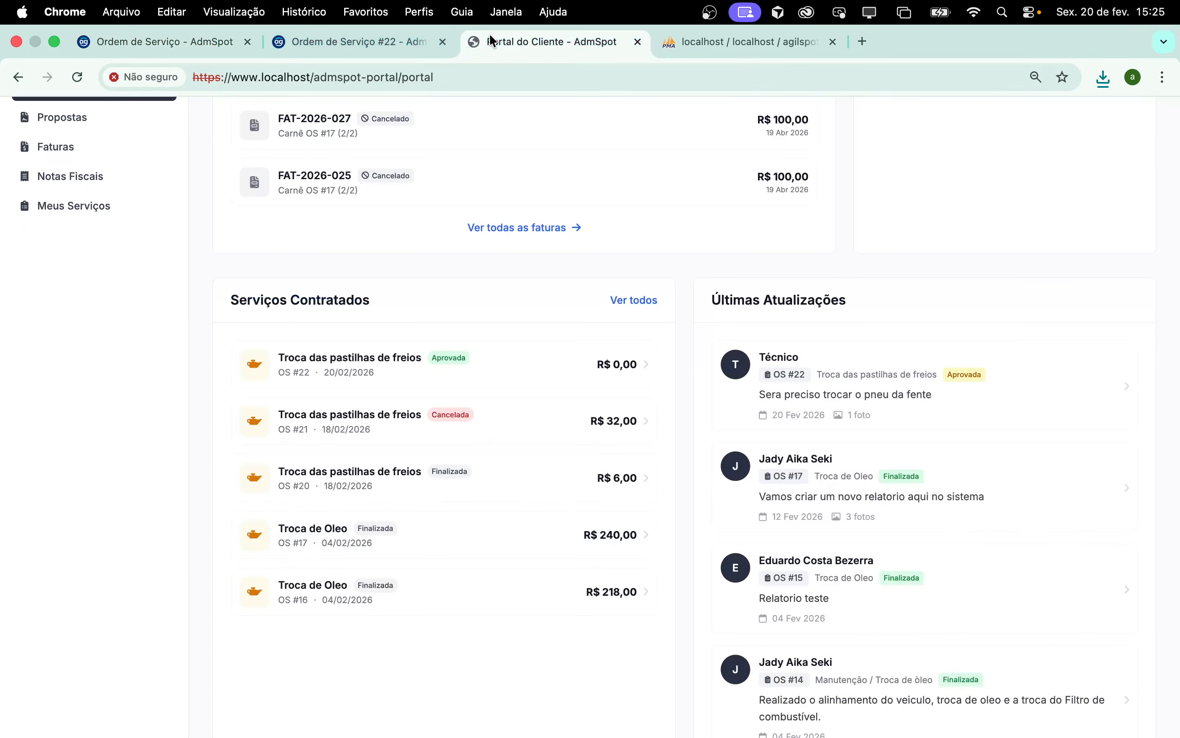
scroll(518, 450, up, 8)
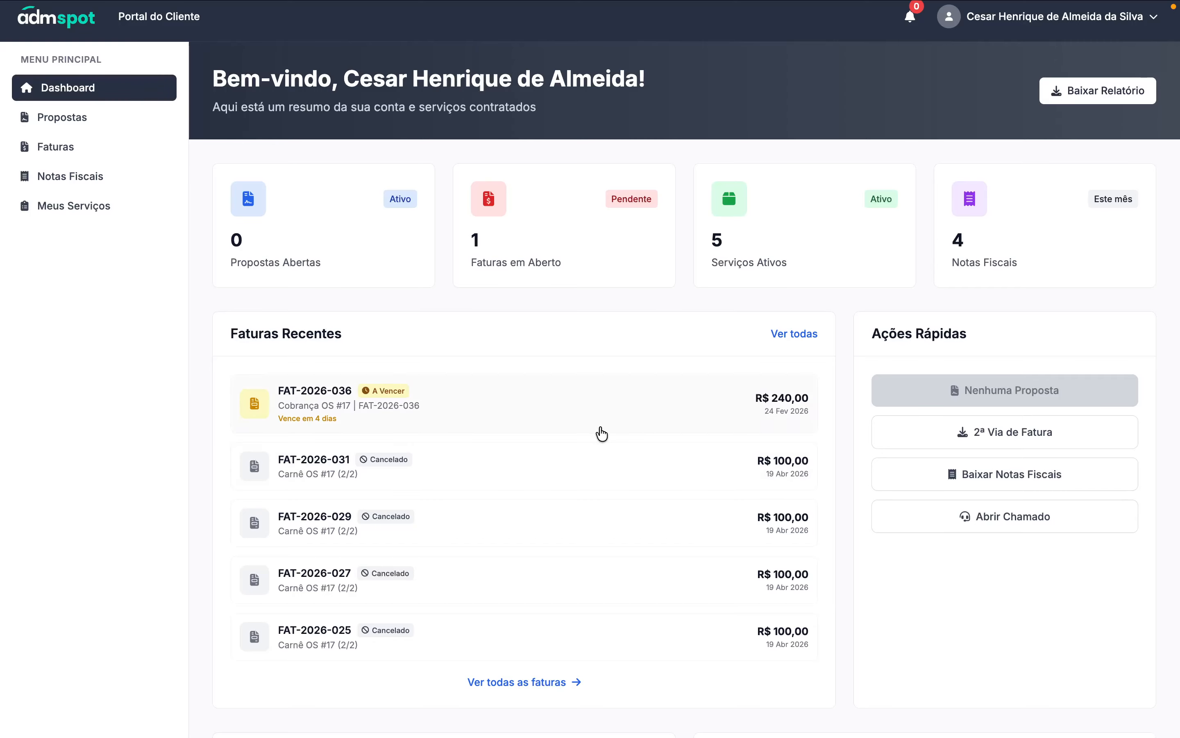
scroll(601, 433, down, 8)
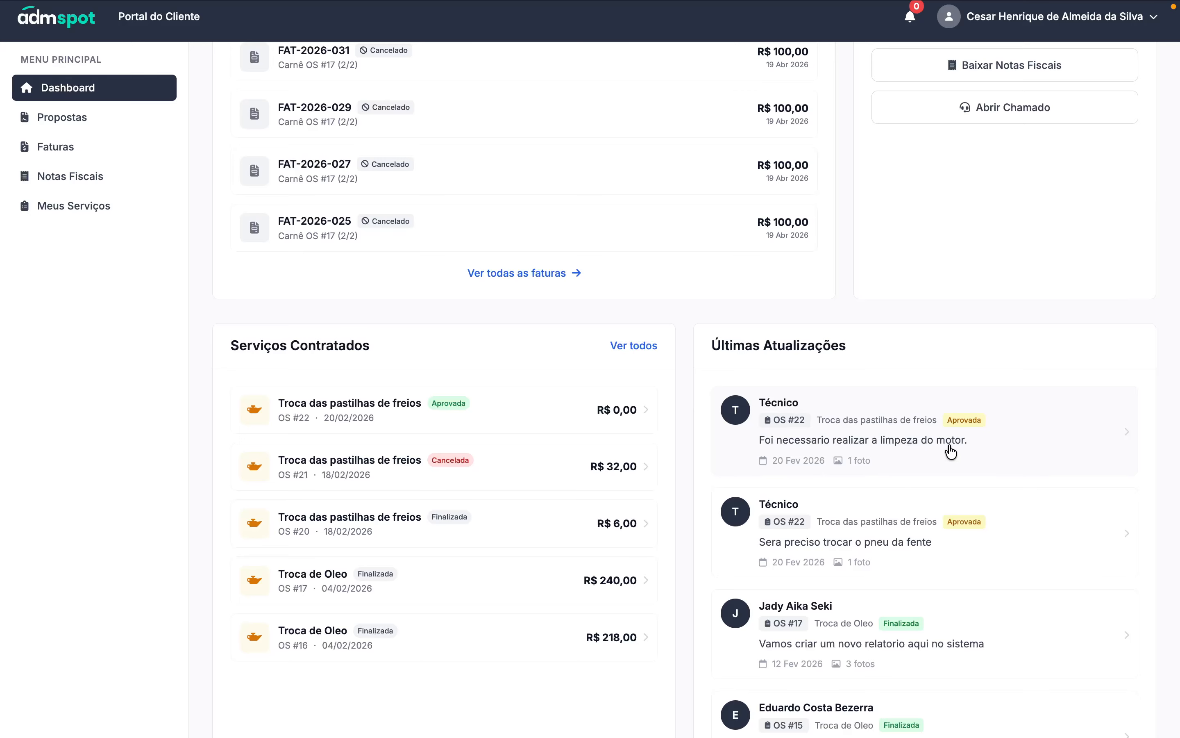
click(911, 445)
click(481, 453)
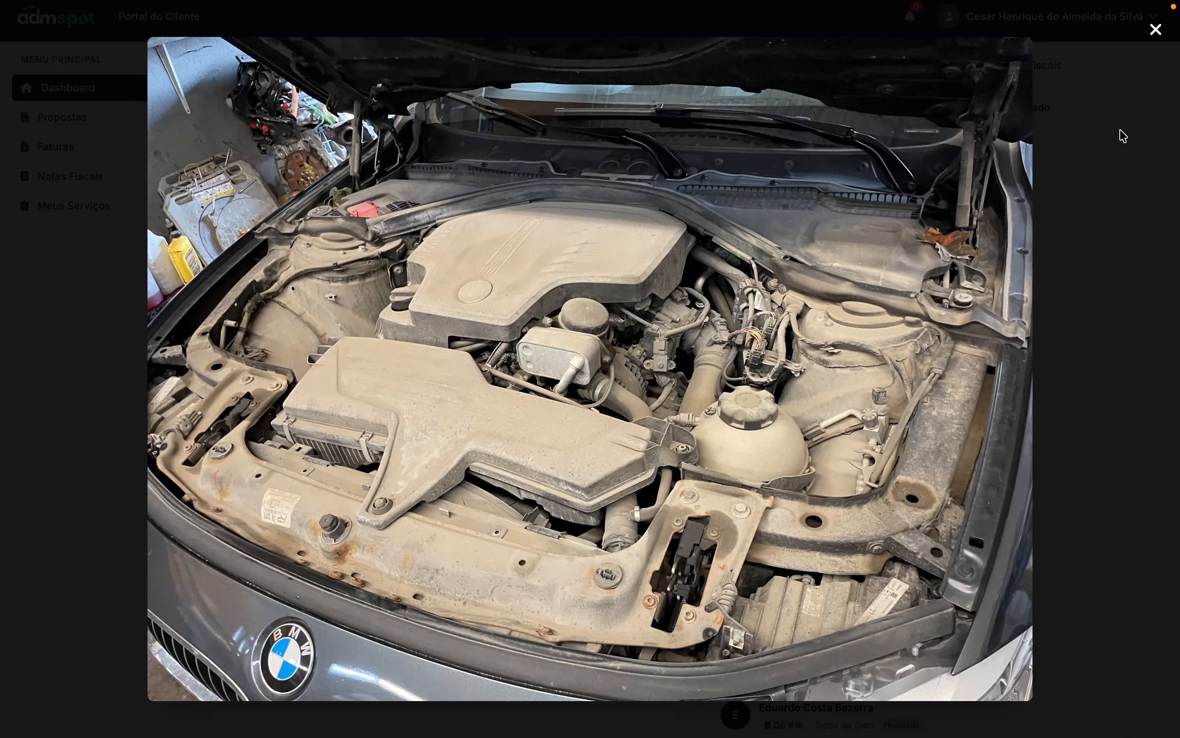
click(1155, 30)
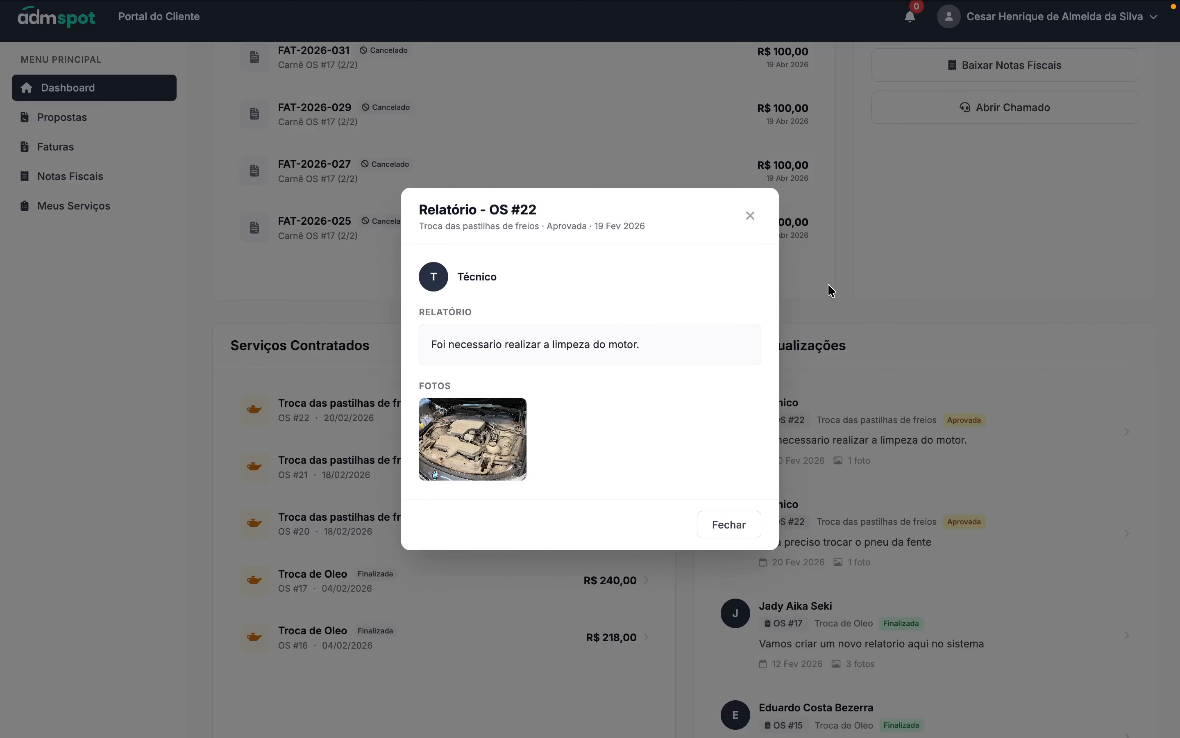
click(722, 521)
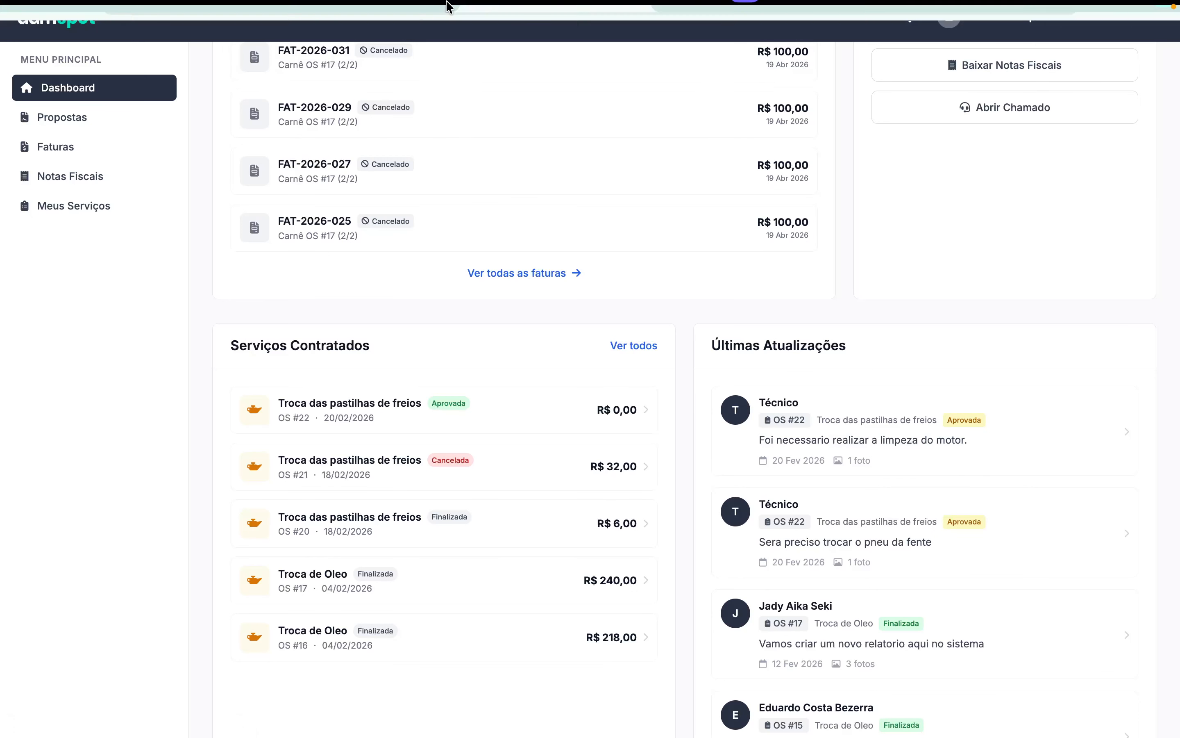
- Review the customer's note on OS-22, collapse Observações do Cliente, and save the R$ 640,00 order
click(329, 43)
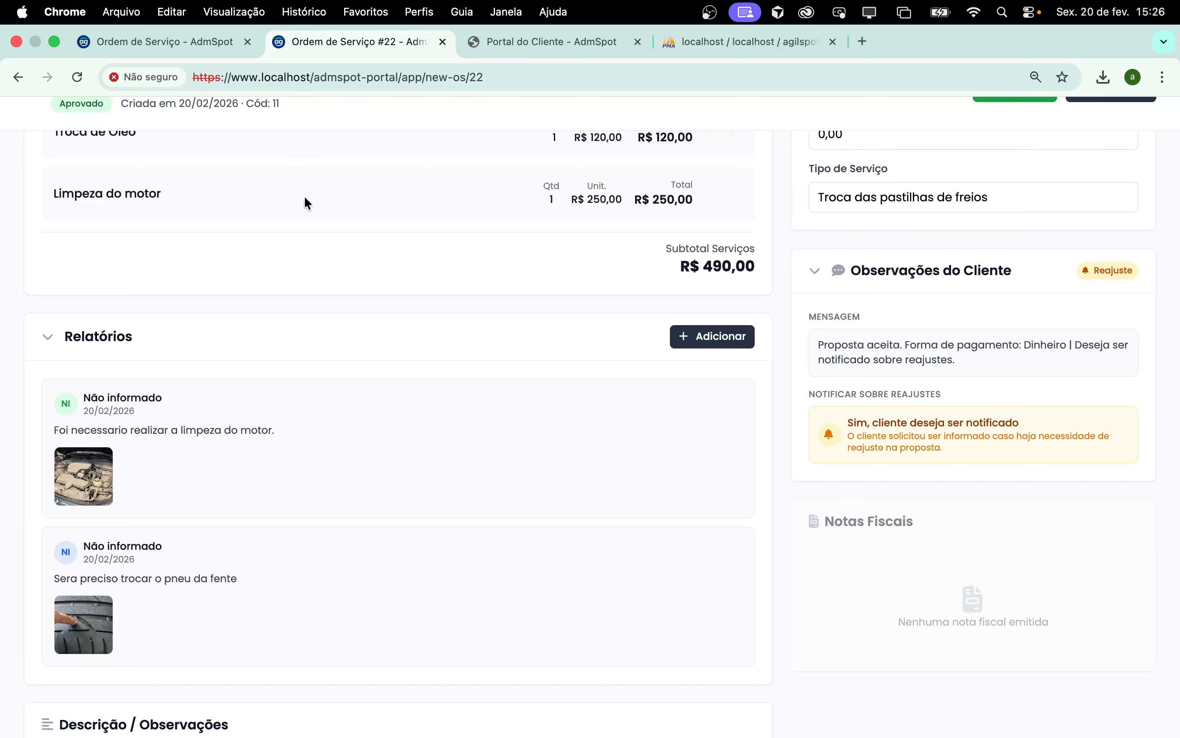
scroll(764, 457, up, 3)
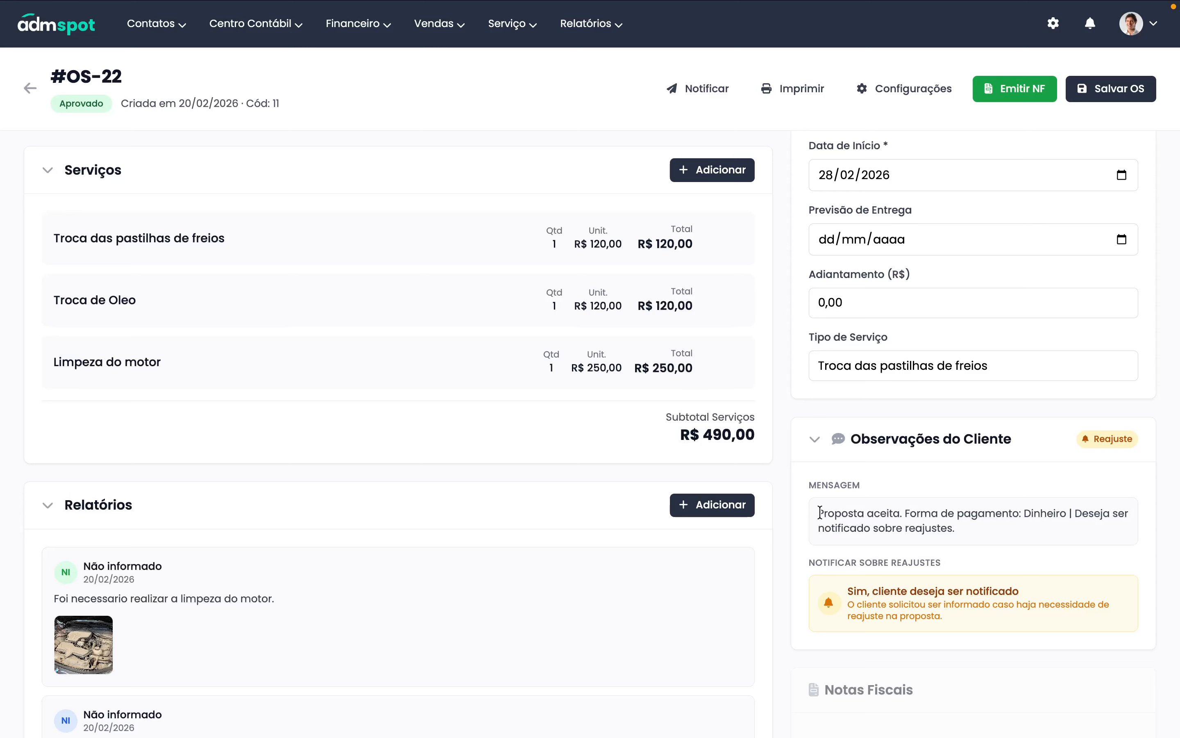
drag(820, 513, 957, 528)
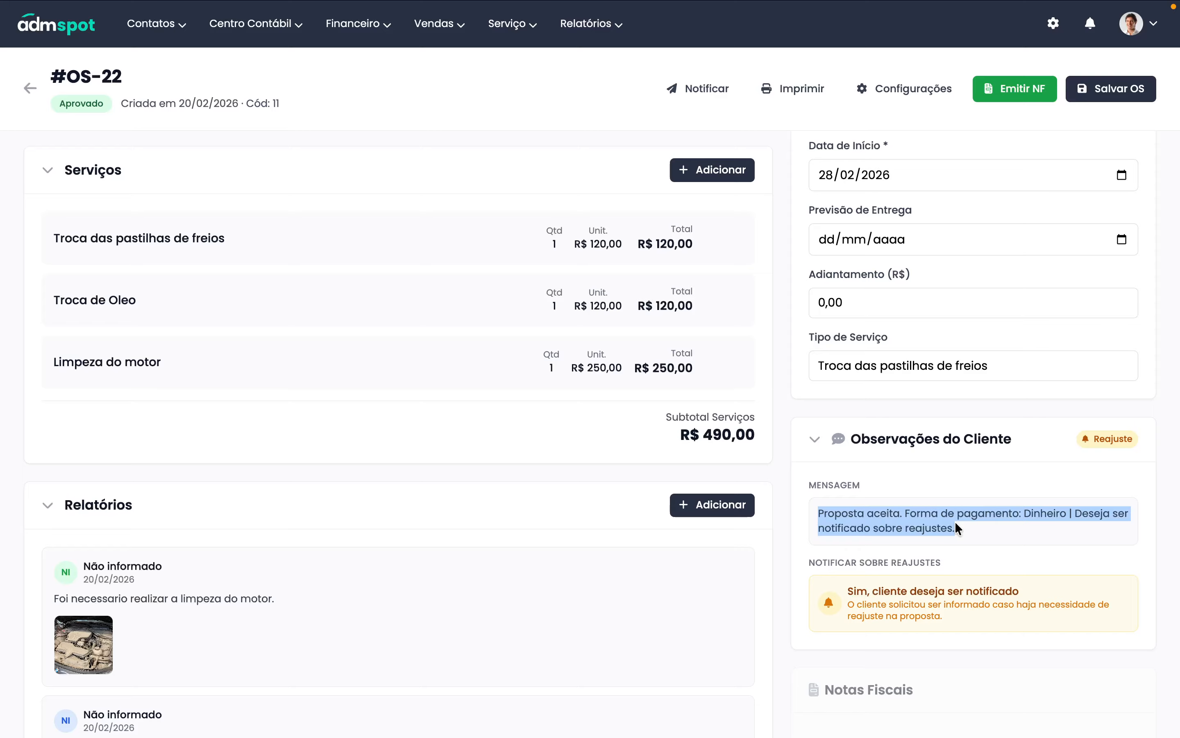
scroll(605, 490, down, 5)
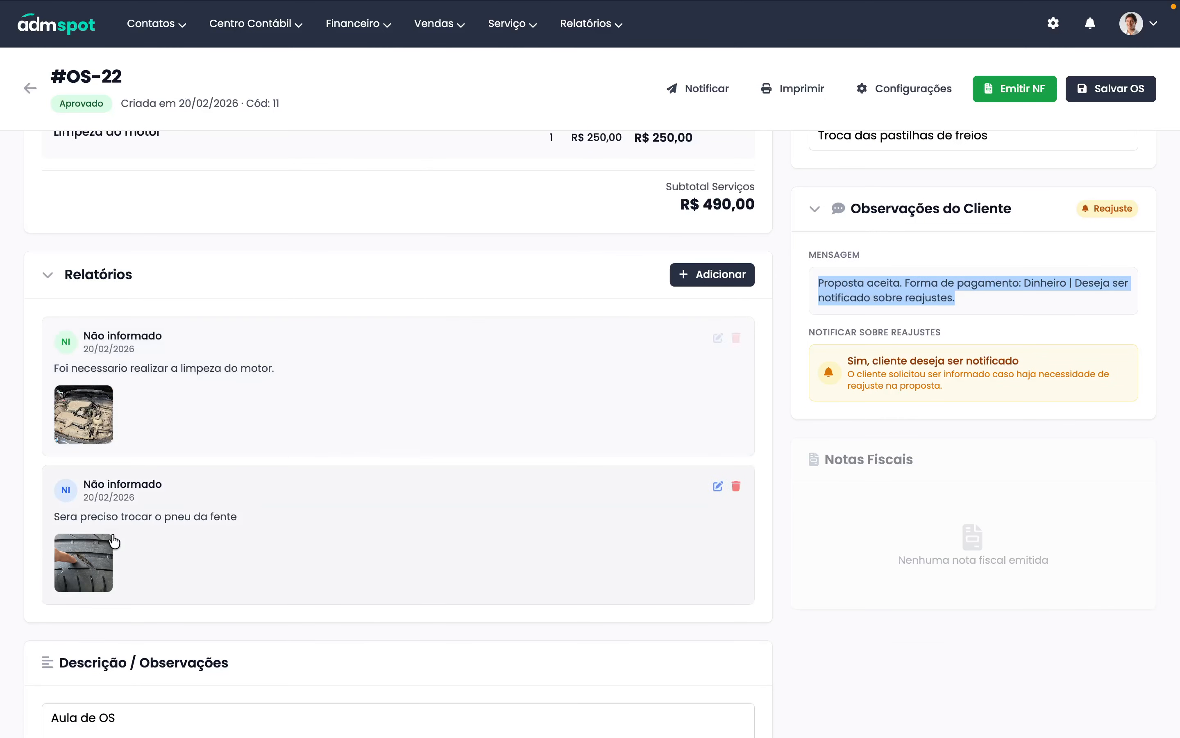
click(855, 356)
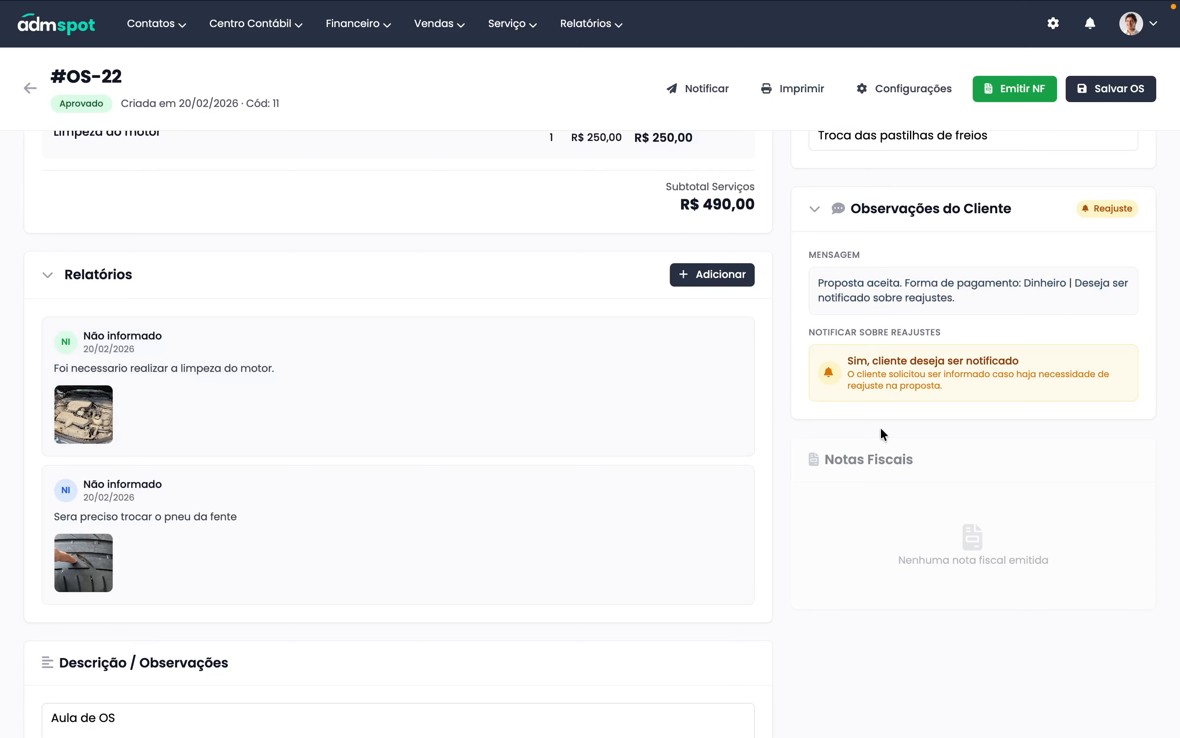
click(903, 217)
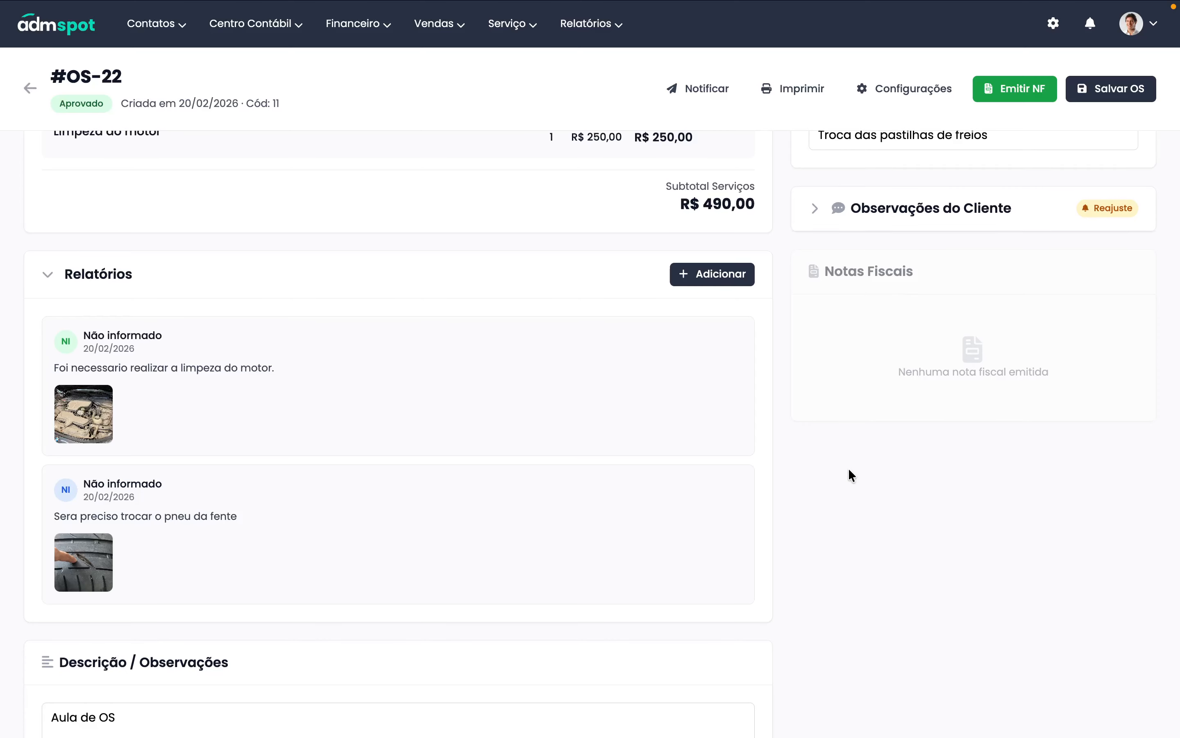
scroll(849, 471, up, 10)
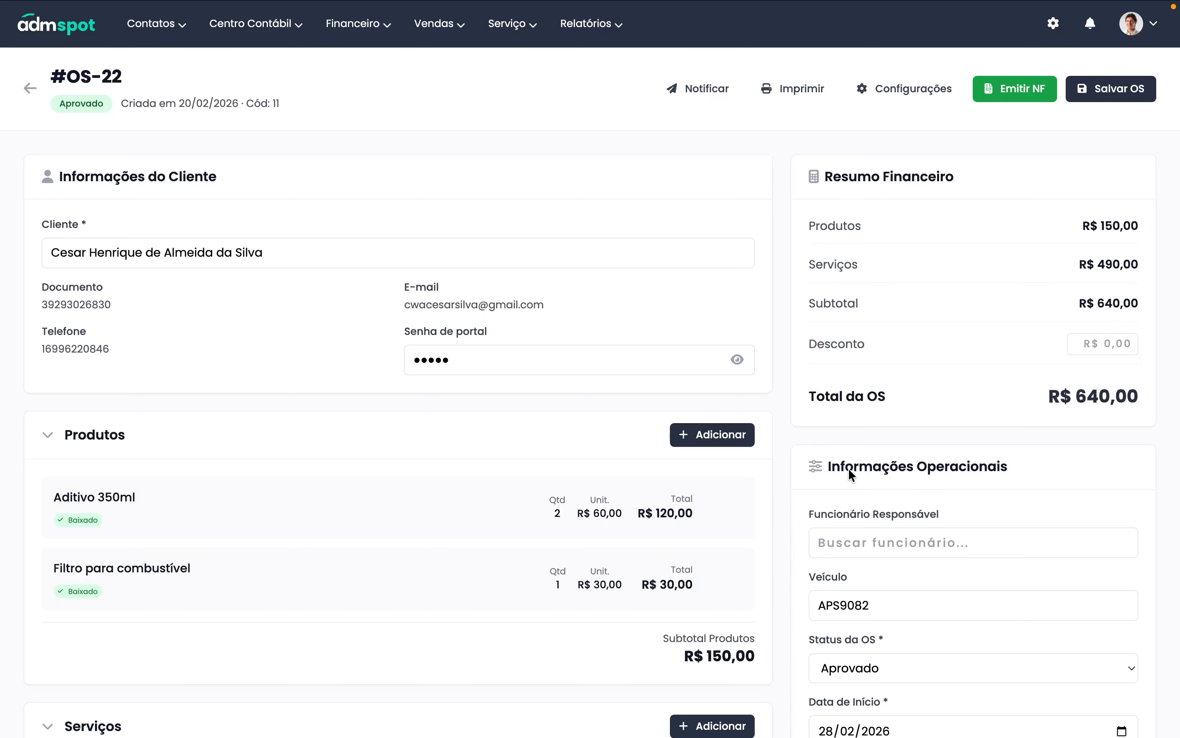
scroll(984, 392, down, 1)
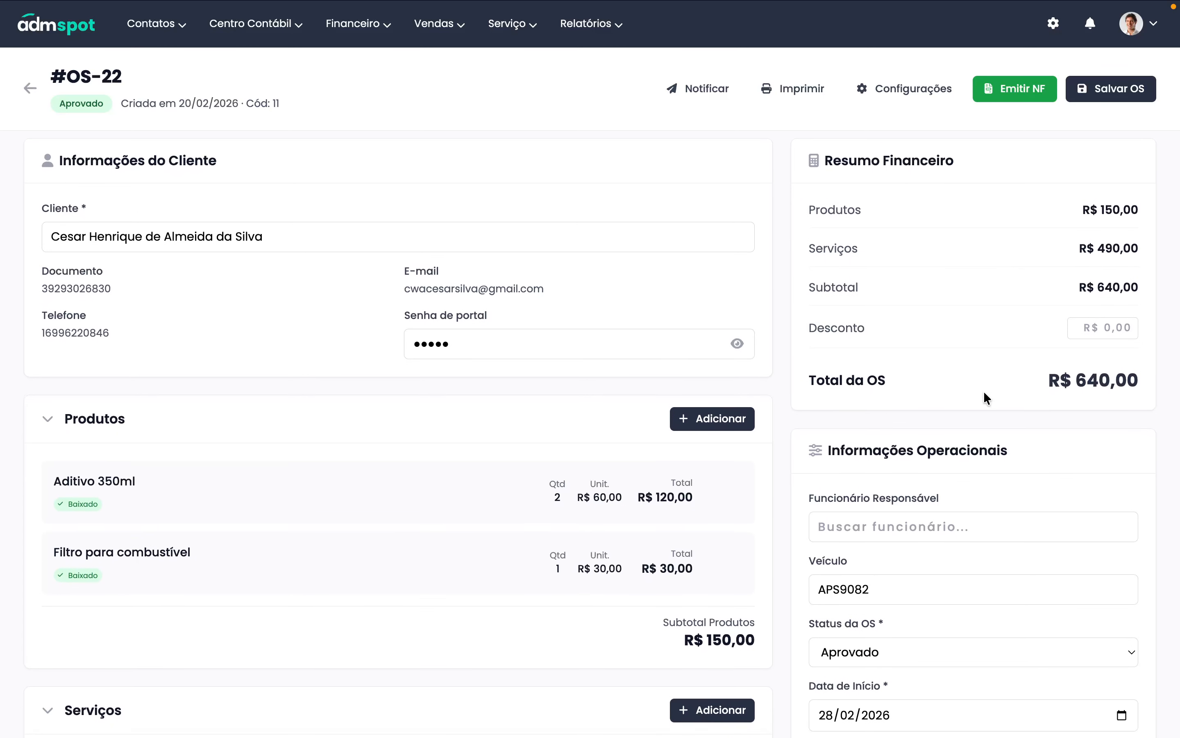
click(1101, 89)
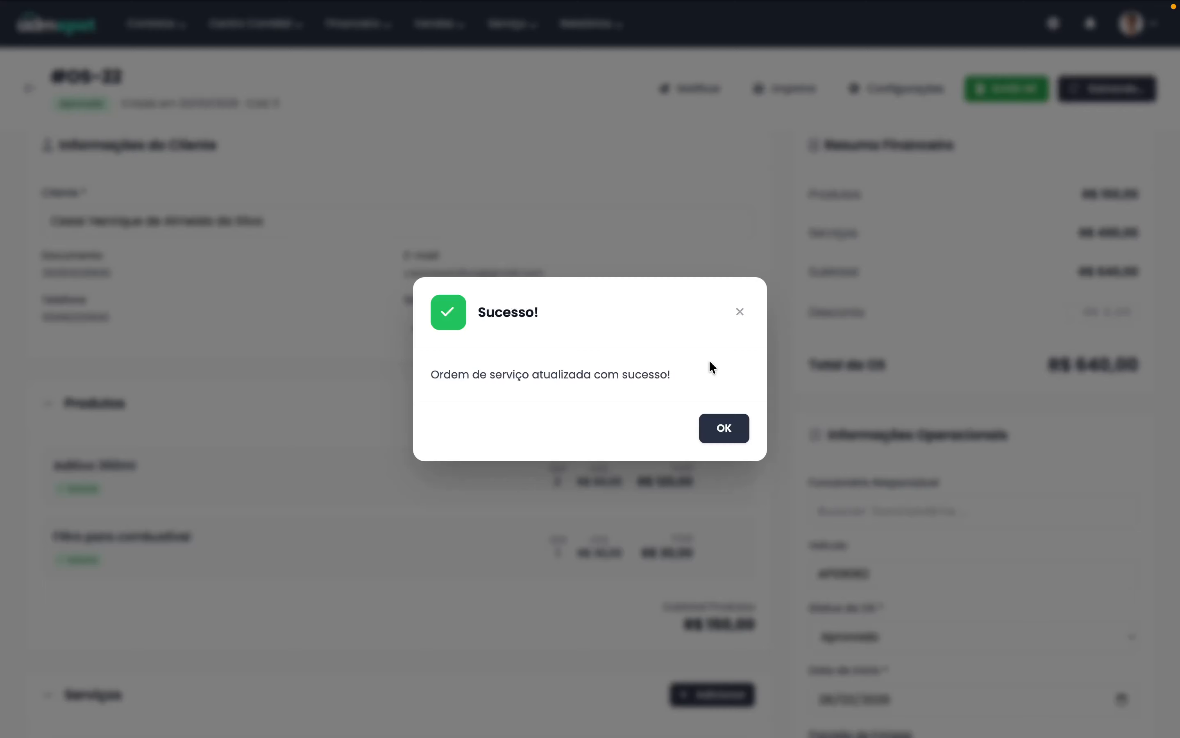
click(724, 428)
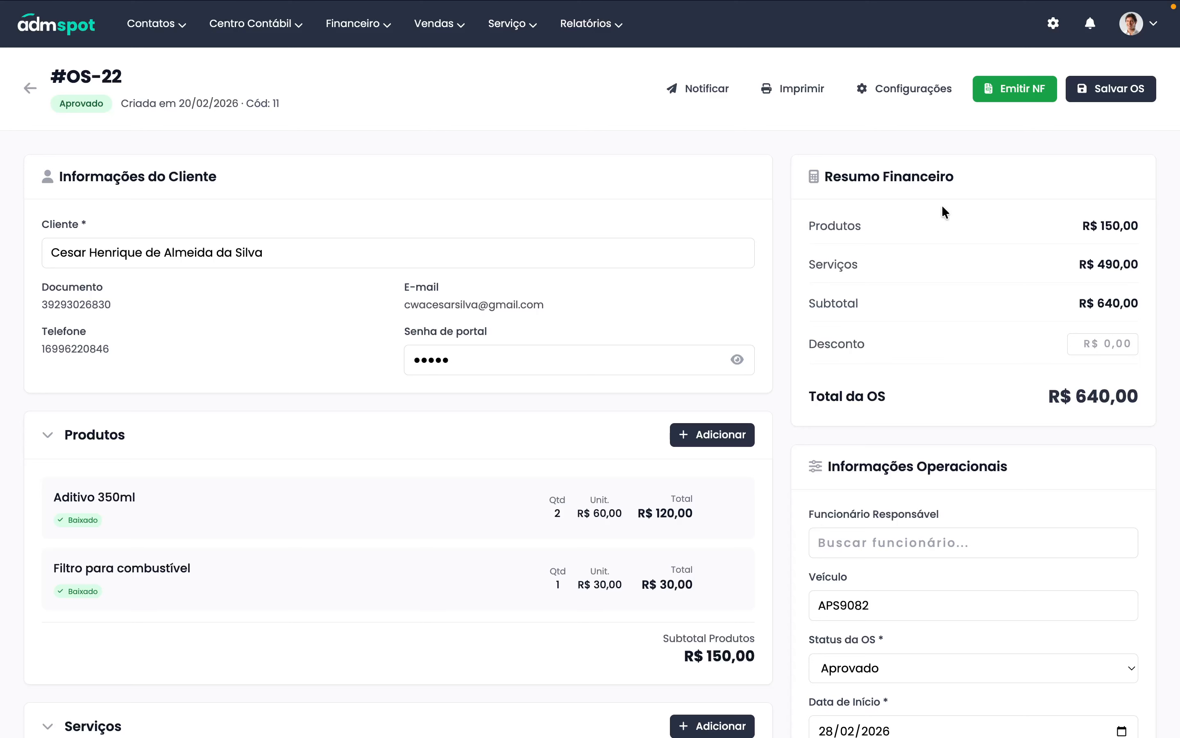
- Limit OS #22's payment options to PIX and Boleto, turning off Cartão de Crédito and No Local
click(906, 100)
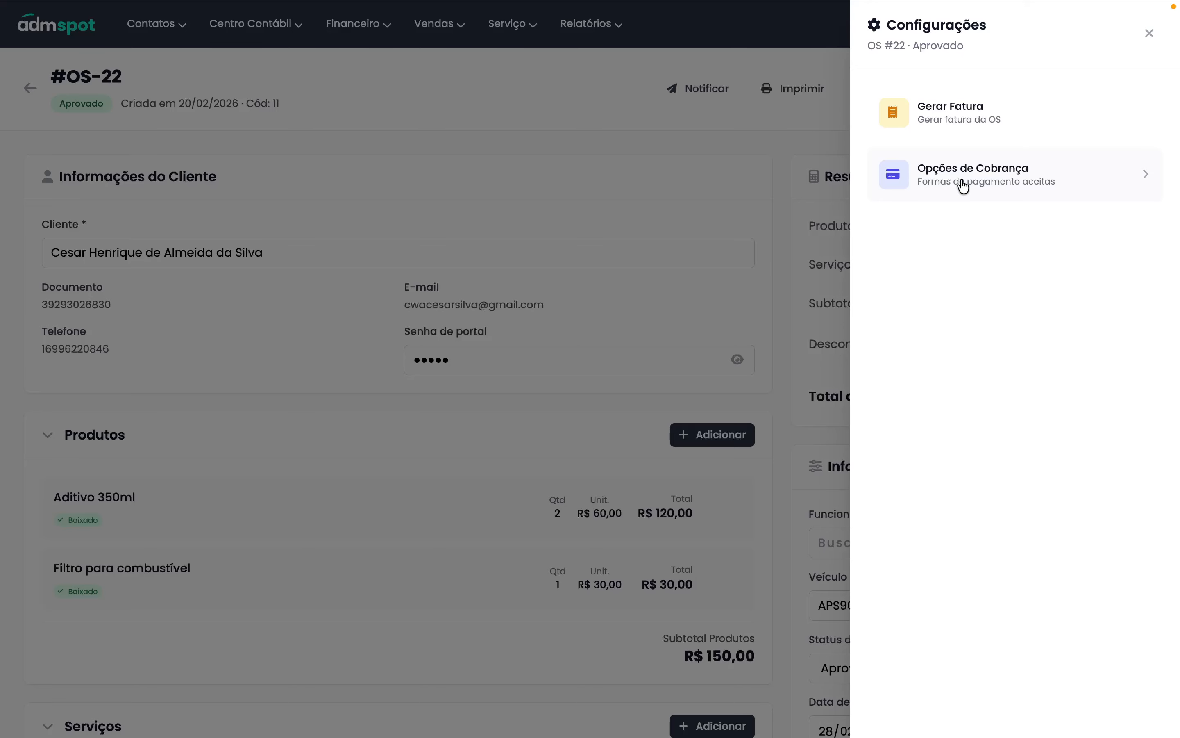
click(1012, 190)
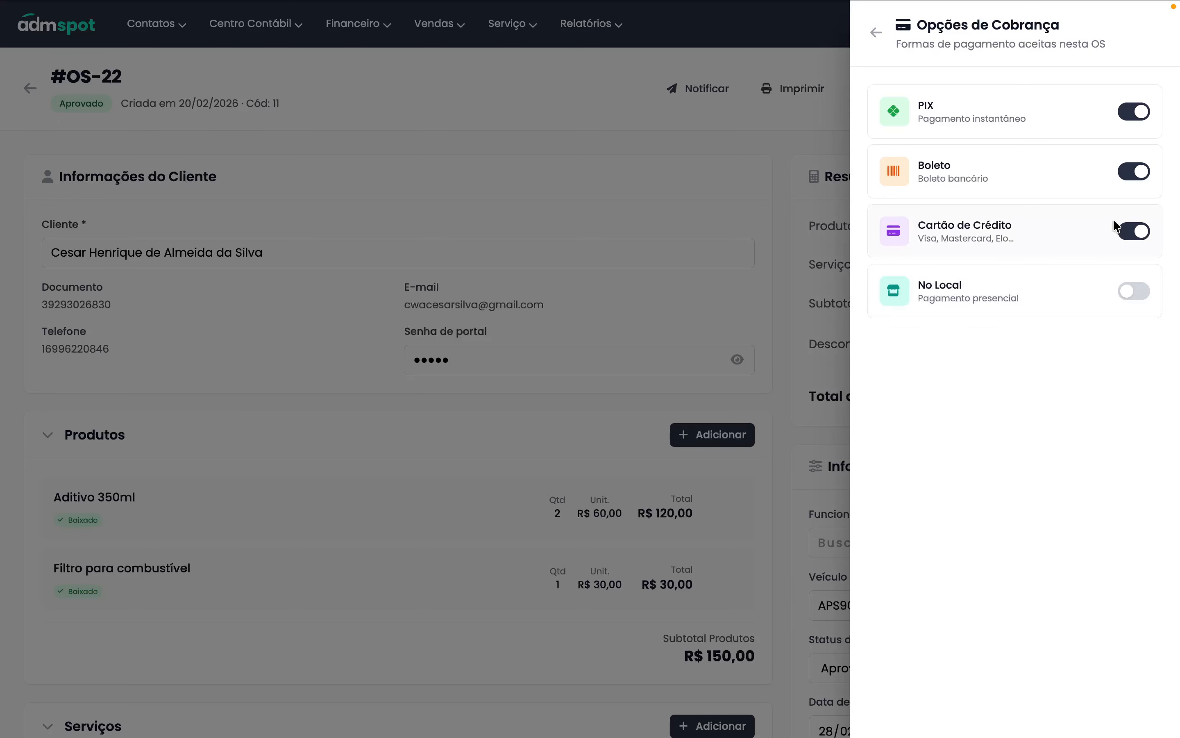
click(1132, 299)
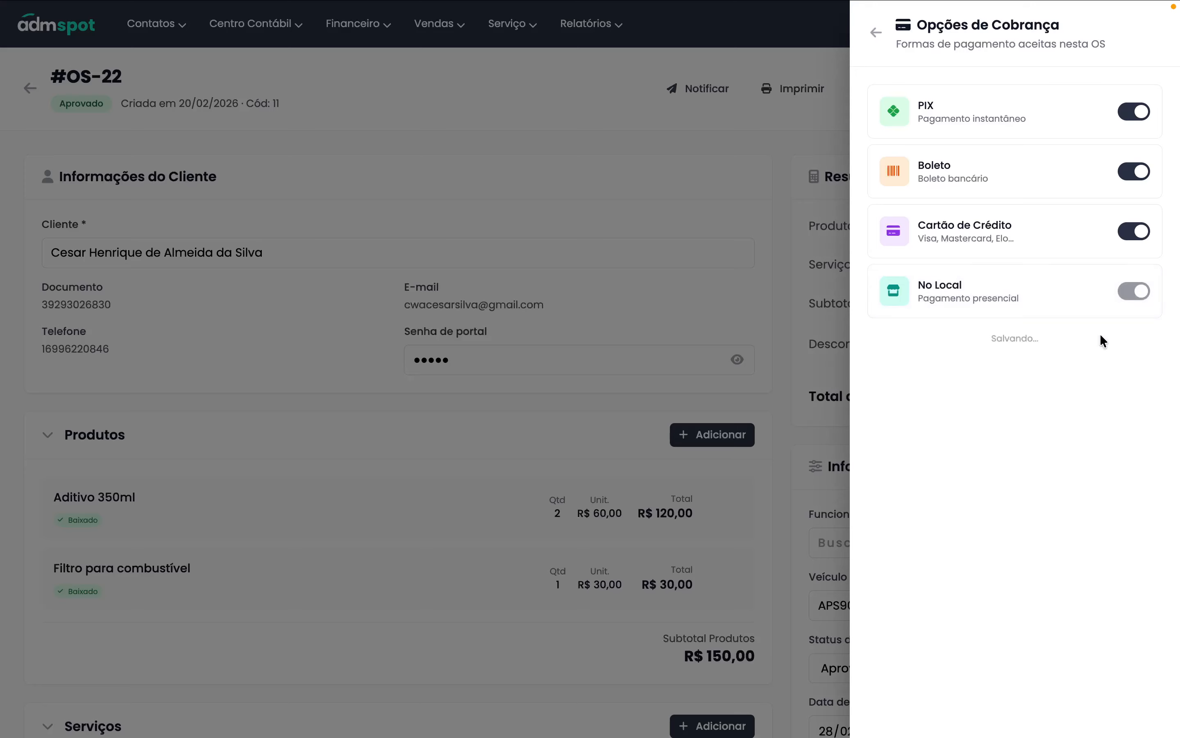
click(1142, 232)
click(1132, 173)
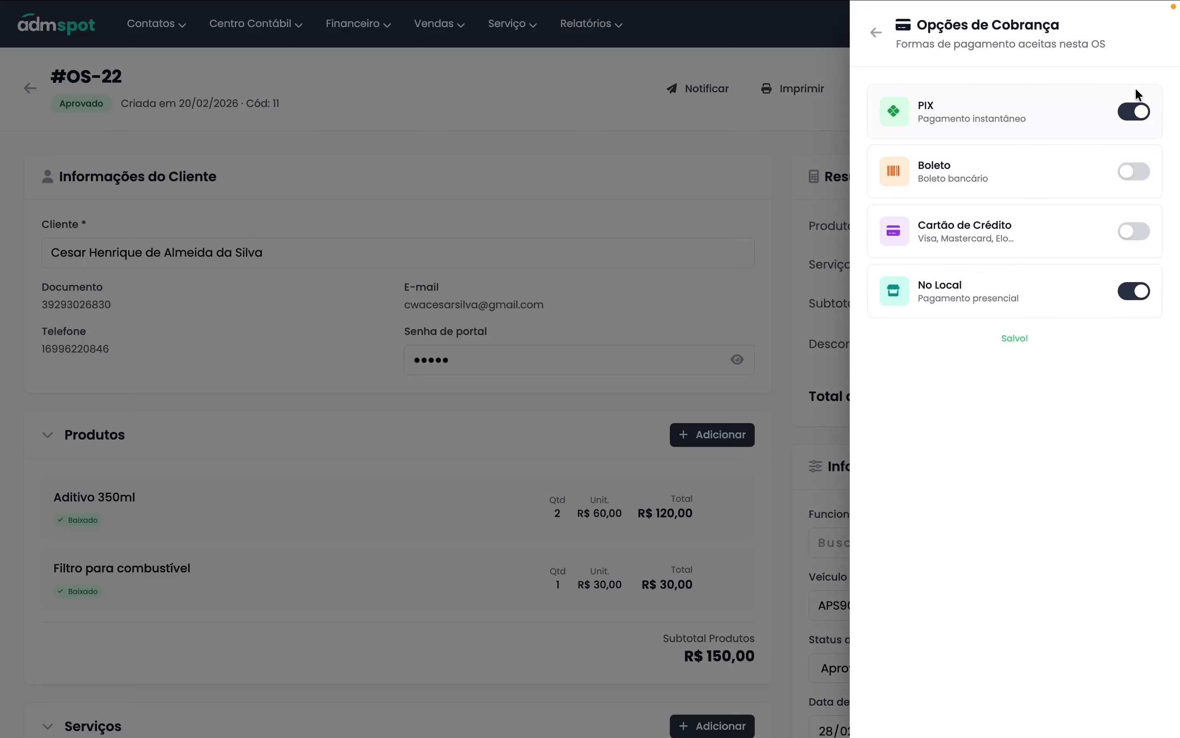
click(1146, 118)
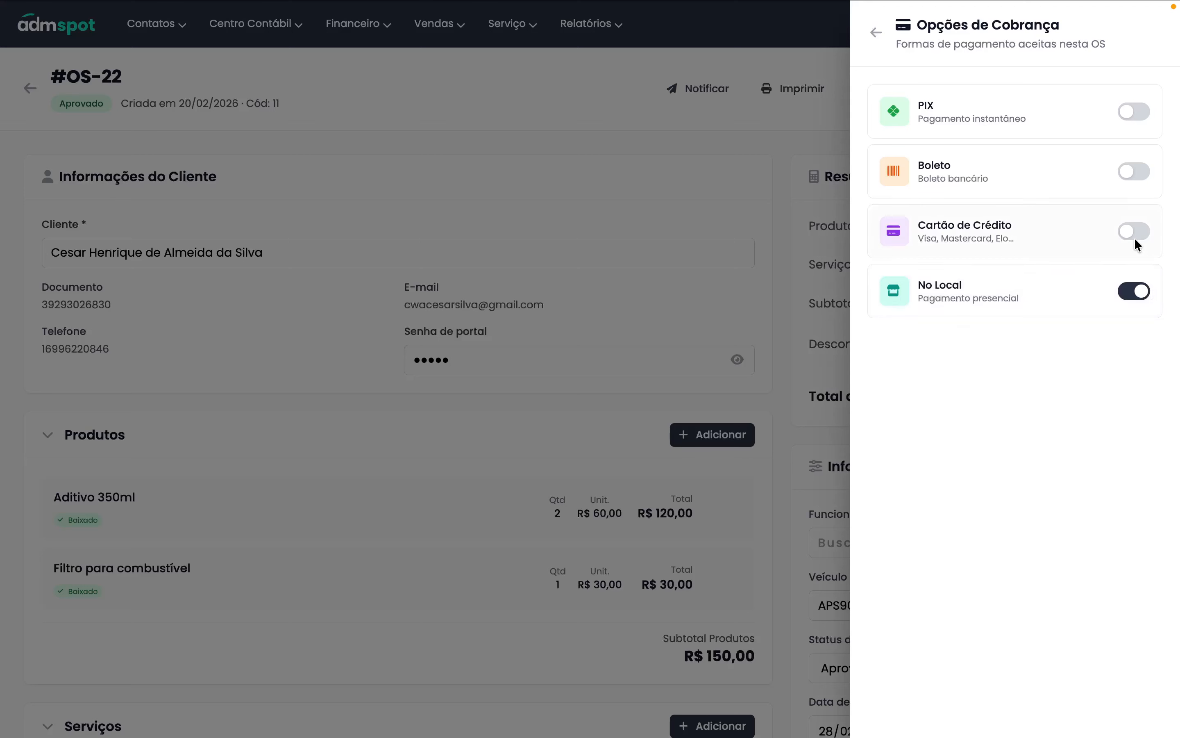
click(1132, 296)
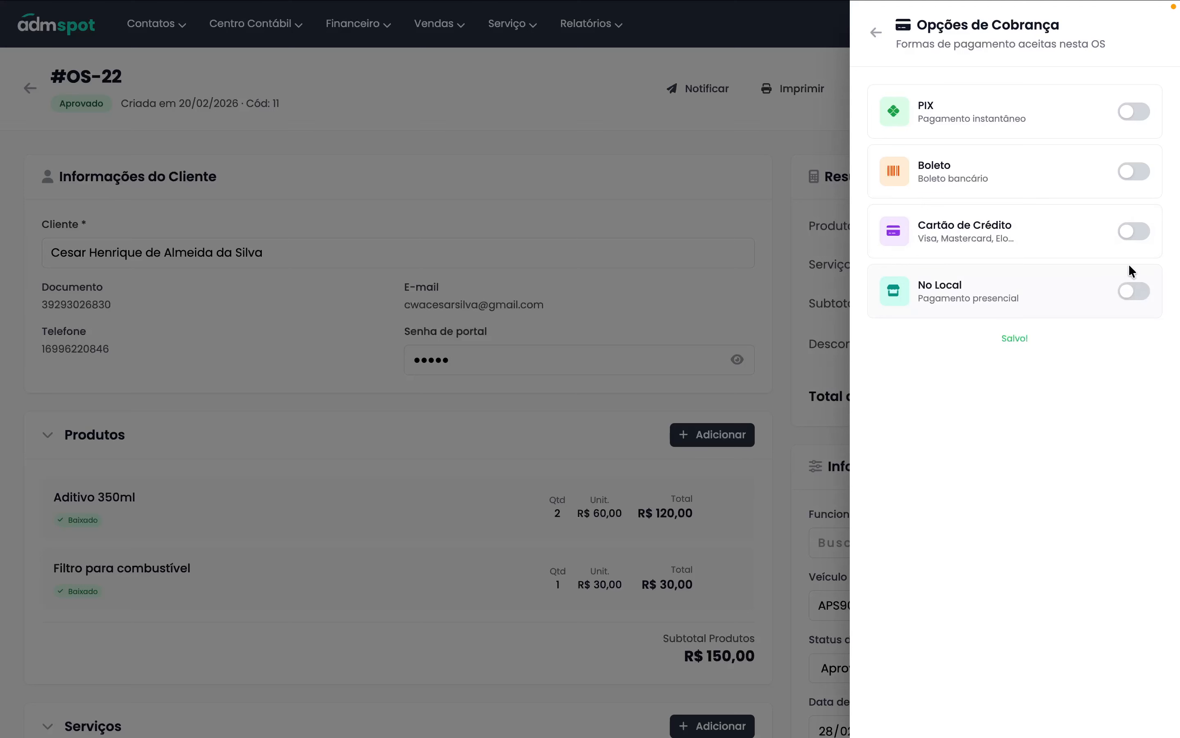
click(1132, 118)
click(1134, 172)
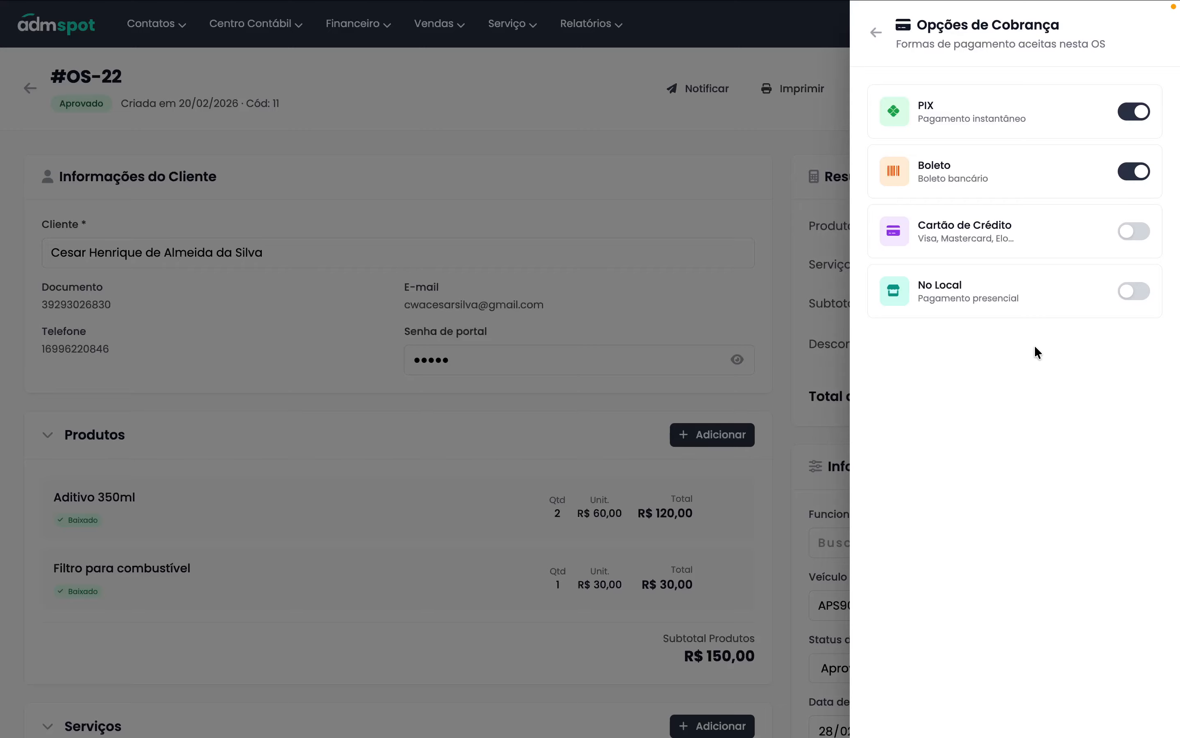
click(877, 33)
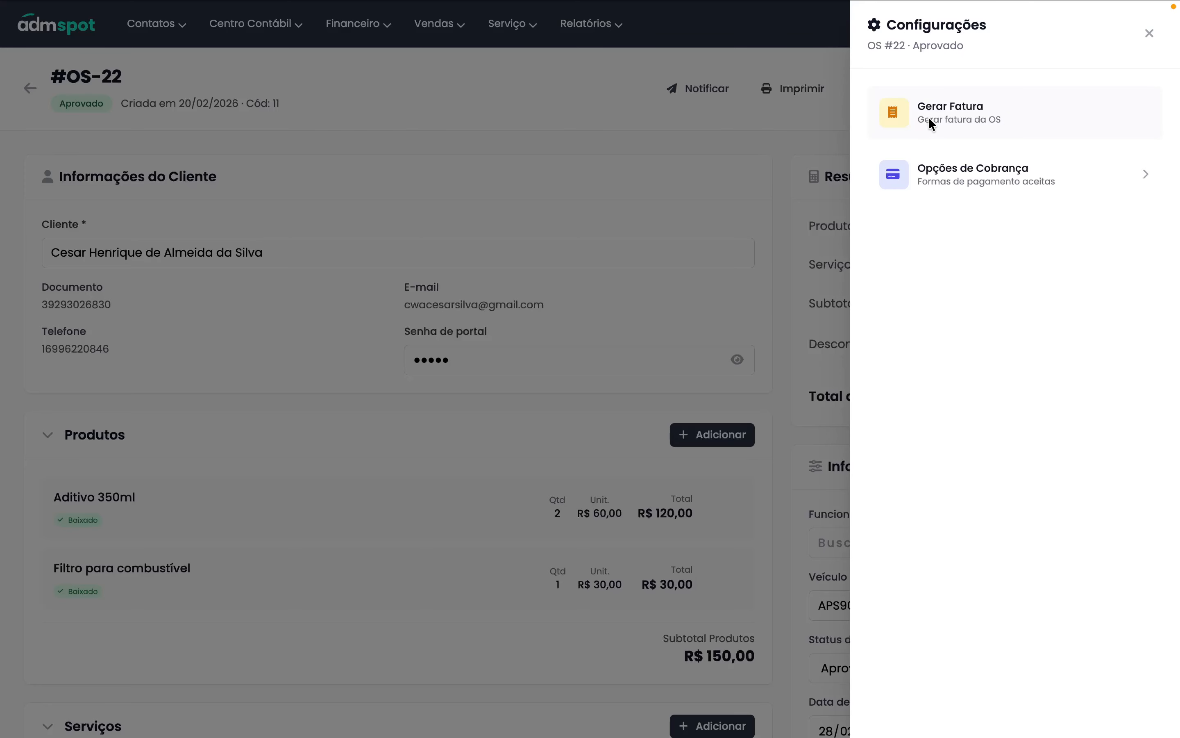
- Open the Carnê / Parcelas invoice form for the R$ 640,00 order and cancel it
click(965, 110)
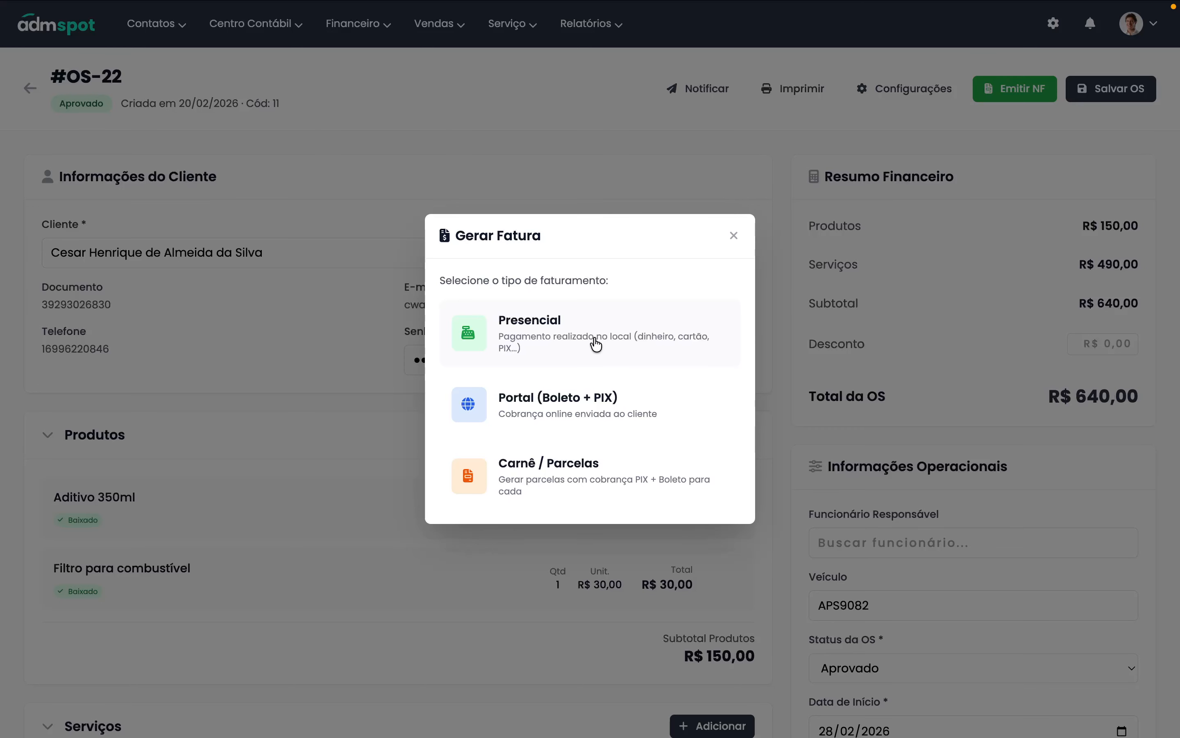
click(582, 481)
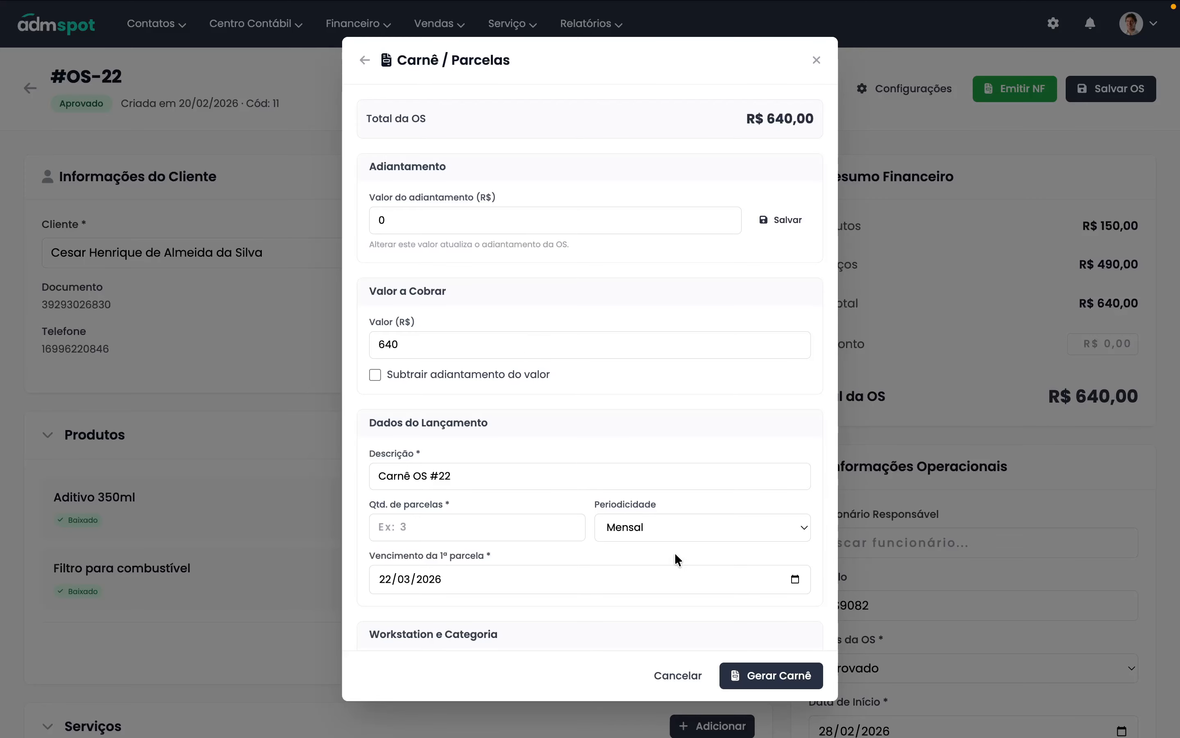
click(695, 680)
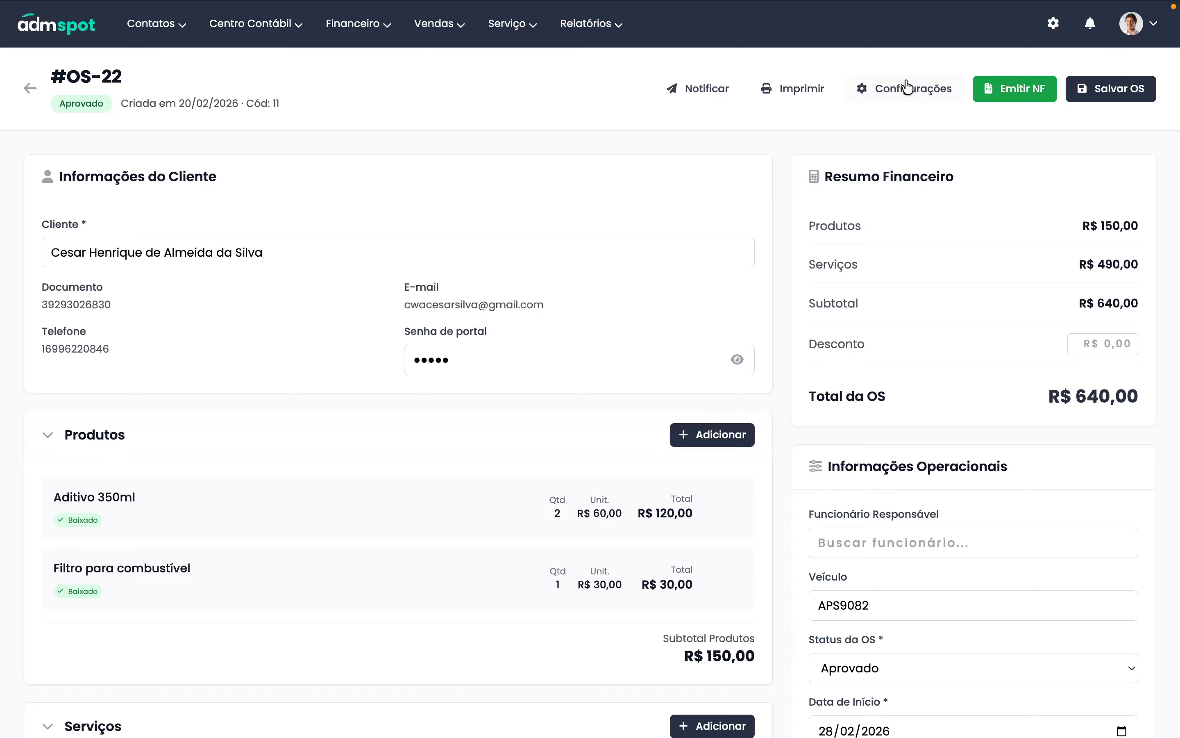
click(885, 87)
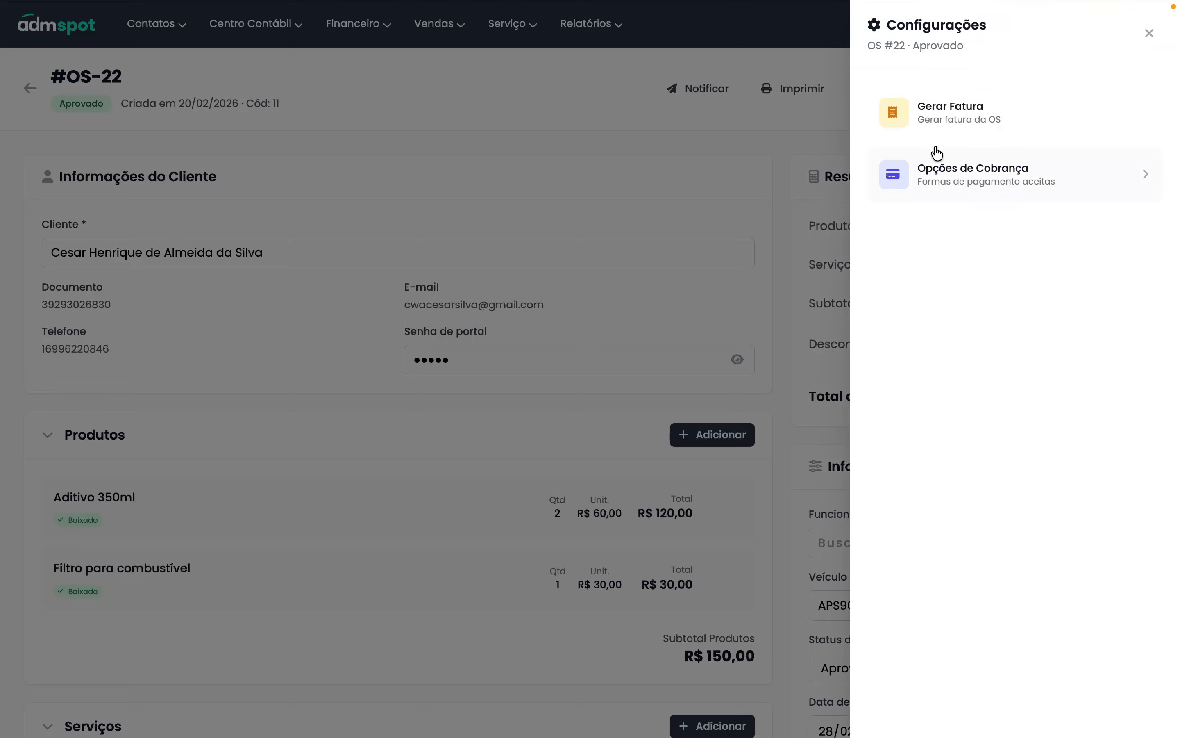
click(932, 122)
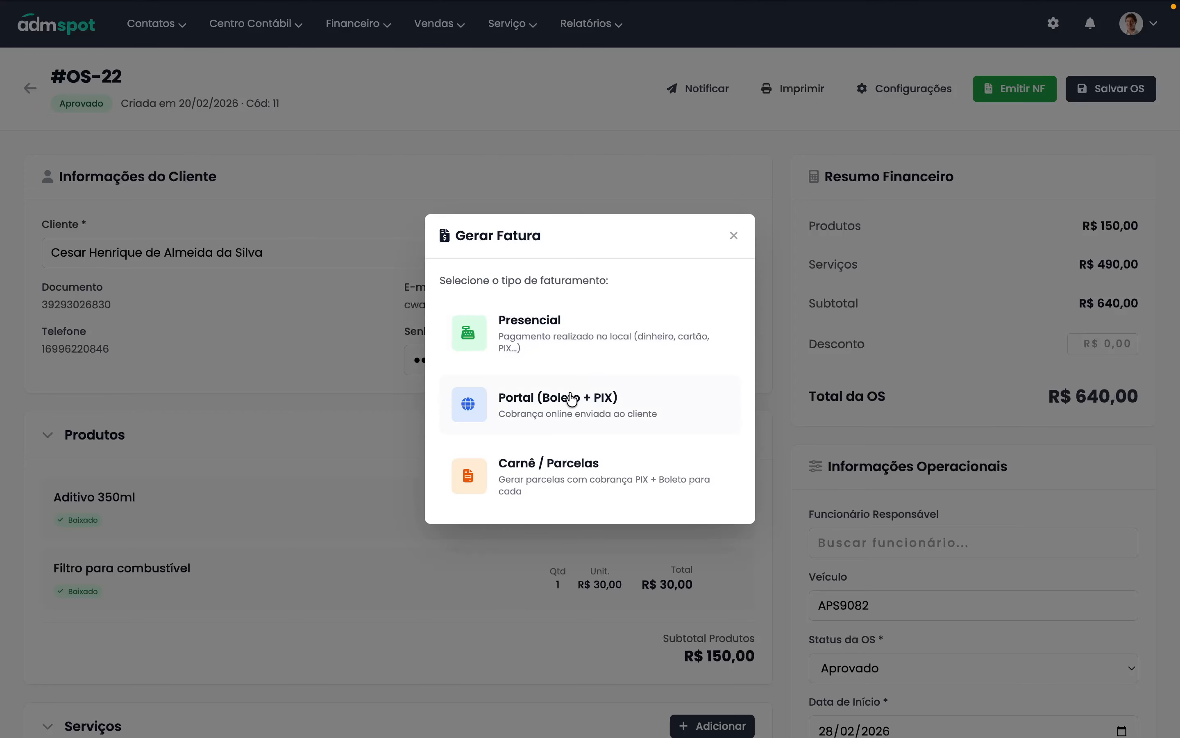
click(579, 339)
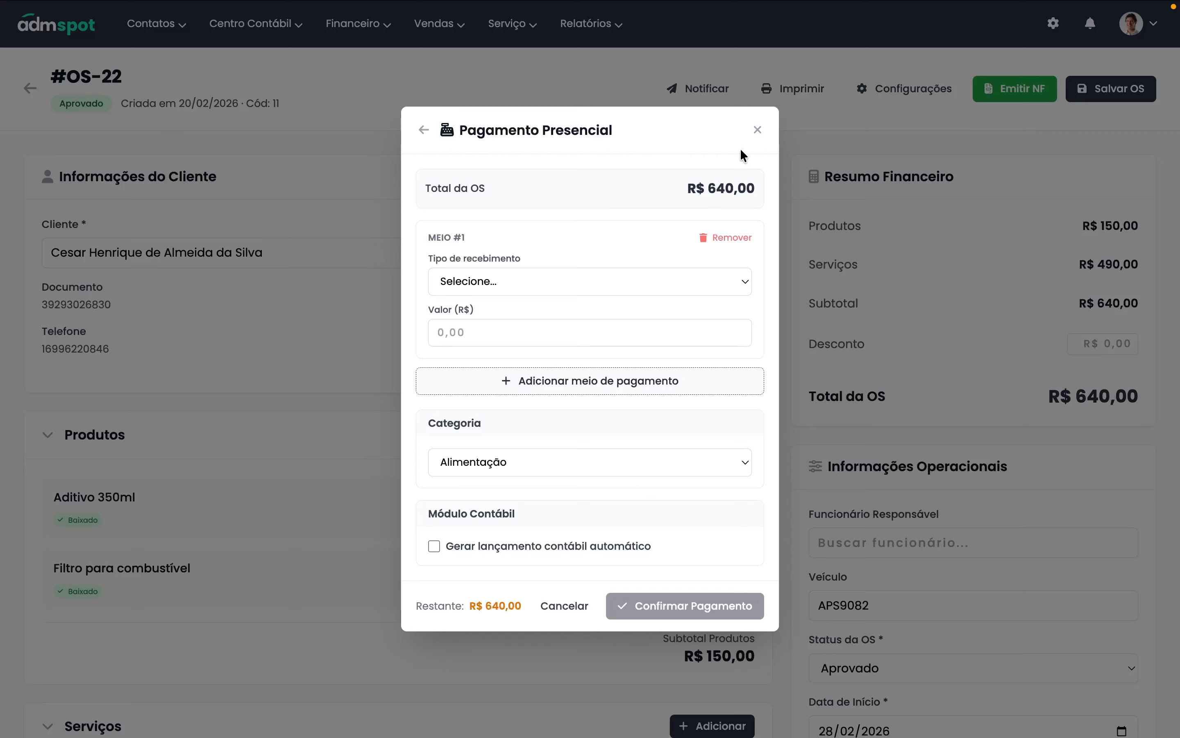
click(759, 133)
mouse_move(361, 31)
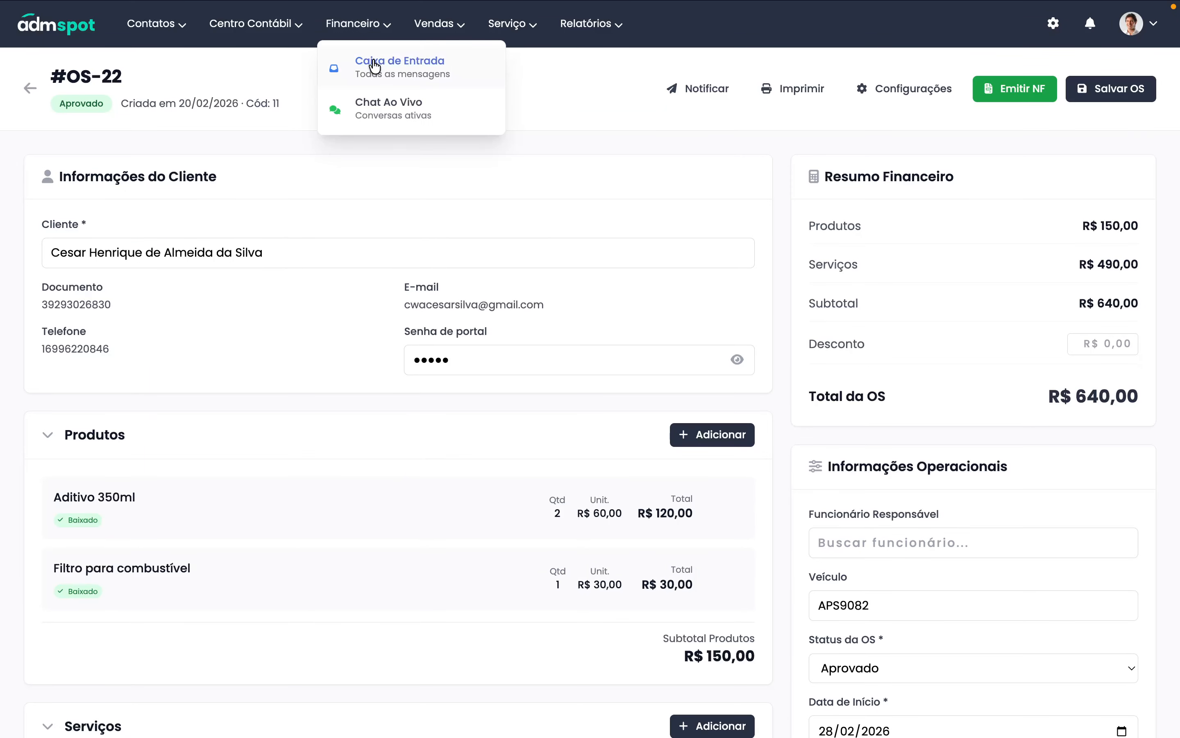
- Return to the service order list and open the Contas a Pagar page in a new tab
drag(370, 25, 376, 27)
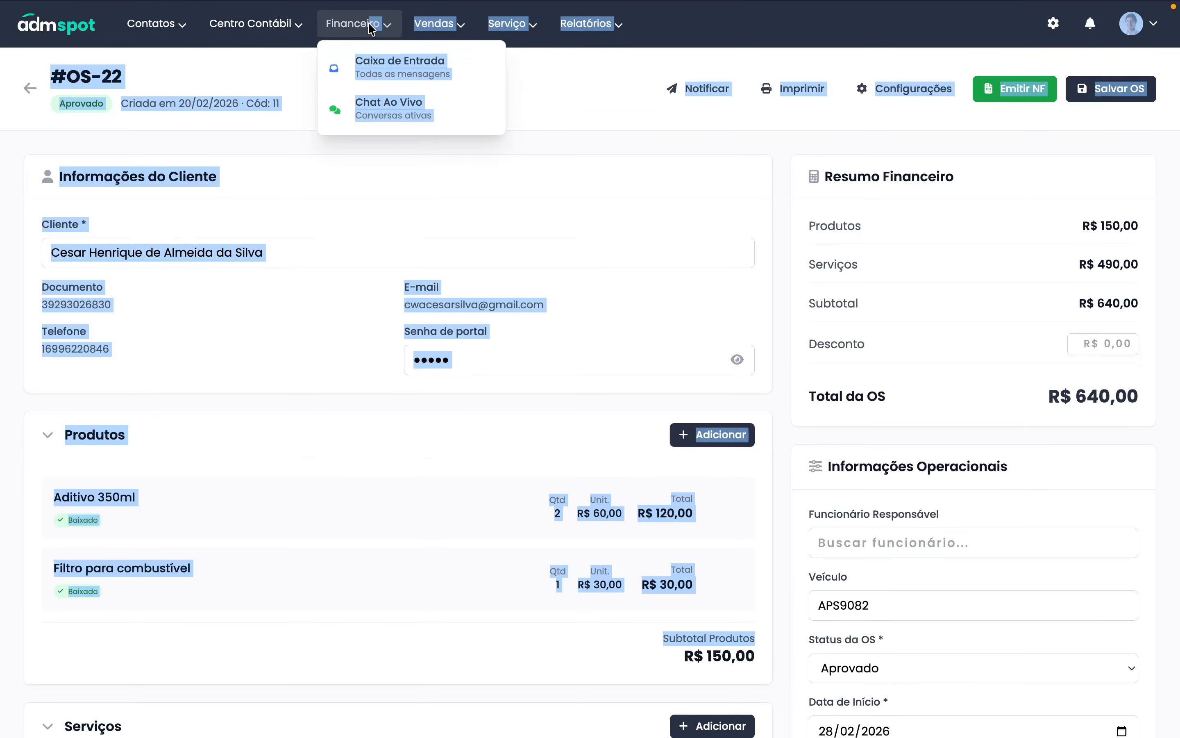
click(559, 105)
click(31, 88)
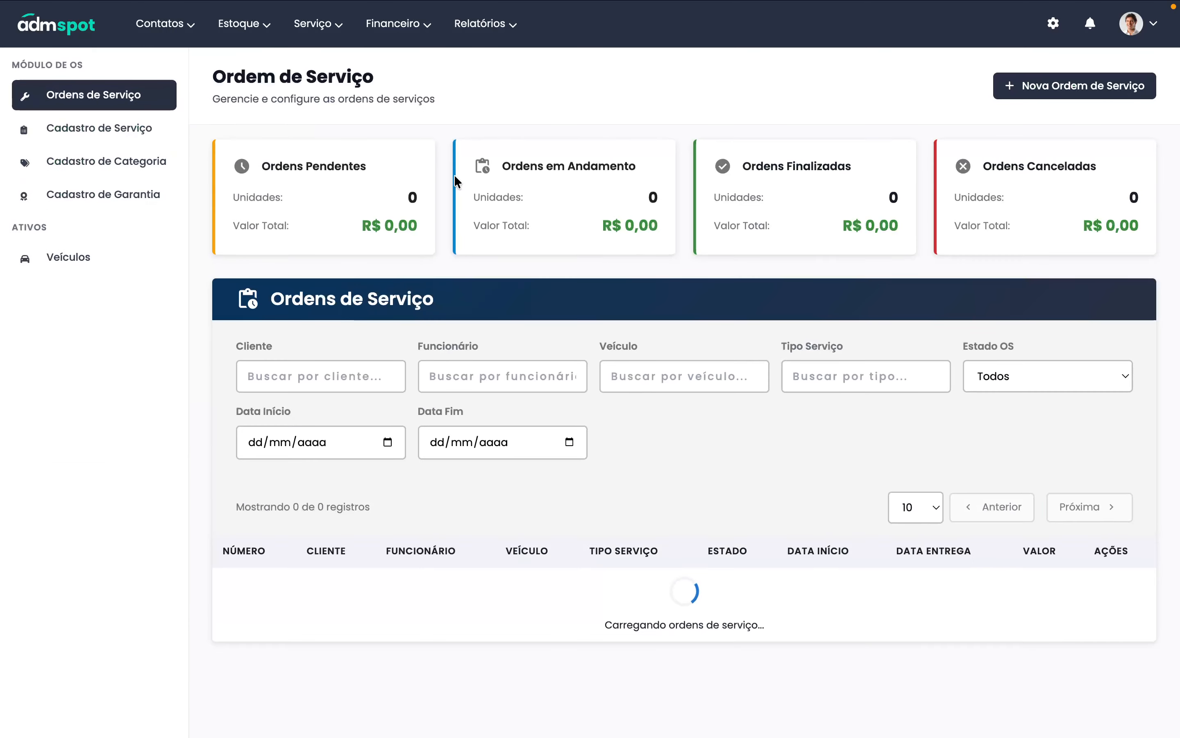
mouse_move(395, 27)
right_click(415, 64)
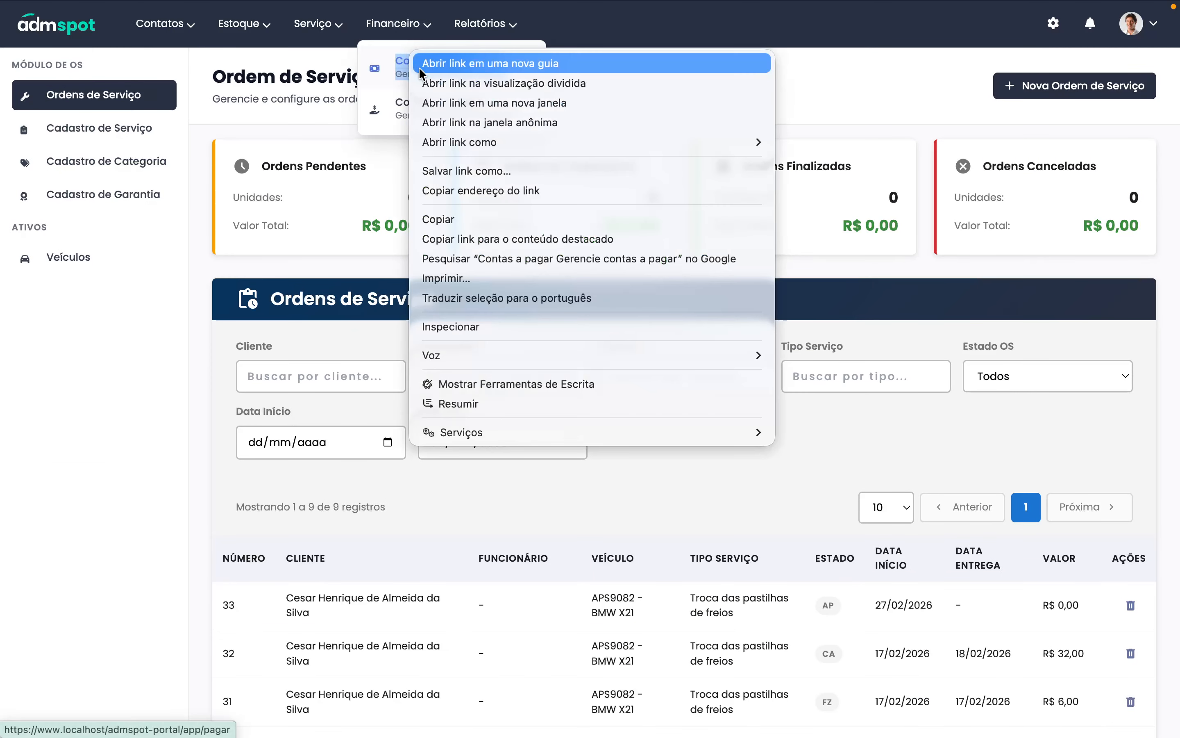
click(432, 68)
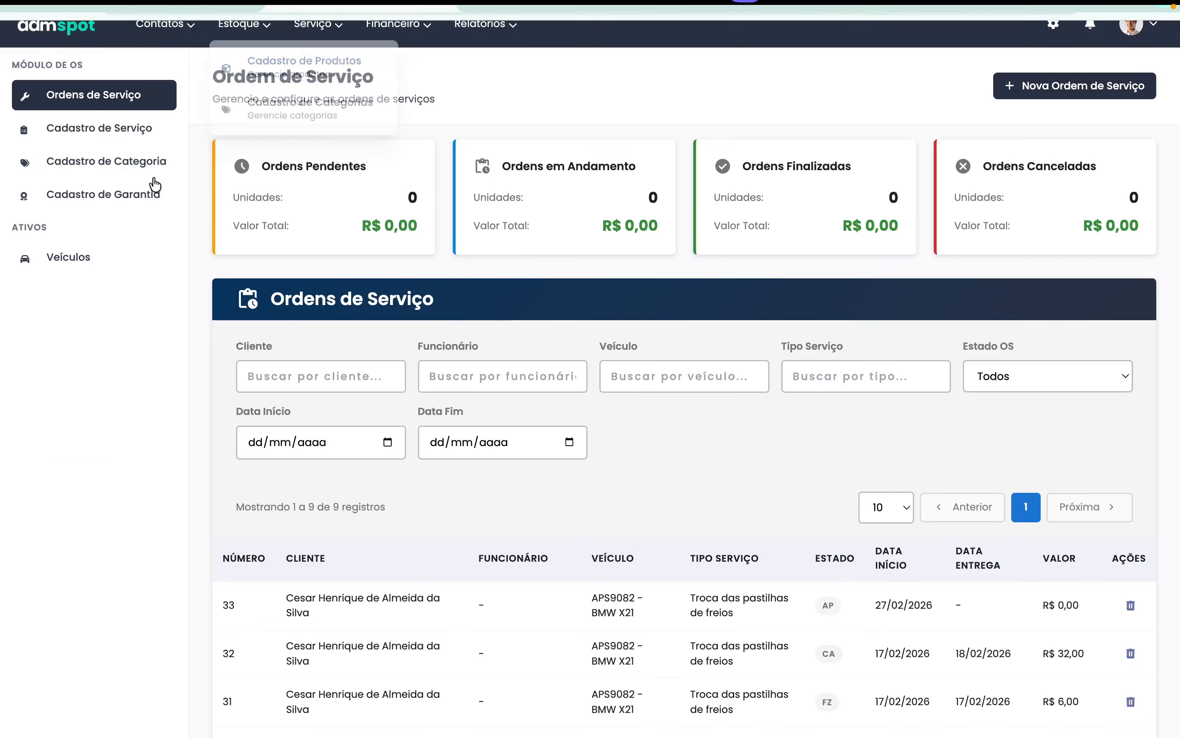
- Check the empty Contas a Pagar and Contas a Receber lists, then return to the OS #22 tab
click(934, 604)
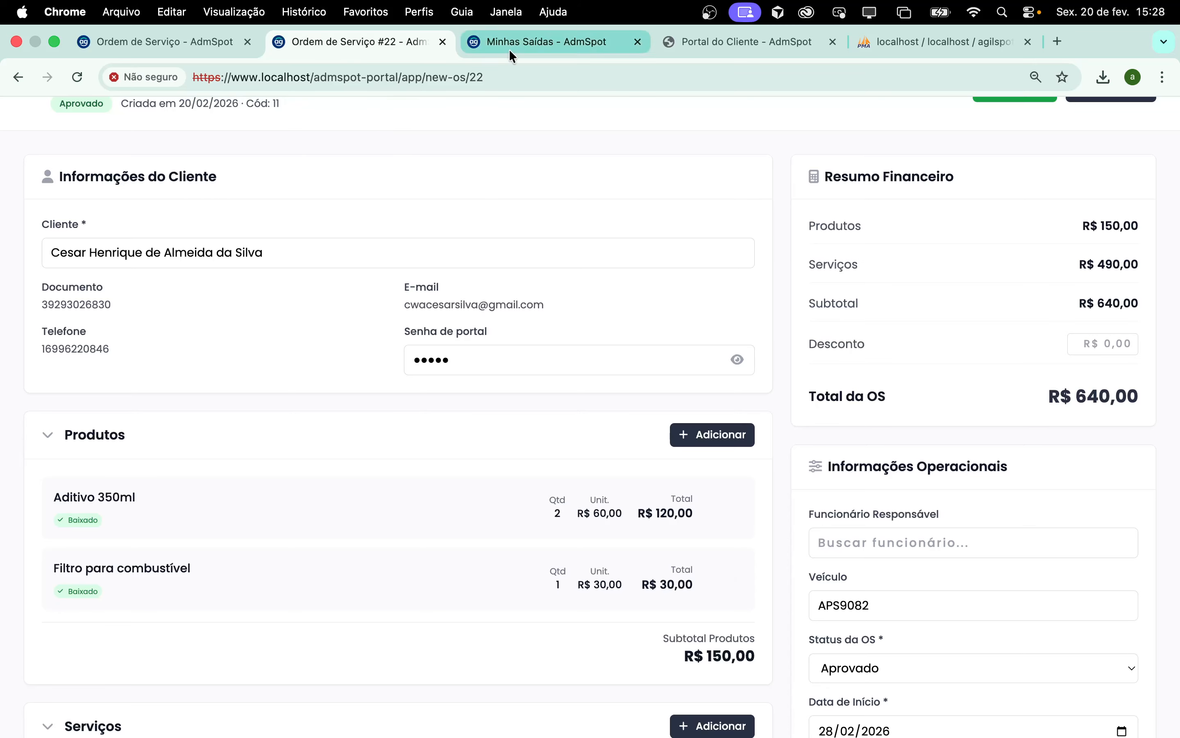
click(509, 49)
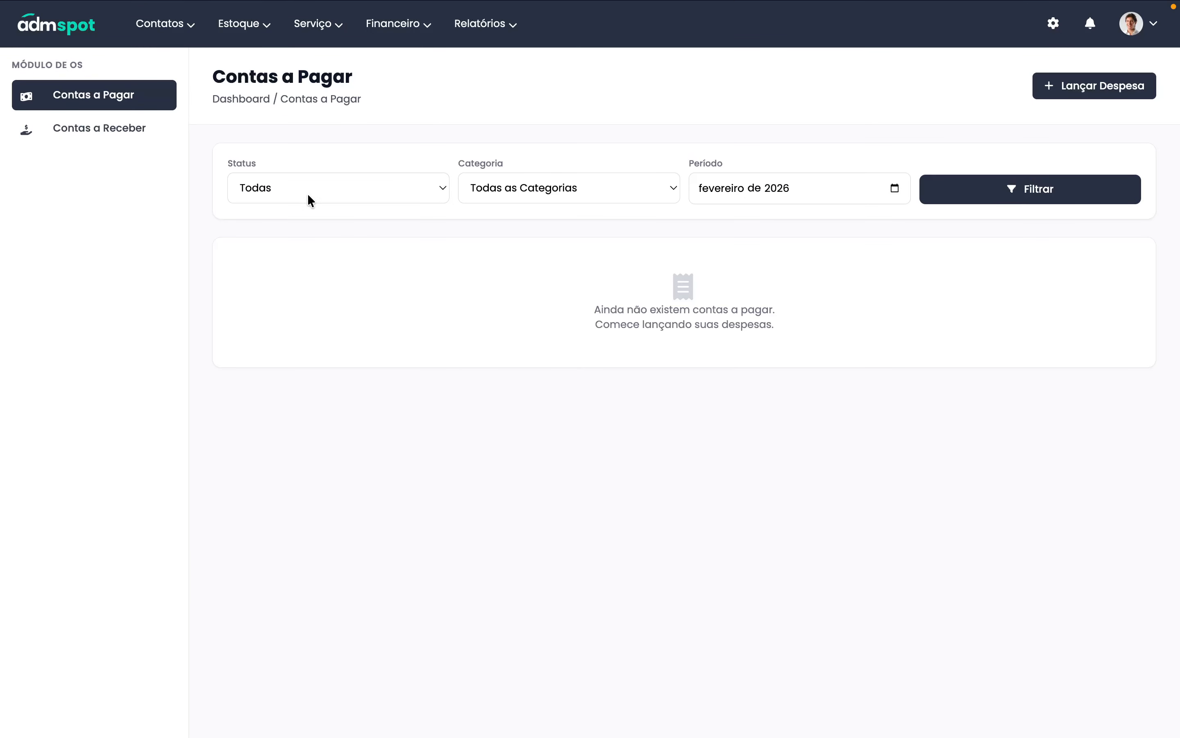
click(106, 141)
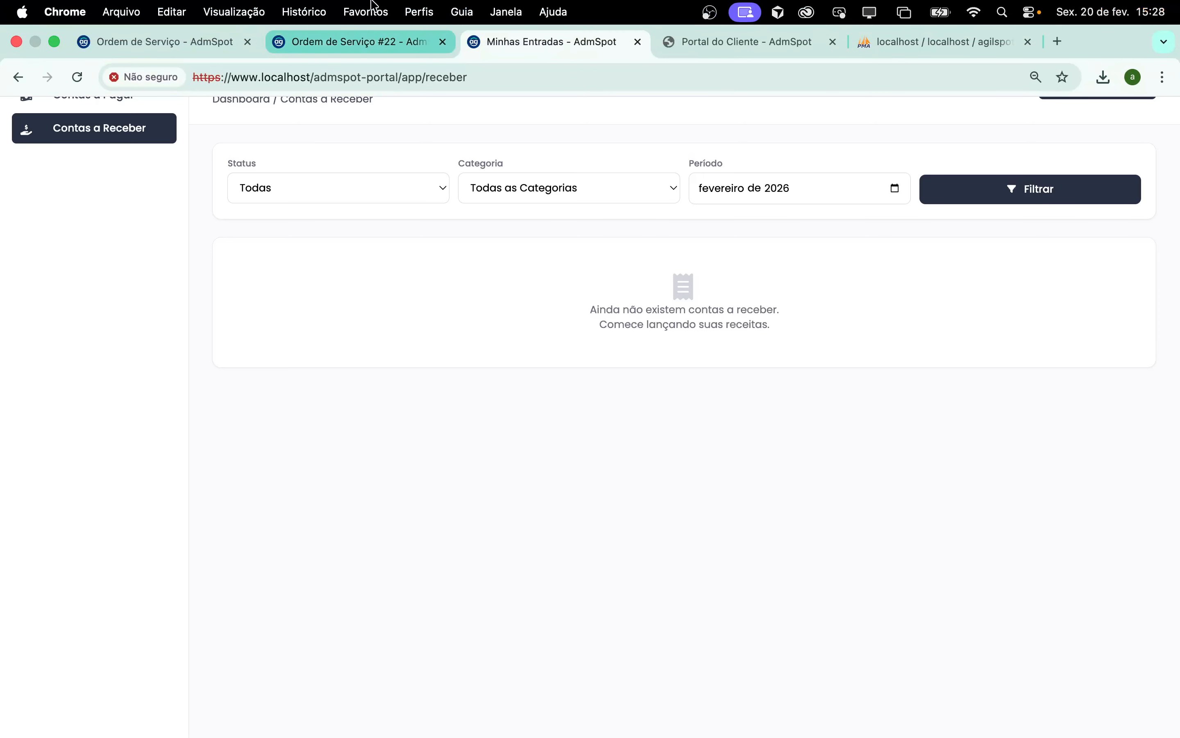
click(290, 45)
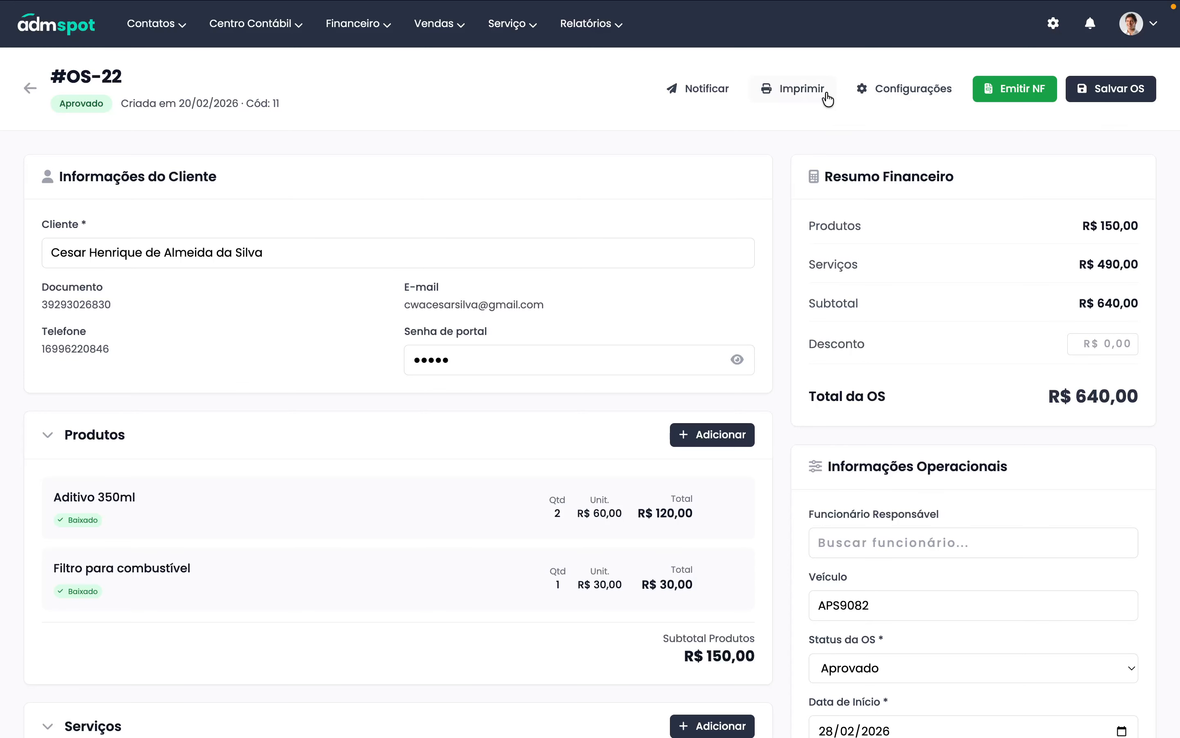
- Save OS-22, then generate its invoice with Presencial payment for R$ 640,00
click(1107, 97)
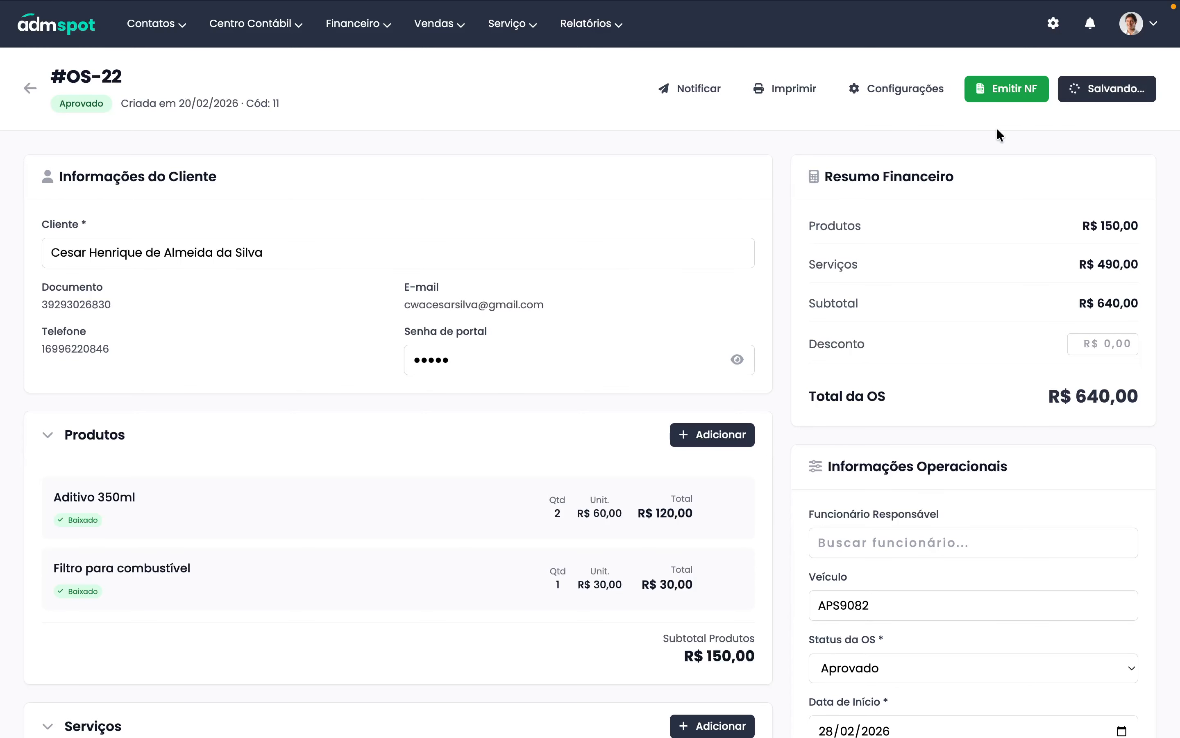
click(897, 91)
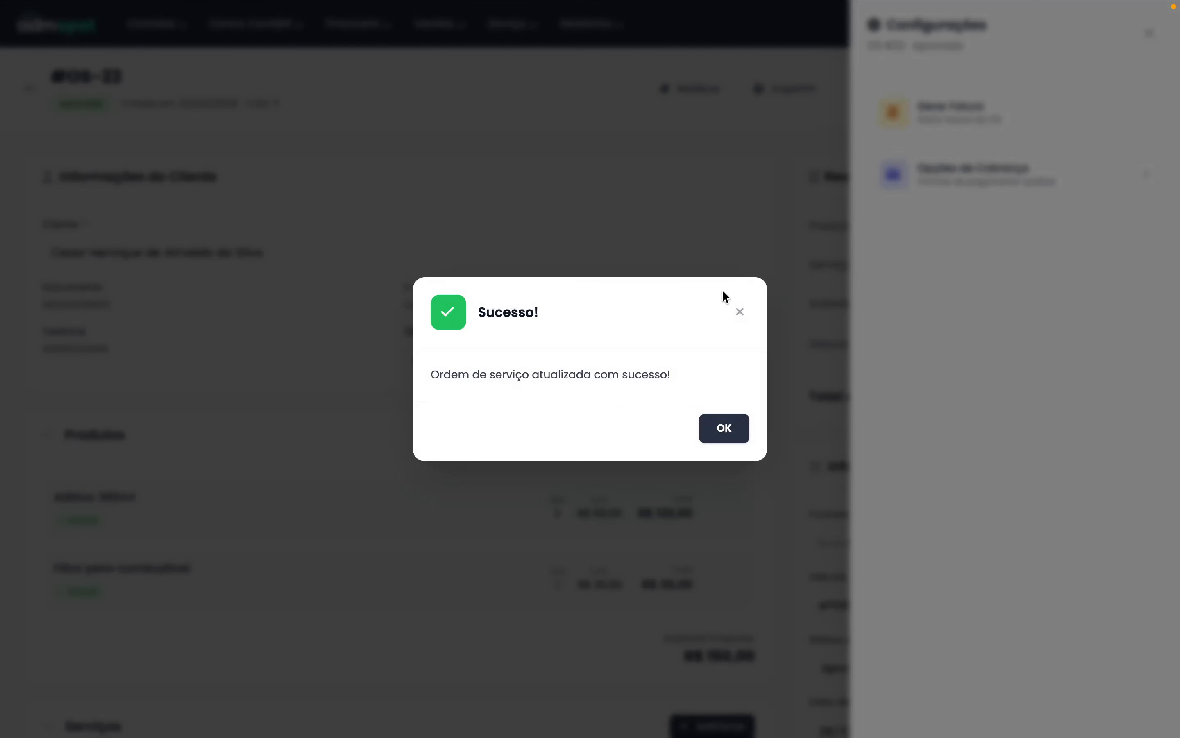
click(740, 312)
click(897, 89)
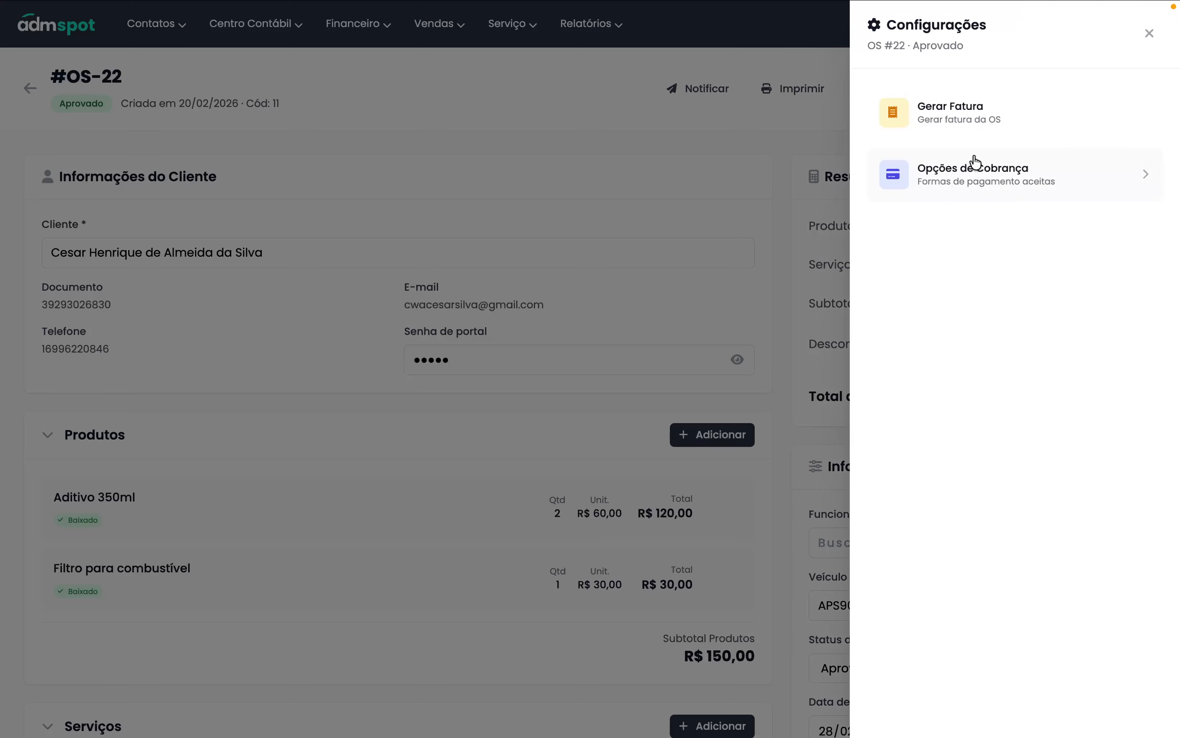
click(970, 130)
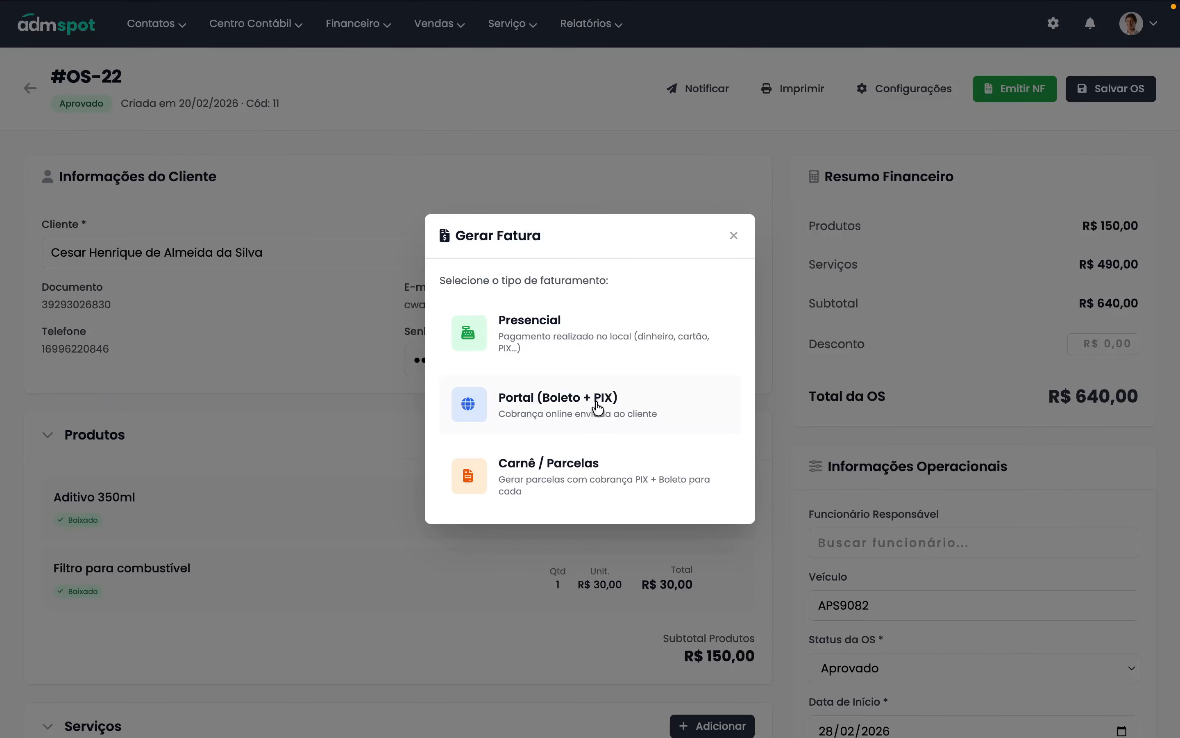
click(541, 336)
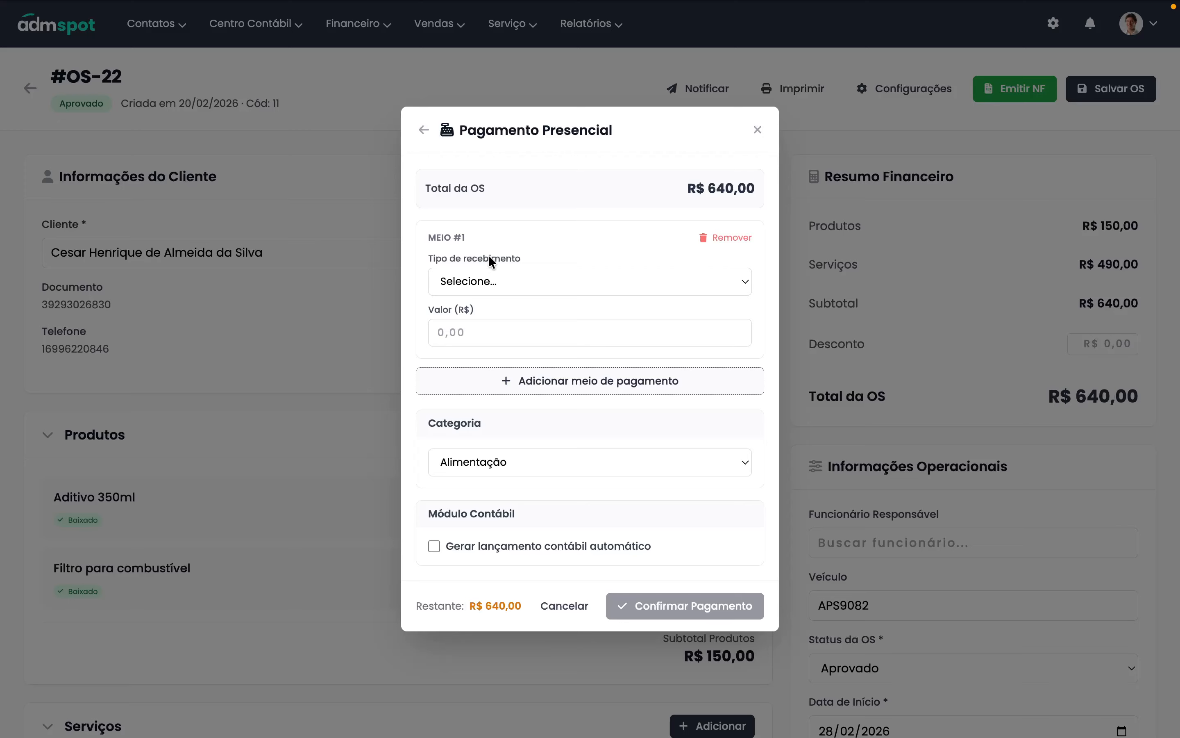
- Set the first payment method to PIX for R$ 320
click(490, 273)
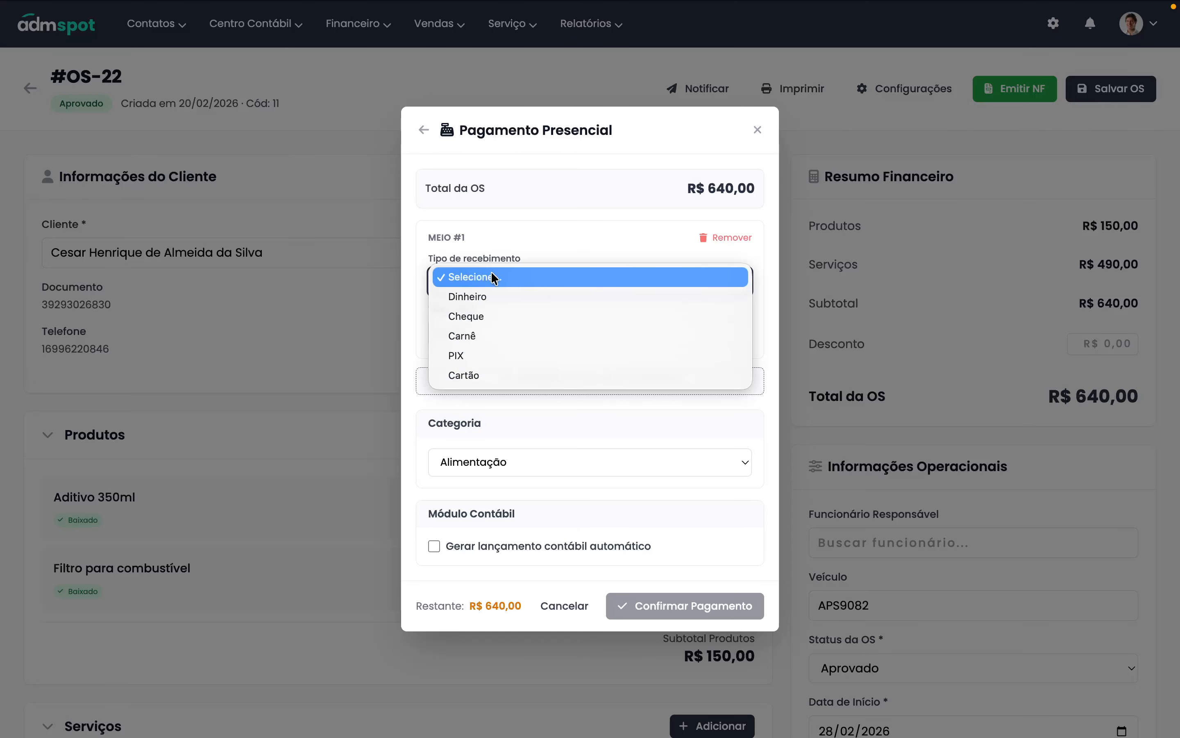
click(502, 353)
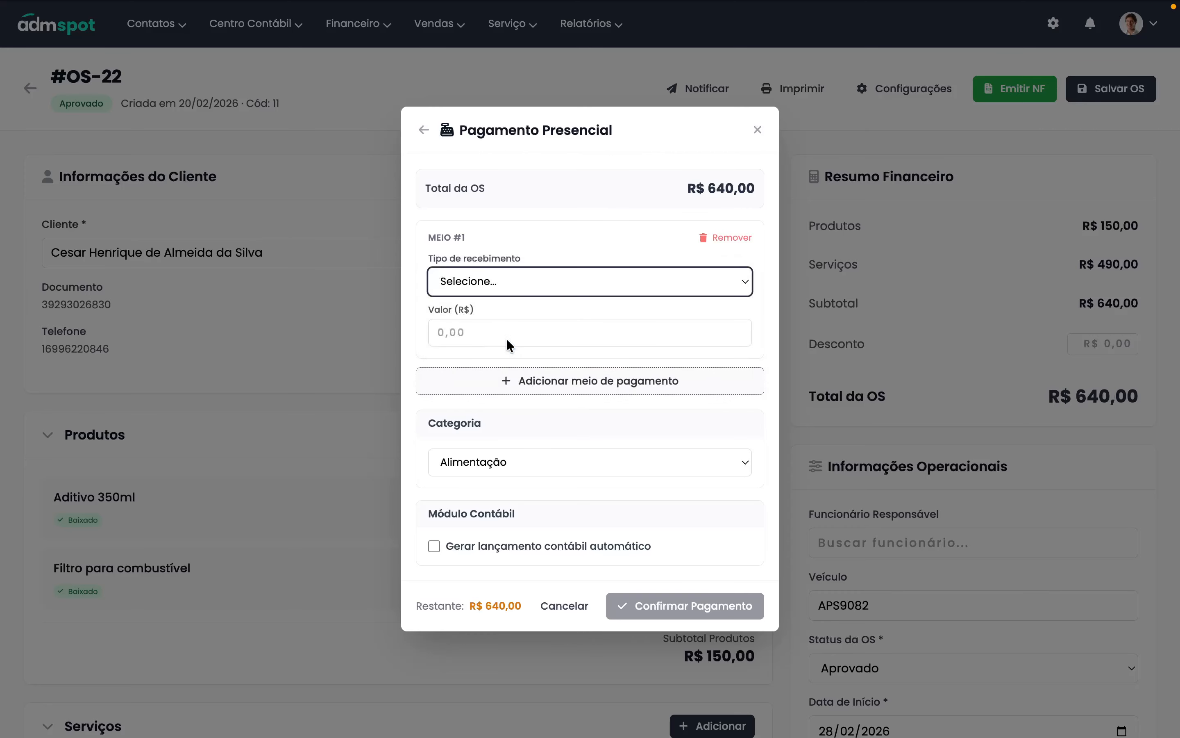
click(494, 336)
text(320)
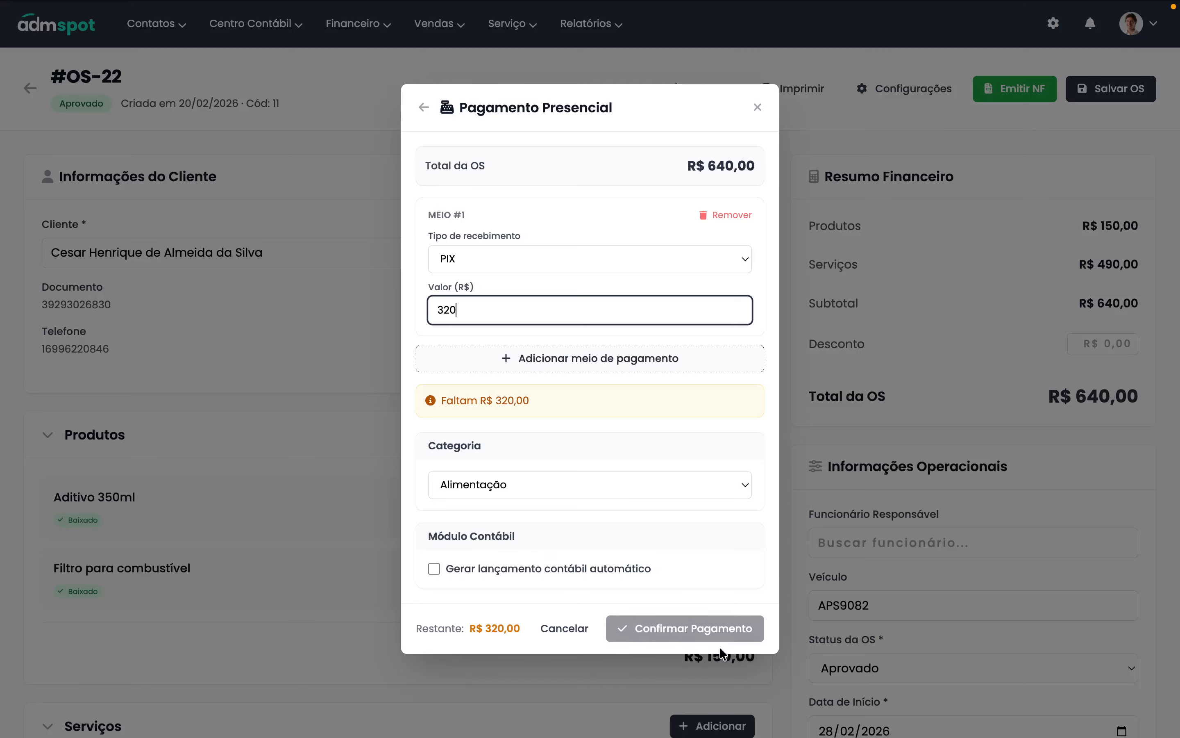
- Add a second payment by Cartão in 2x instalments for R$ 320
click(553, 373)
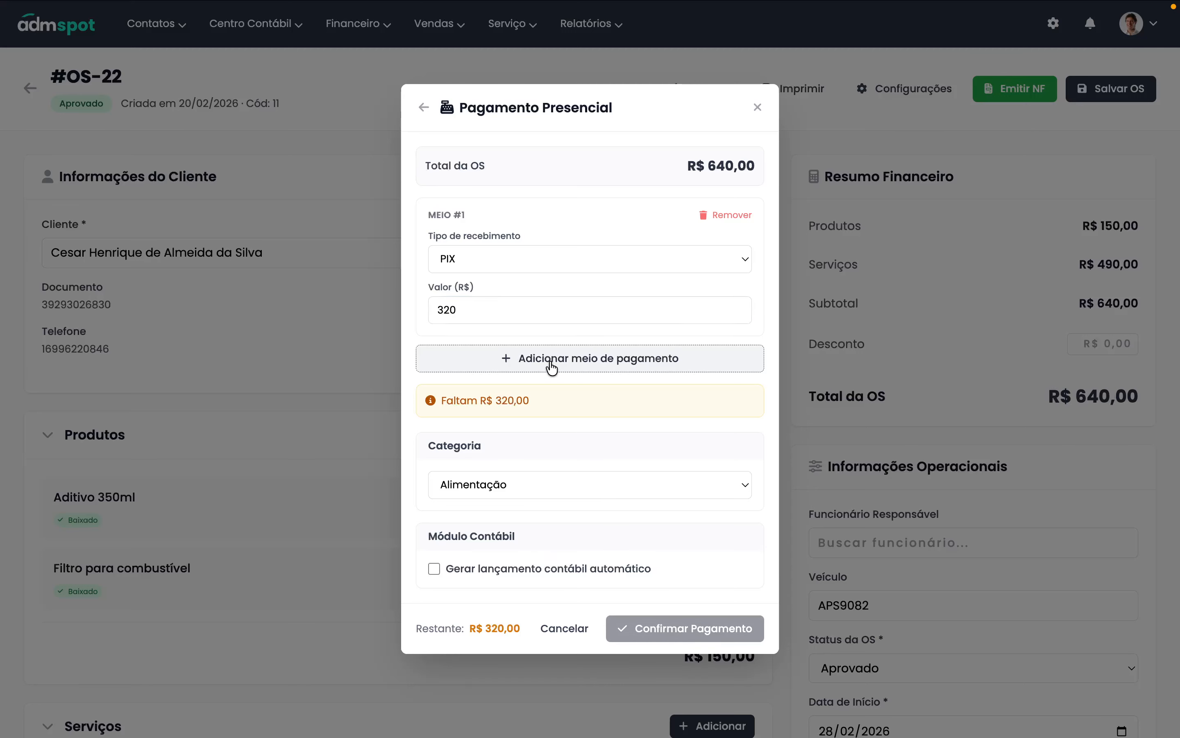
click(534, 358)
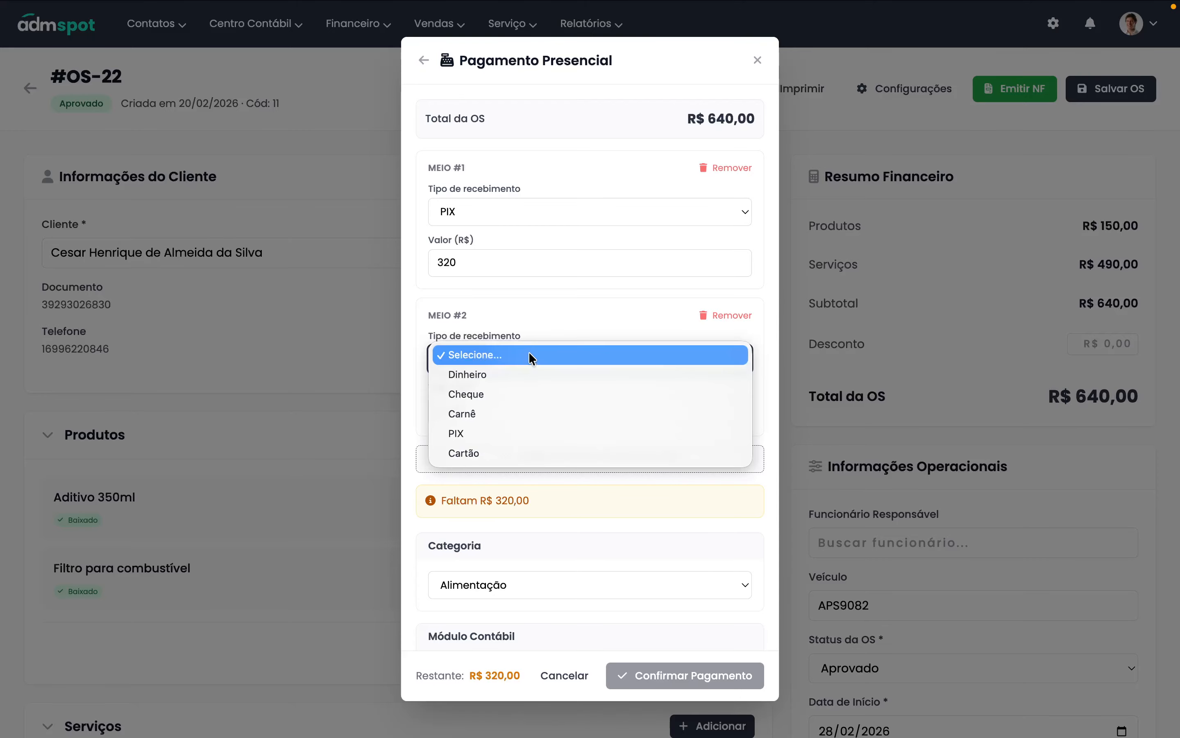
click(524, 451)
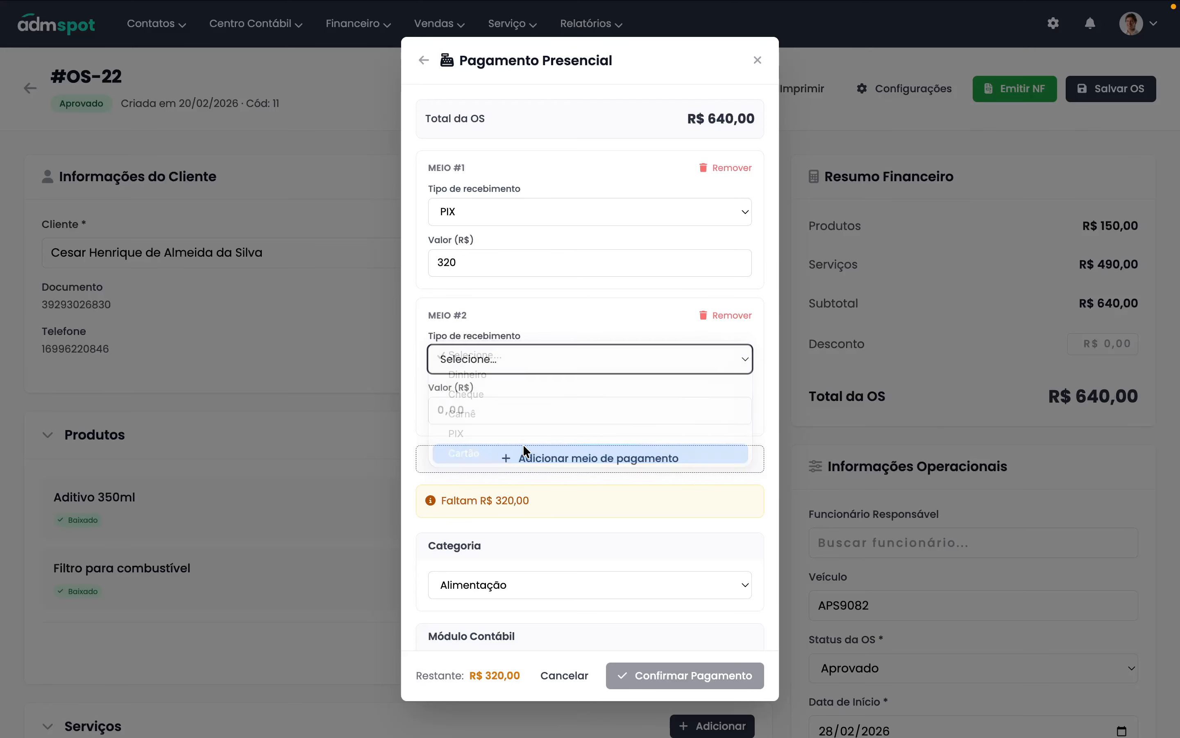
click(476, 413)
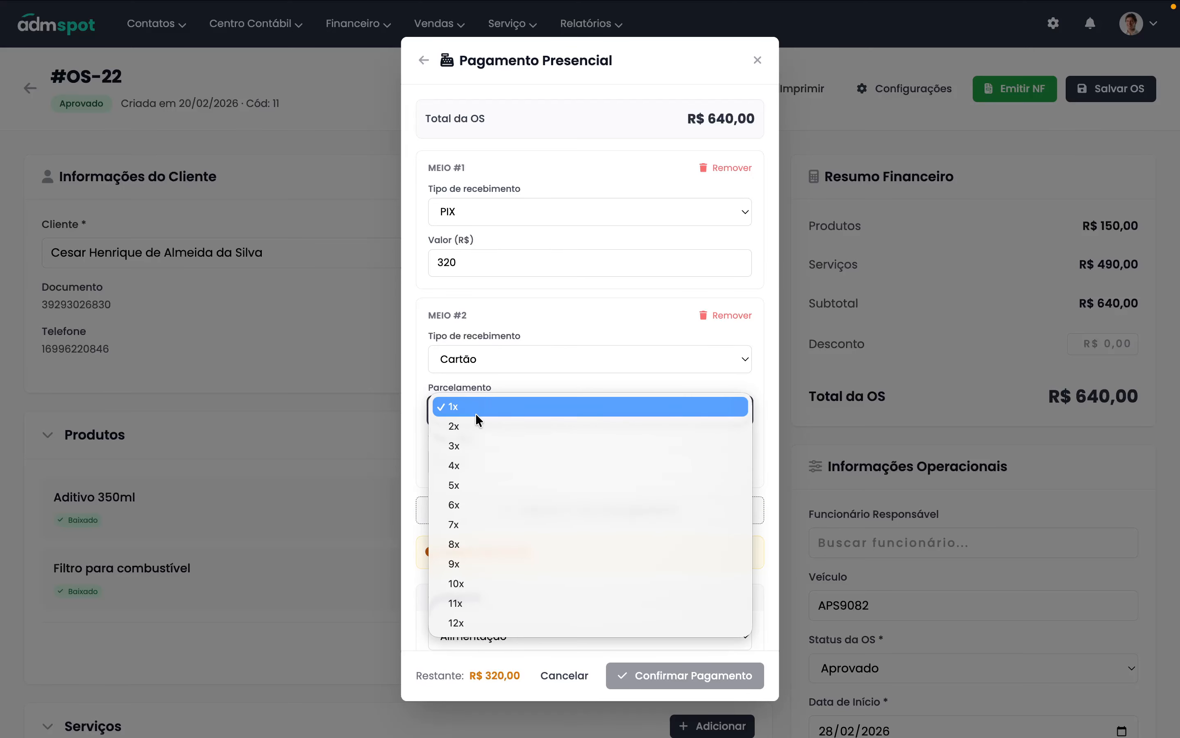
click(487, 438)
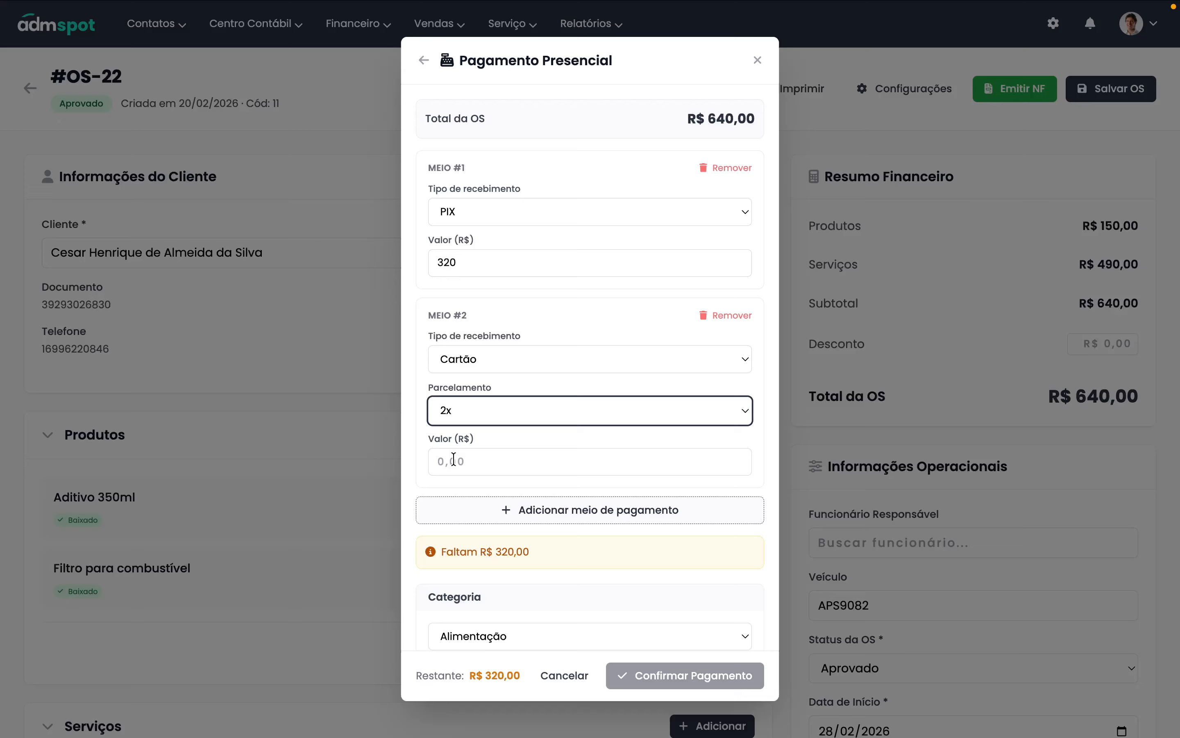
click(477, 462)
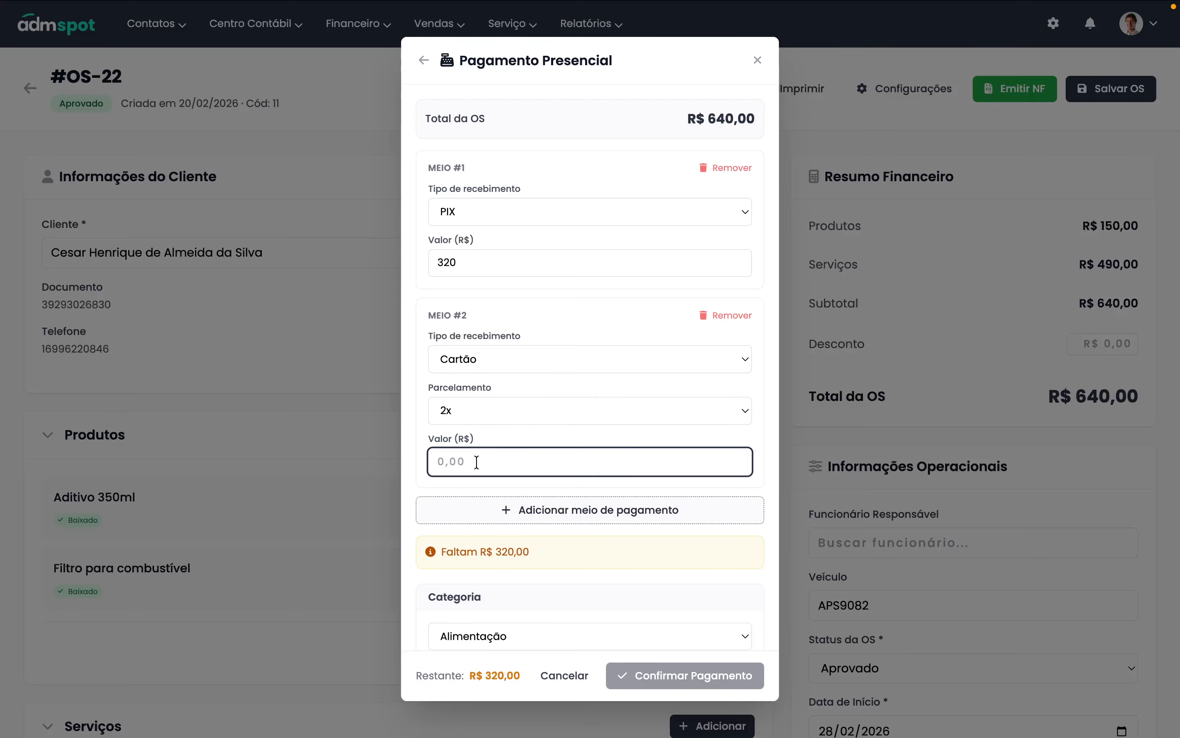
text(320)
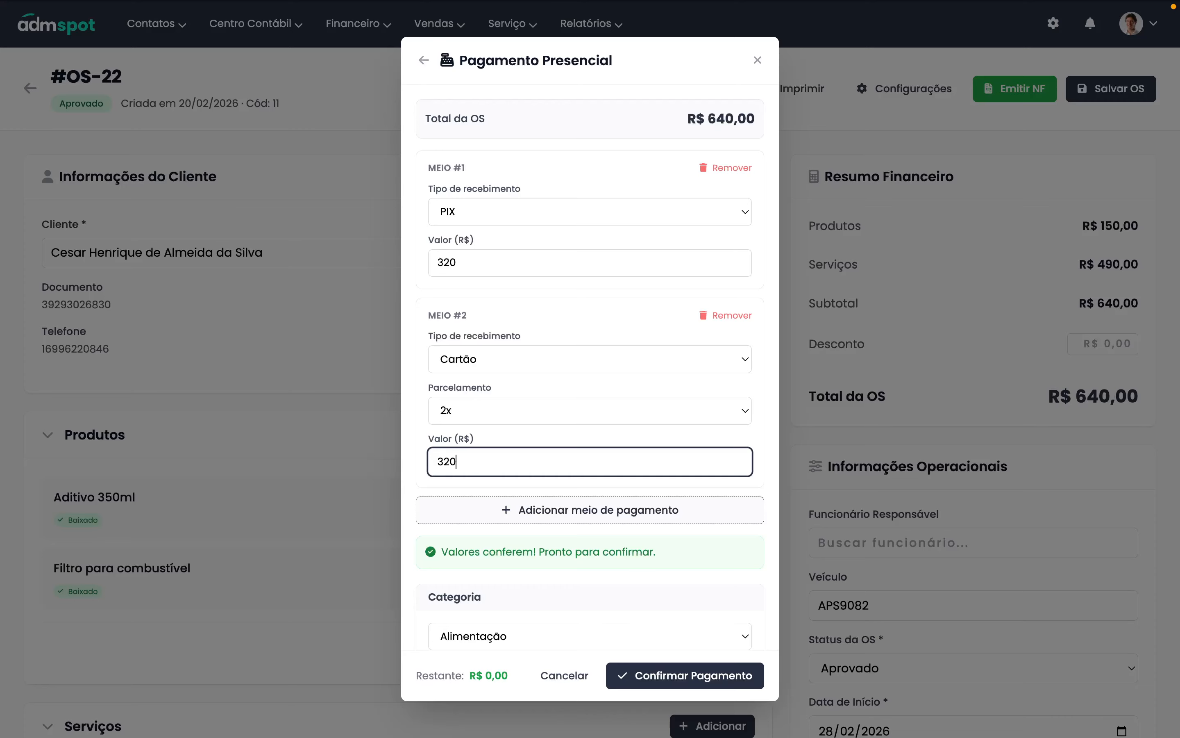
key(shift+Left)
key(shift+Left)
key(shift+Left)
text(380)
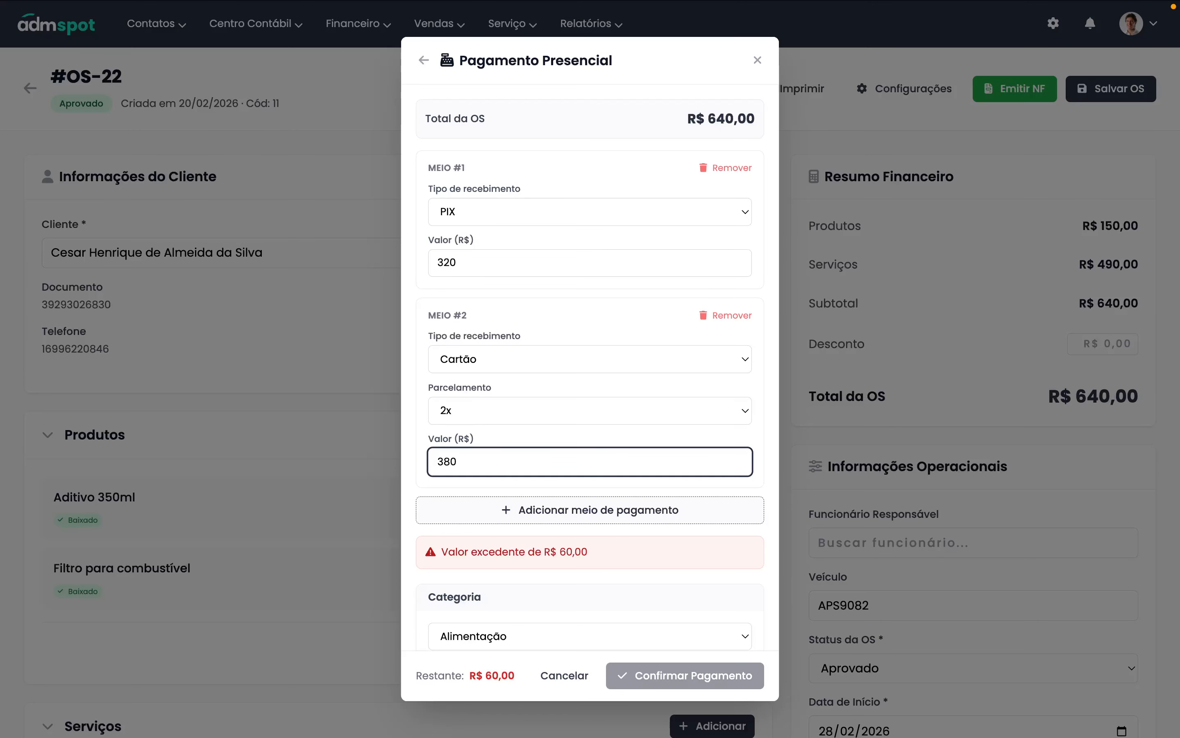
key(shift+Left)
key(shift+Left)
key(shift+Left)
text(320)
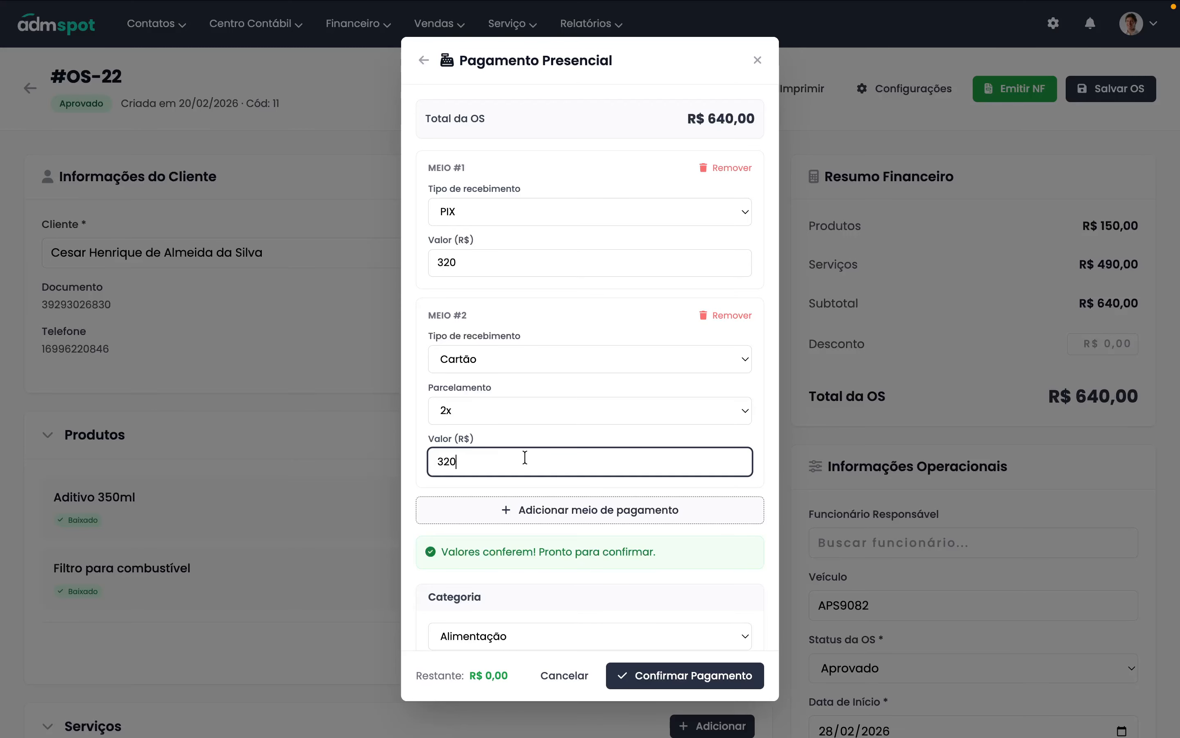
- Choose category Cliente and confirm the payment, creating invoice FAT-2026-037
scroll(553, 577, down, 2)
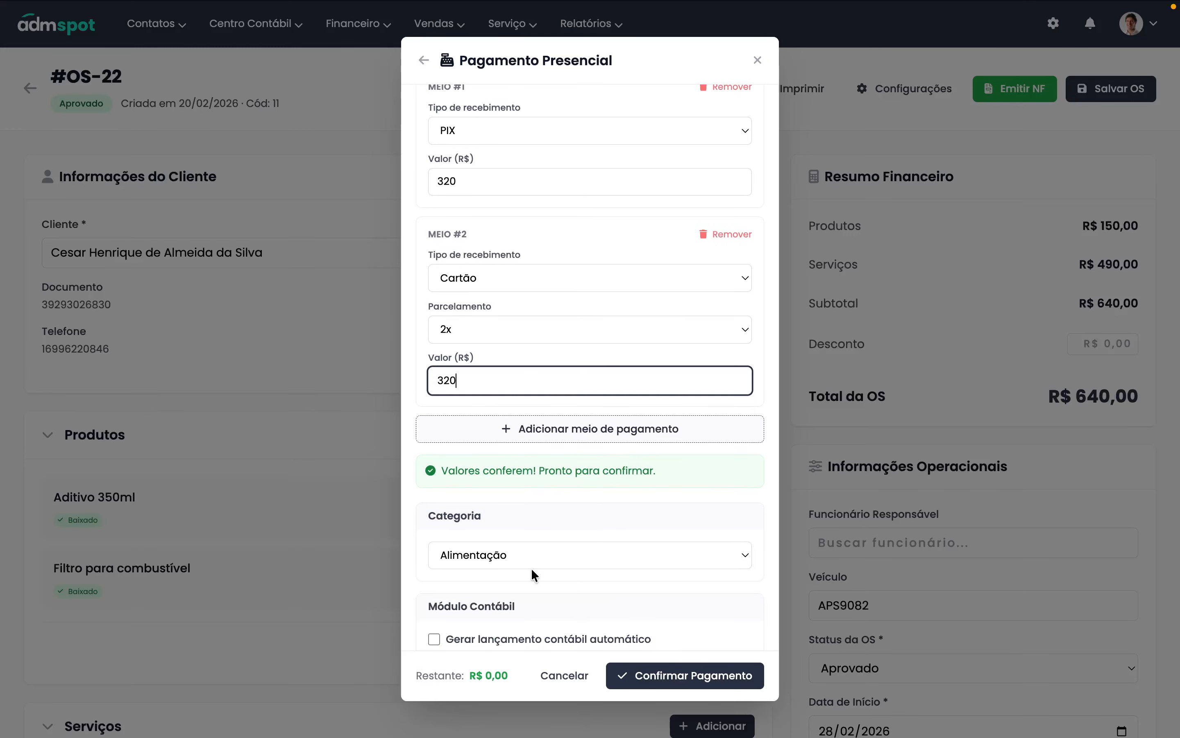
click(501, 530)
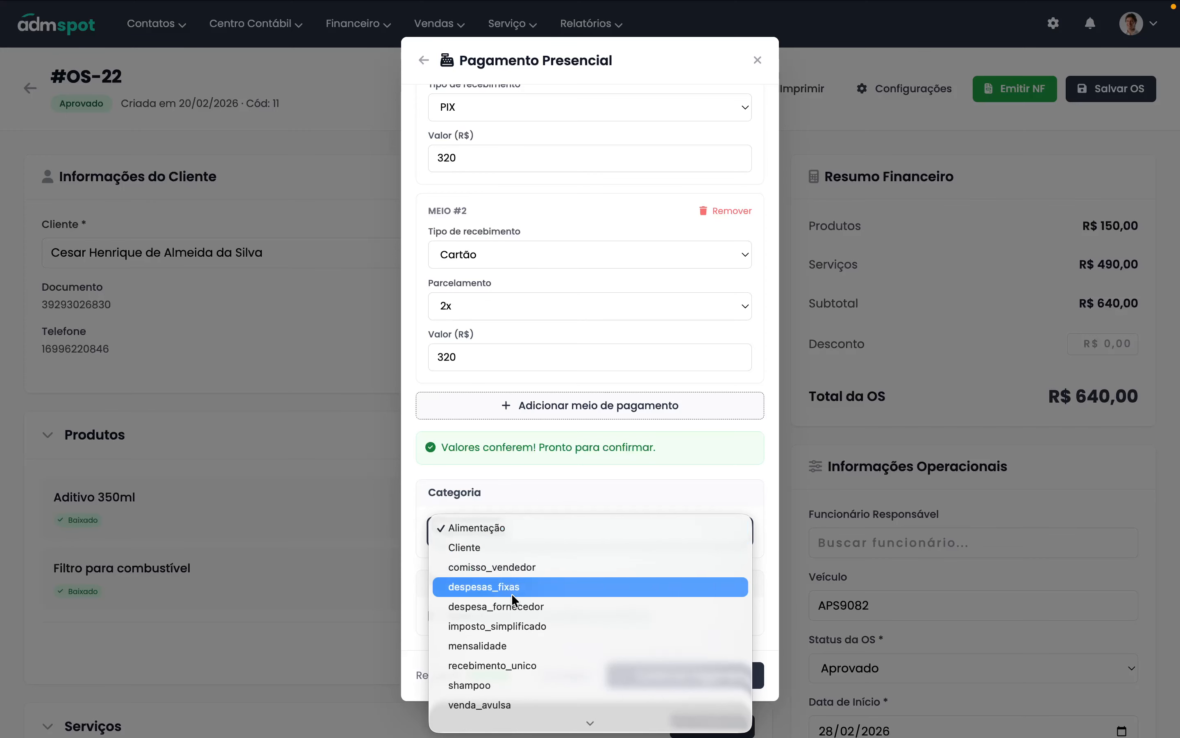
scroll(529, 660, down, 1)
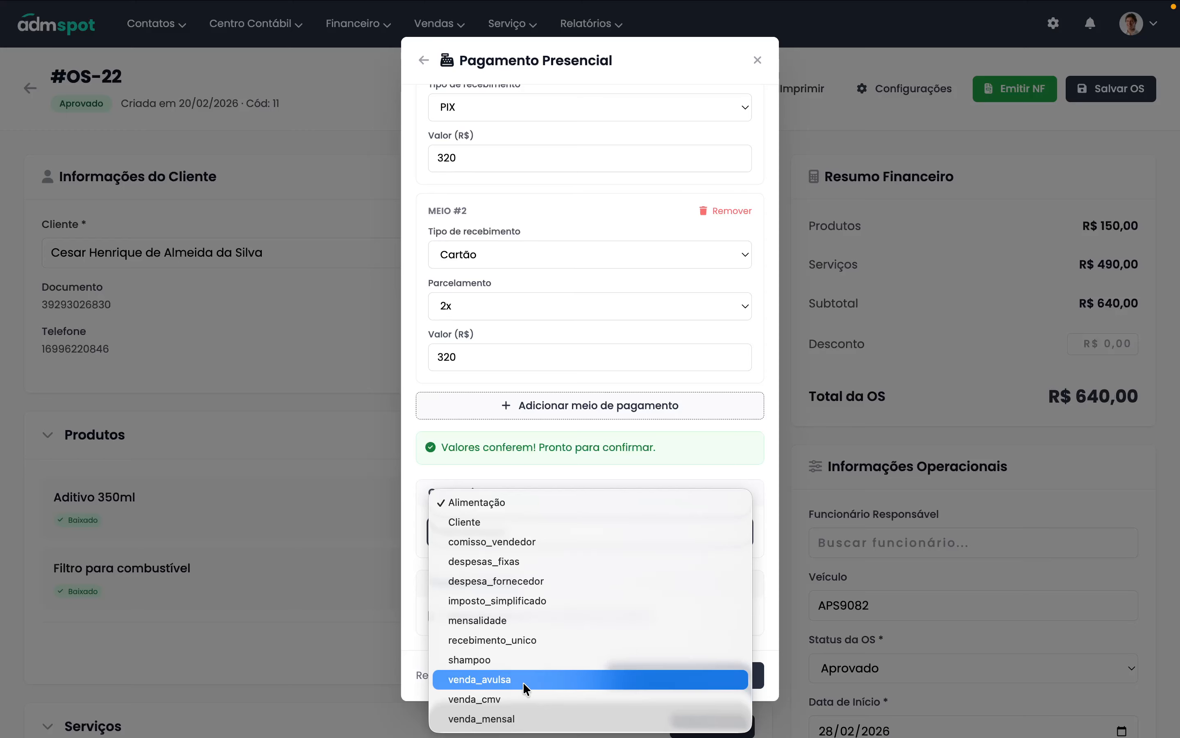
key(Escape)
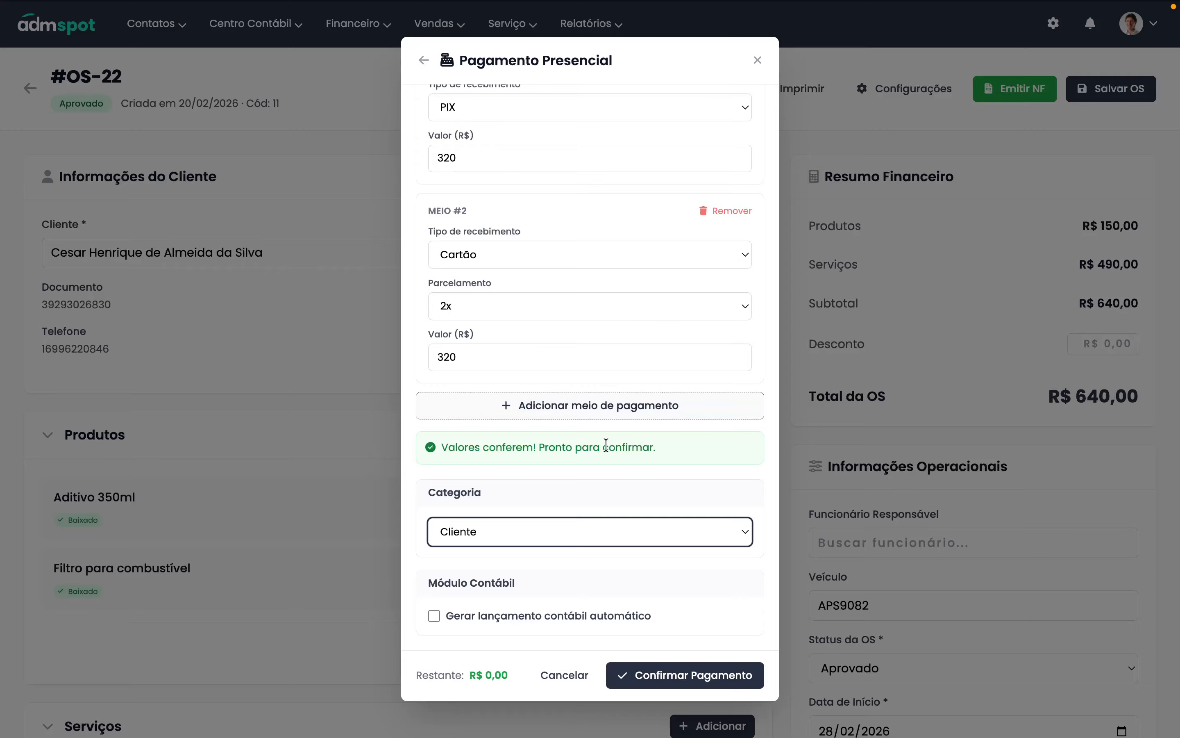
click(684, 681)
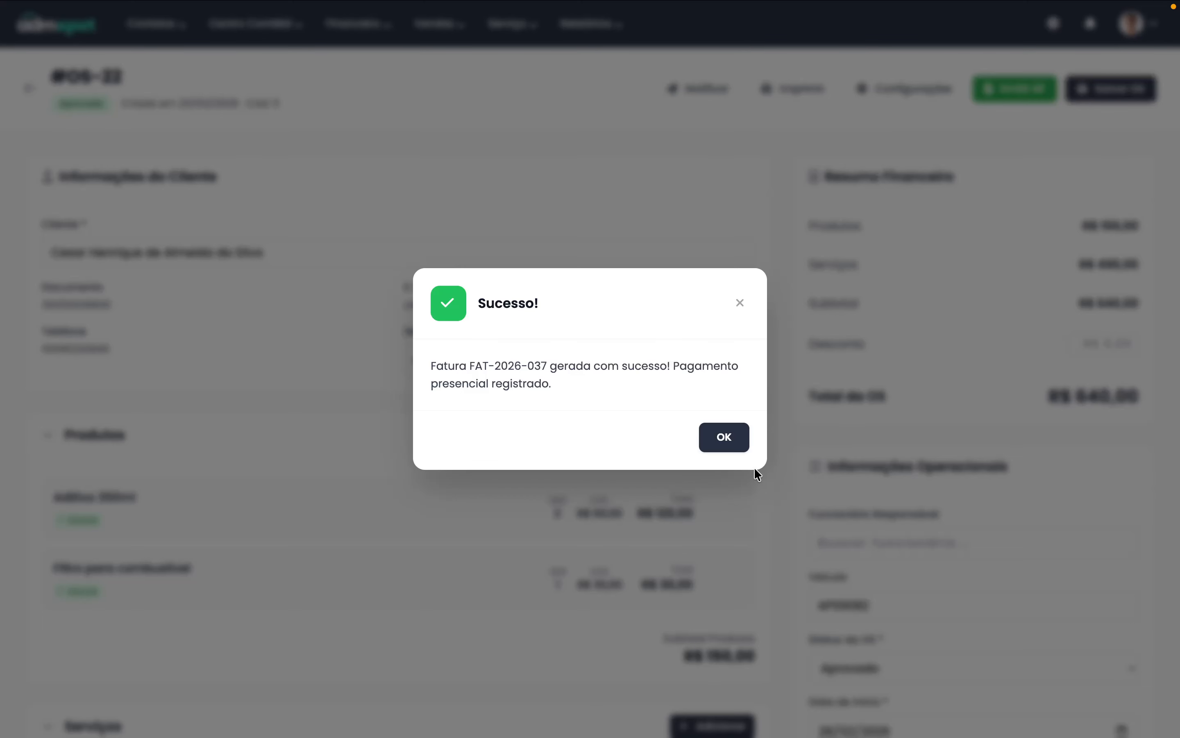
click(720, 436)
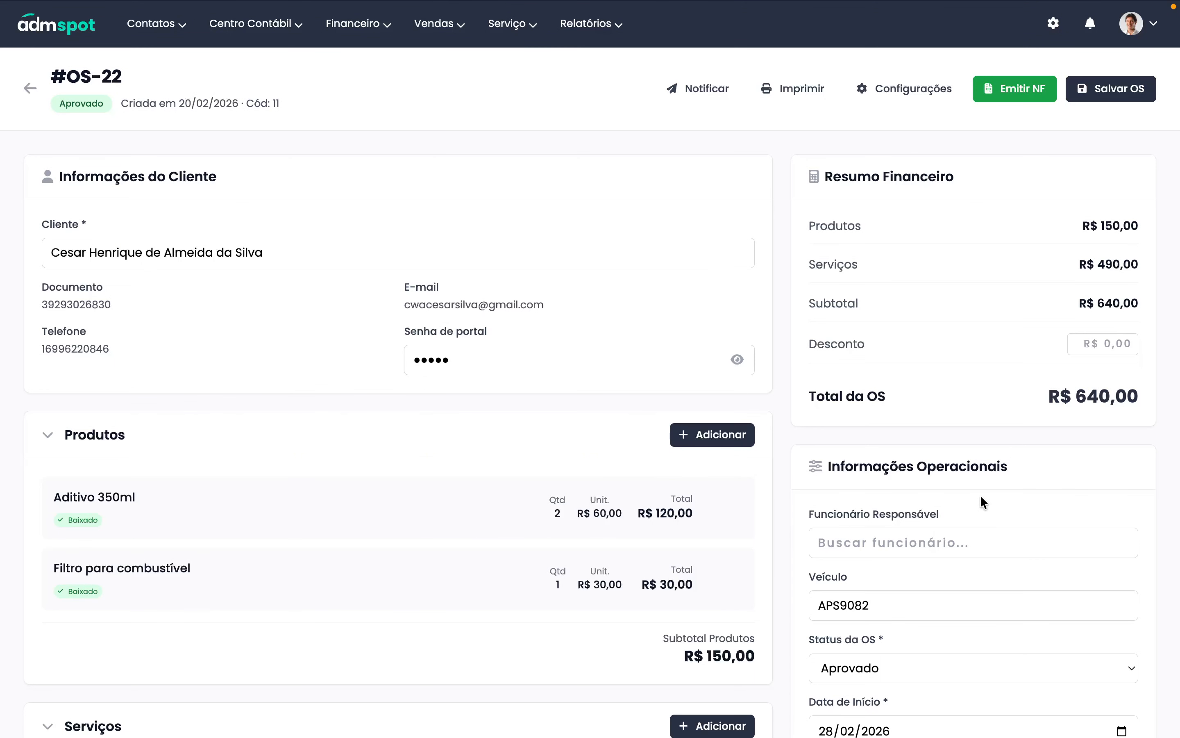
scroll(908, 490, down, 5)
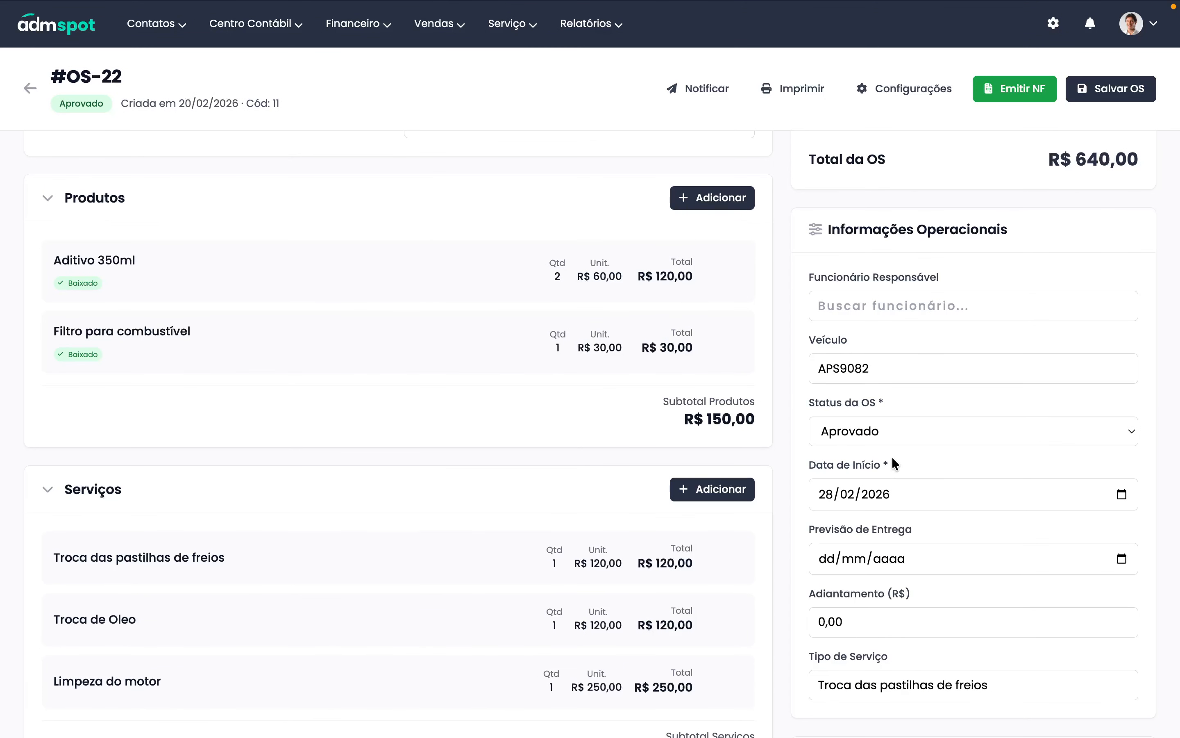
- Try saving OS-22 as Finalizado, then cancel and leave the Filtro para combustível quantity unchanged
click(879, 434)
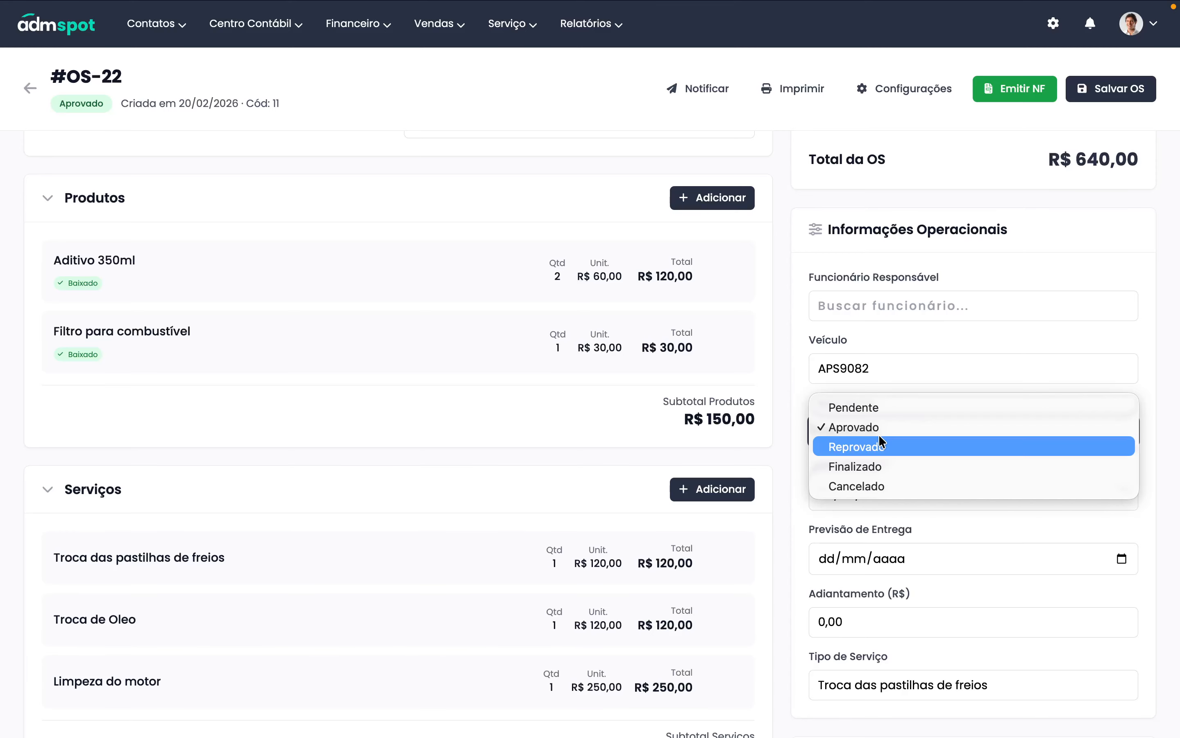
click(871, 466)
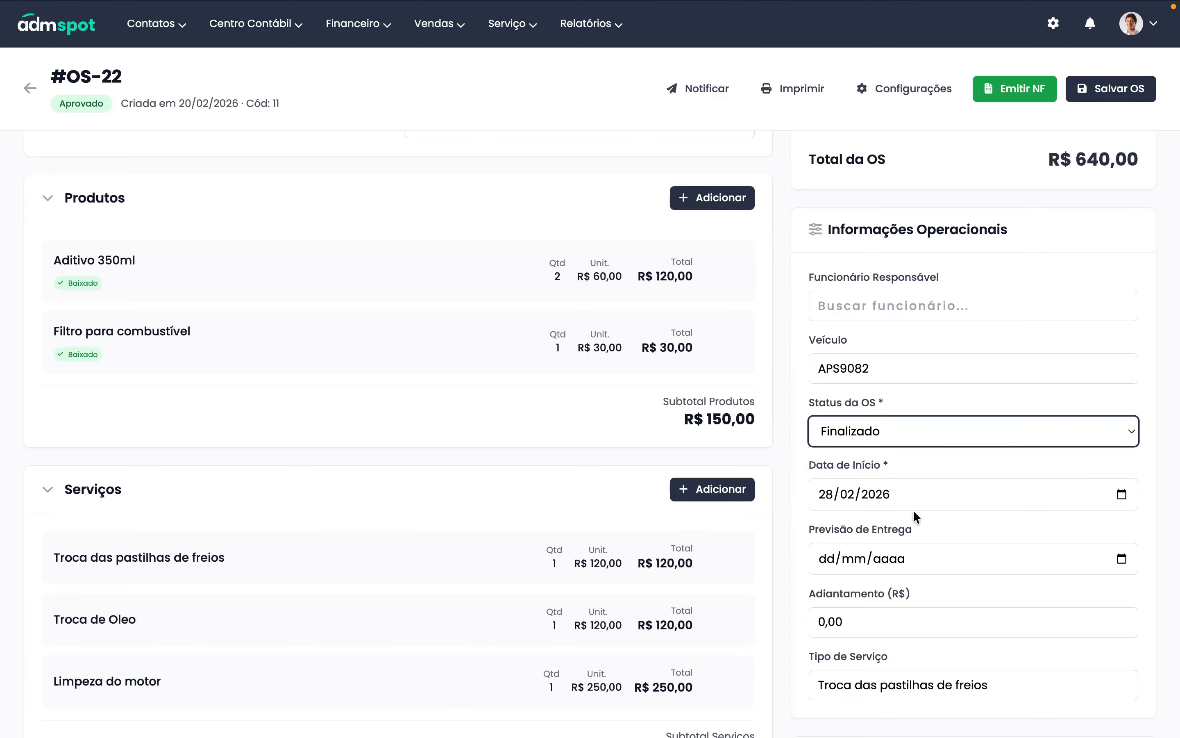
click(1084, 90)
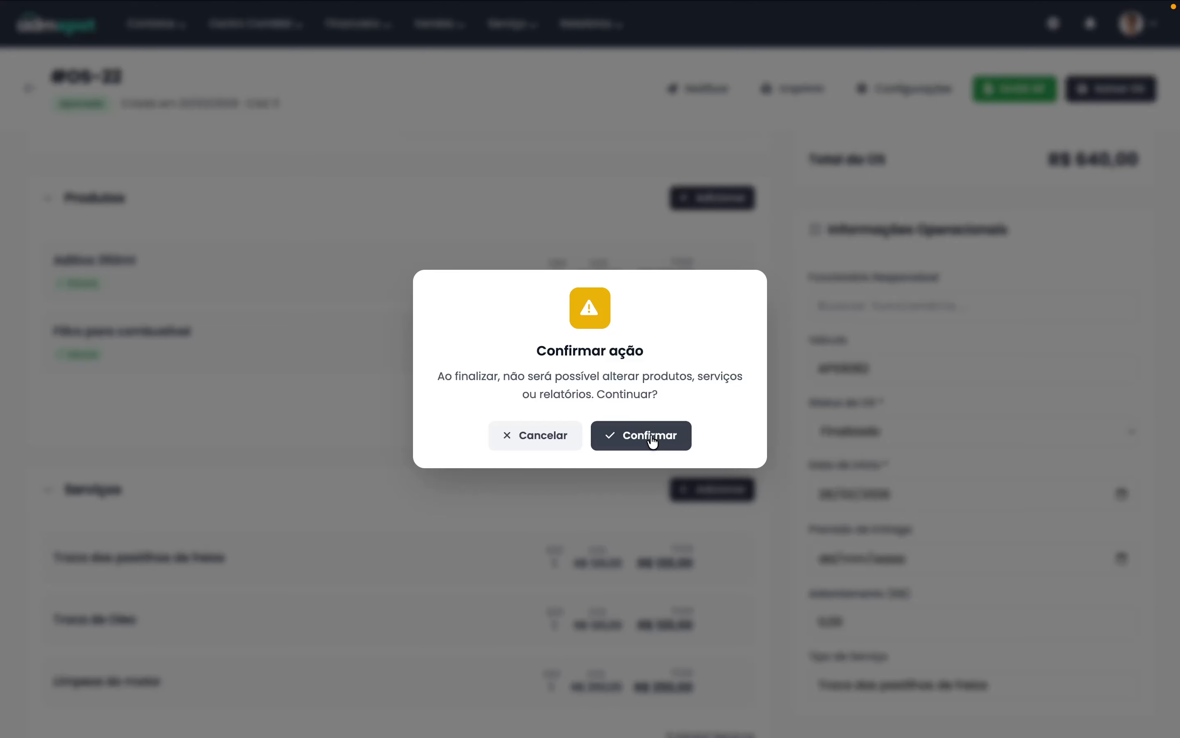
click(532, 433)
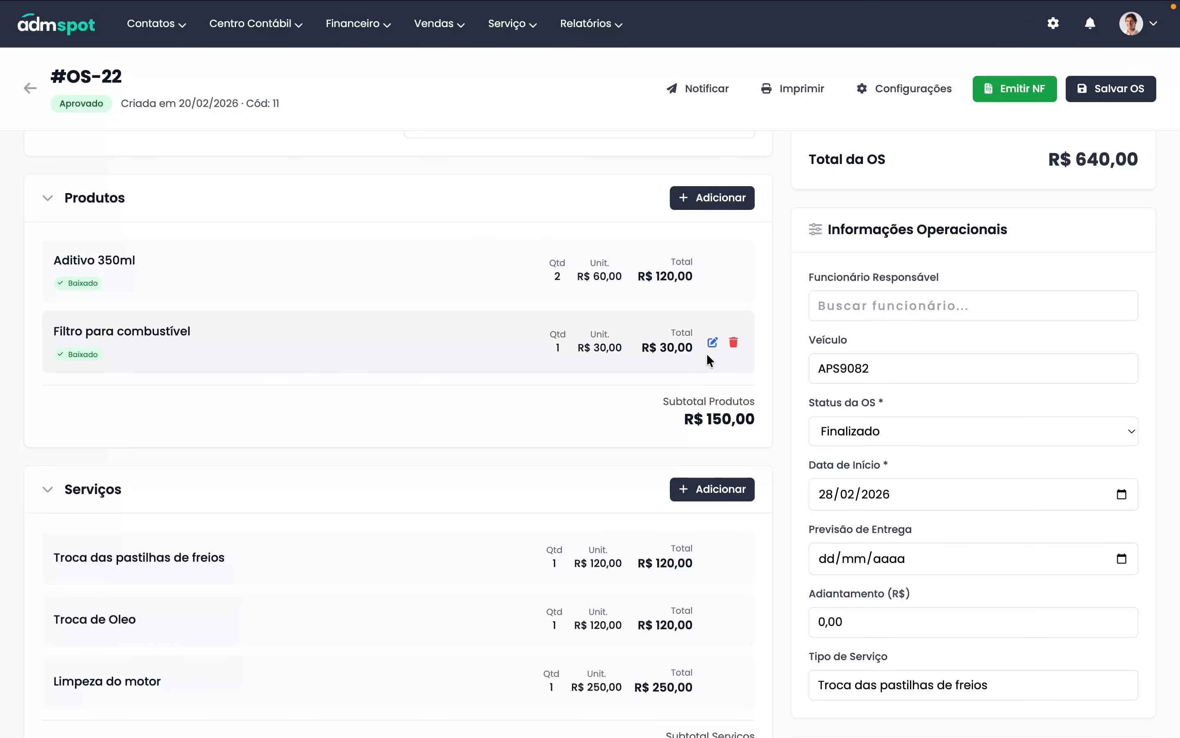
click(712, 343)
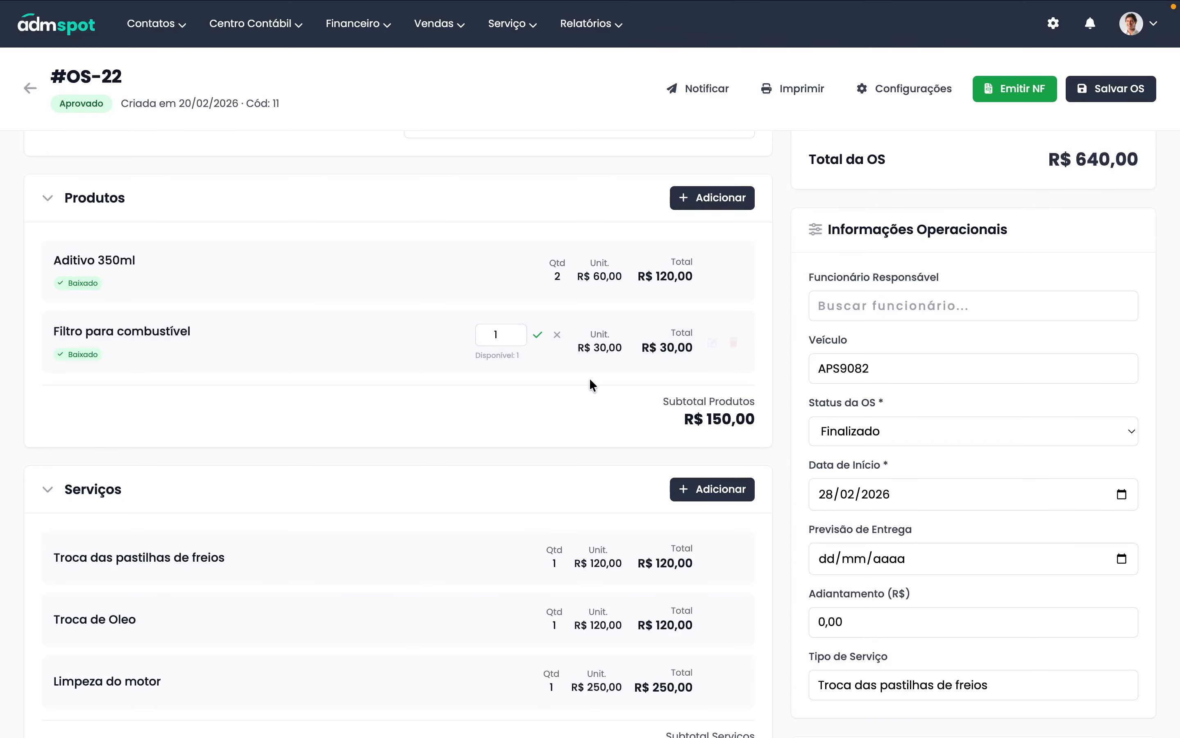
click(557, 335)
- Set the status to Finalizado again, save, and confirm finalizing OS-22
click(868, 439)
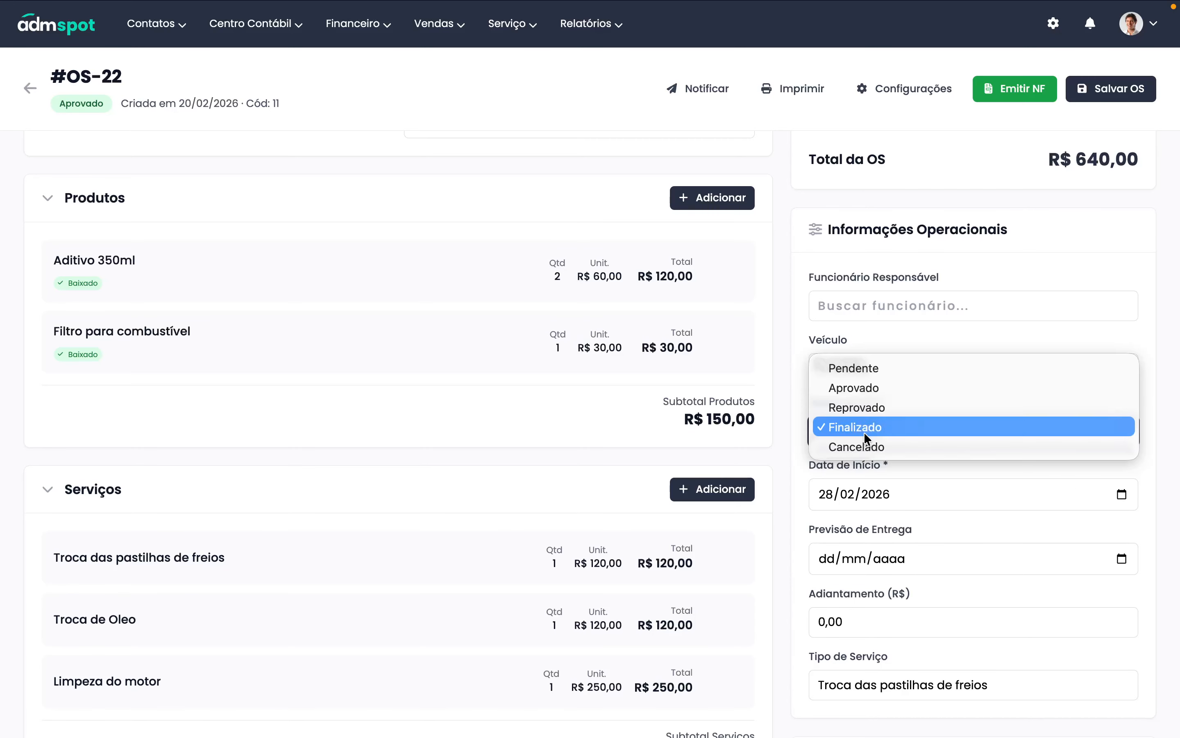
click(865, 432)
click(1094, 92)
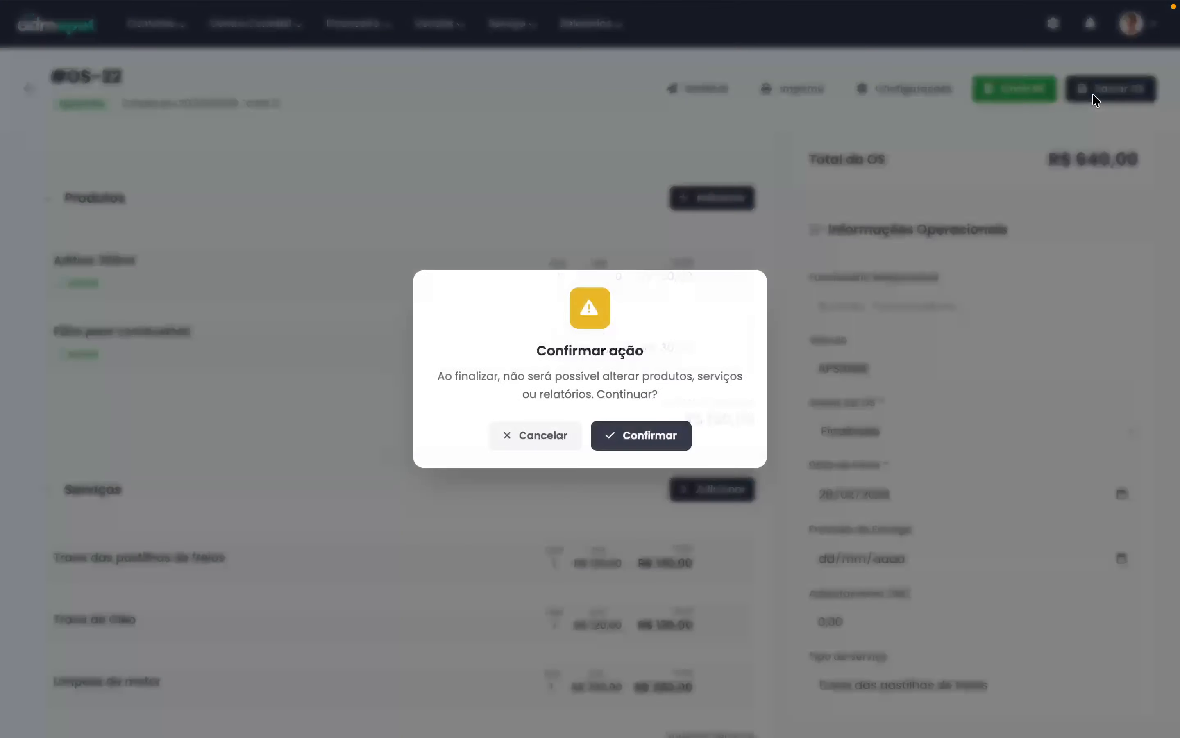
click(635, 440)
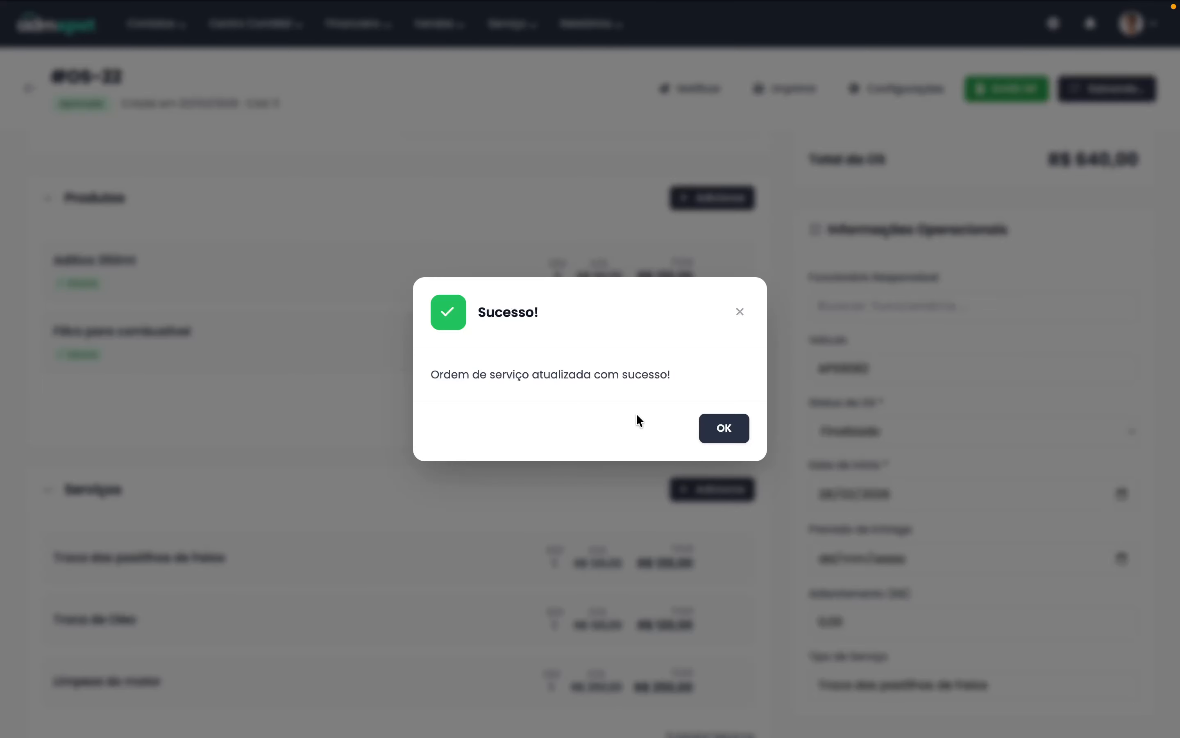
click(725, 428)
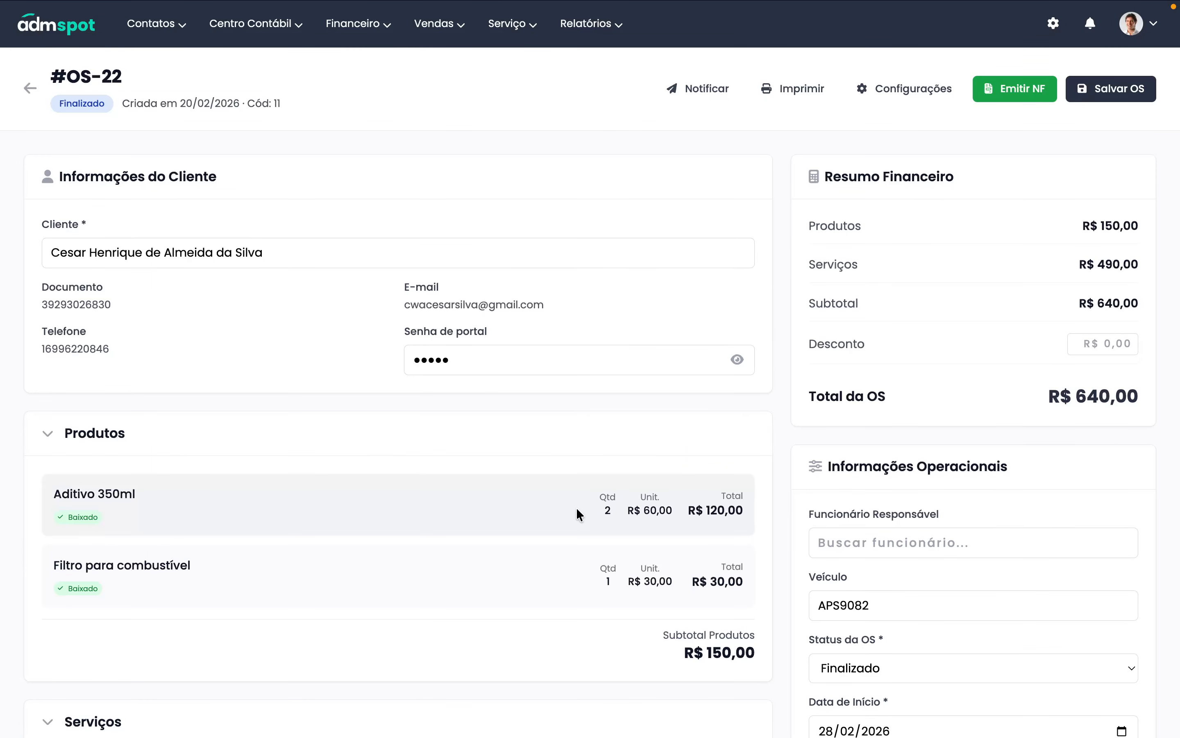
- Scroll back to the top of OS-22 and start Emitir NF to bring up the note types
drag(576, 512, 660, 513)
scroll(659, 513, down, 3)
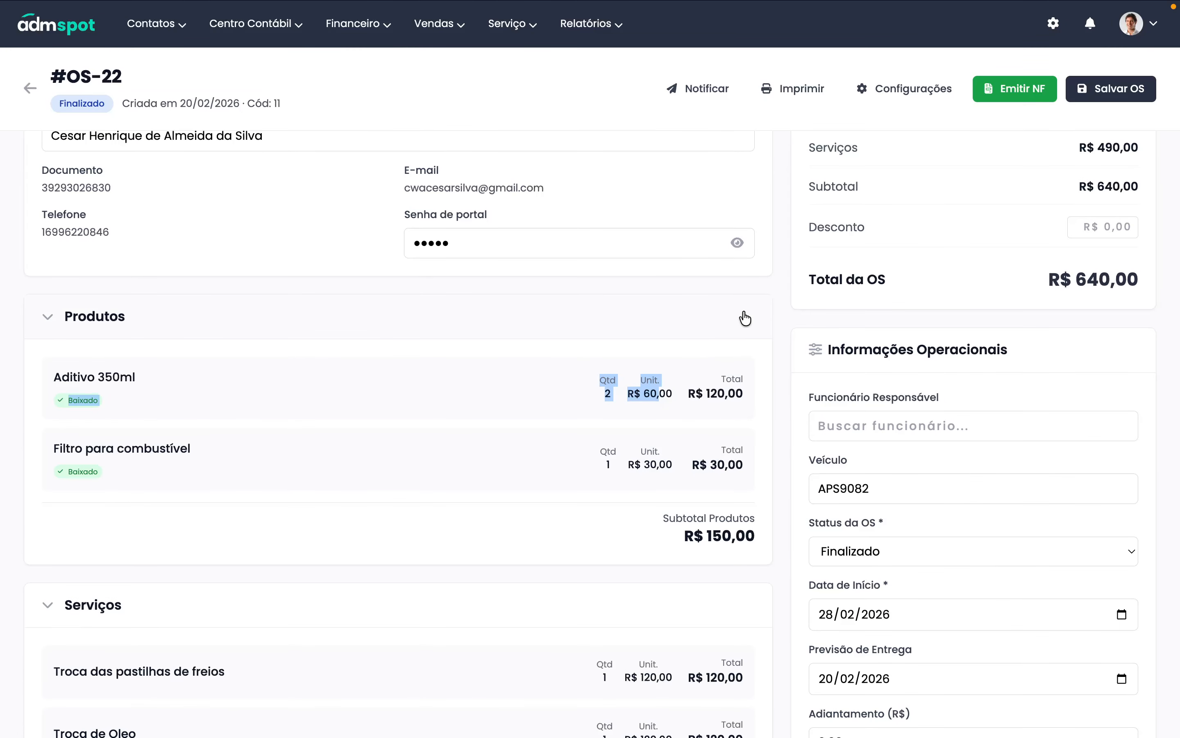
scroll(709, 498, down, 3)
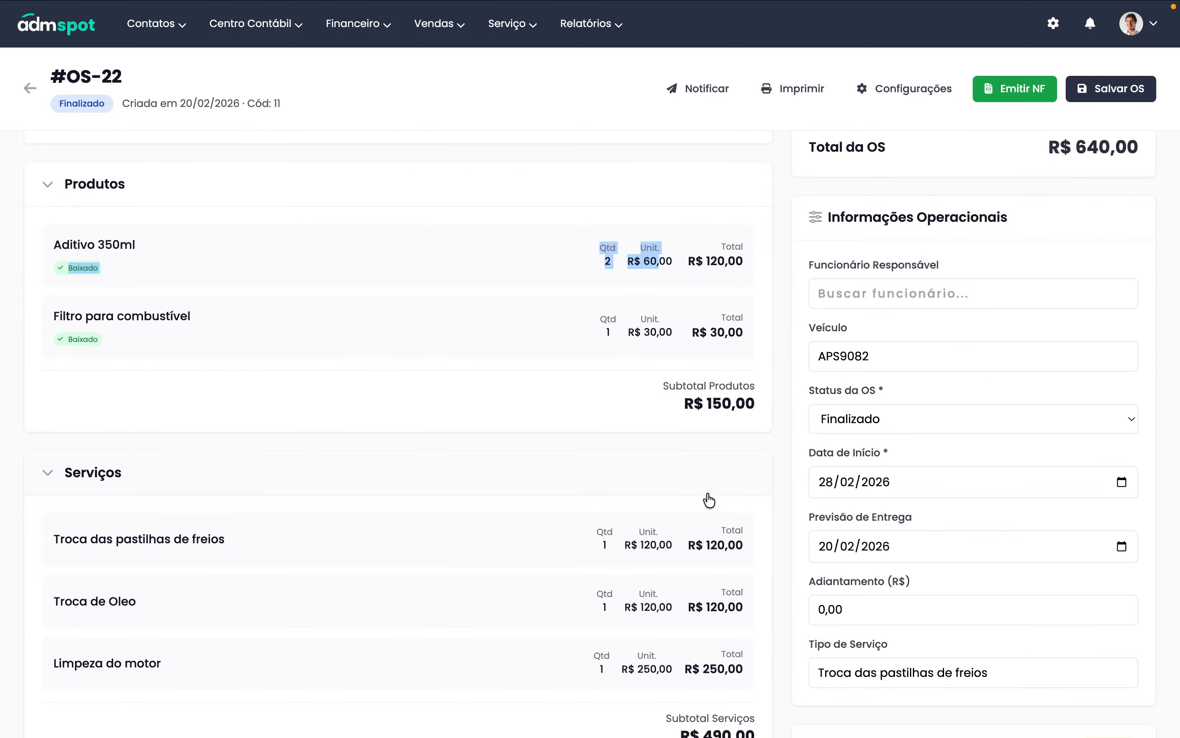
scroll(709, 498, down, 6)
scroll(706, 494, up, 1)
scroll(706, 492, down, 1)
scroll(706, 492, up, 12)
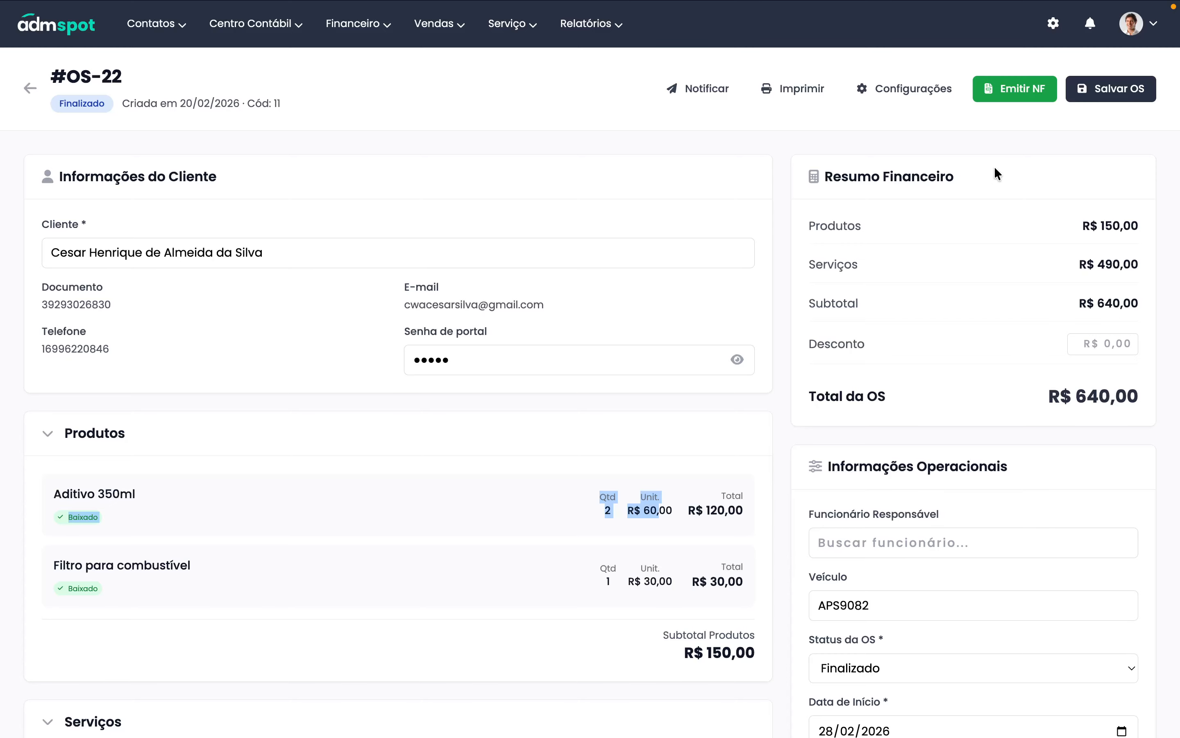
click(1012, 94)
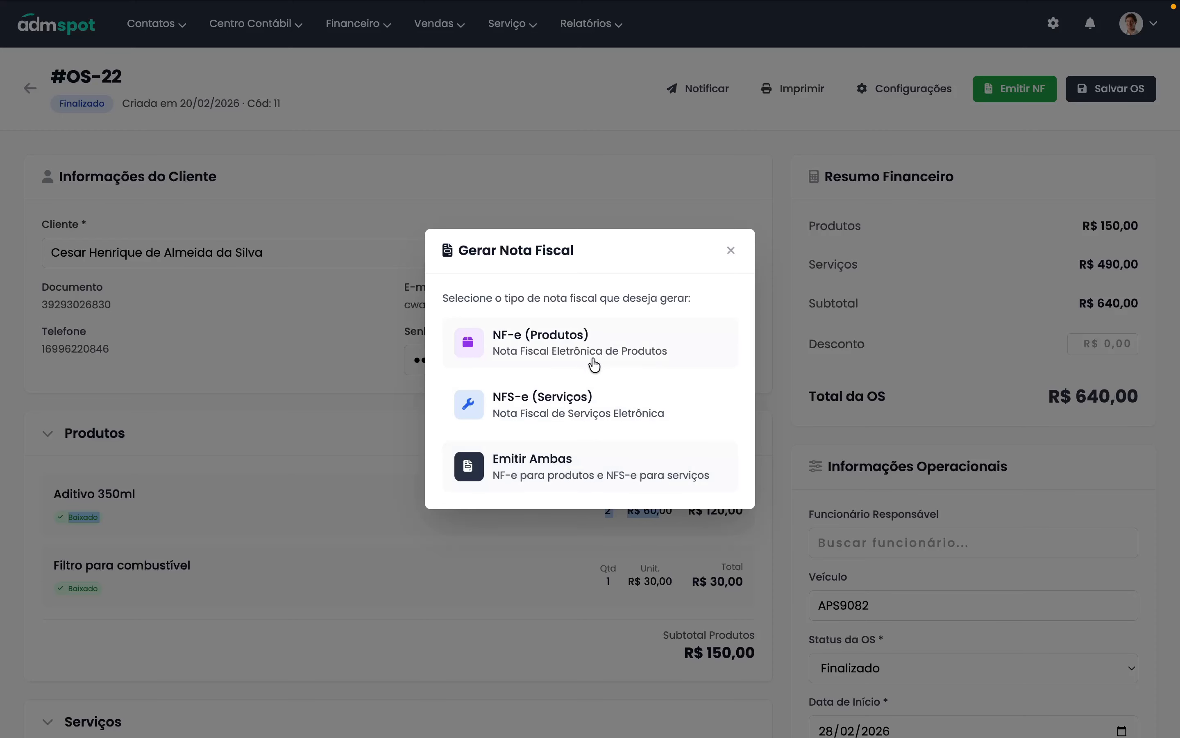
- Choose NF-e (Produtos) and review tax fields for Aditivo 350ml and Filtro para combustível
click(538, 351)
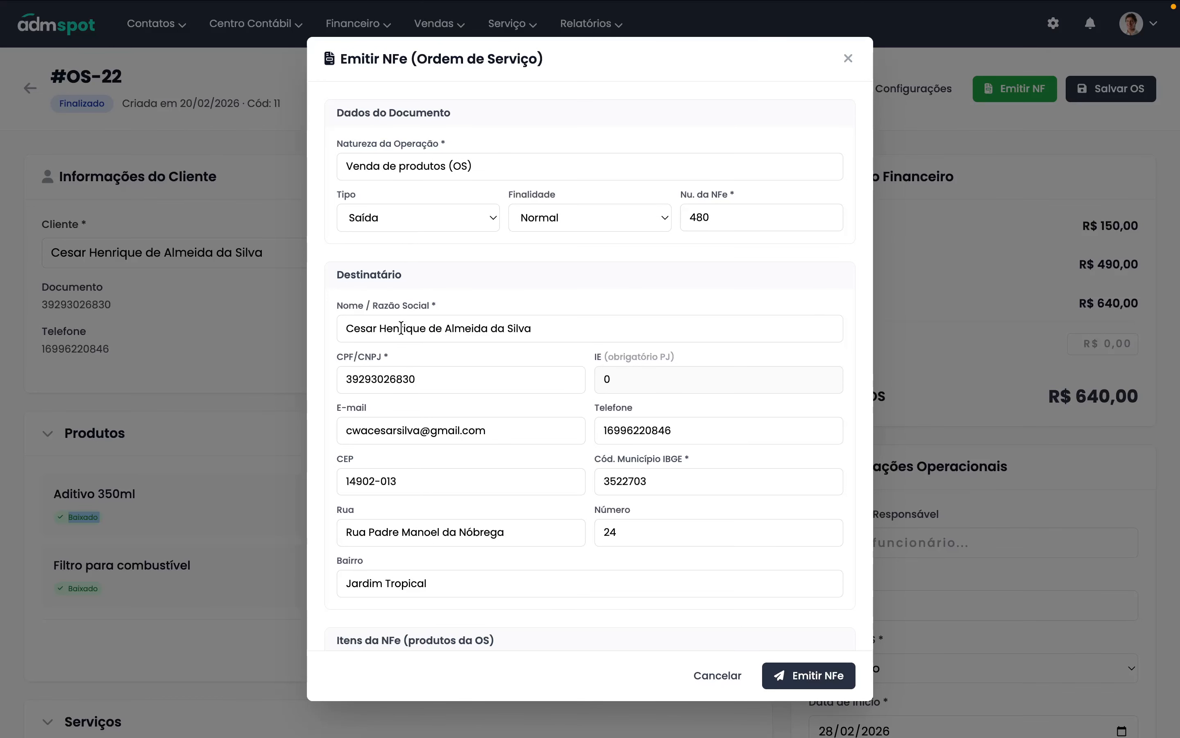
scroll(493, 355, down, 5)
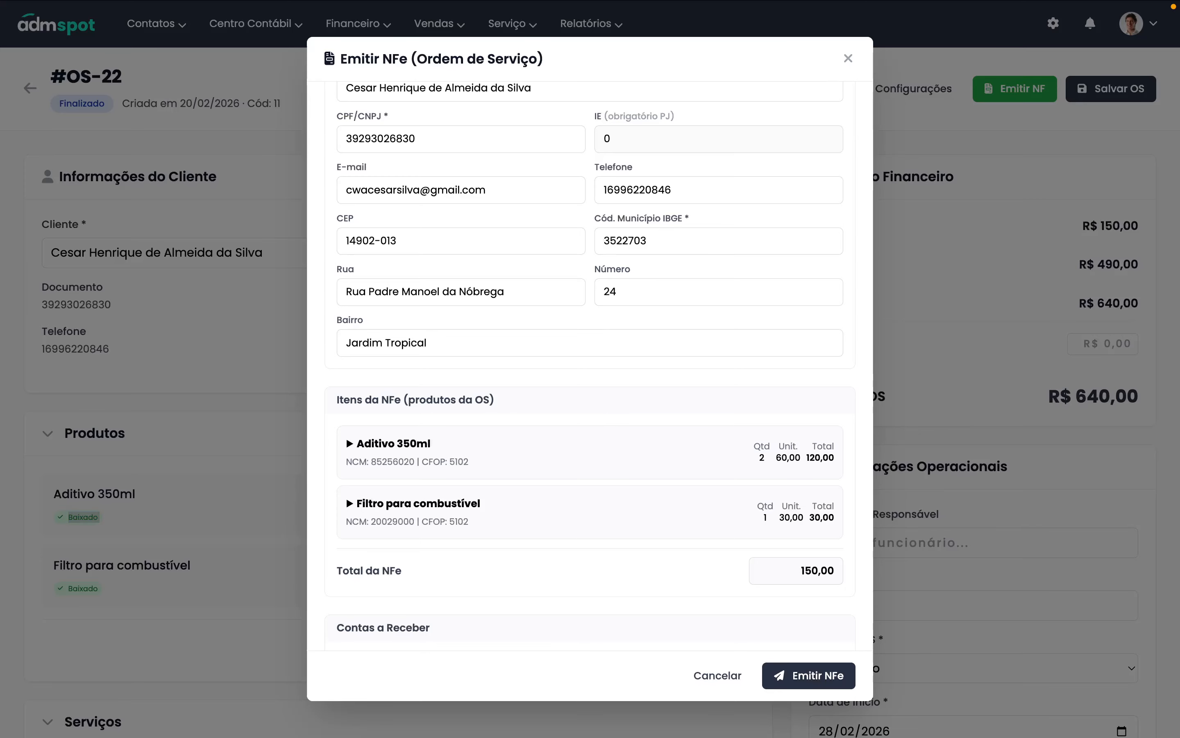
click(451, 461)
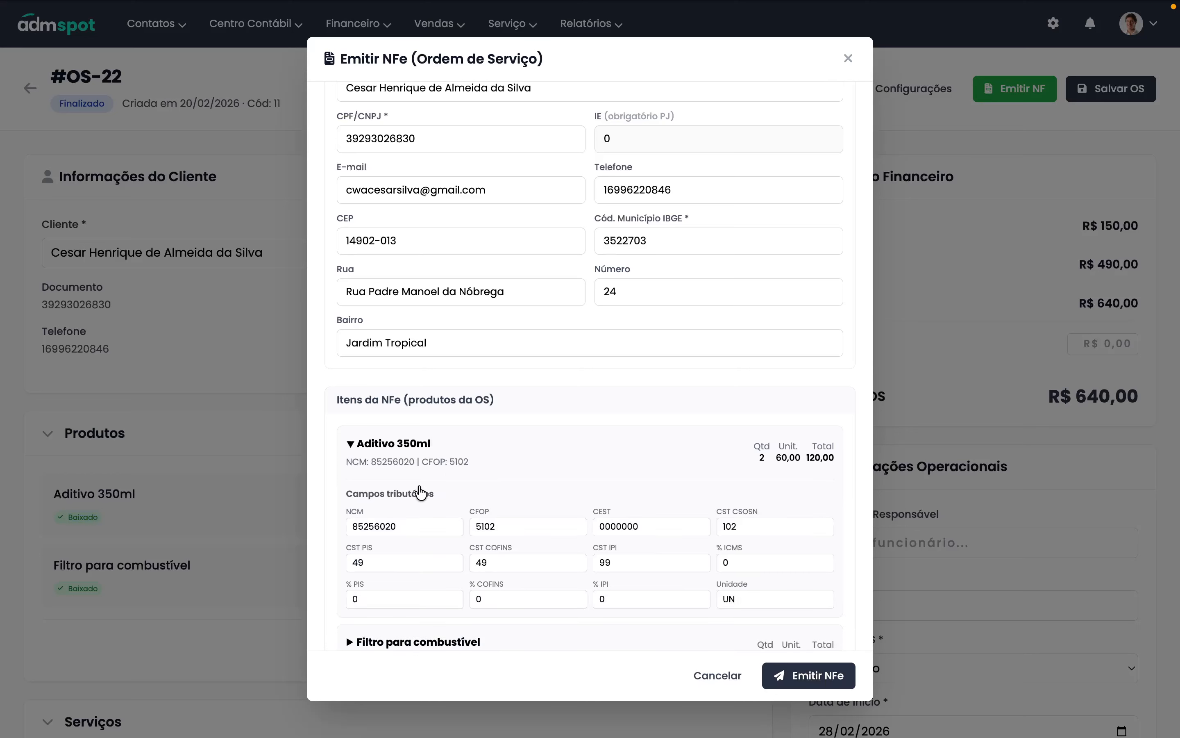
click(409, 453)
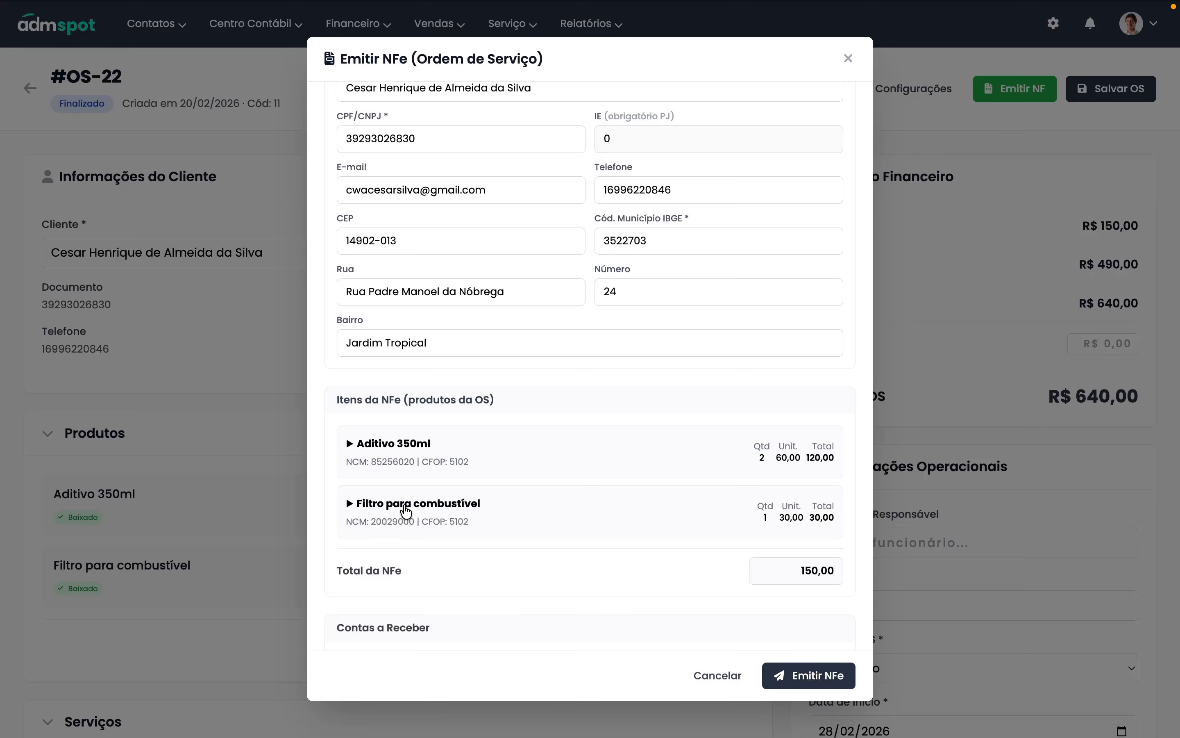
click(406, 511)
click(434, 519)
scroll(449, 520, down, 3)
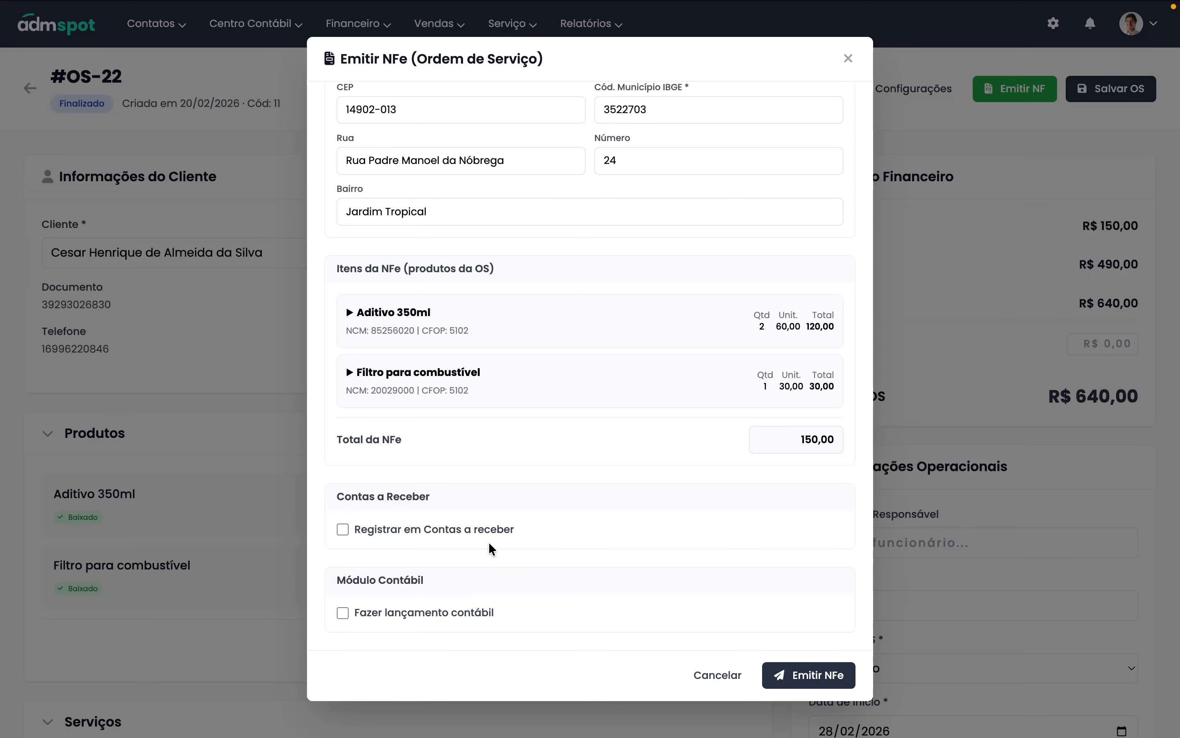
- Filter the Minhas Entradas receivables for February 2026 to find the R$ 640,00 receipt
mouse_move(463, 7)
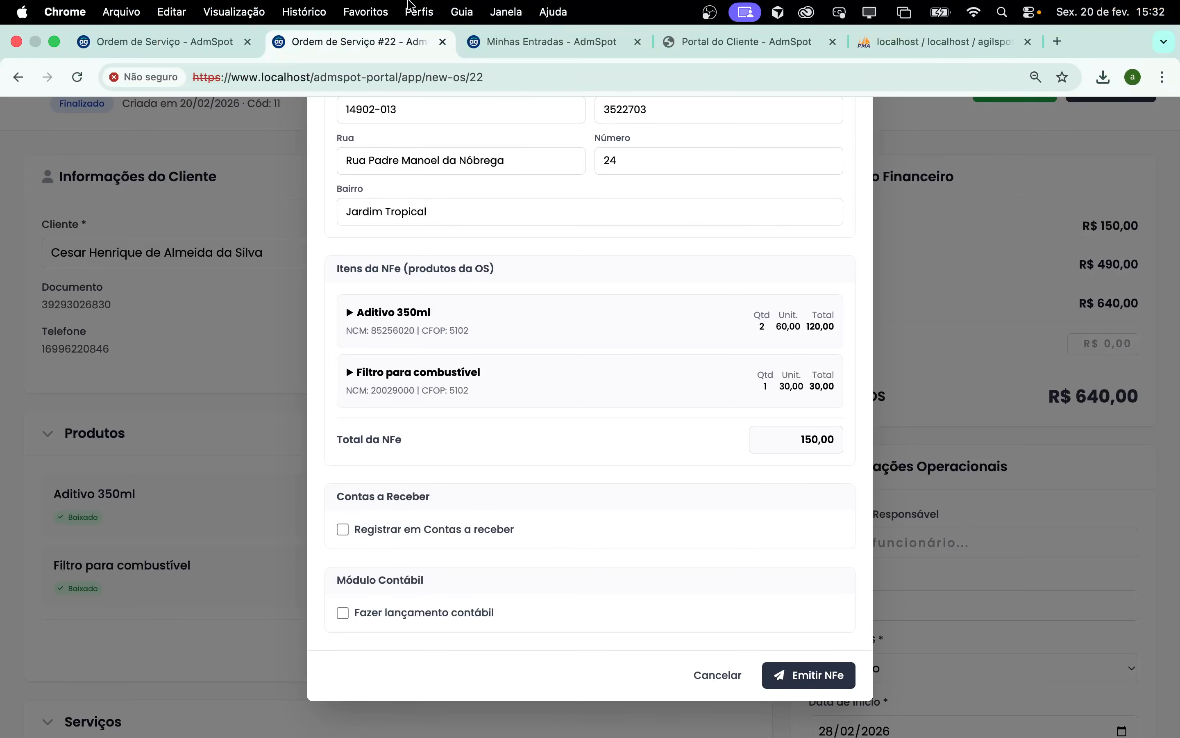
click(529, 43)
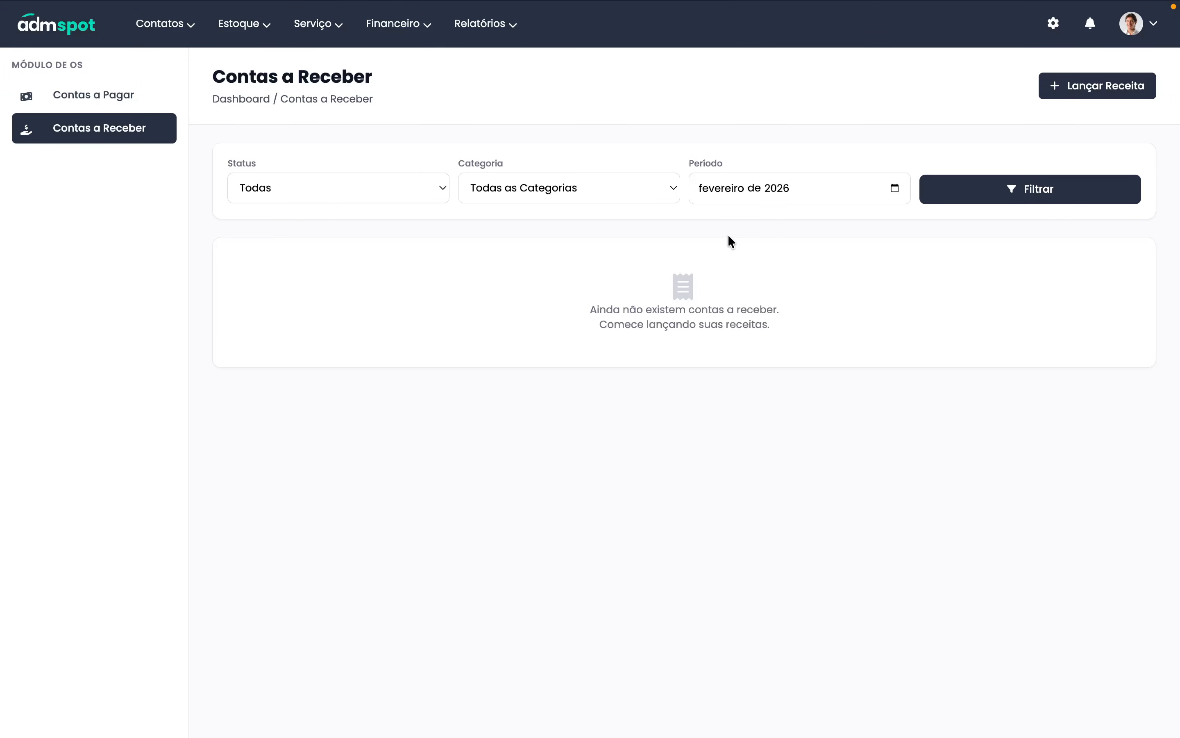
click(1020, 199)
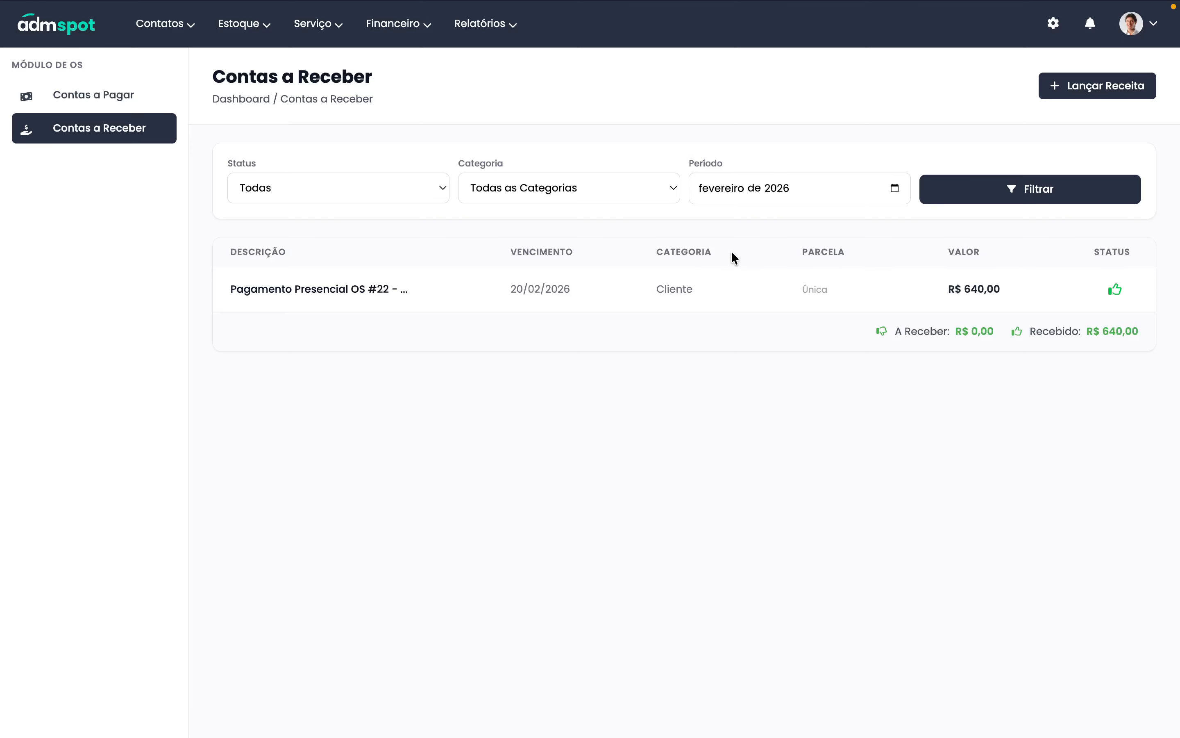
- Back on the OS #22 tab, emit the 150,00 product NF-e and acknowledge the success message
mouse_move(525, 26)
click(404, 39)
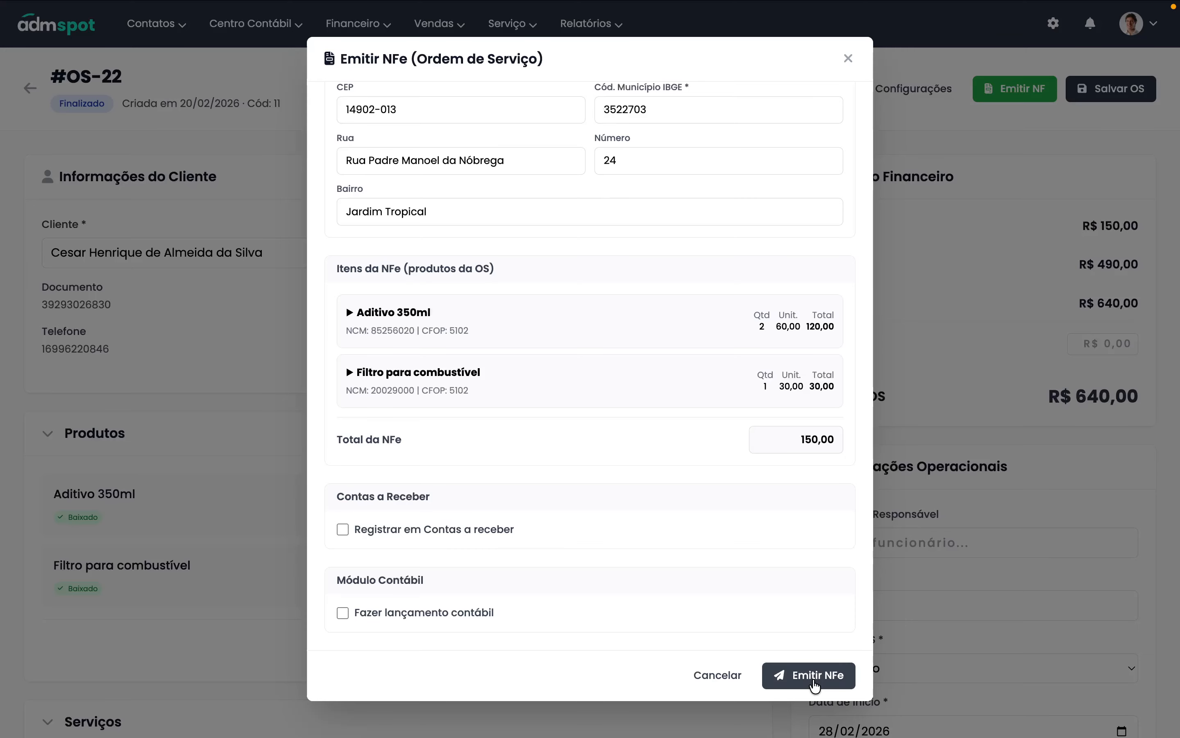
click(815, 685)
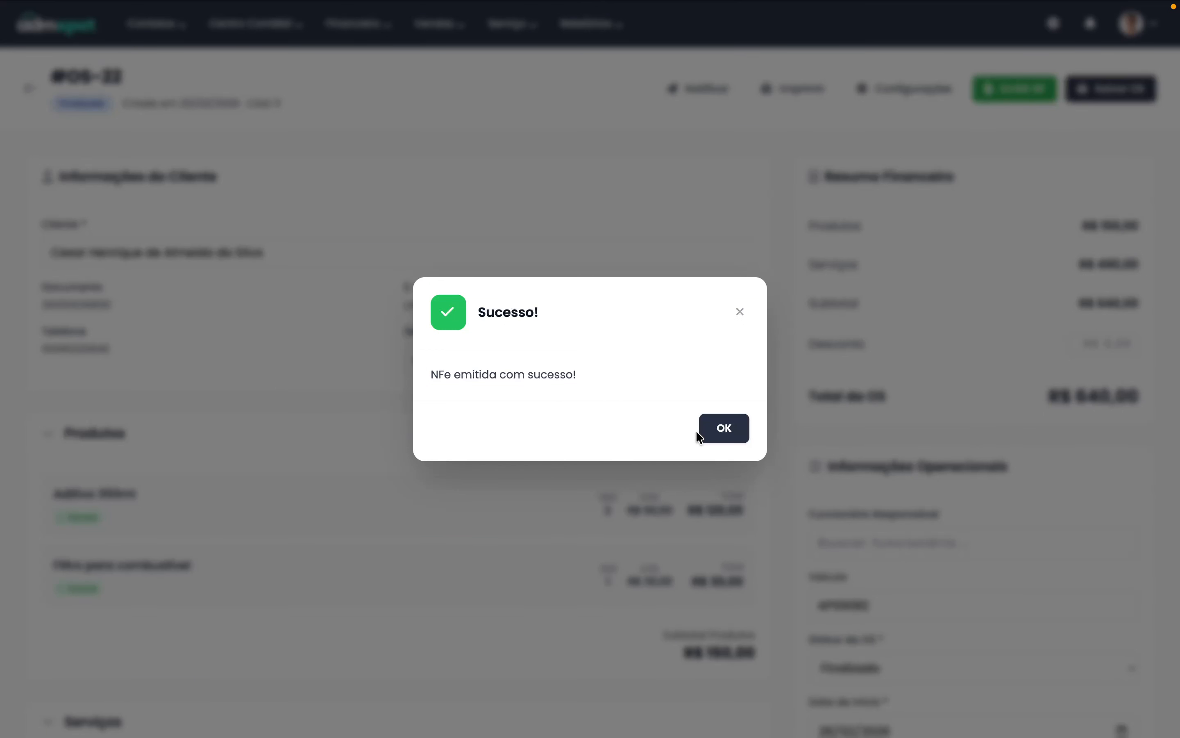
click(721, 436)
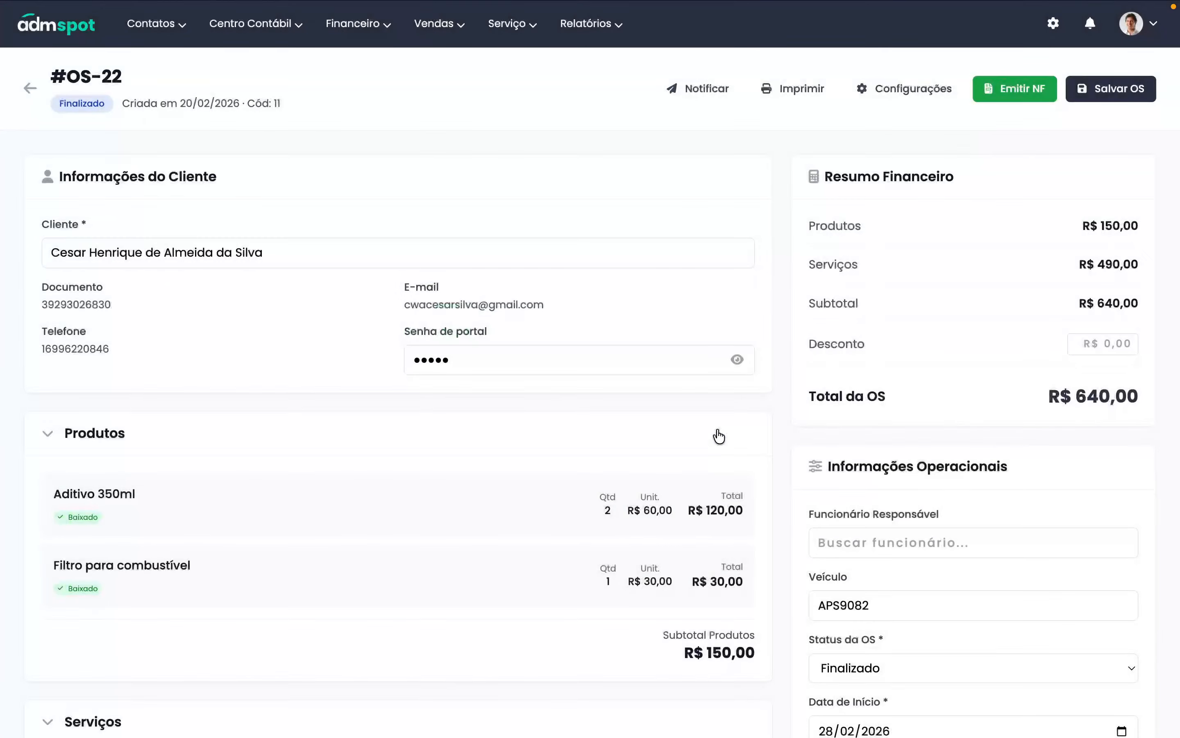
- In the Portal do Cliente dashboard, check that OS #22 is Finalizada at R$ 640,00
mouse_move(574, 4)
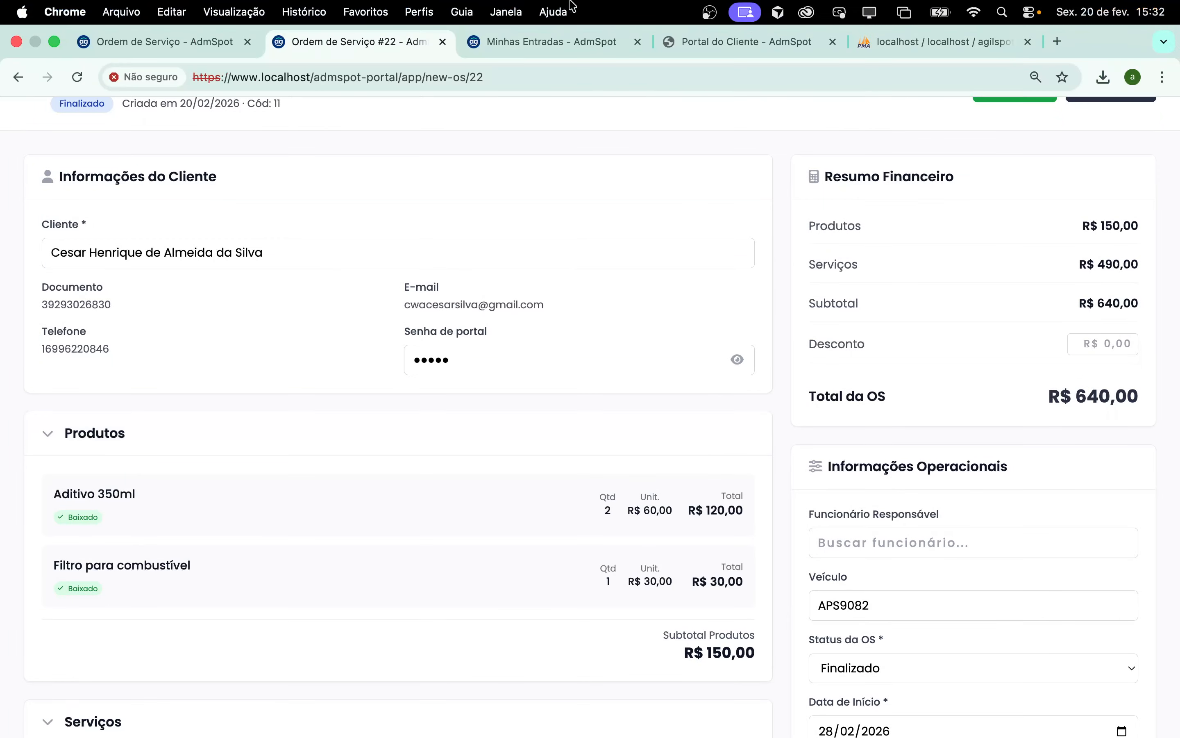
click(710, 41)
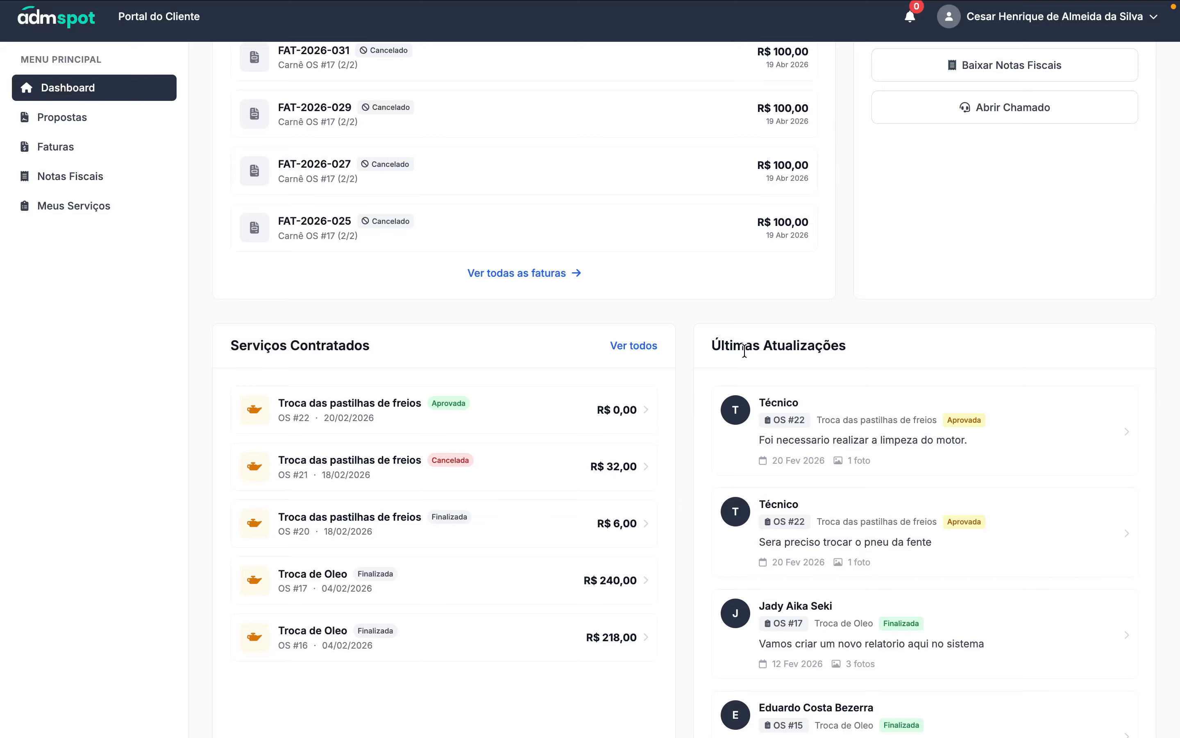
scroll(745, 350, up, 10)
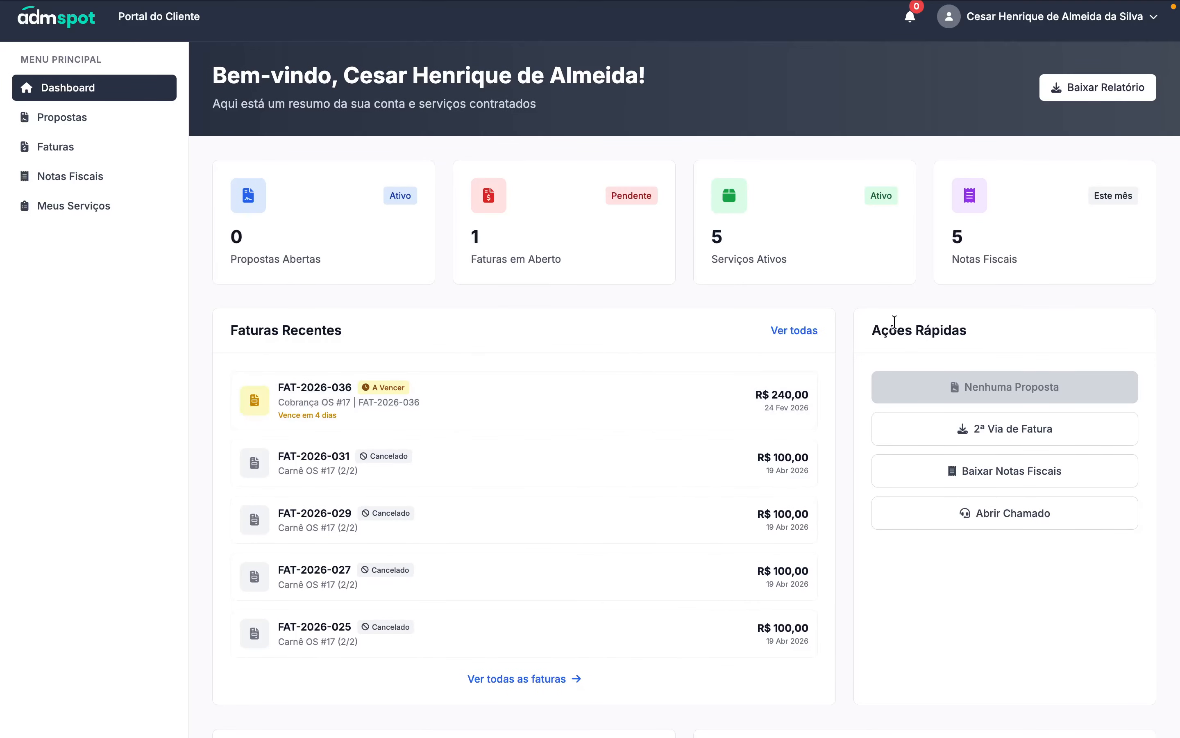
scroll(835, 385, down, 6)
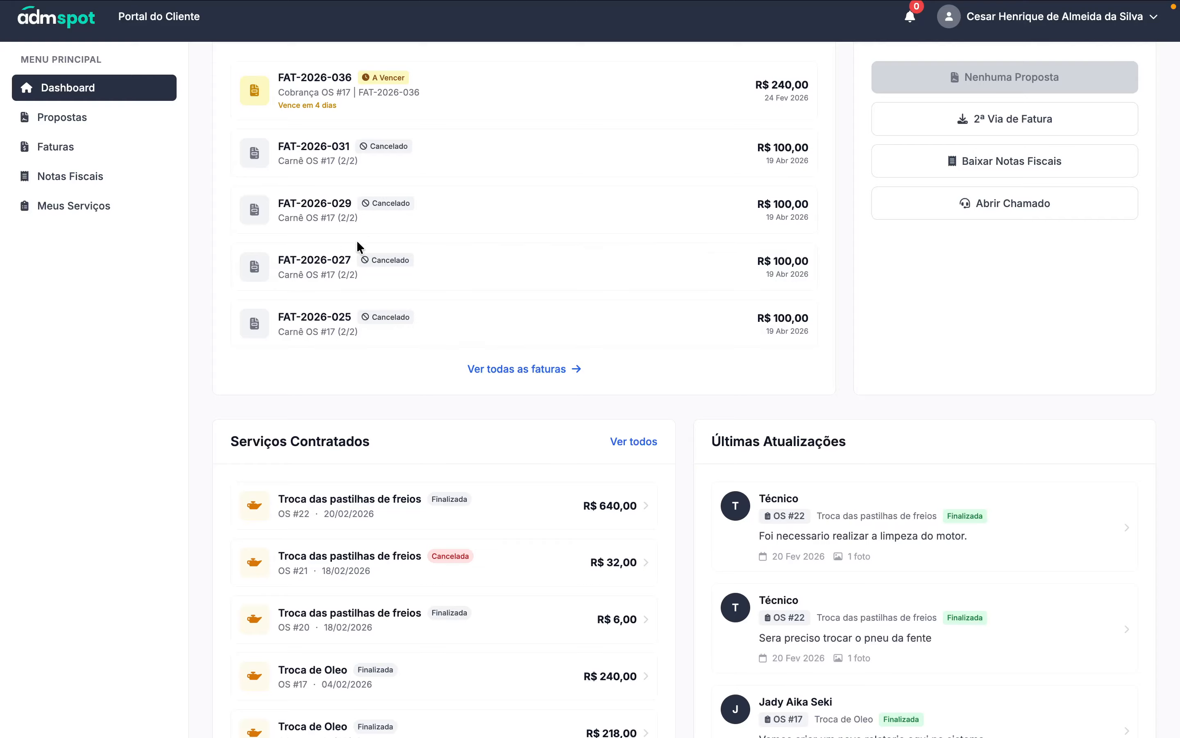
- Review the fiscal notes list showing NF-e nº 480 DANFE and XML, then close it
click(1007, 169)
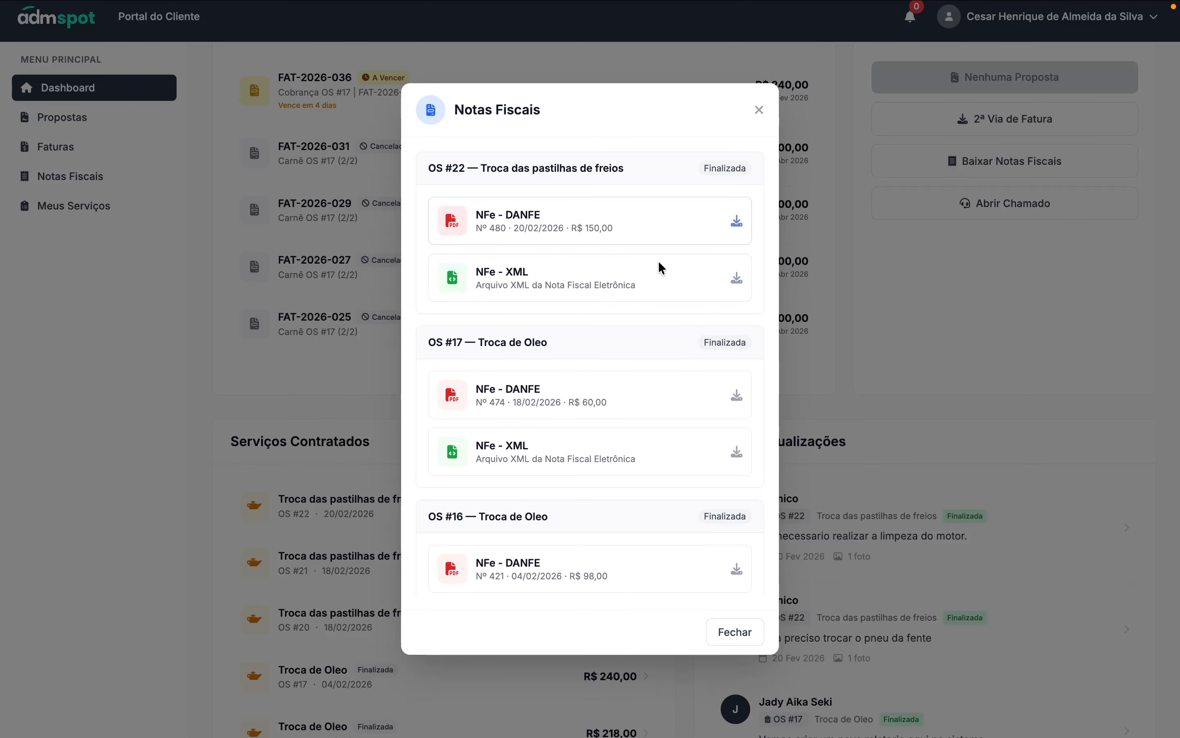
scroll(646, 302, down, 8)
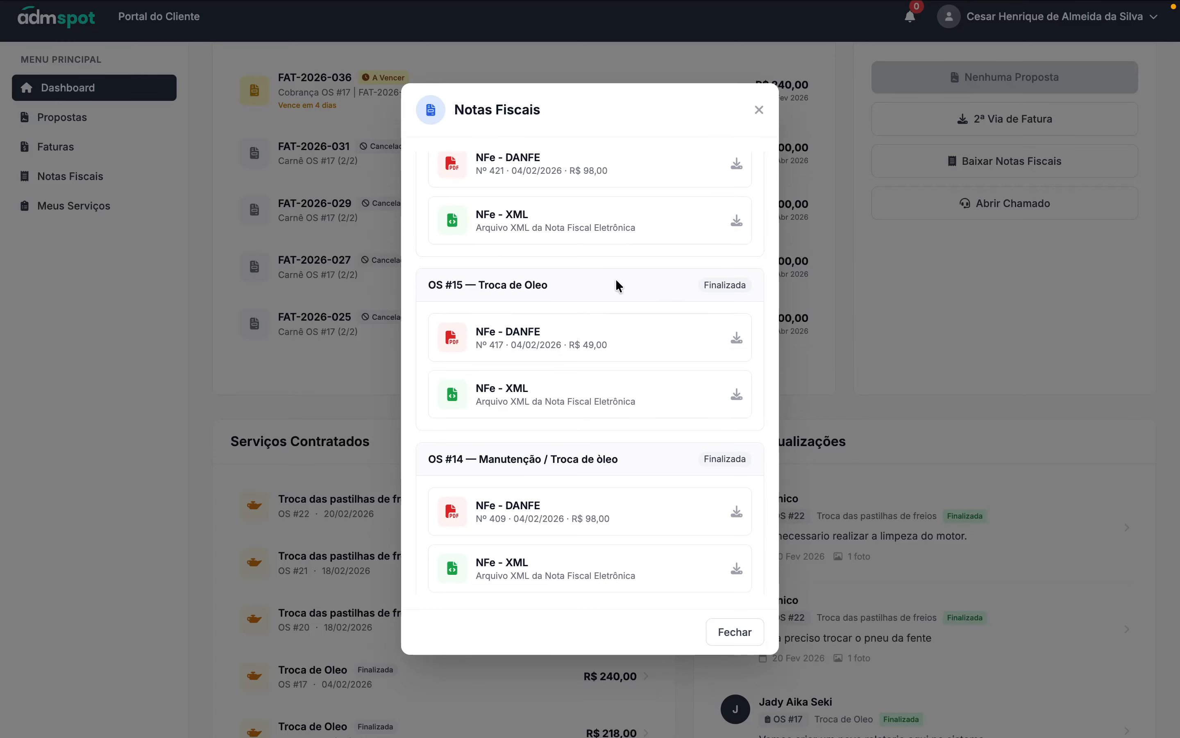
scroll(627, 263, up, 5)
scroll(636, 250, up, 3)
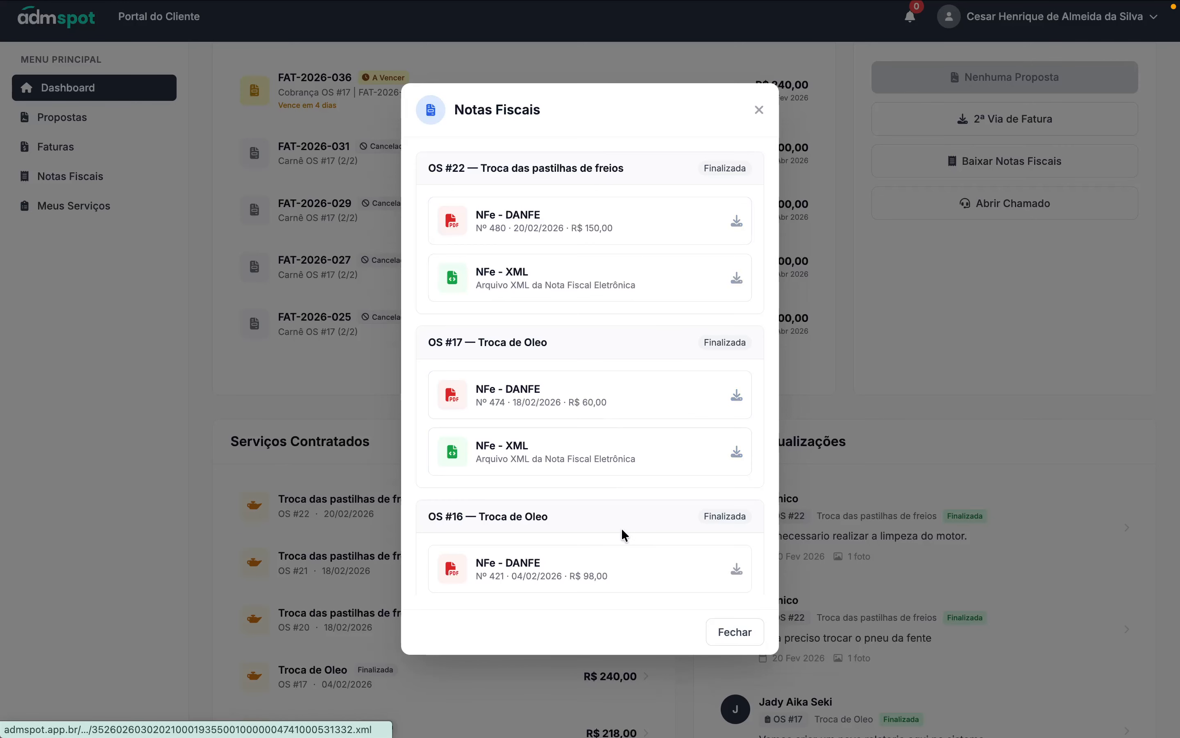
click(759, 111)
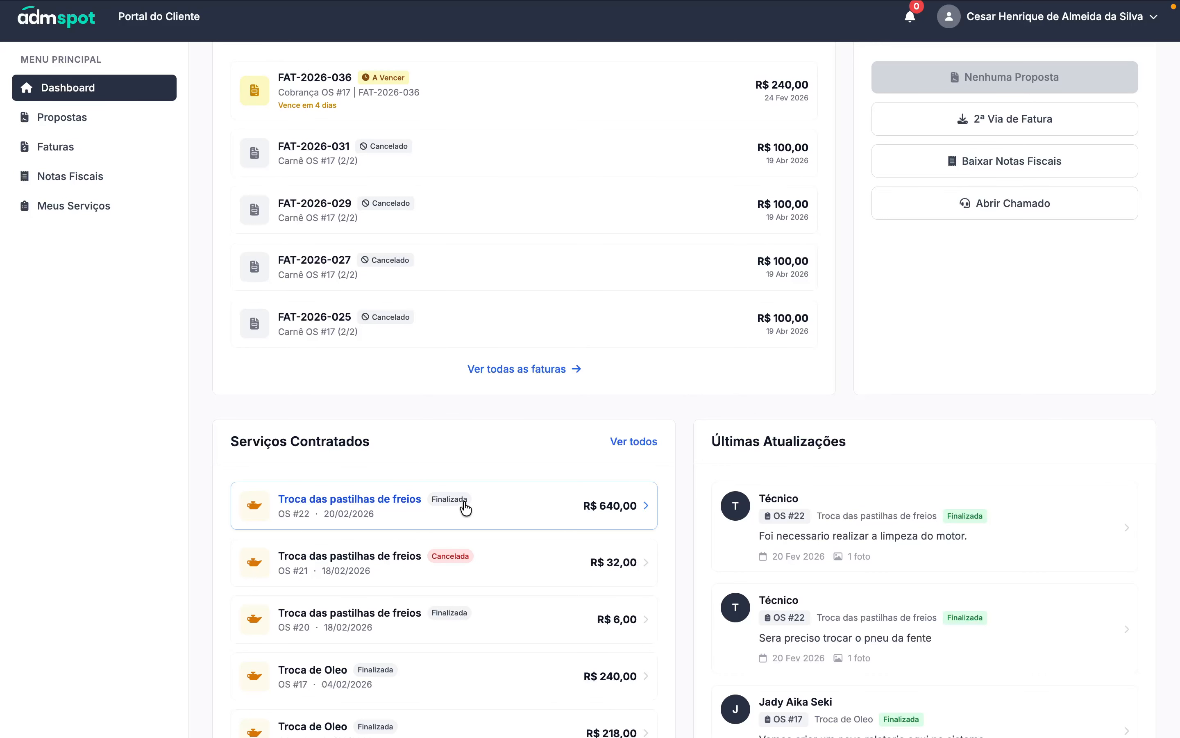
- Review OS #22's details, including NF-e nº 480 DANFE and XML, reports and photos, then close them
click(305, 517)
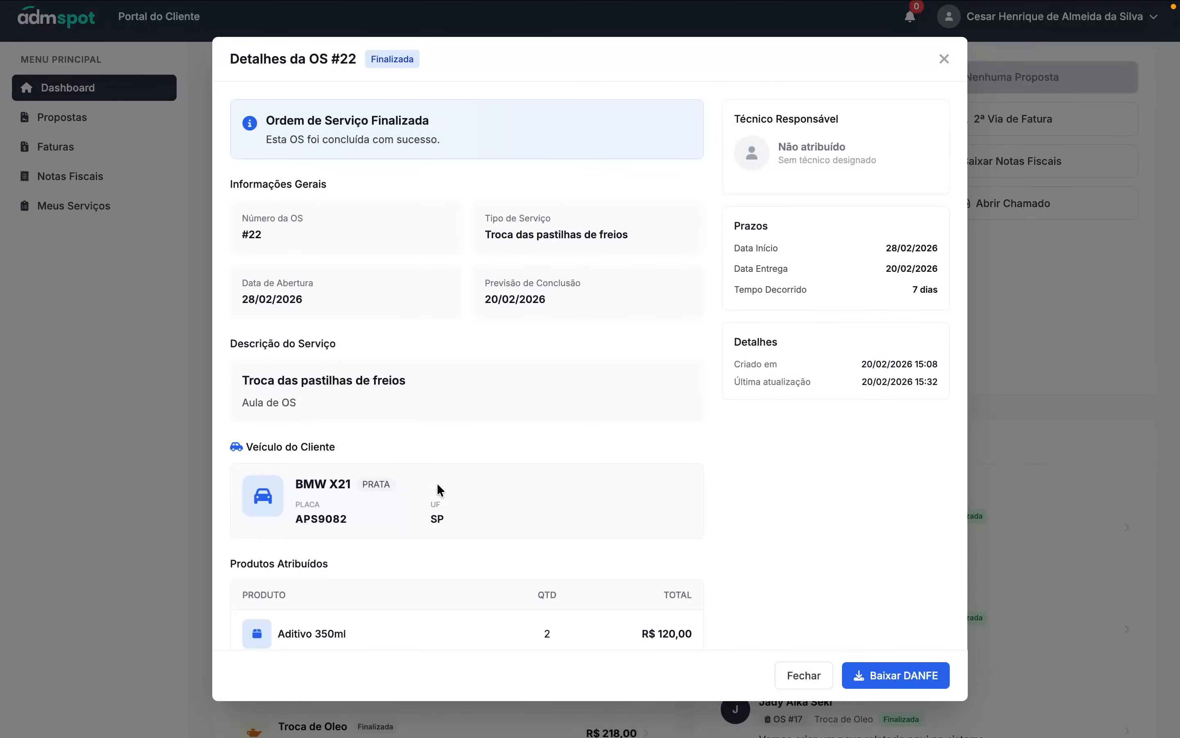
scroll(433, 453, down, 15)
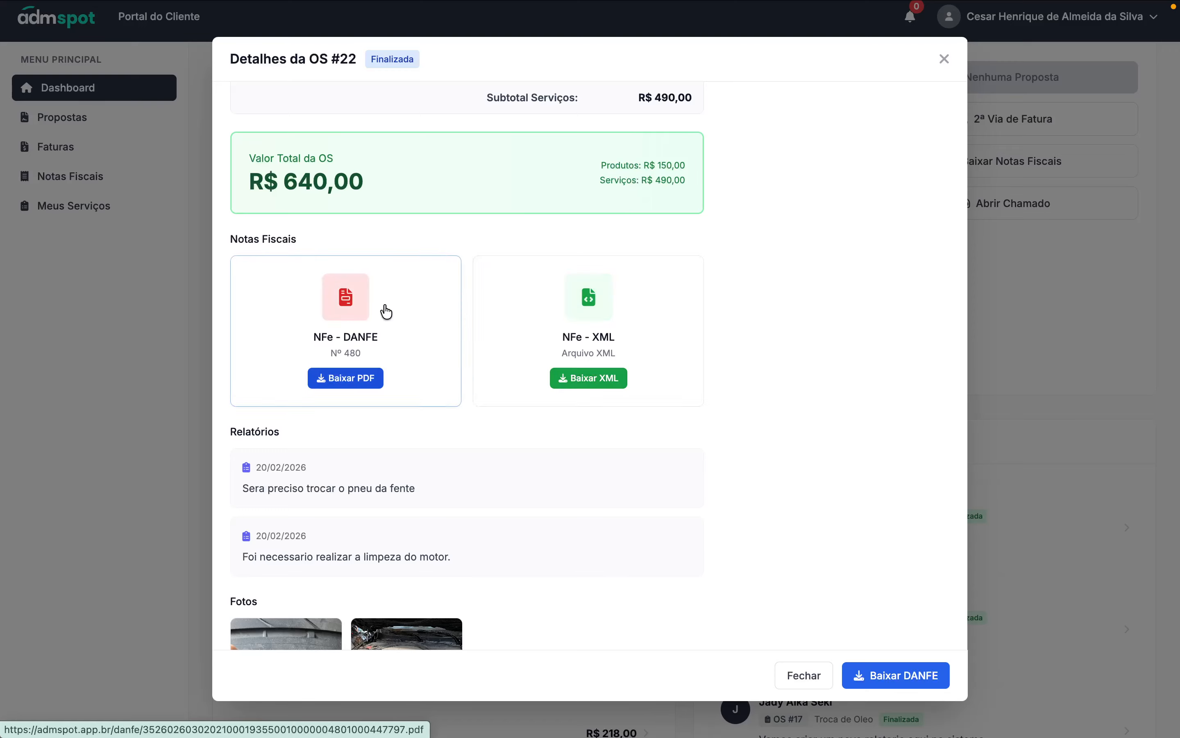
scroll(624, 387, down, 3)
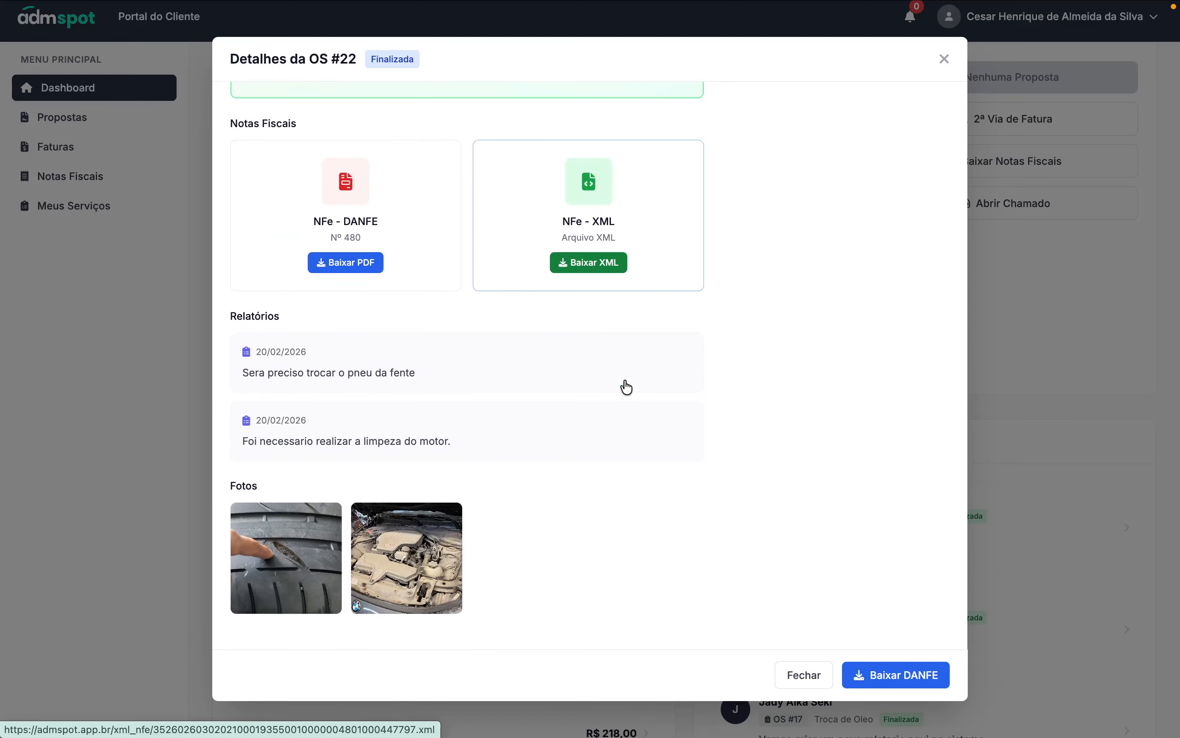
click(804, 676)
- Inspect the portal in DevTools as an iPhone XR and navigate to the mobile Minhas Faturas page
right_click(714, 375)
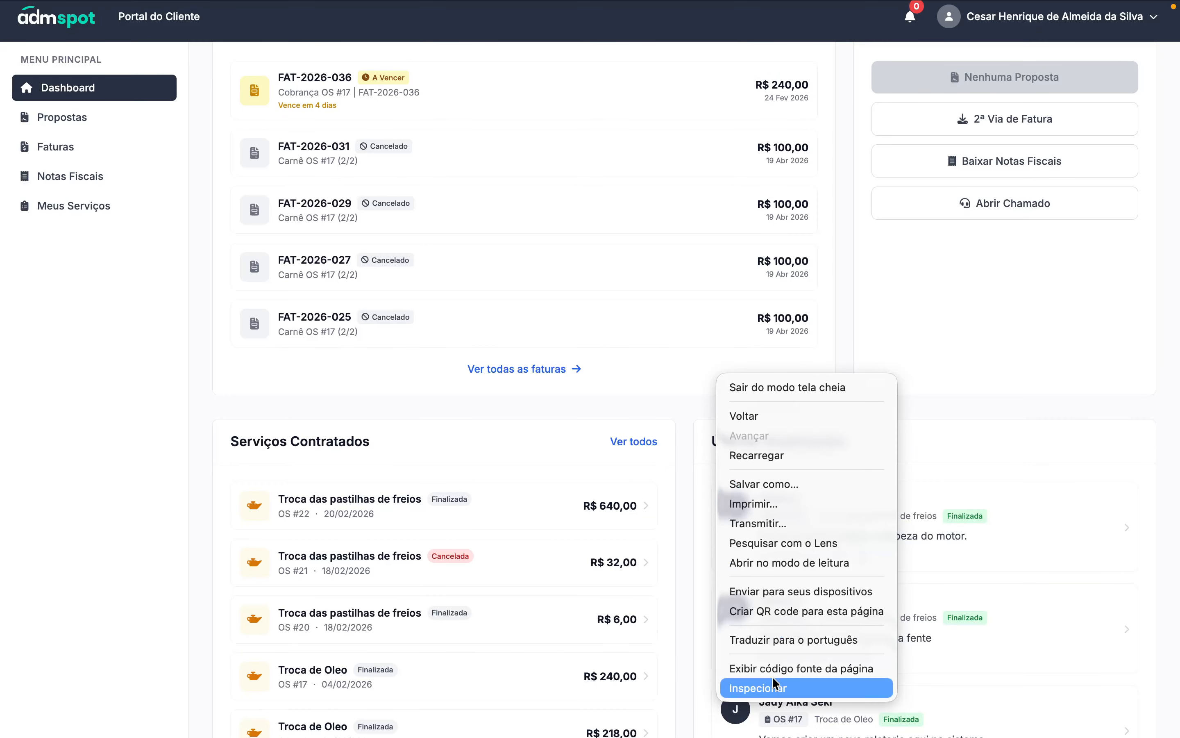
click(777, 688)
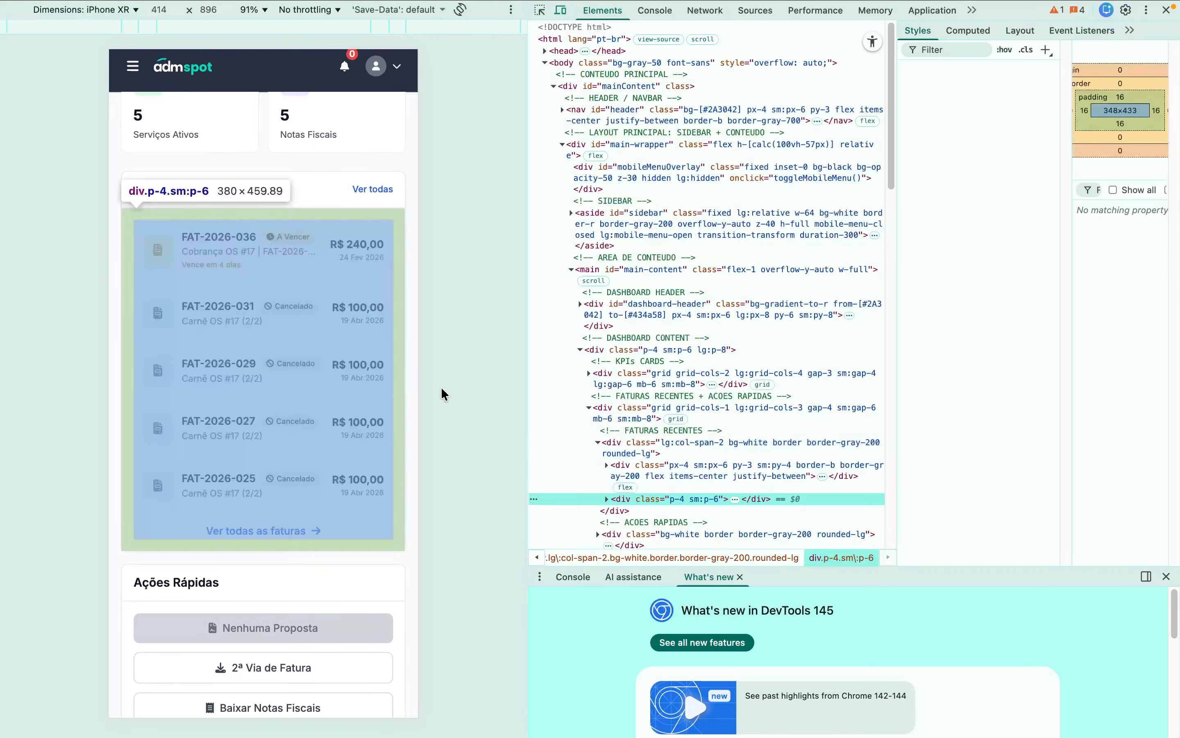
scroll(263, 379, down, 2)
scroll(264, 380, up, 8)
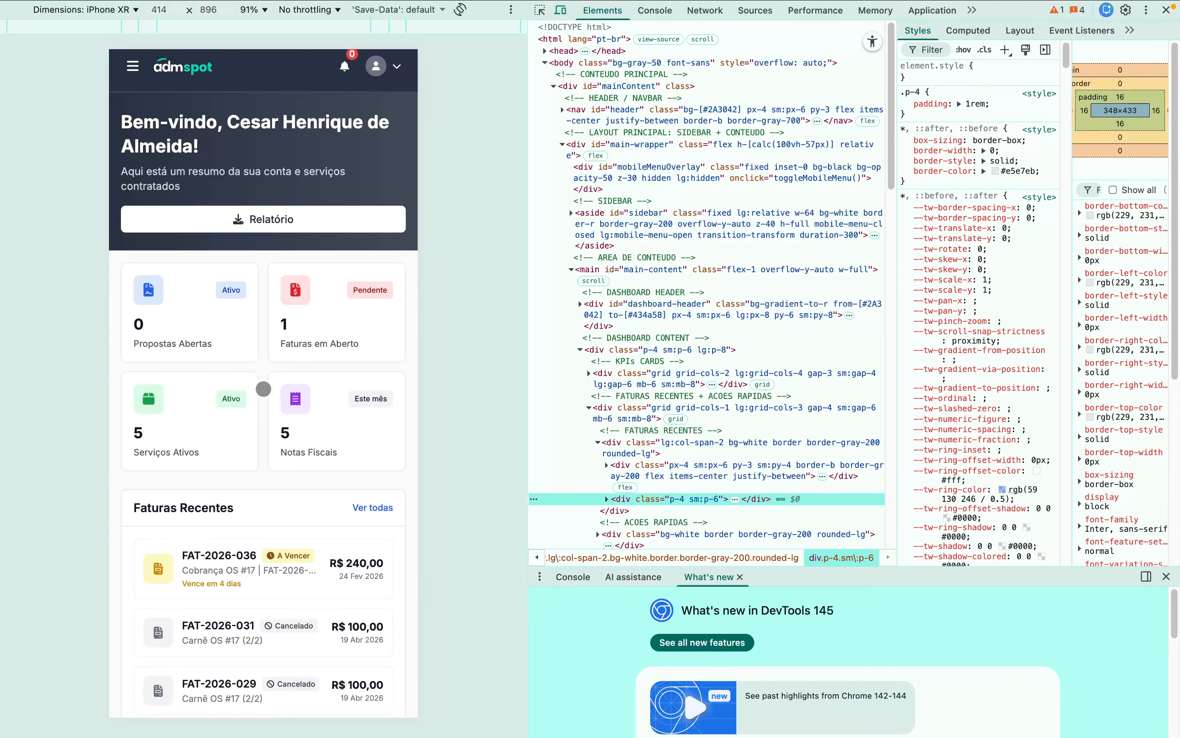
scroll(263, 389, down, 15)
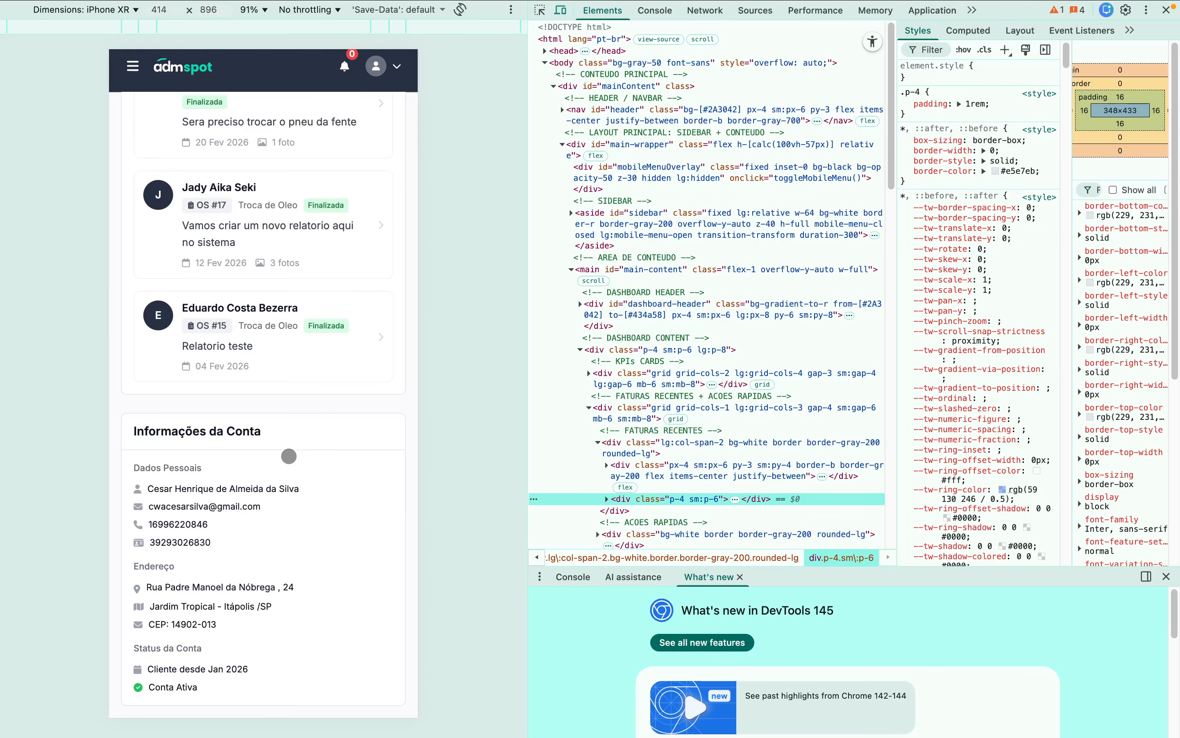
scroll(289, 456, up, 15)
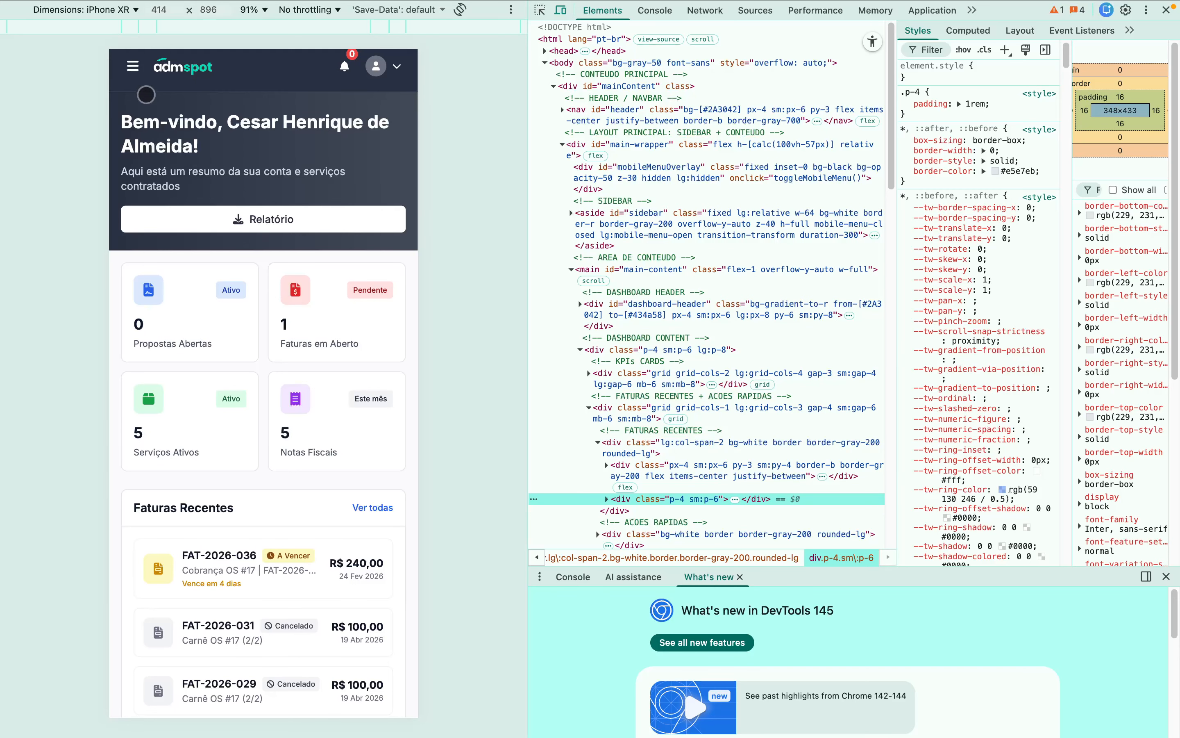
click(133, 67)
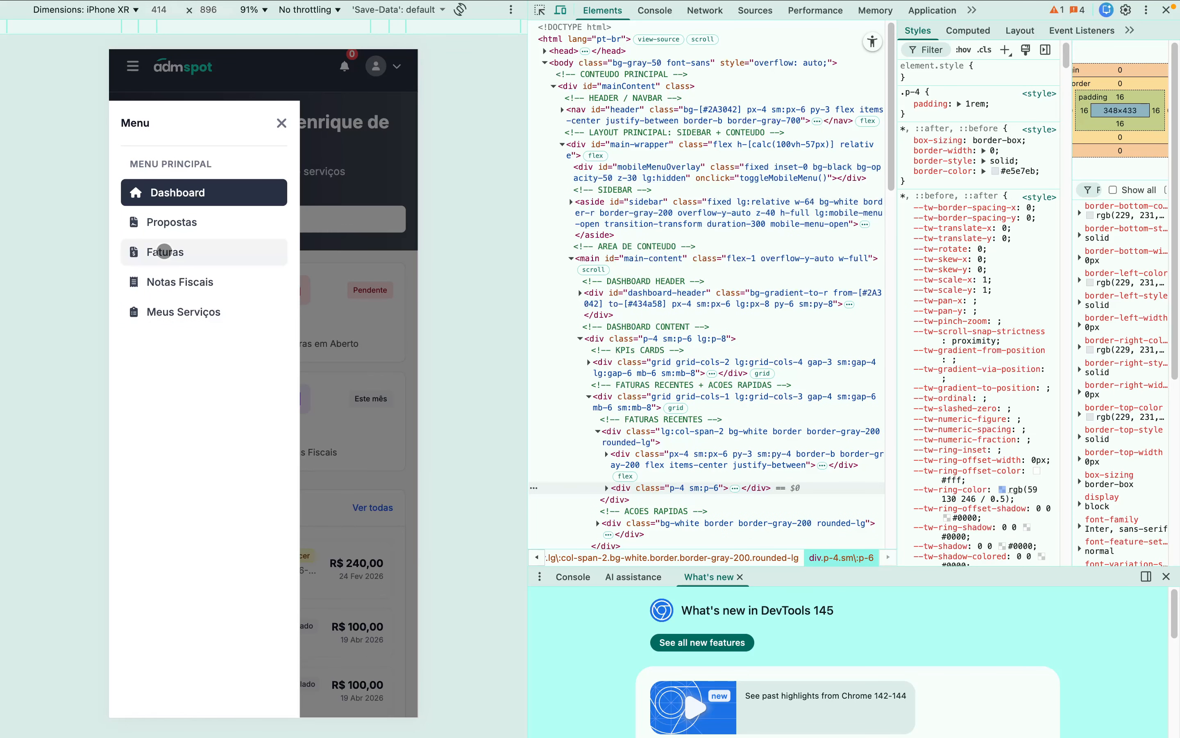
click(164, 252)
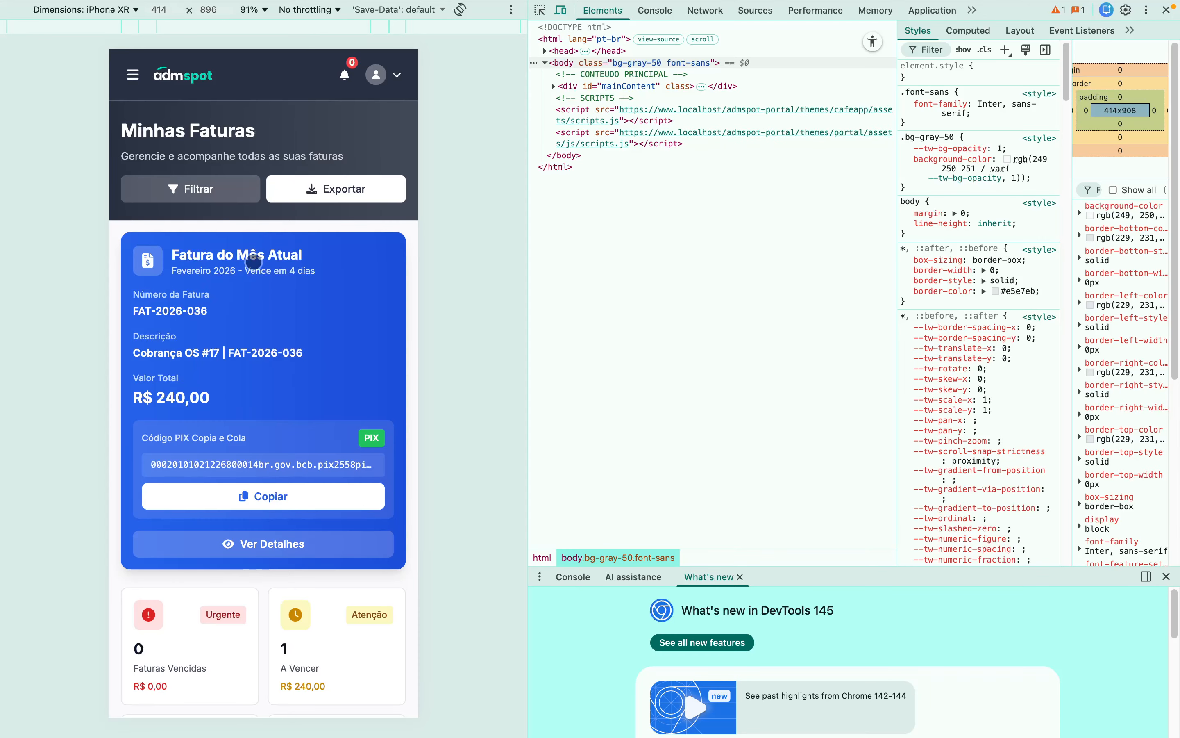
- Scroll the mobile Minhas Faturas list and filter it to Pagas invoices
scroll(263, 371, down, 5)
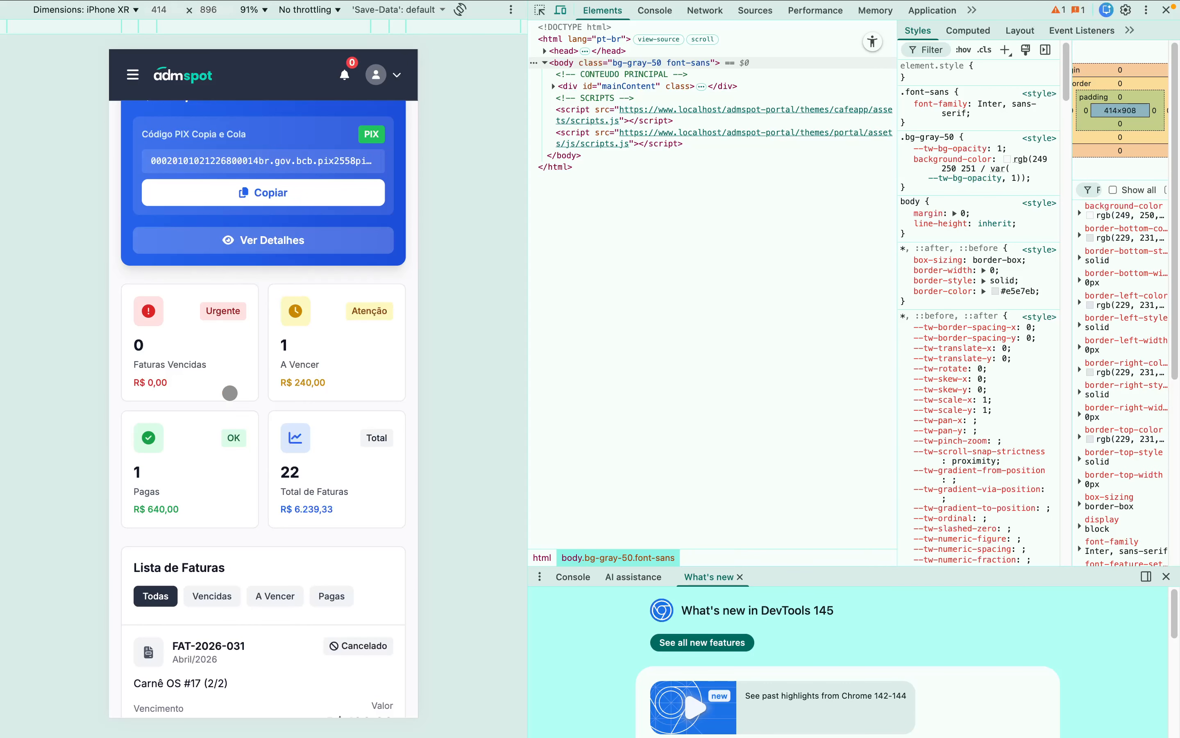
scroll(230, 392, down, 1)
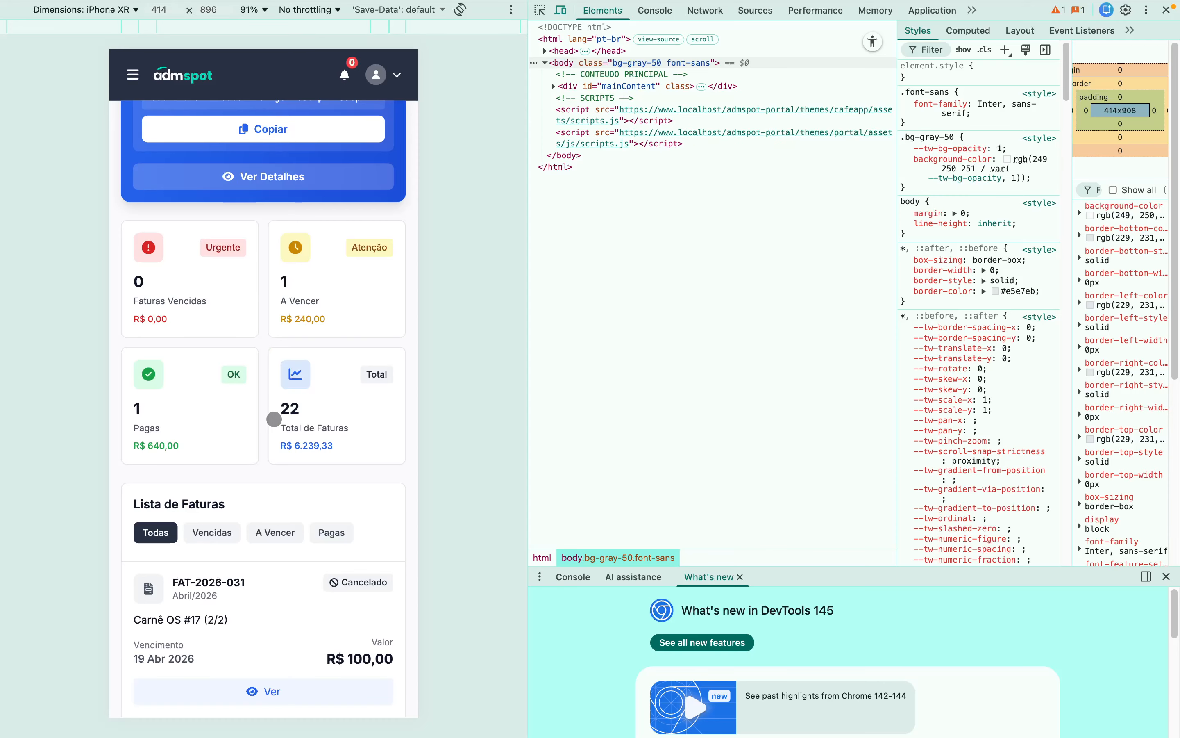
scroll(274, 419, down, 5)
scroll(275, 420, up, 1)
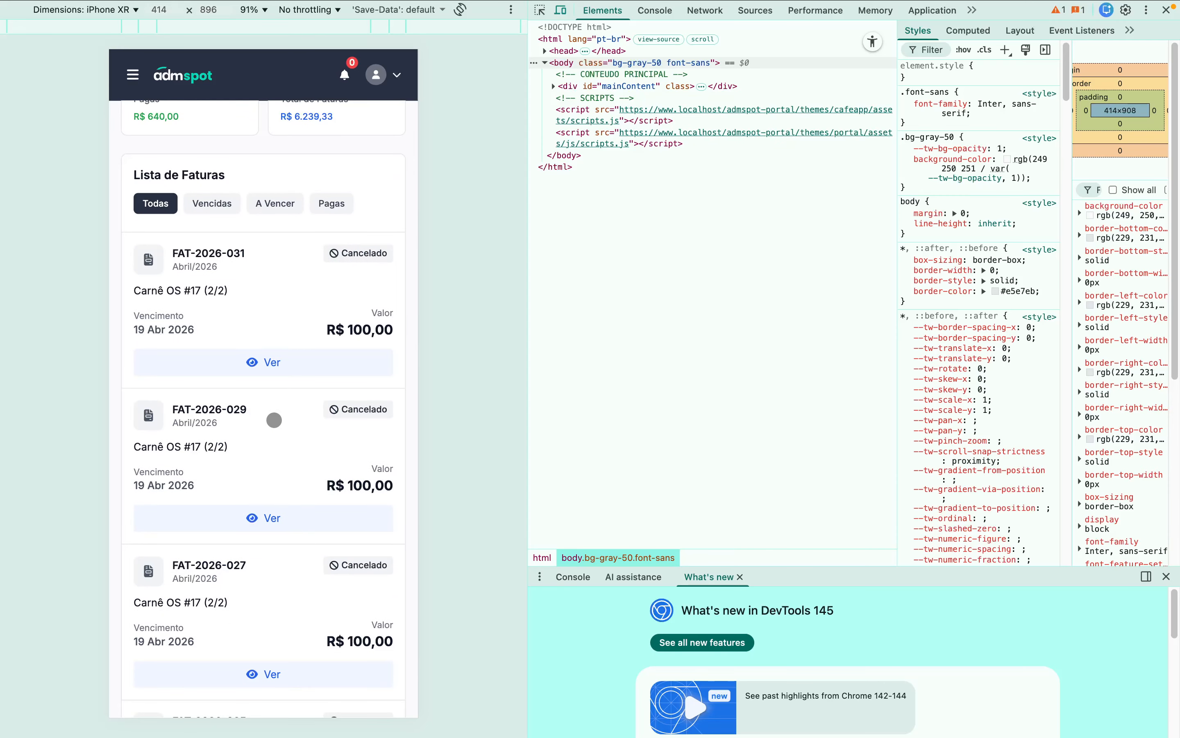
scroll(274, 420, up, 10)
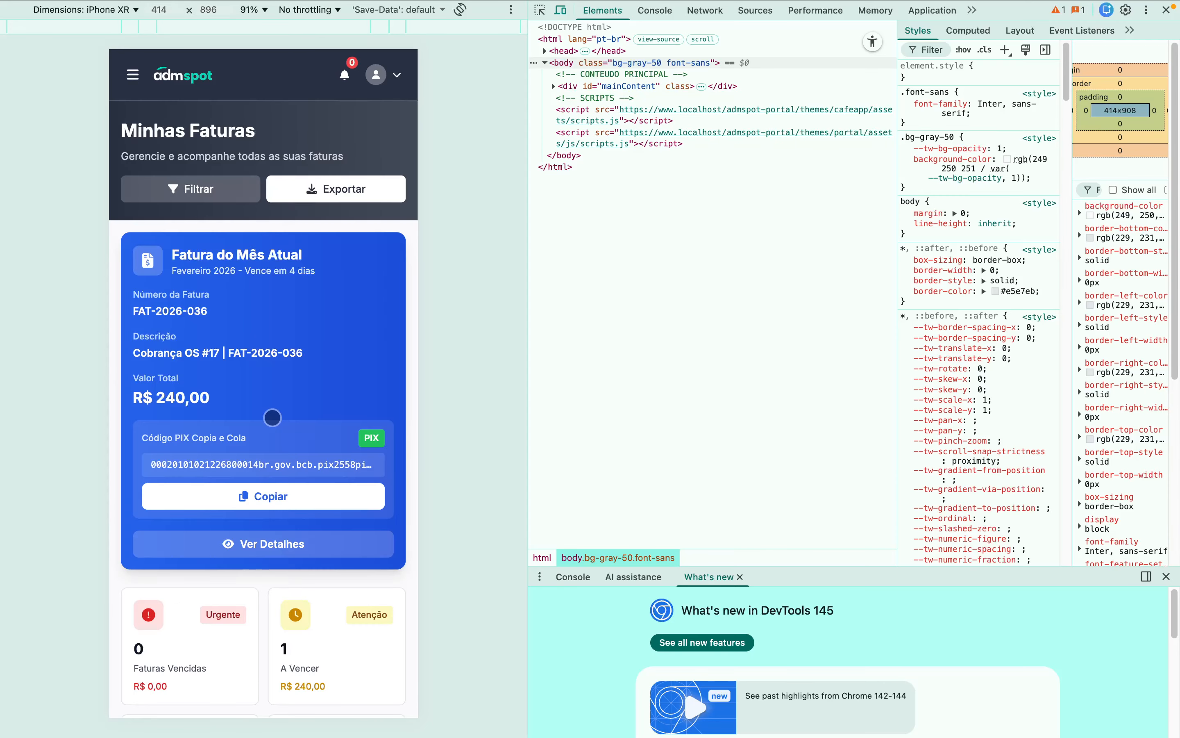
scroll(272, 417, down, 9)
scroll(272, 422, up, 2)
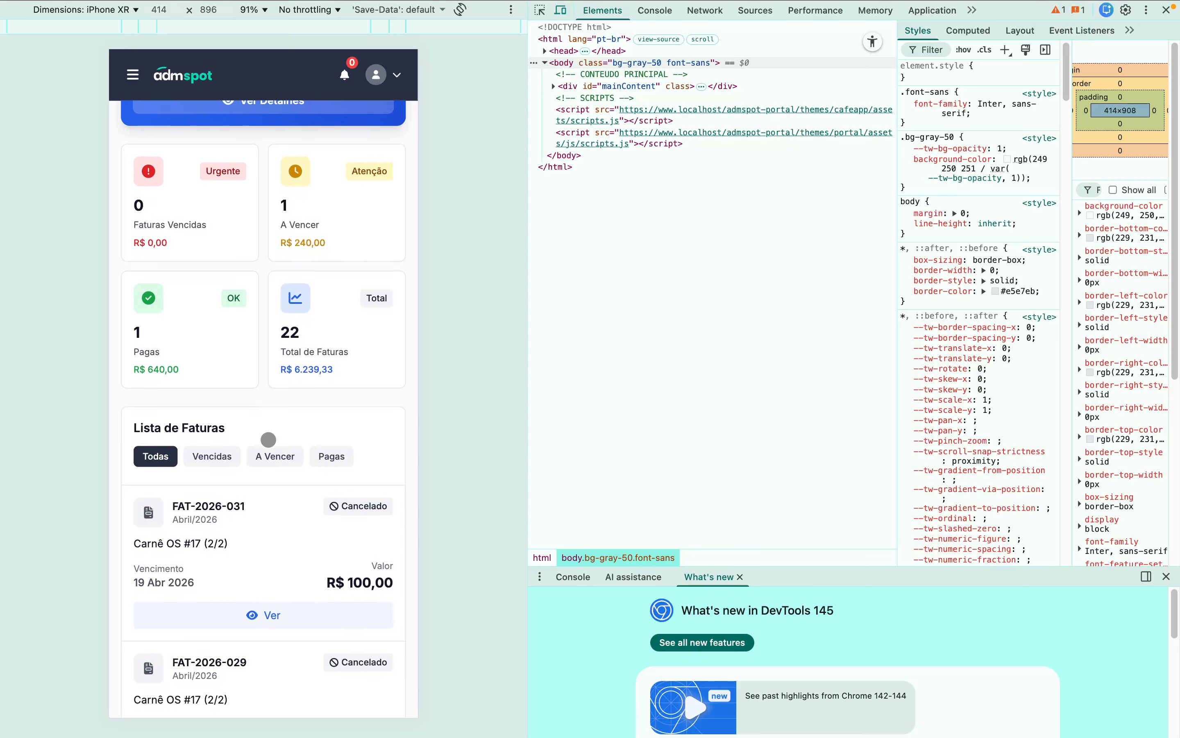
scroll(268, 440, down, 1)
scroll(299, 458, down, 2)
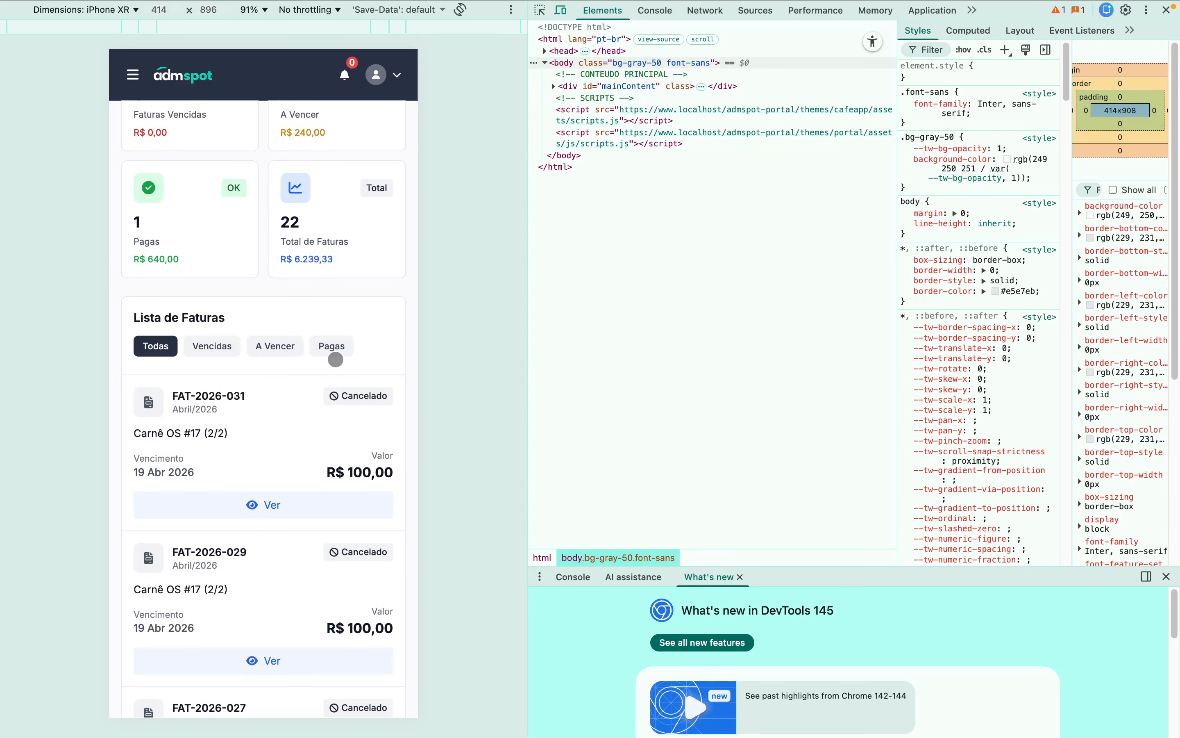
click(331, 347)
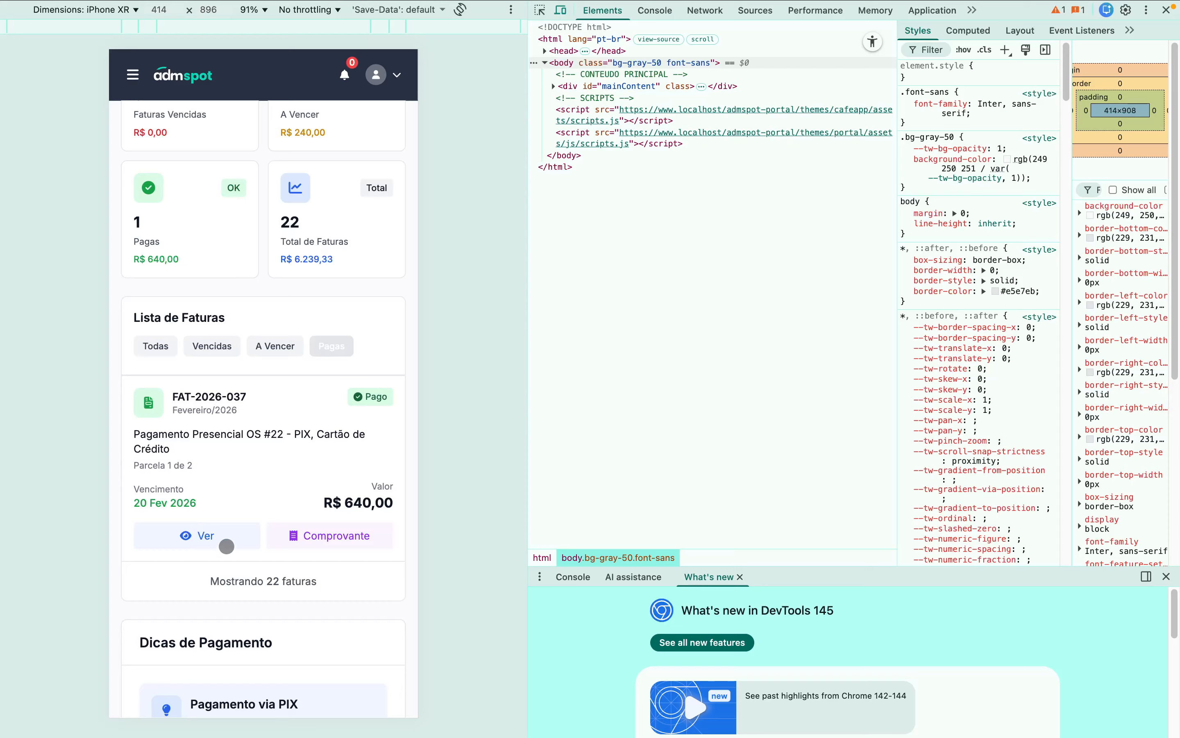
- Check paid invoice FAT-2026-037 of R$ 640,00 for OS #22, then close its details
click(209, 537)
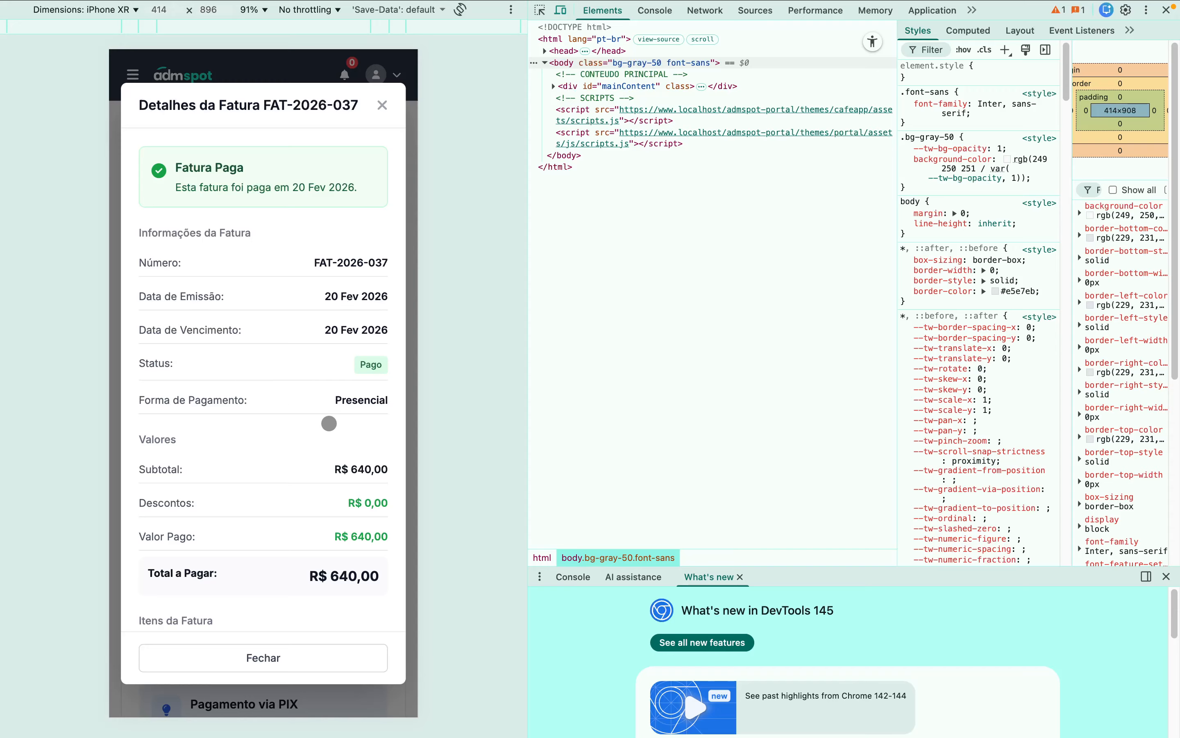
scroll(326, 537, down, 3)
scroll(300, 509, down, 3)
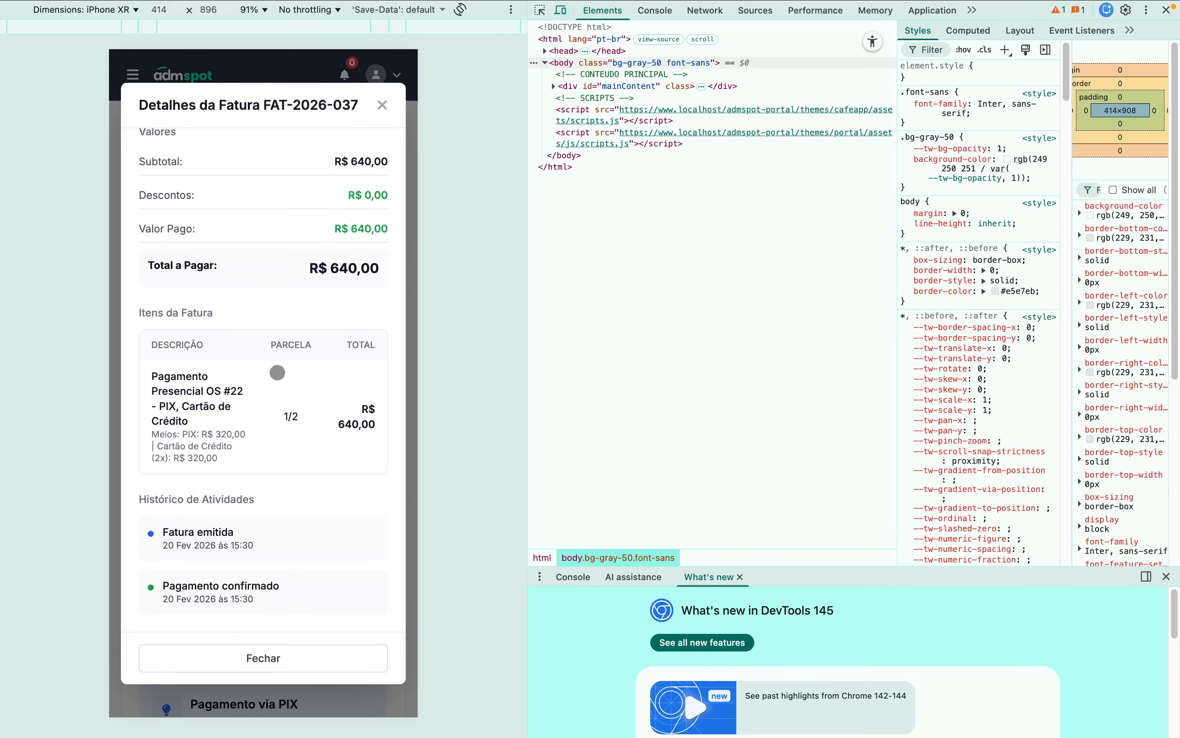
scroll(226, 565, down, 1)
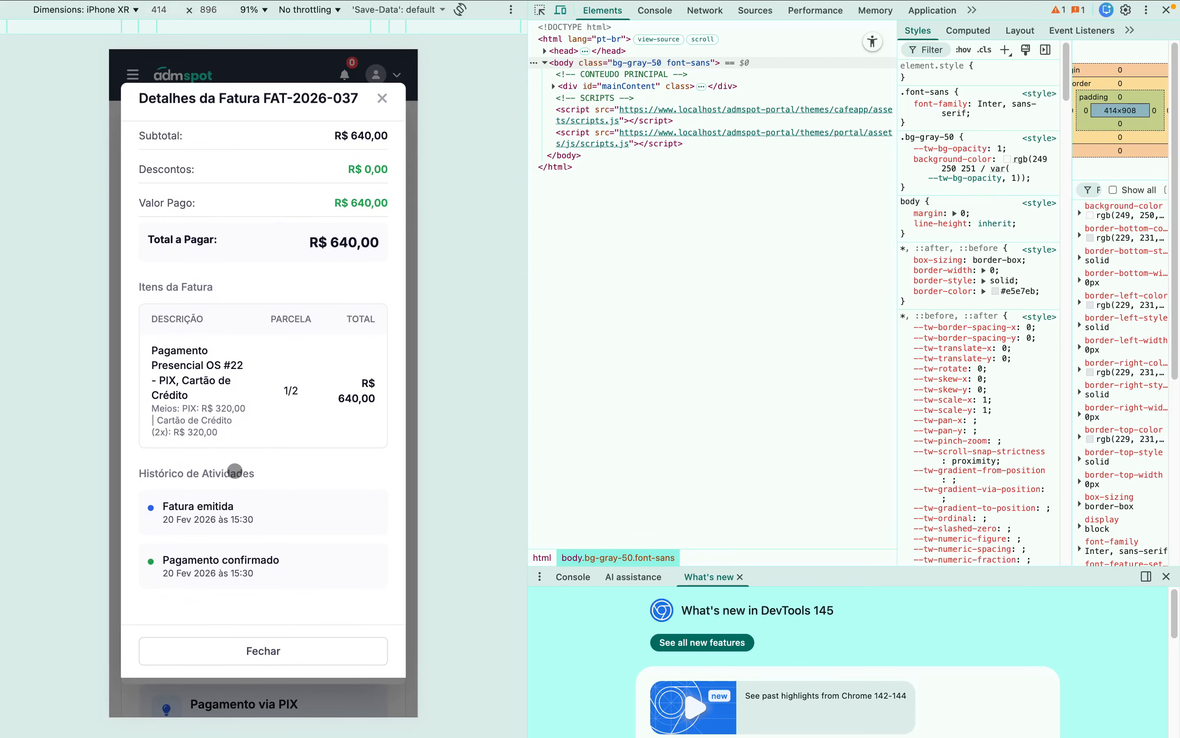
click(383, 107)
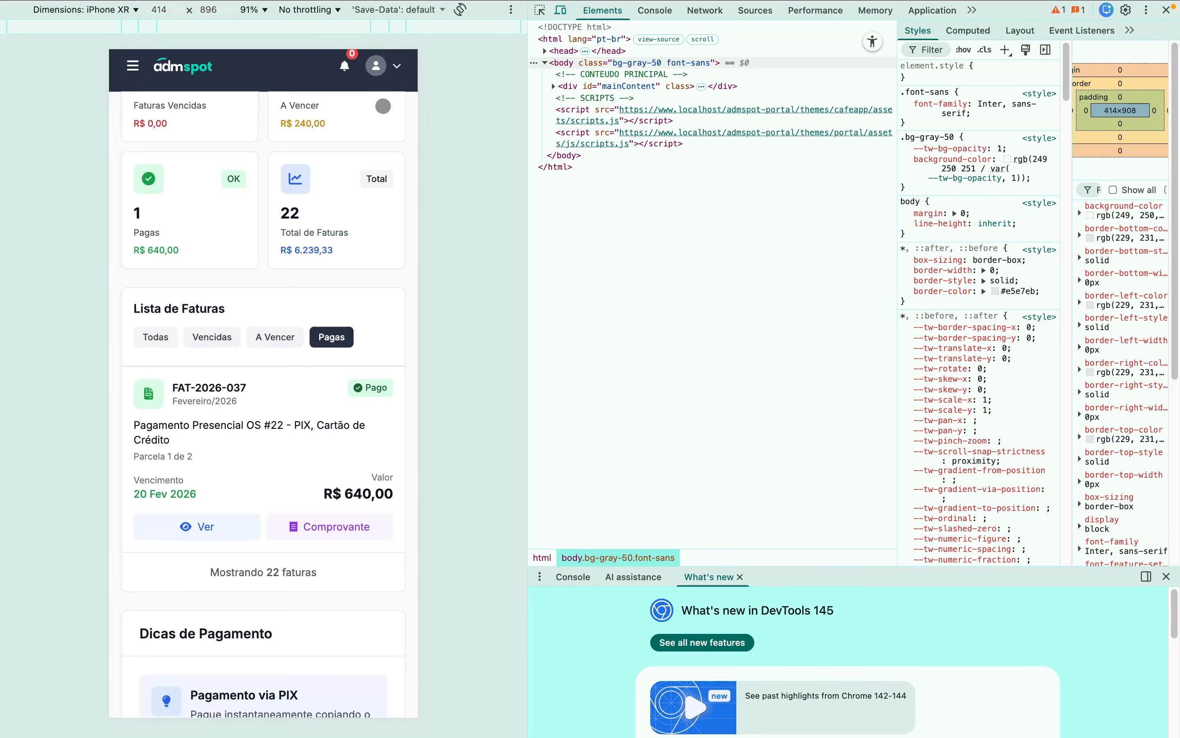
- Exit the mobile DevTools preview and return to the Ordem de Serviço #22 tab
scroll(328, 367, up, 10)
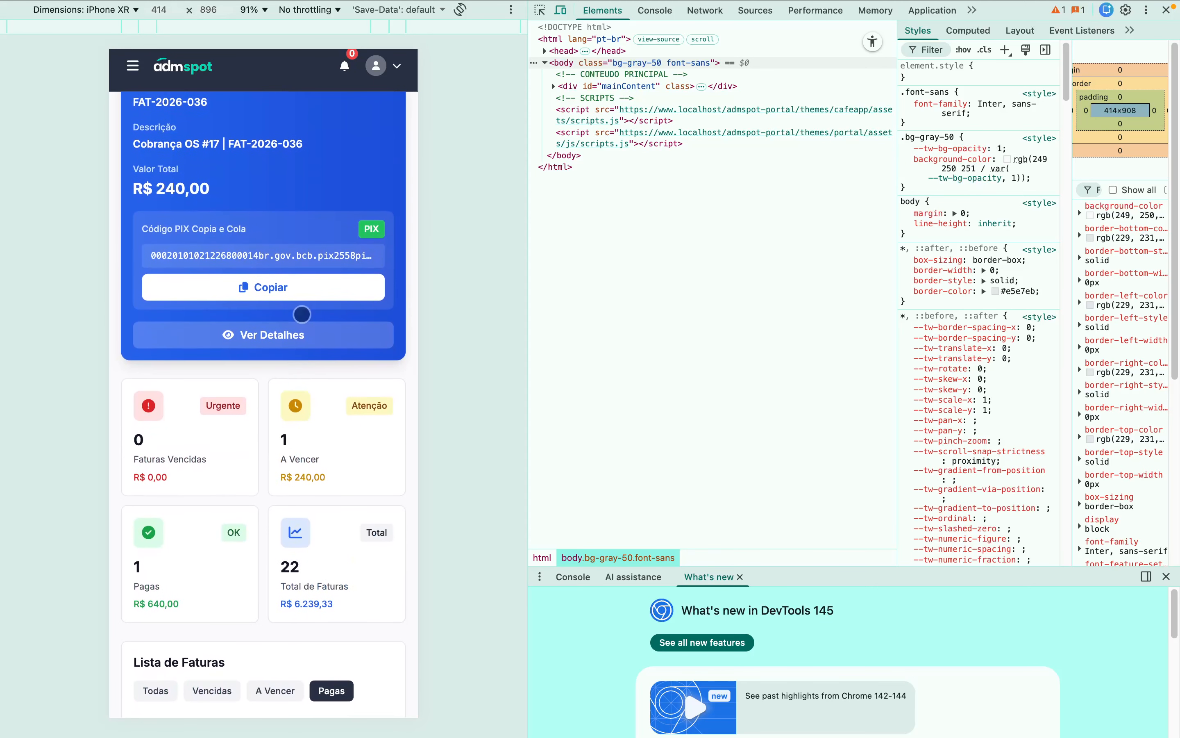
click(1166, 9)
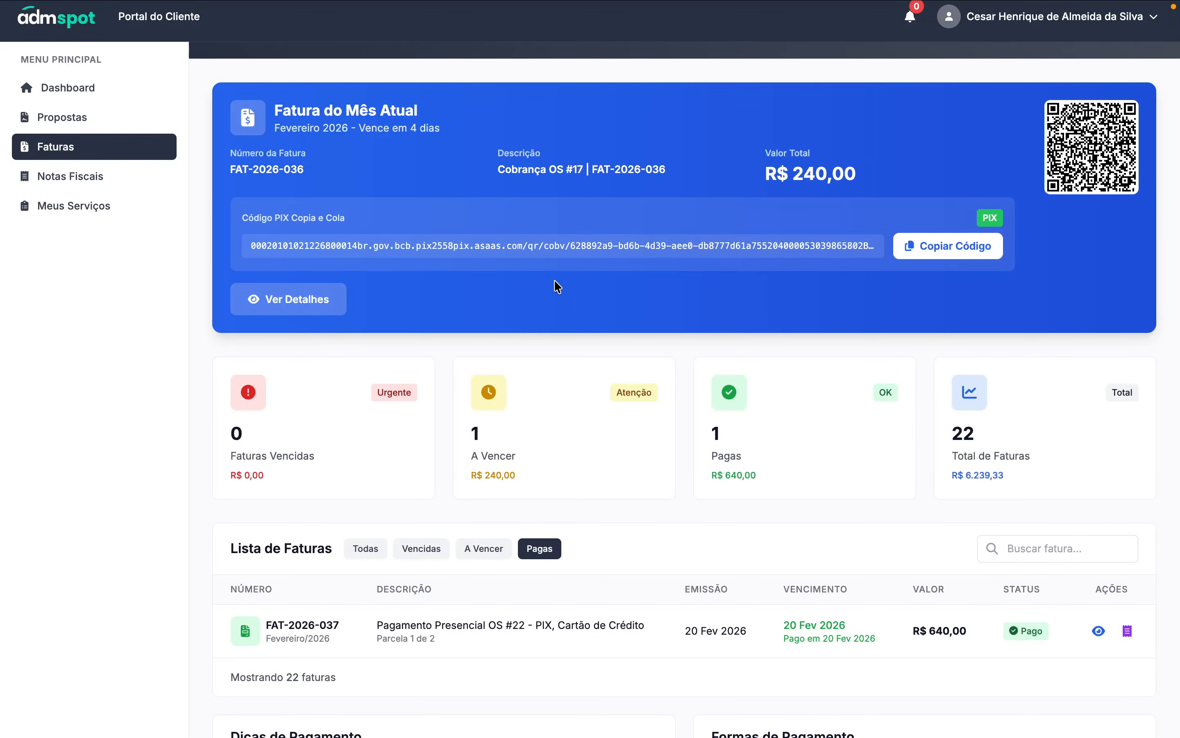
mouse_move(556, 4)
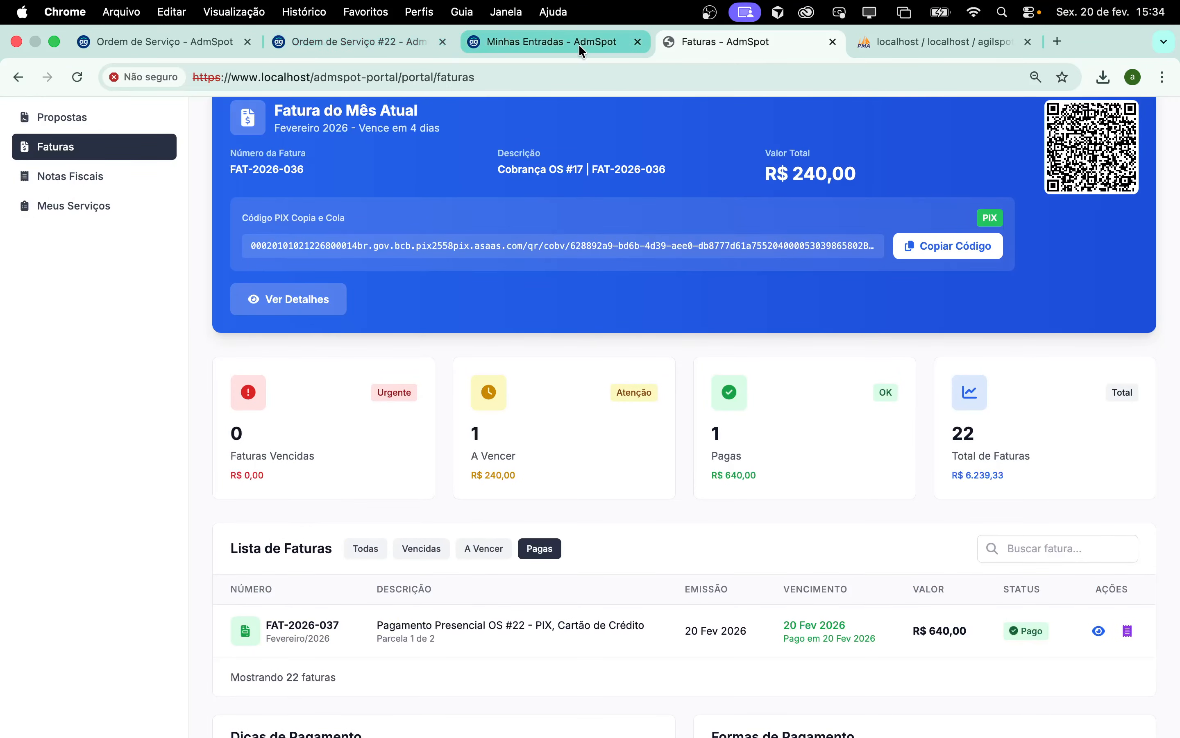
click(383, 43)
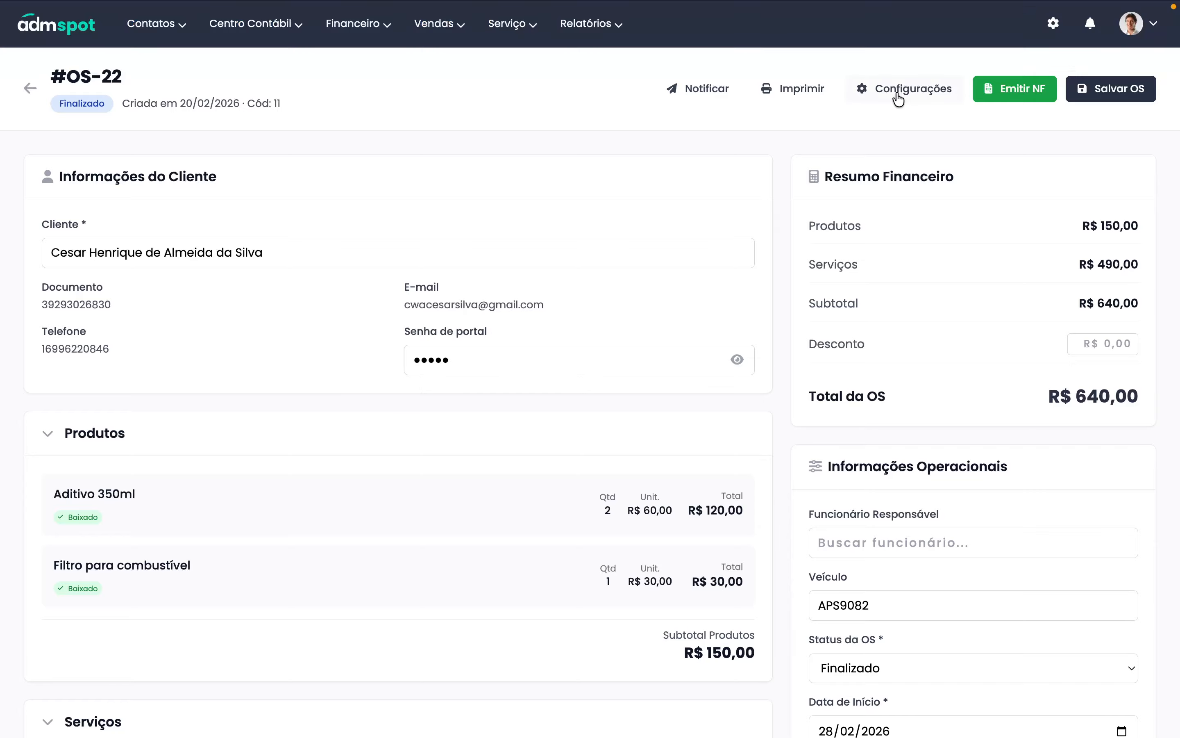
click(899, 93)
click(981, 117)
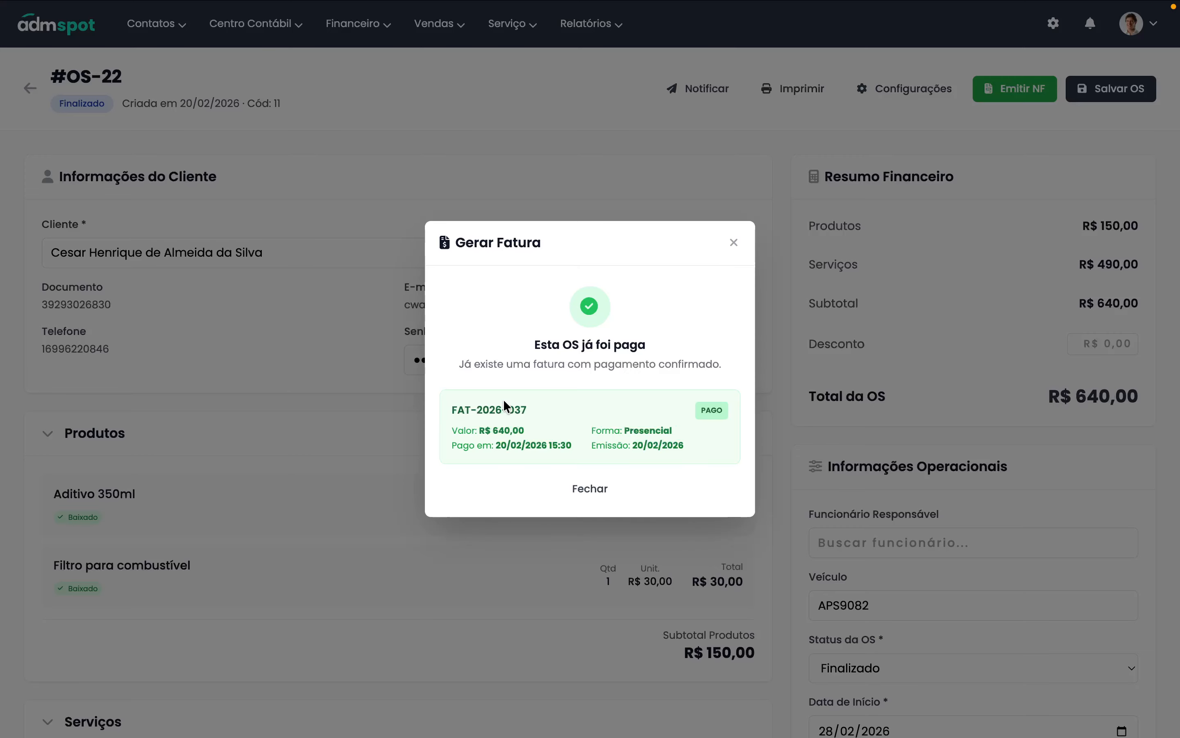
click(734, 242)
mouse_move(210, 5)
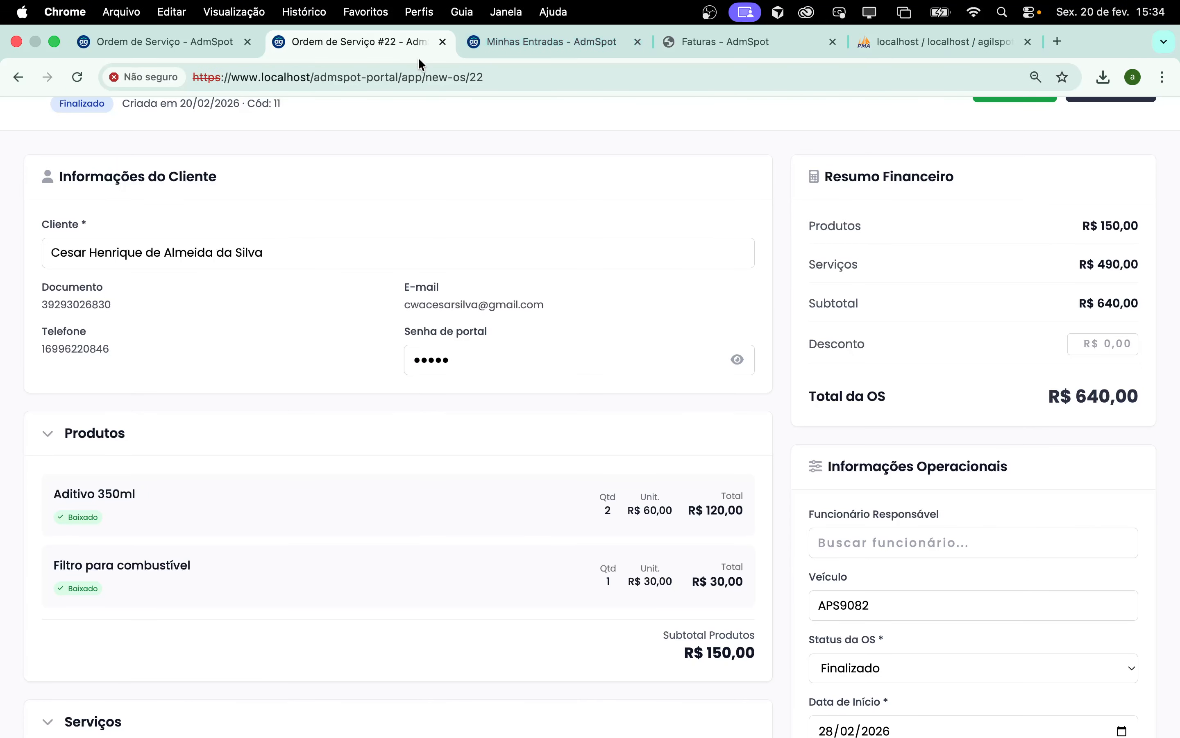
- Review pending invoice FAT-2026-036 on the Faturas page, then switch to Minhas Entradas
click(686, 39)
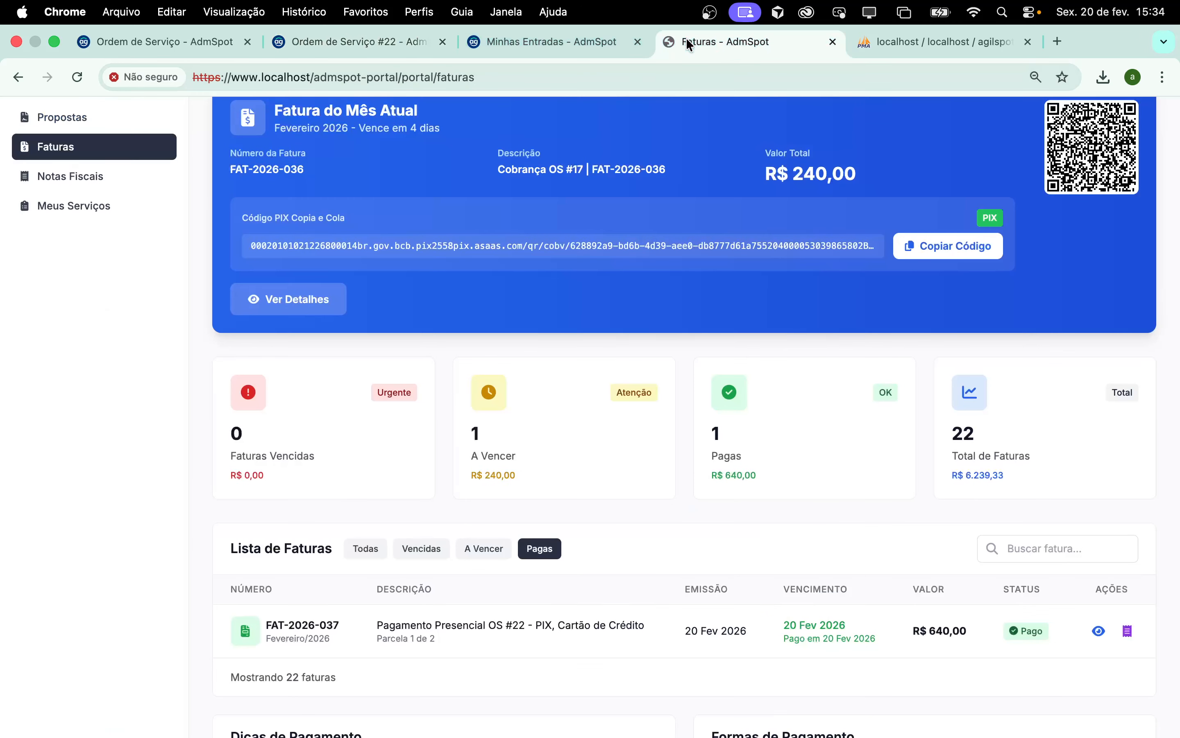
click(274, 295)
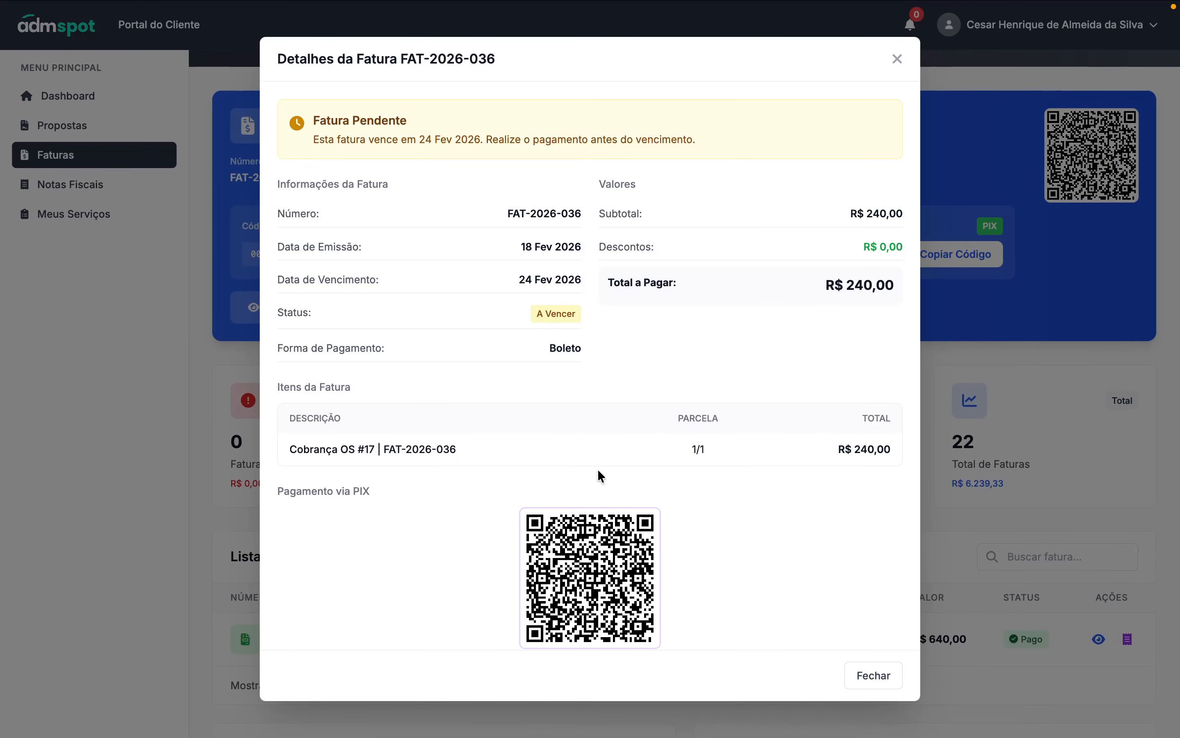
scroll(600, 491, down, 8)
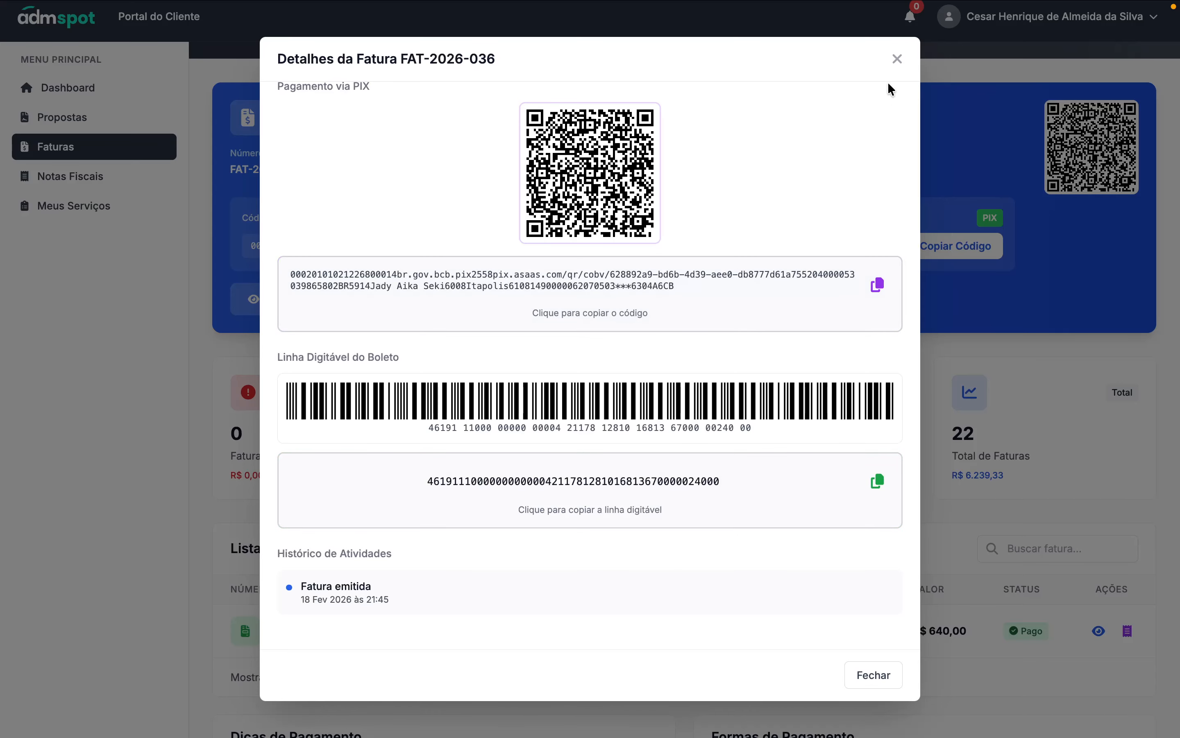
click(897, 61)
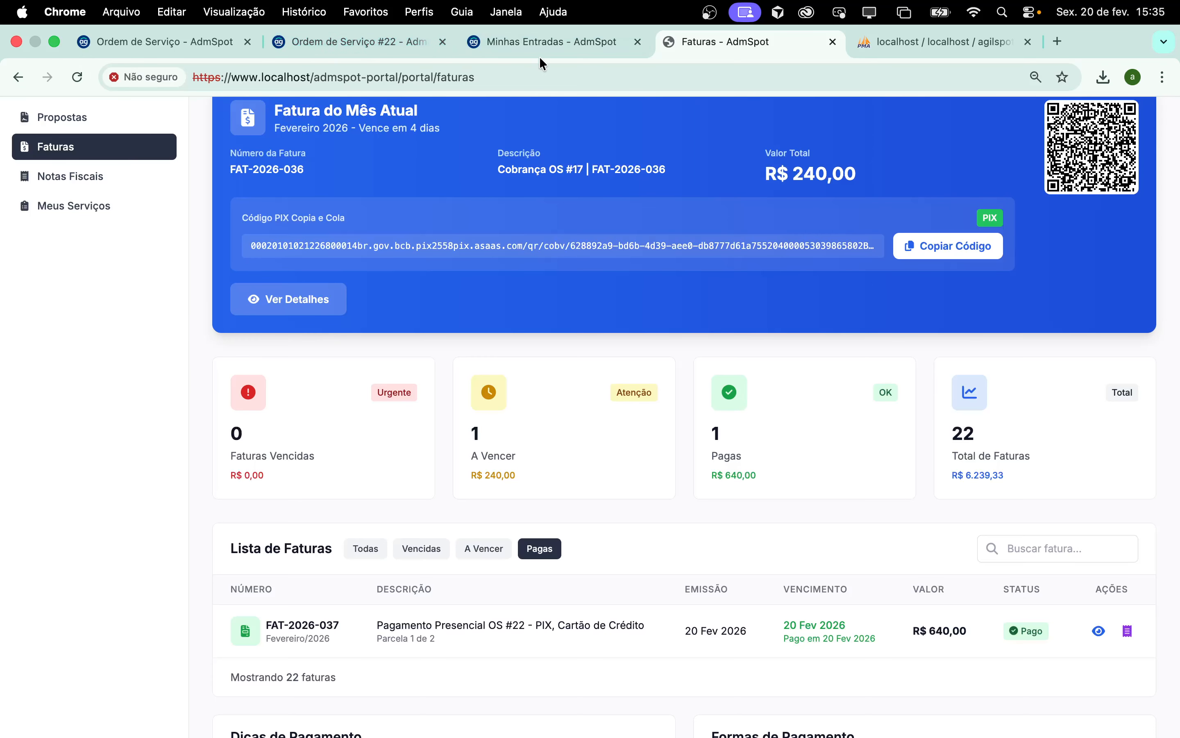
click(538, 51)
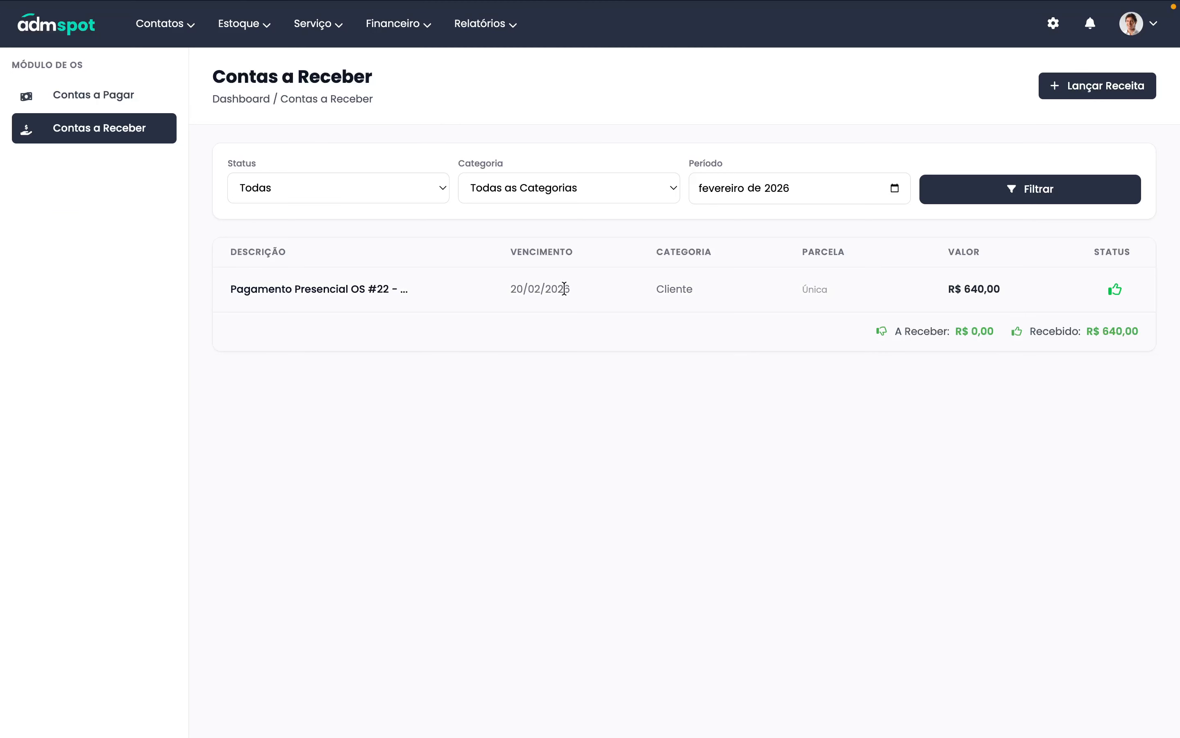